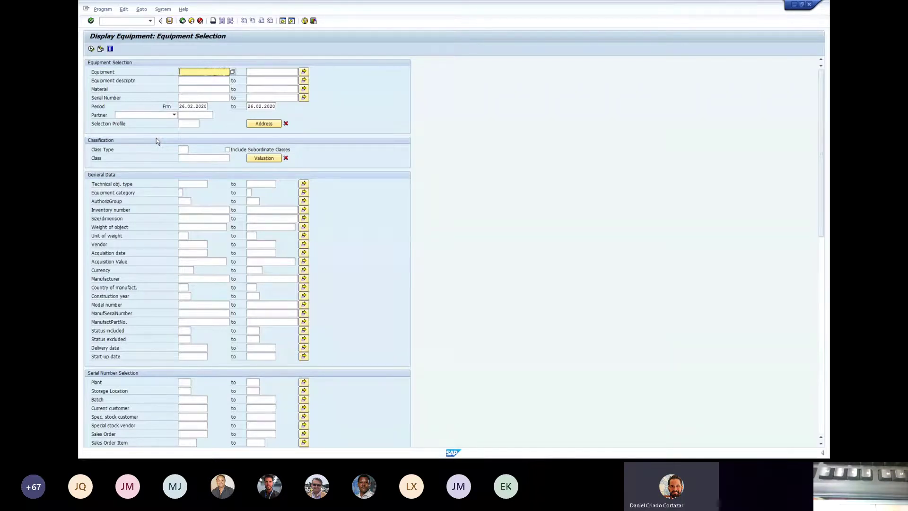
- Start transaction IH08 and switch the status bar to show the transaction code
click(182, 20)
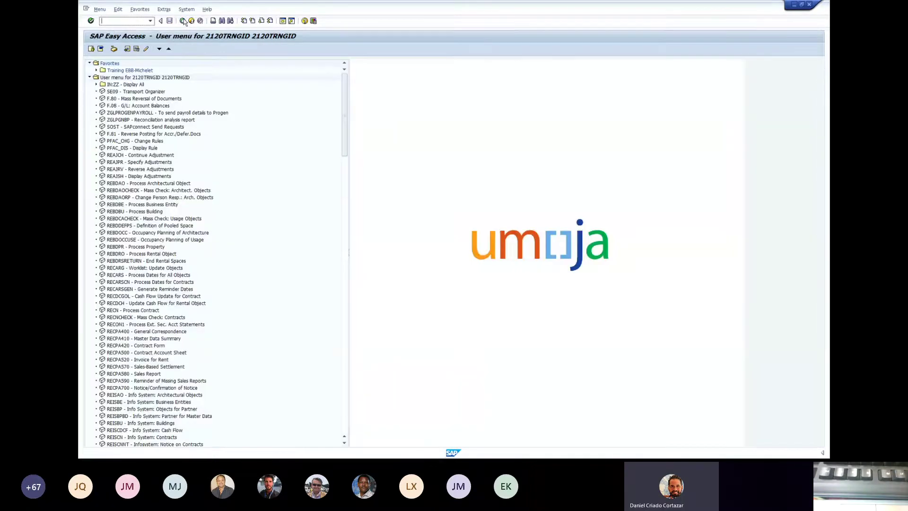
text(in)
text(0)
text(8)
key(Return)
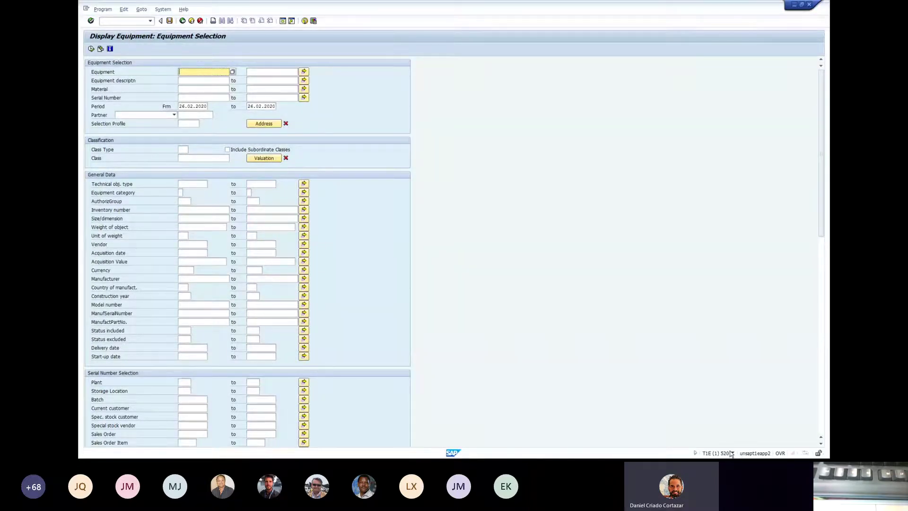
click(732, 453)
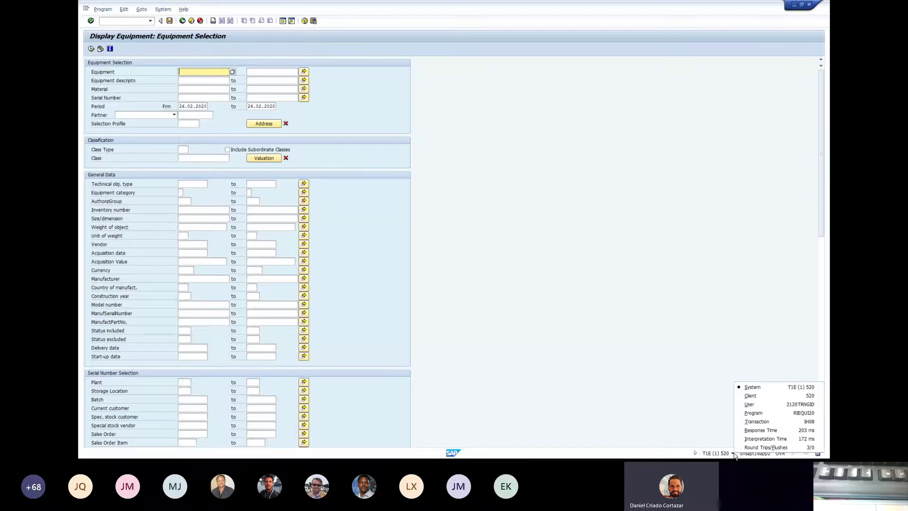
click(766, 423)
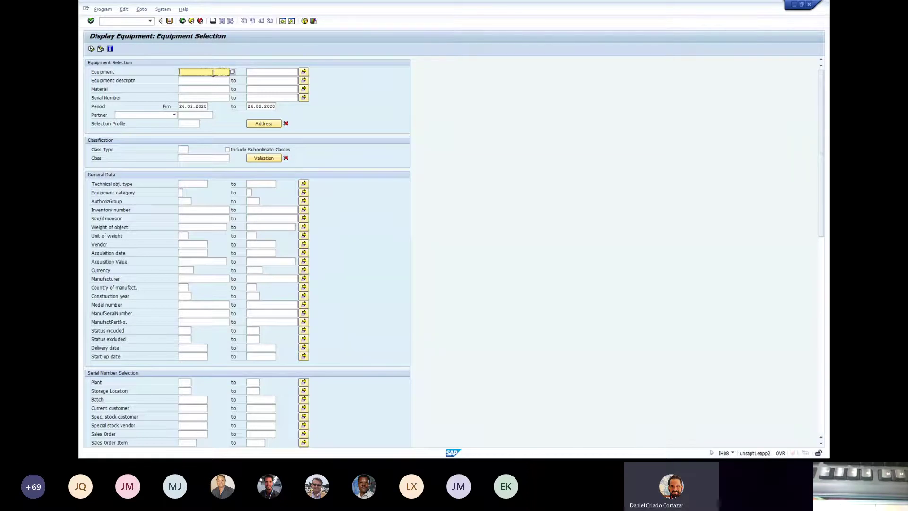
click(303, 72)
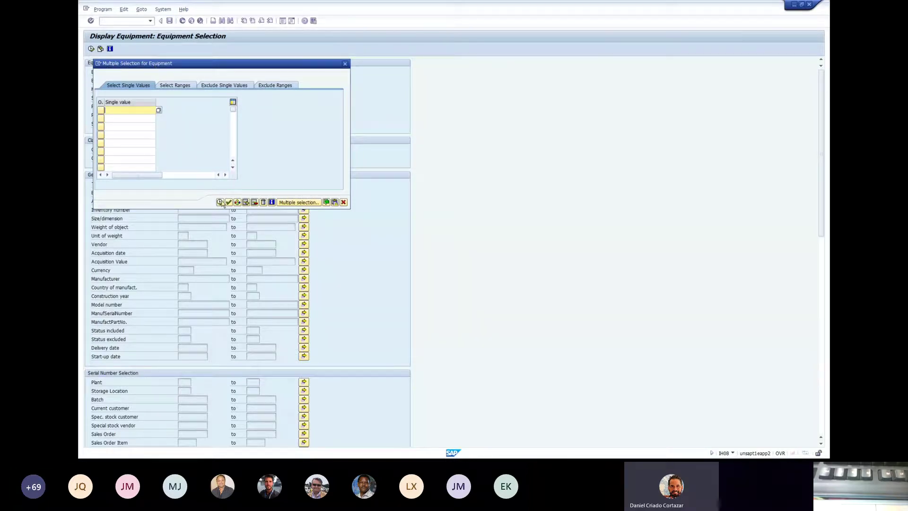
click(345, 64)
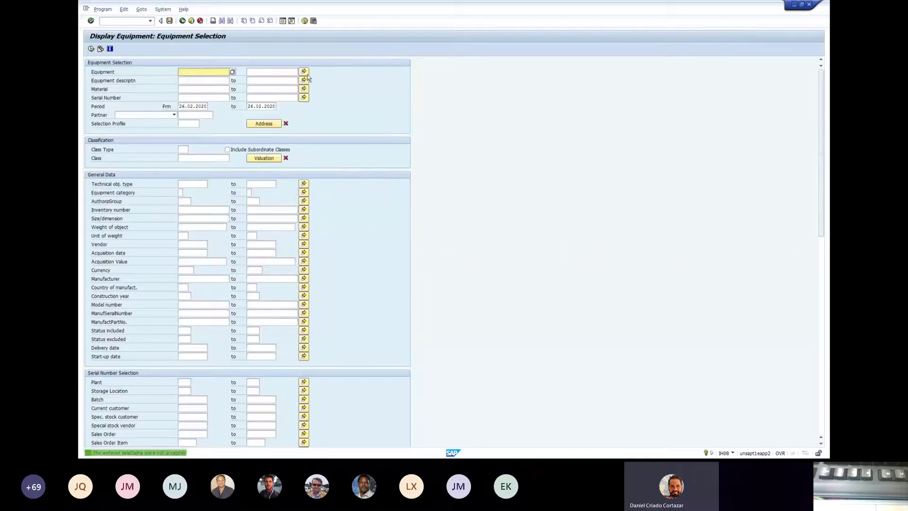
click(304, 72)
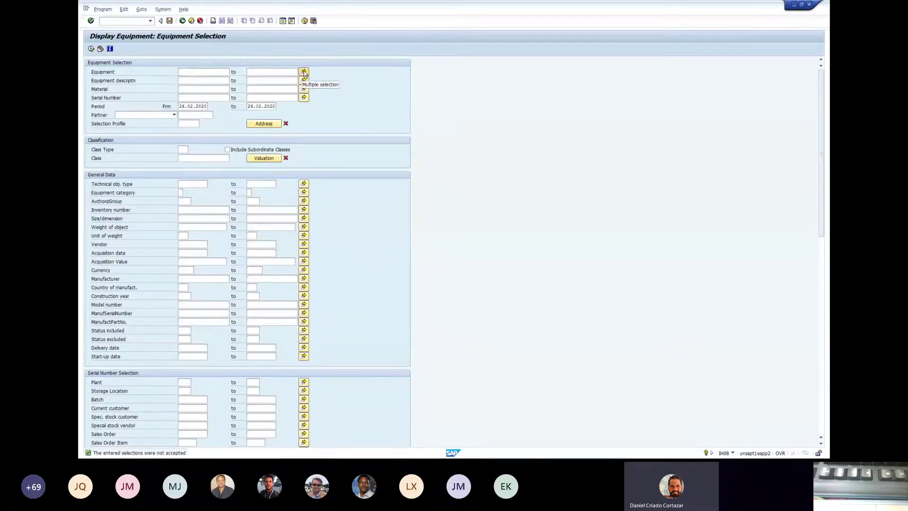
key(Down)
key(Down)
key(Down)
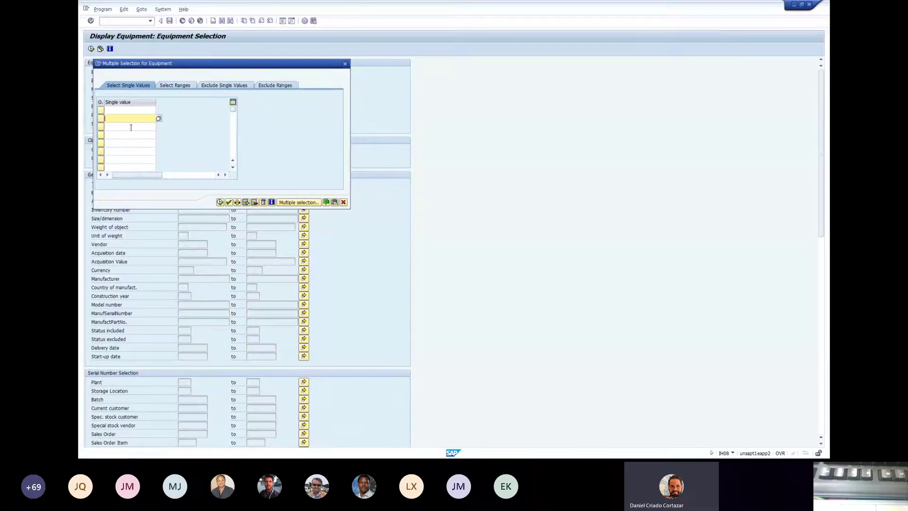
click(344, 63)
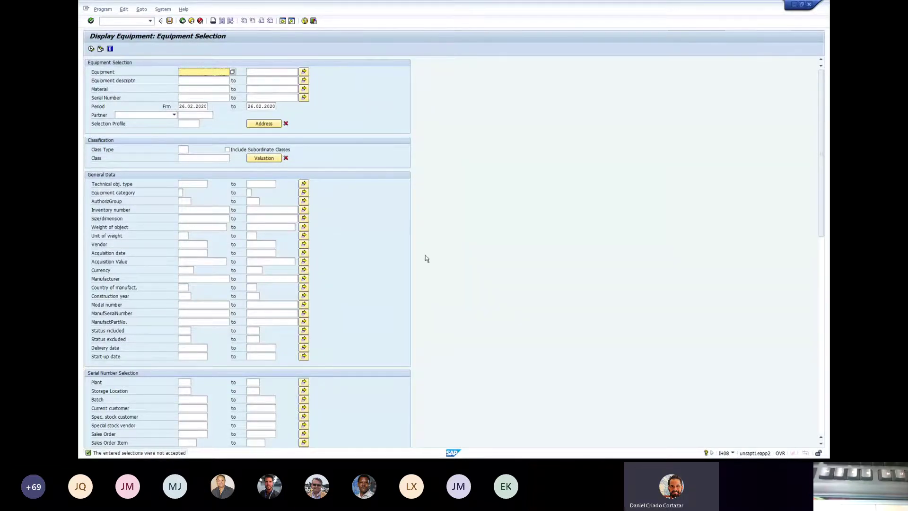
- Set the Maintenance plant criterion under Location Data to CD10 from the input history
scroll(384, 242, down, 2)
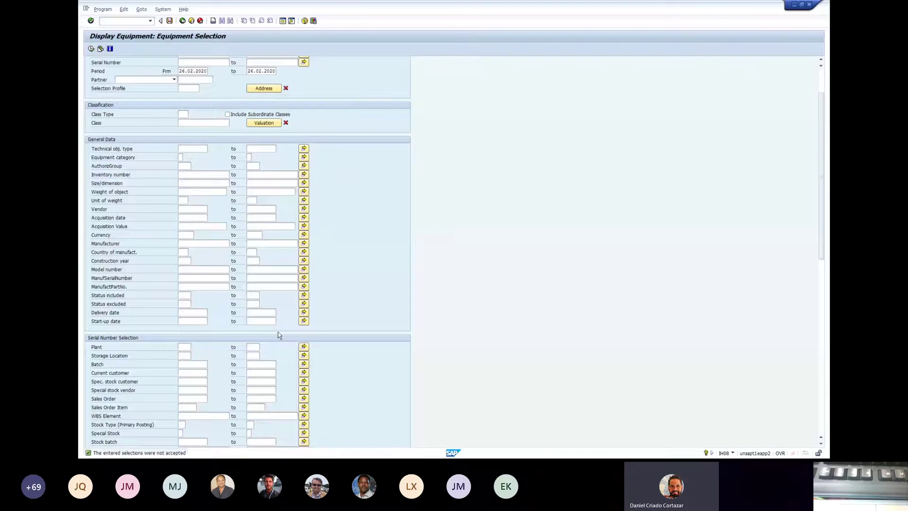
scroll(279, 334, down, 4)
scroll(284, 331, down, 1)
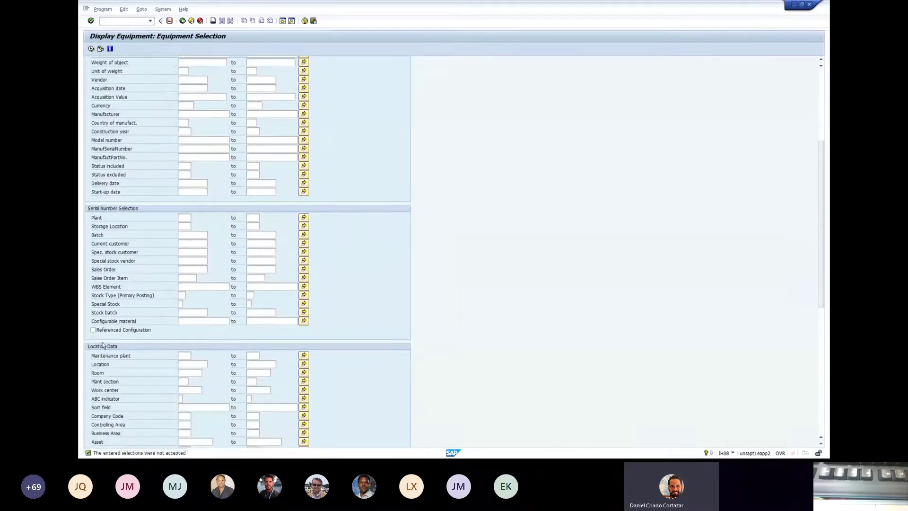
drag(103, 355, 165, 355)
click(187, 354)
click(194, 355)
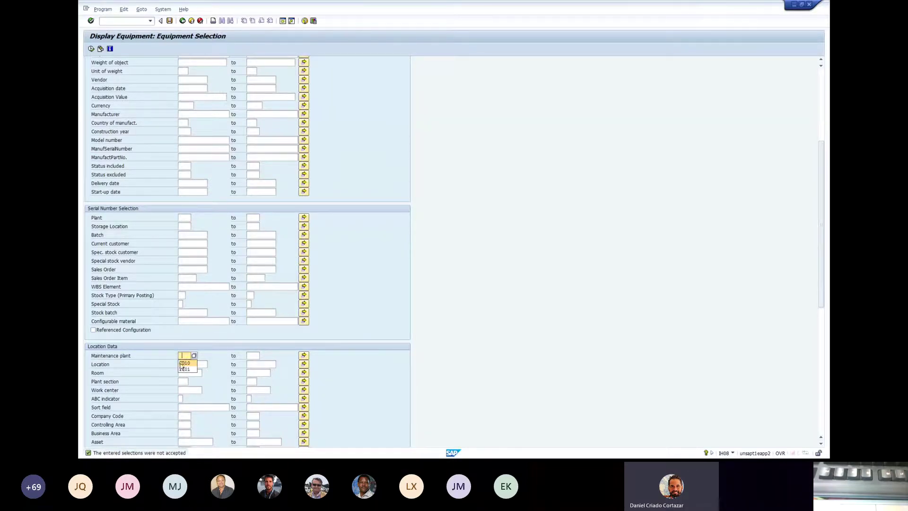
click(185, 363)
scroll(151, 235, up, 1)
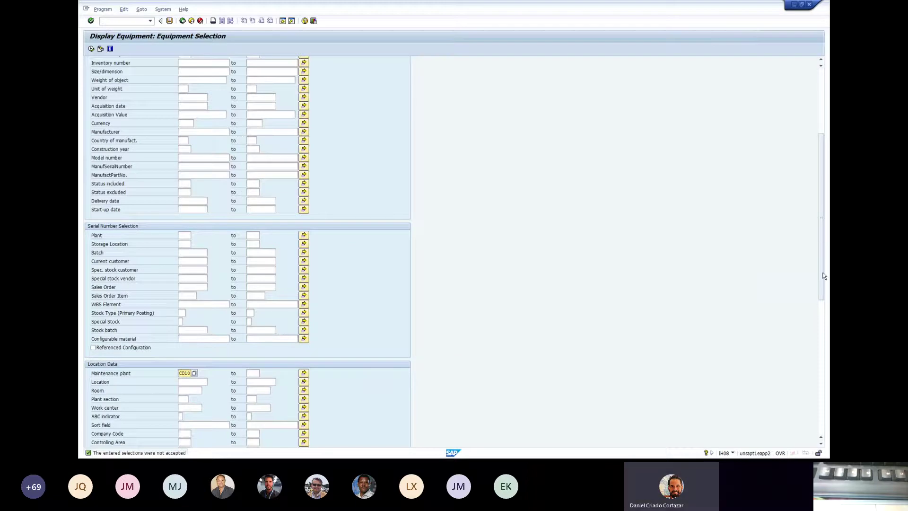
drag(822, 255, 821, 192)
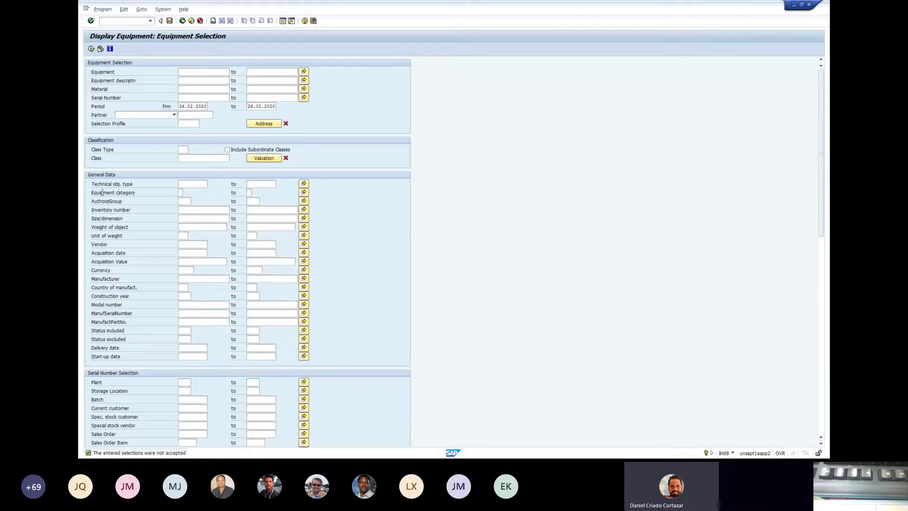
- Set Equipment category to M (UN Owned Serialized) from the F4 list
click(183, 193)
click(186, 194)
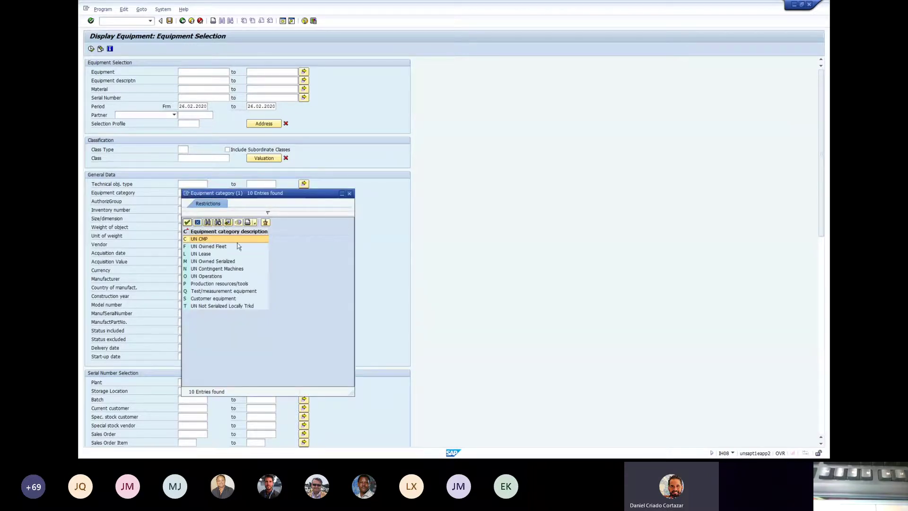
click(212, 262)
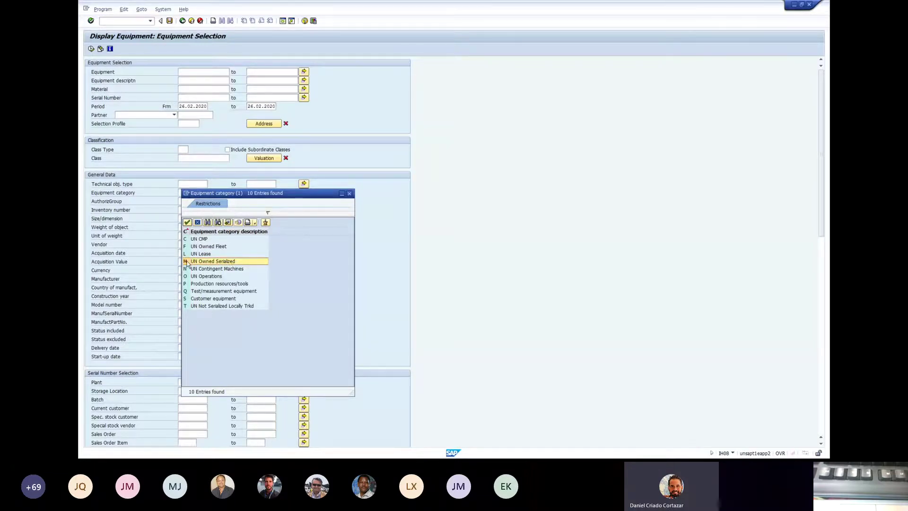
double_click(221, 264)
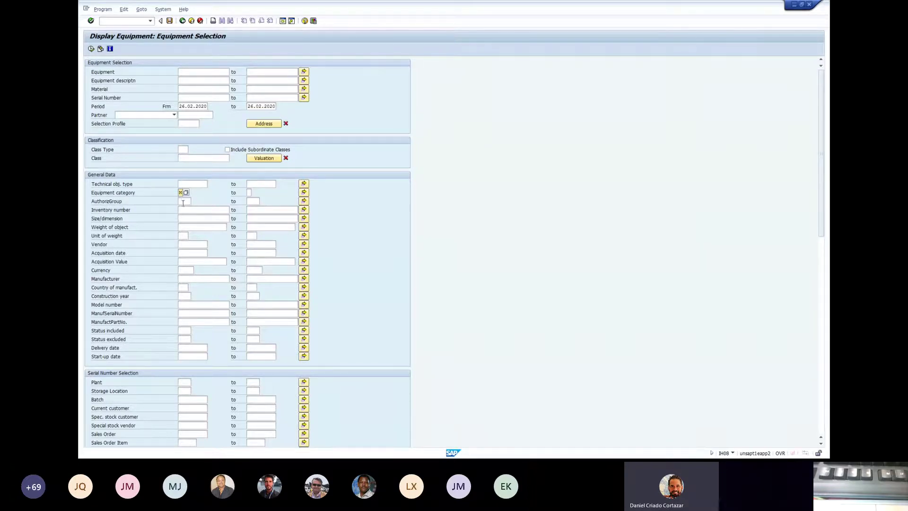
- Fill the Cost Center criterion with 10159 from the field's input history
click(182, 201)
scroll(155, 223, down, 7)
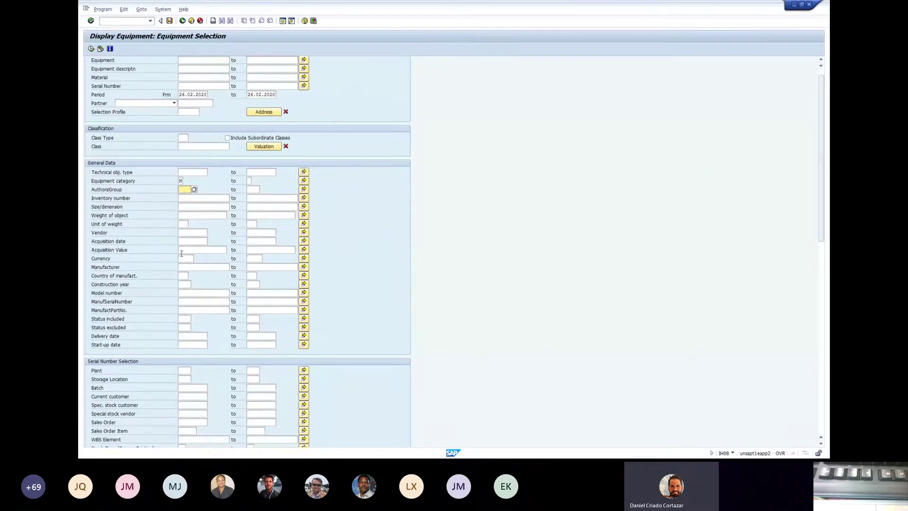
scroll(182, 253, down, 1)
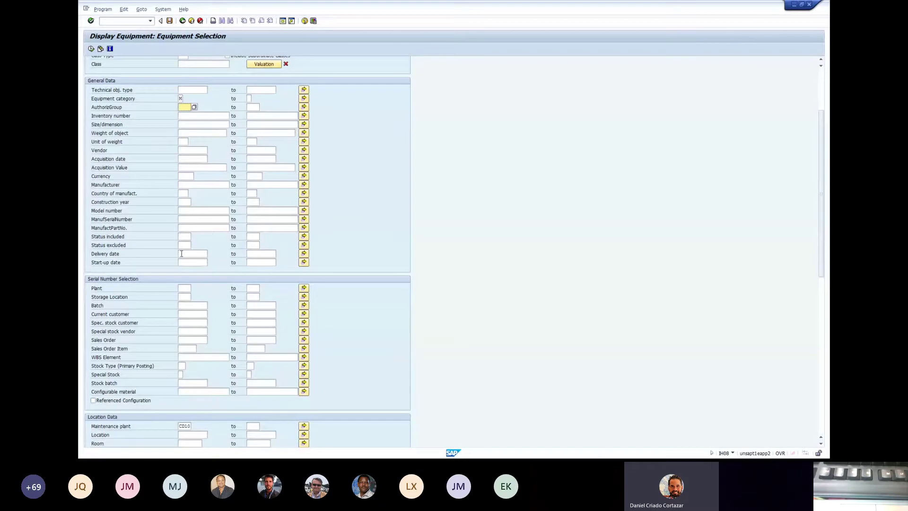
scroll(182, 253, down, 3)
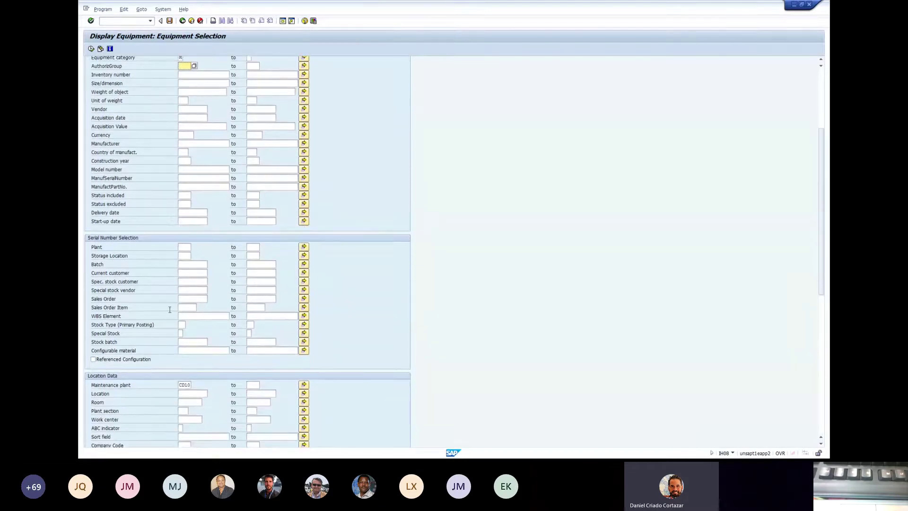
scroll(175, 283, down, 6)
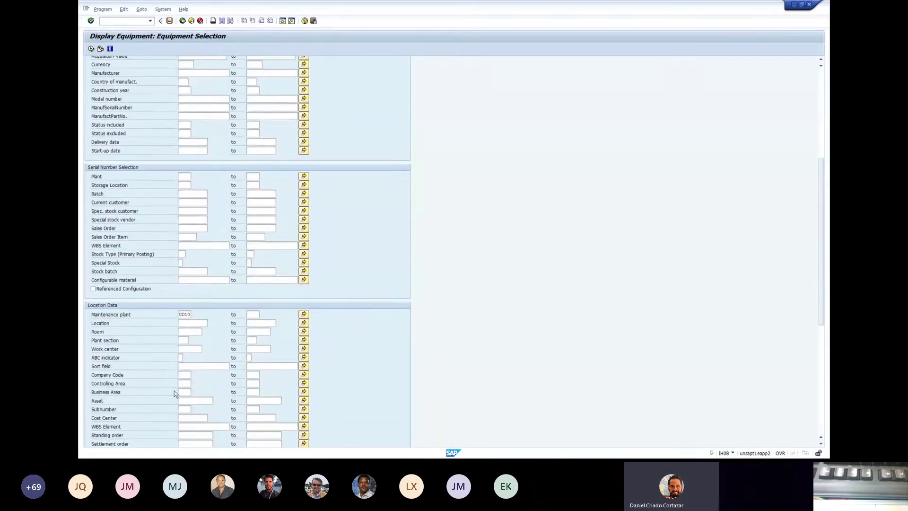
click(189, 417)
click(190, 426)
drag(194, 417, 178, 417)
scroll(173, 302, up, 1)
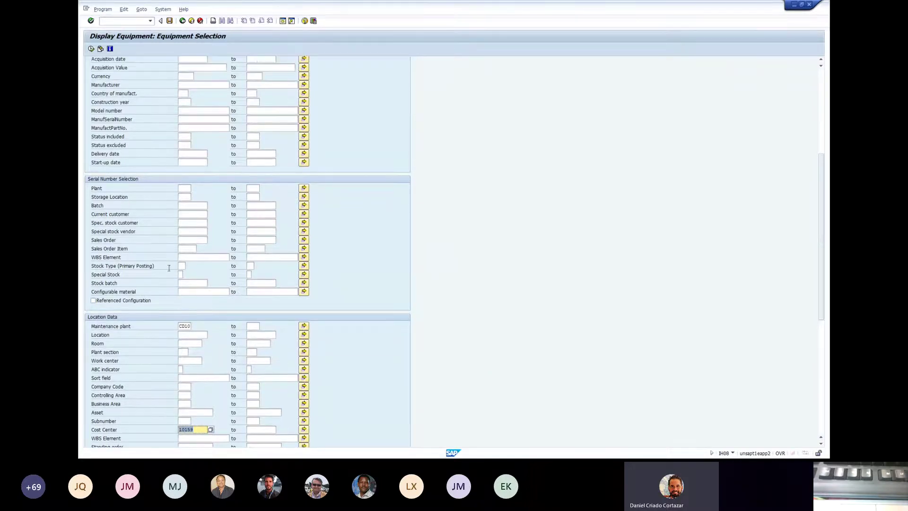
scroll(185, 309, down, 2)
scroll(185, 309, down, 6)
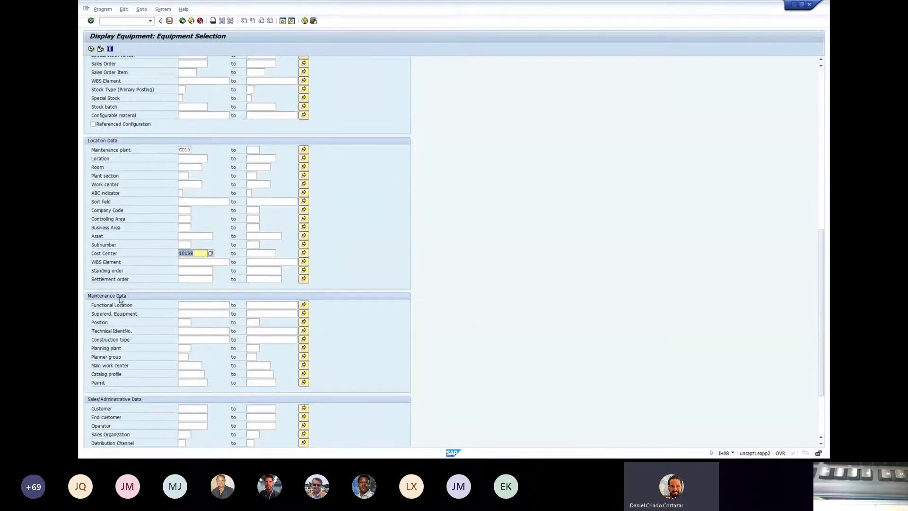
scroll(158, 305, down, 2)
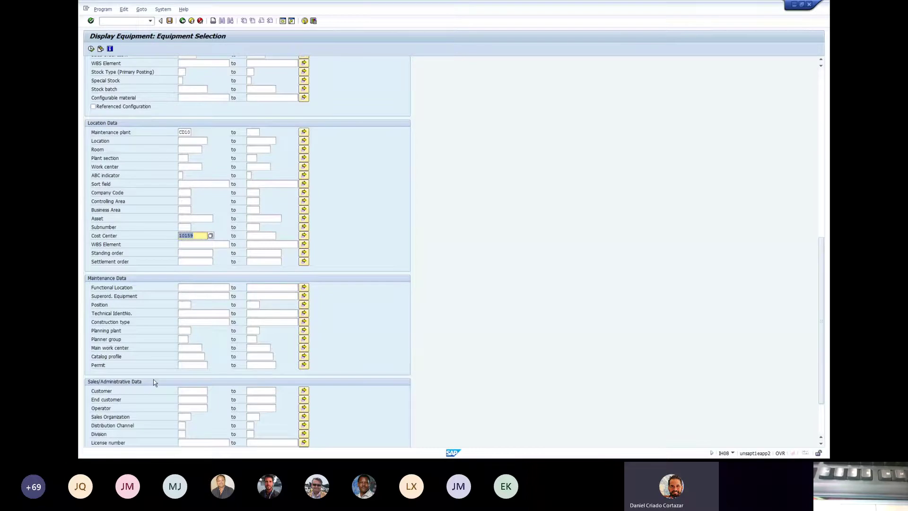
scroll(153, 379, down, 3)
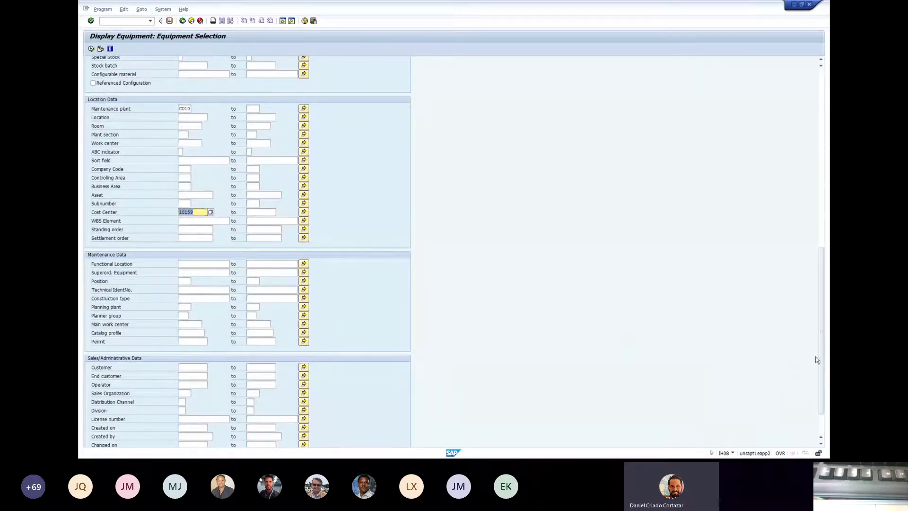
drag(821, 357, 818, 410)
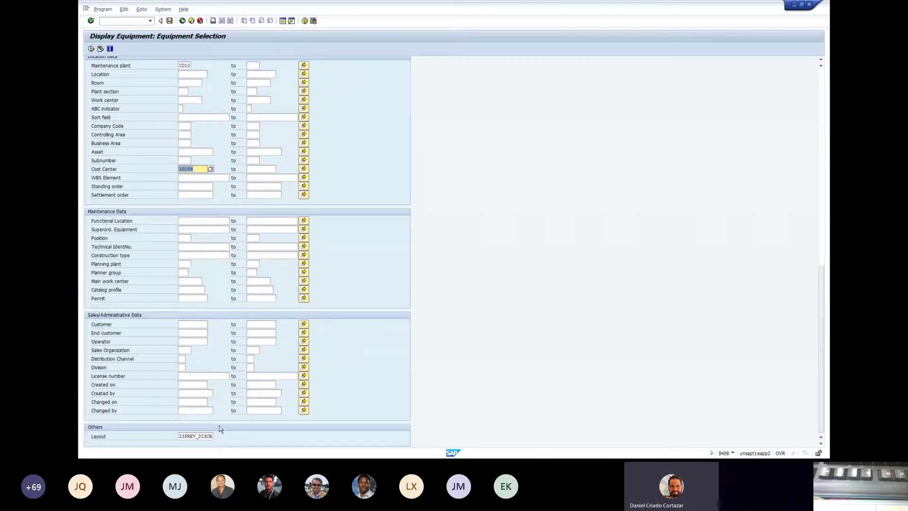
- Open the Layout field's F4 value help to list the equipment layouts
double_click(204, 436)
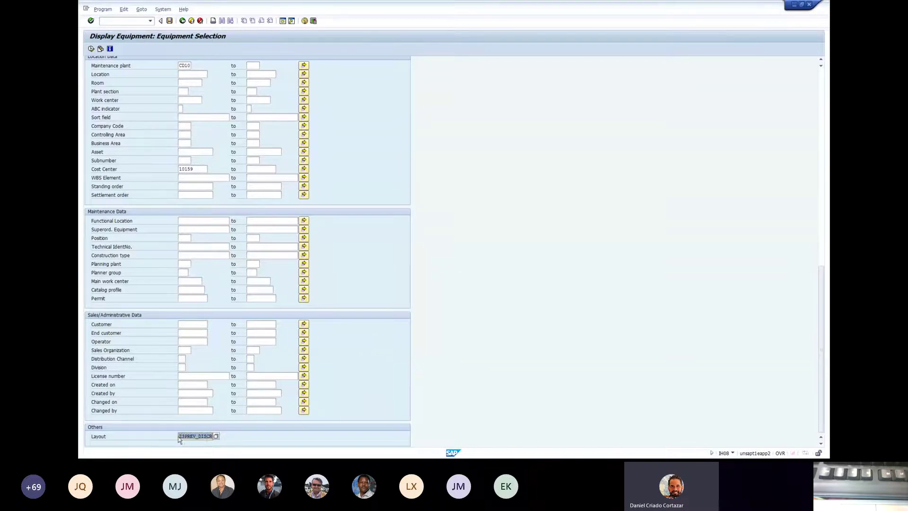
click(216, 436)
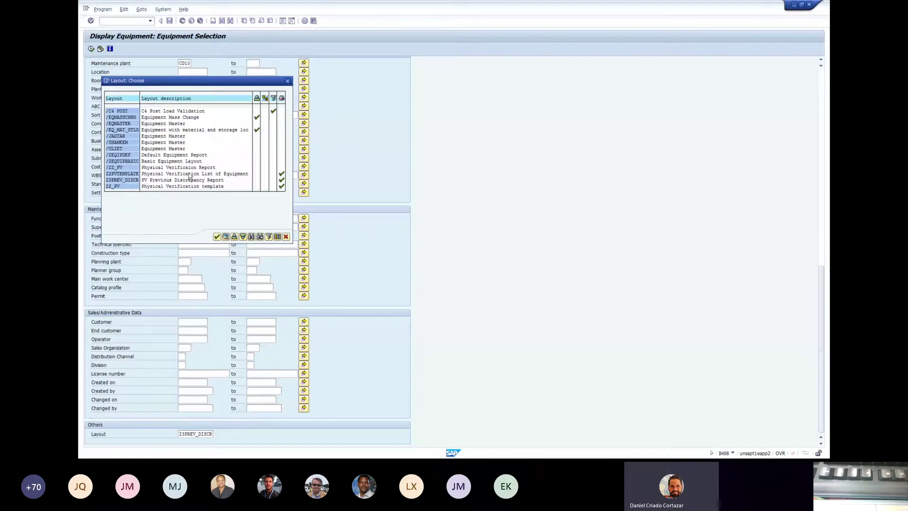
double_click(120, 174)
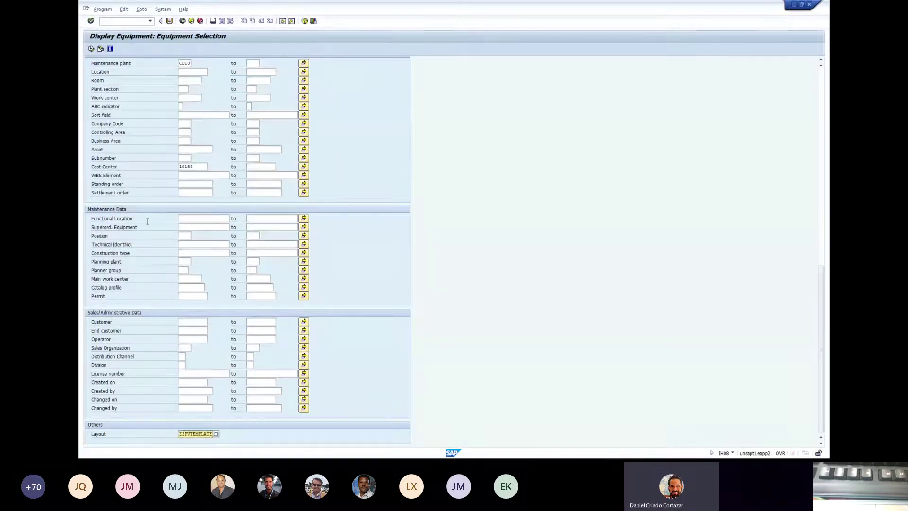
double_click(183, 432)
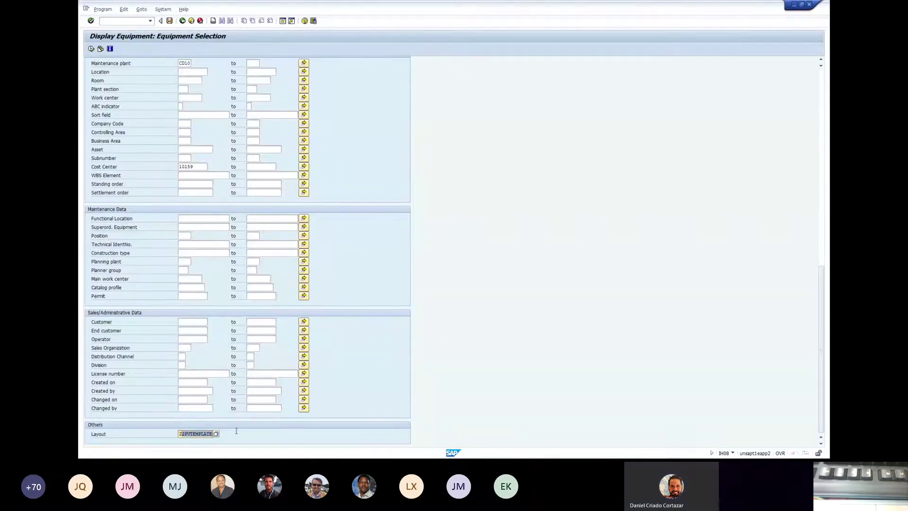
click(182, 434)
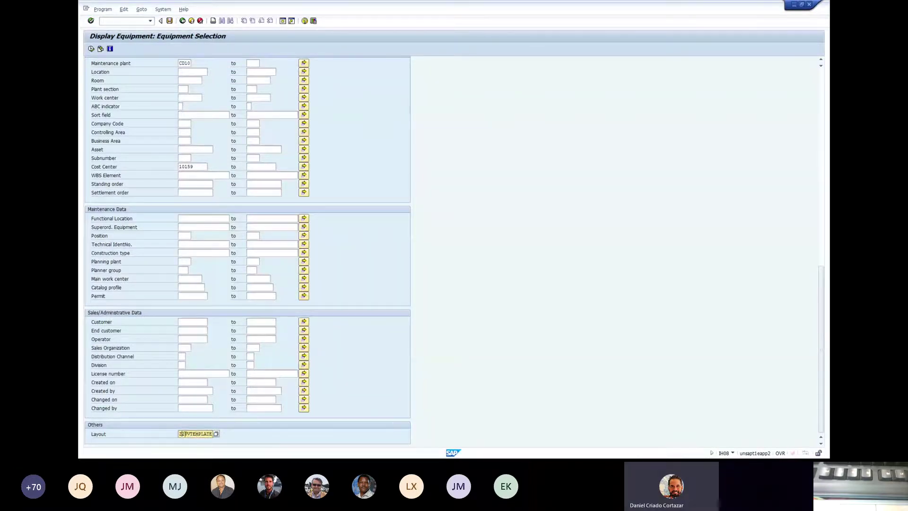
drag(180, 434, 229, 434)
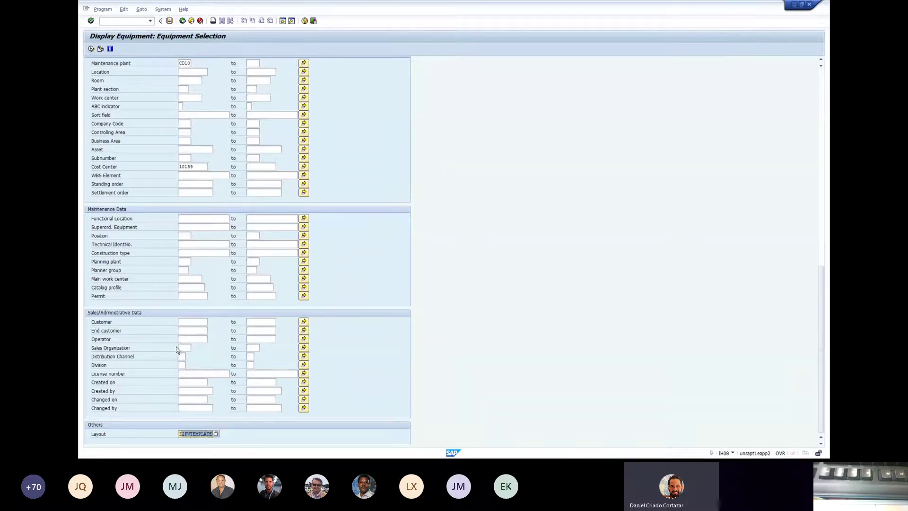
click(217, 433)
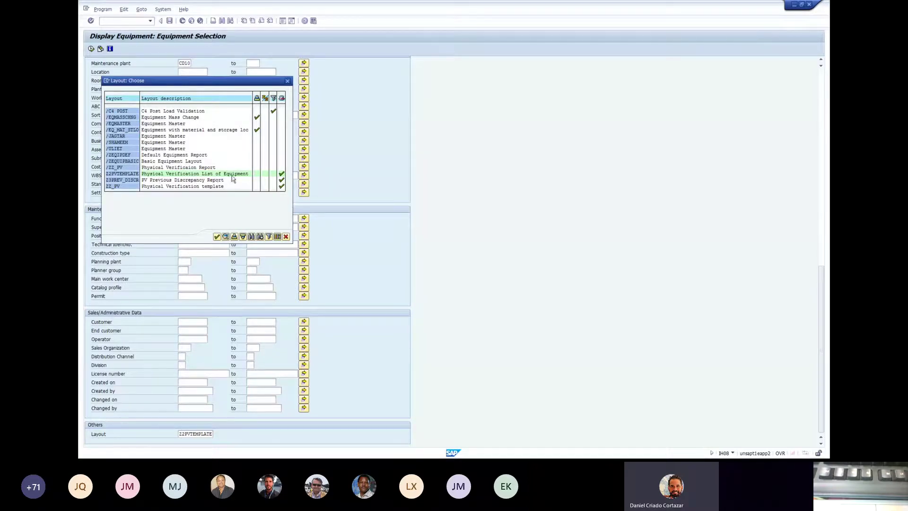
click(217, 236)
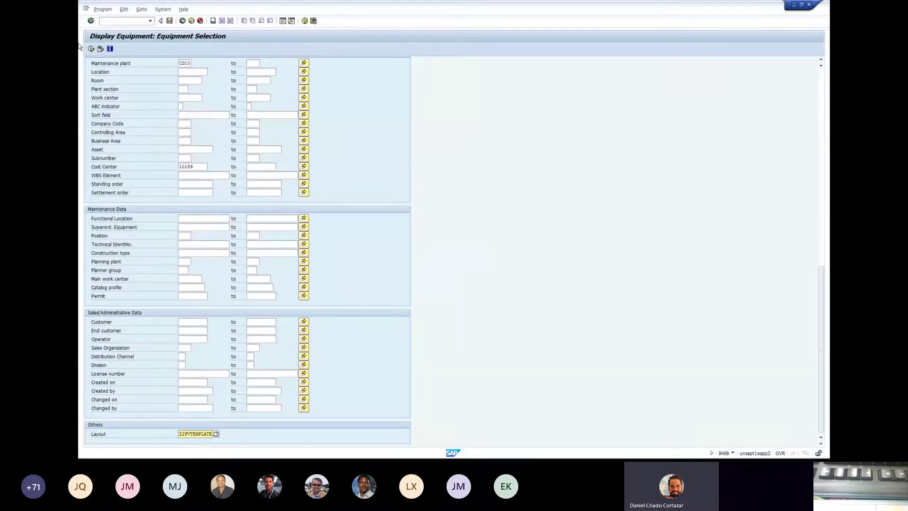
- Execute the report and review the Plnt, Equipment and Description of technical object columns
click(91, 49)
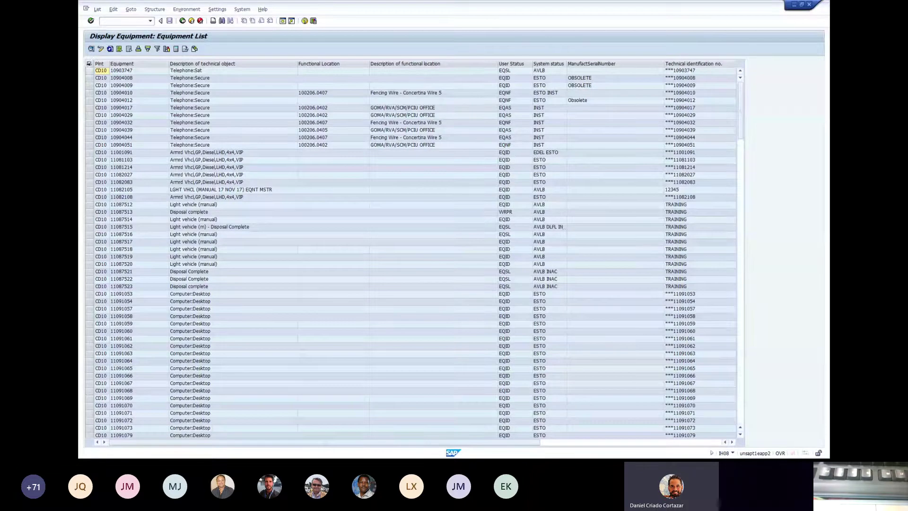
click(99, 64)
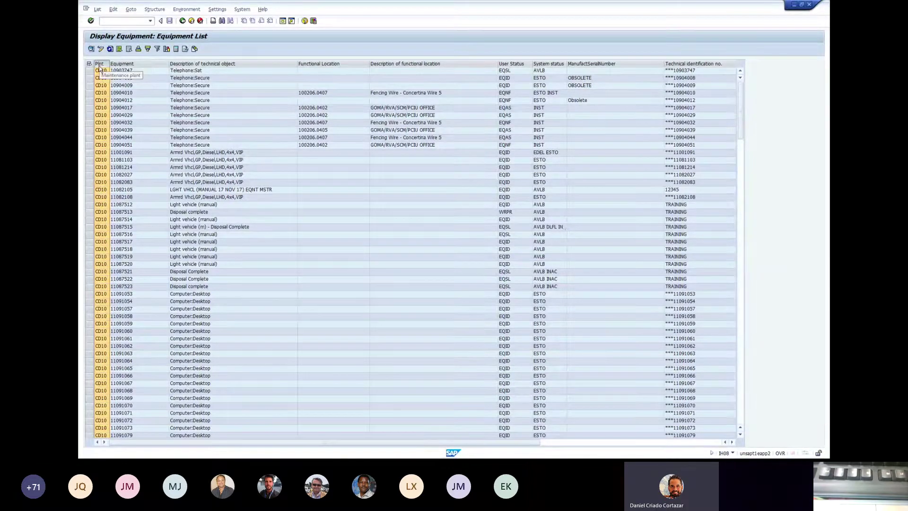
click(122, 64)
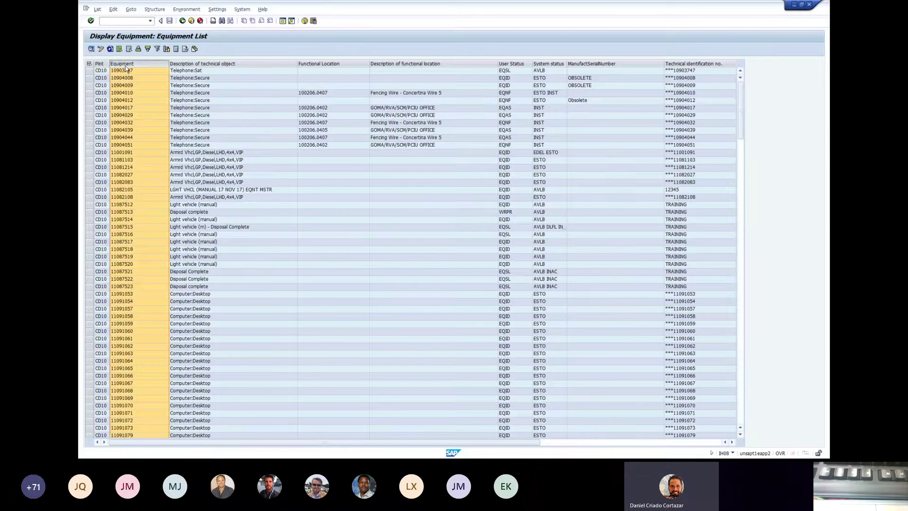
click(187, 65)
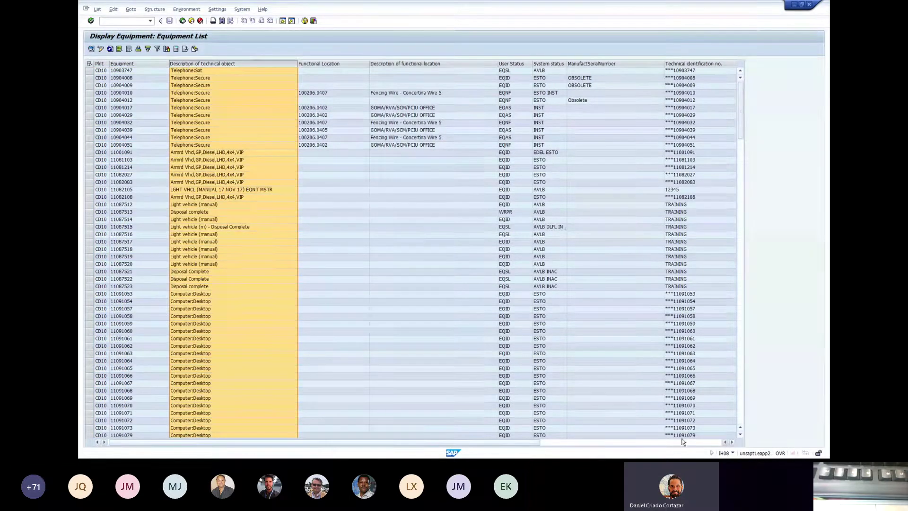
click(680, 443)
drag(679, 445, 393, 445)
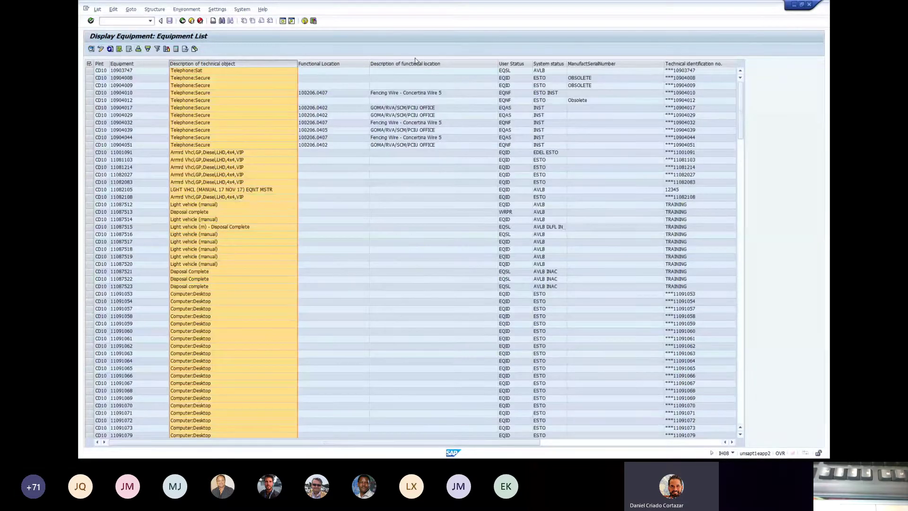
click(354, 213)
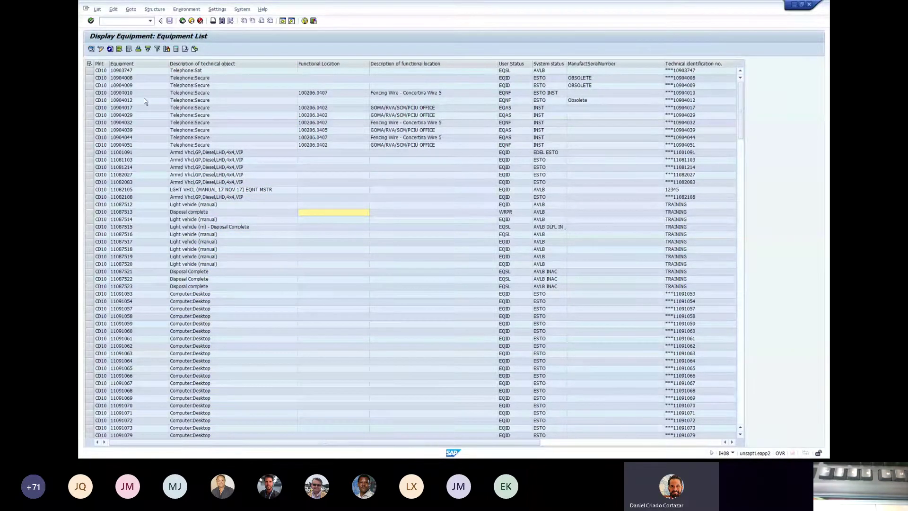
- Select equipment 10903747 and review User Status, System status, ManufactSerialNumber and Technical identification no. columns
click(131, 71)
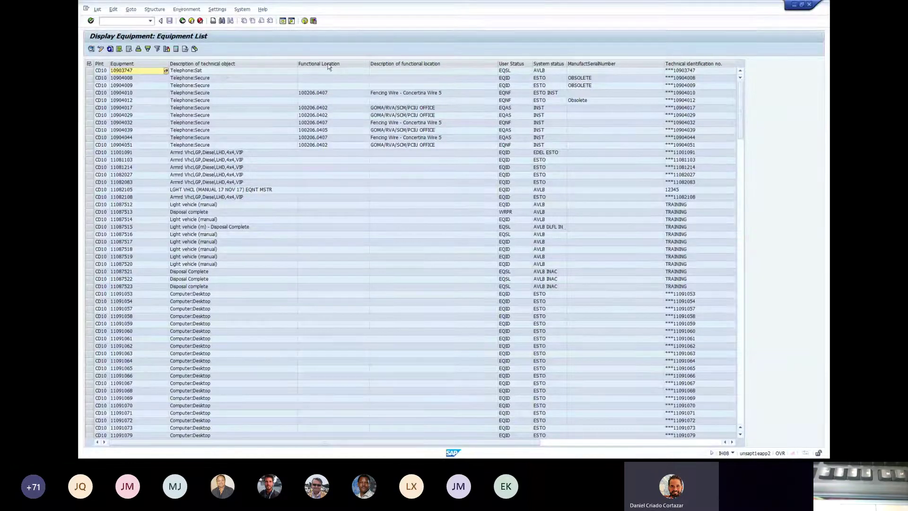
click(517, 67)
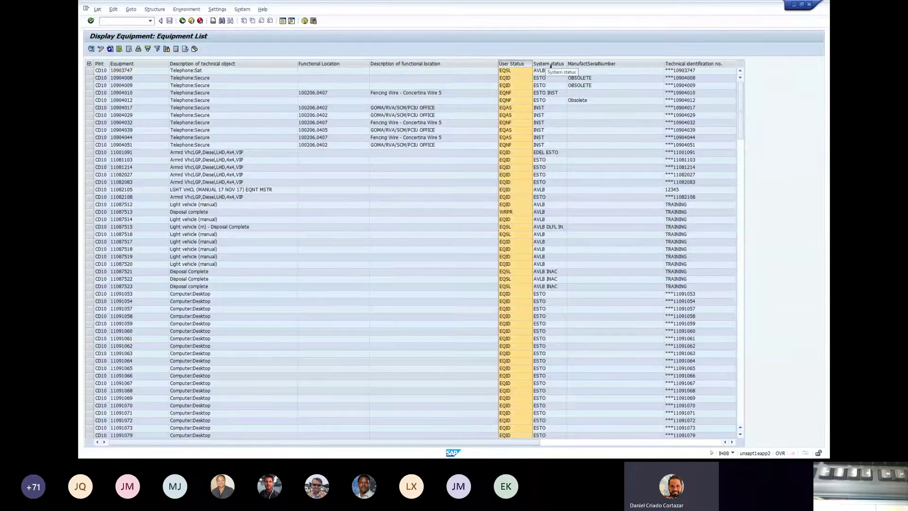
click(566, 66)
click(586, 66)
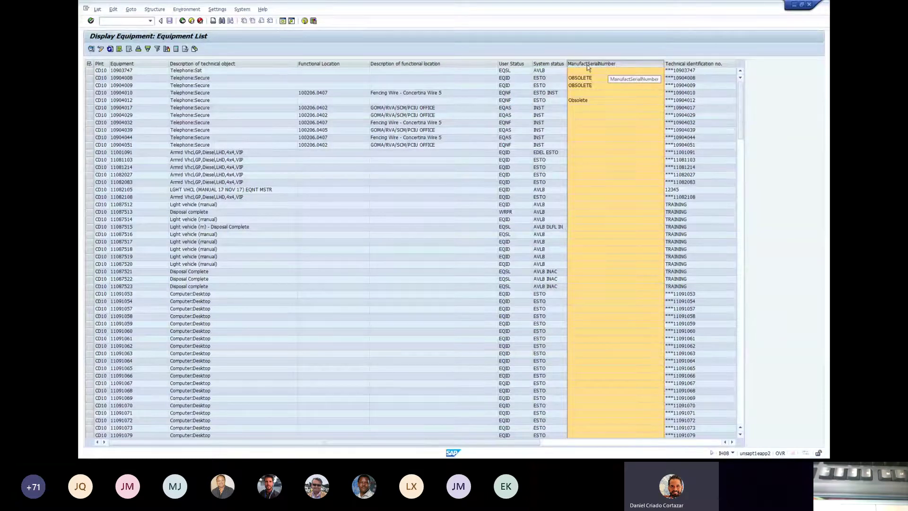
click(693, 64)
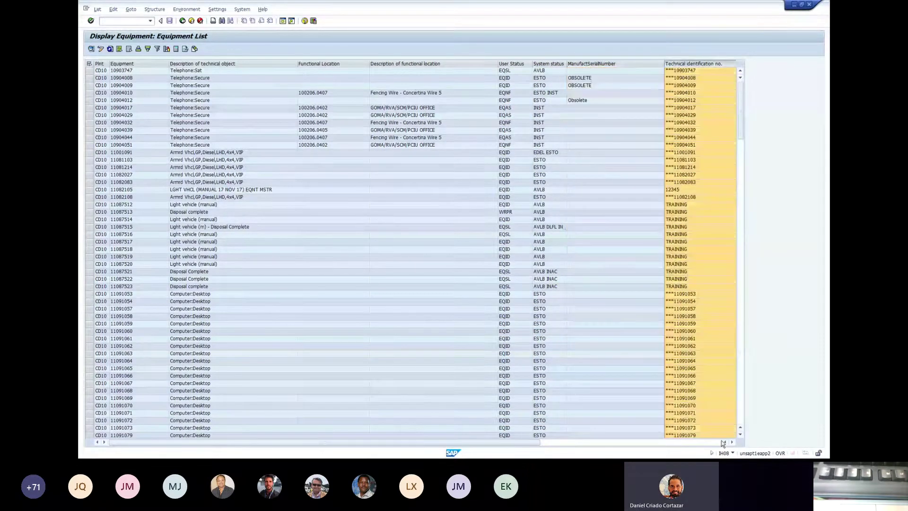
click(732, 441)
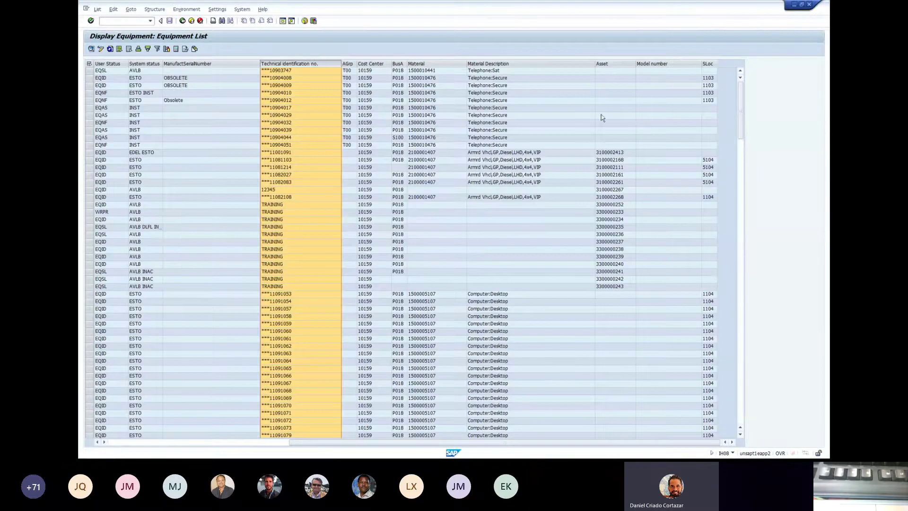
click(609, 64)
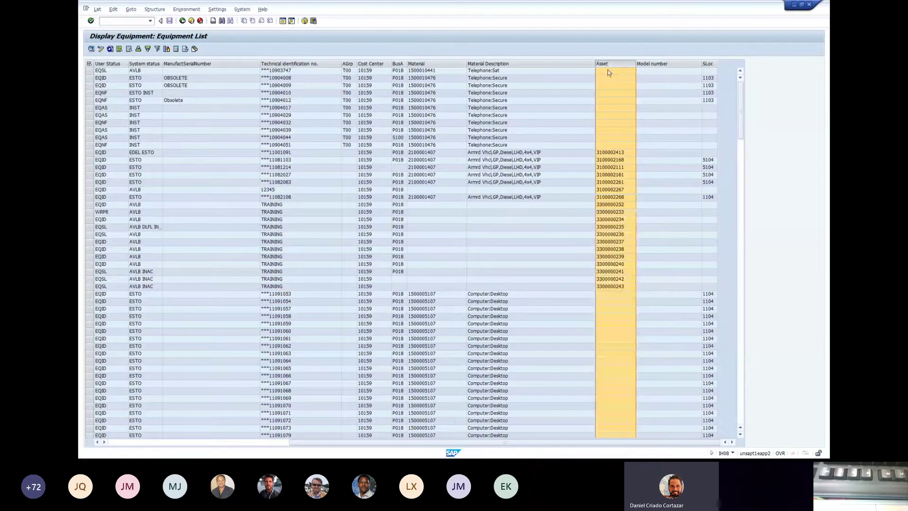
click(617, 153)
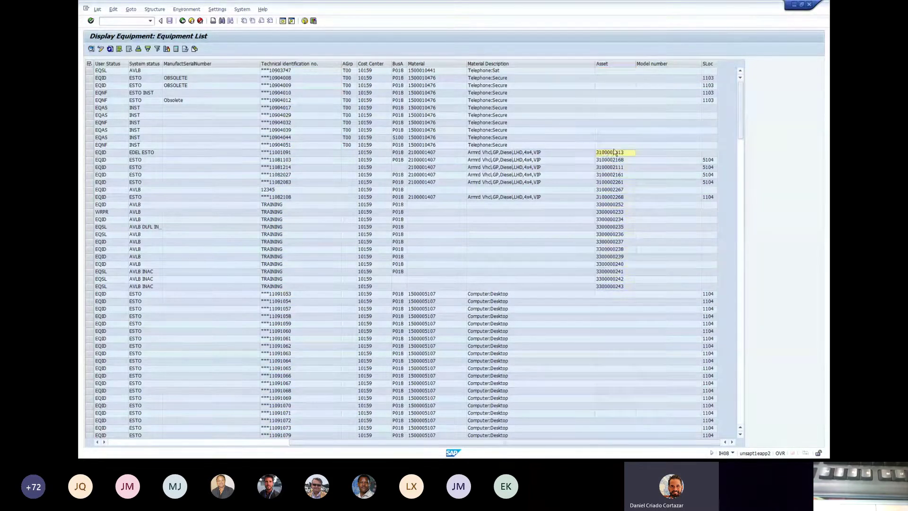
click(492, 63)
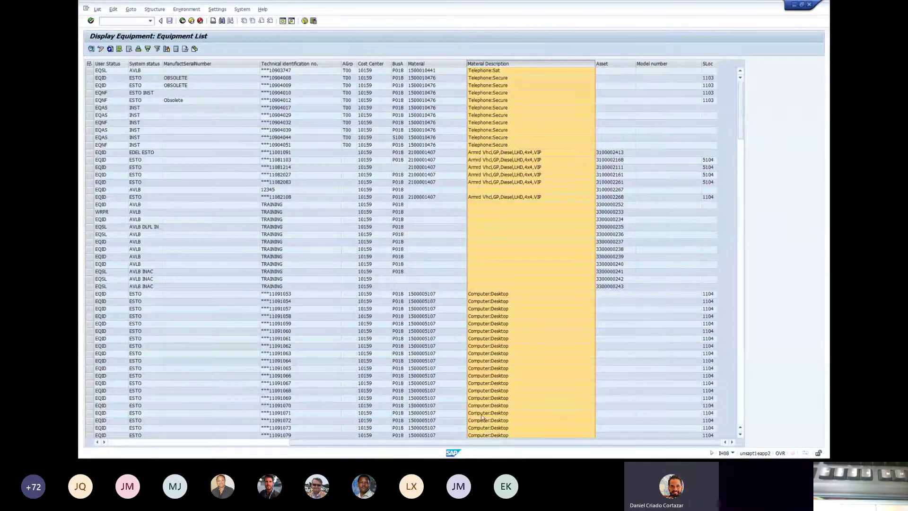
click(477, 206)
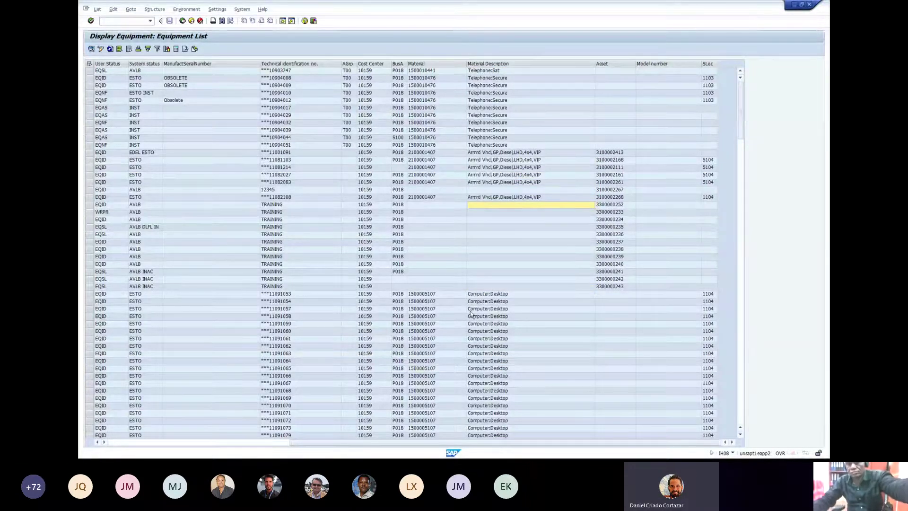
click(441, 197)
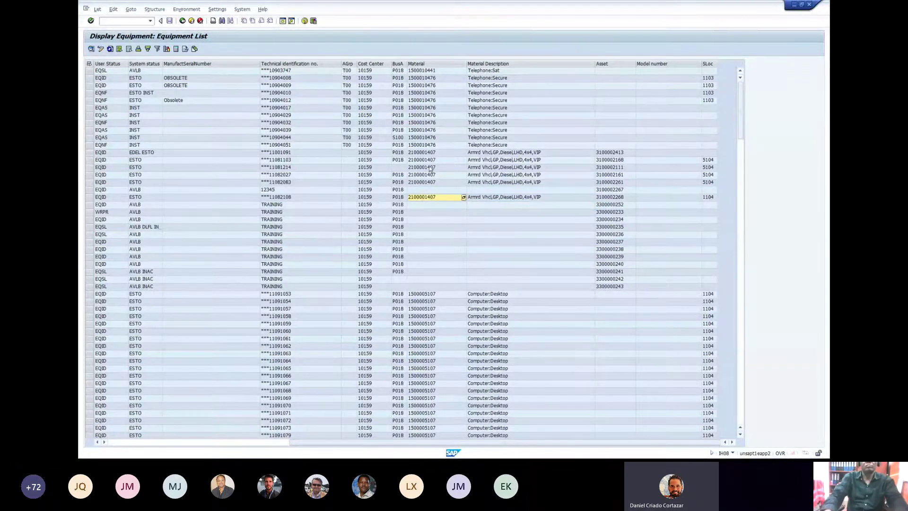
click(435, 212)
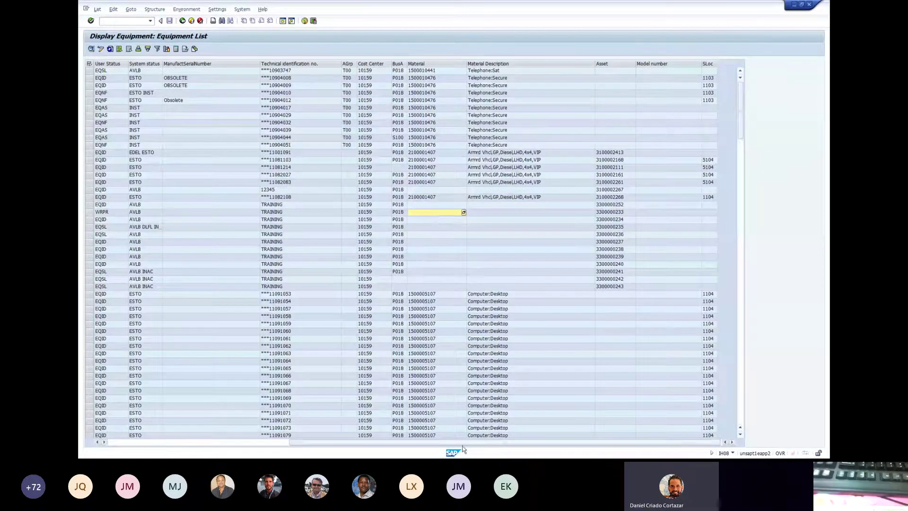
drag(353, 444, 135, 437)
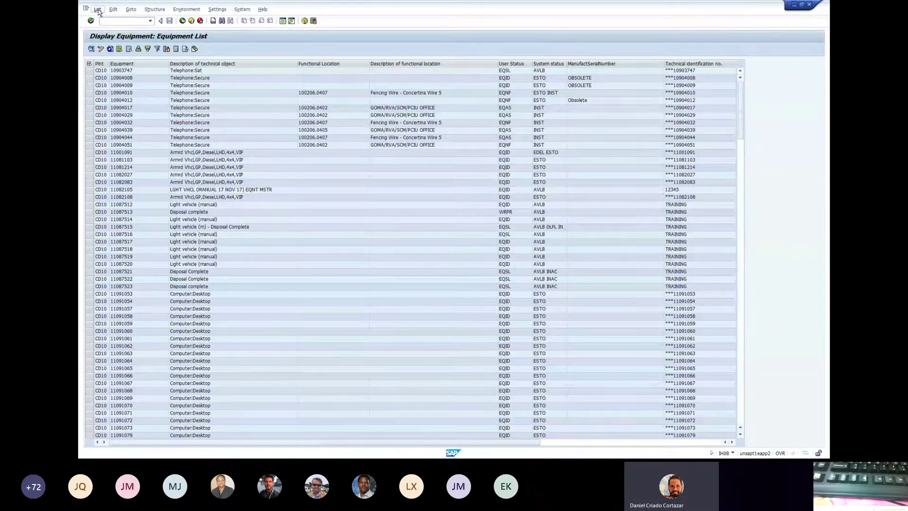
- Export the list via List > Spreadsheet in Table mode, covering 286 lines and 17 columns
click(98, 10)
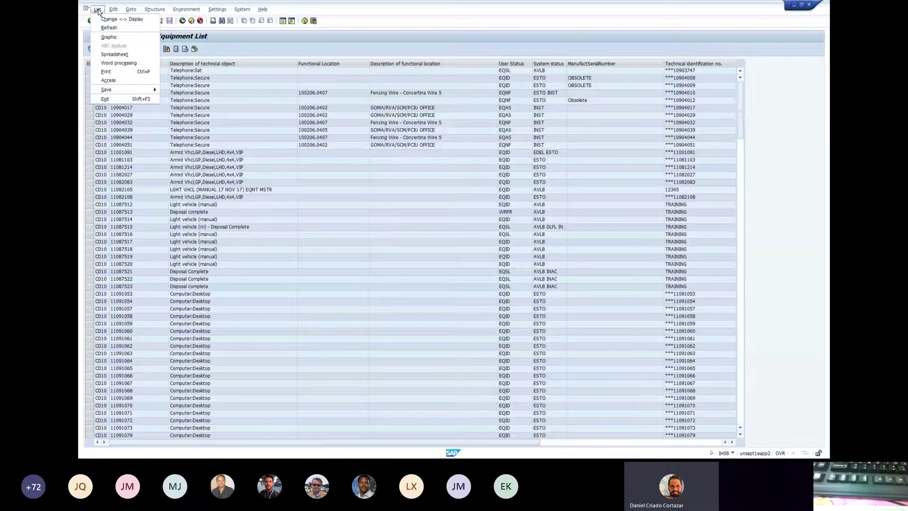
click(127, 55)
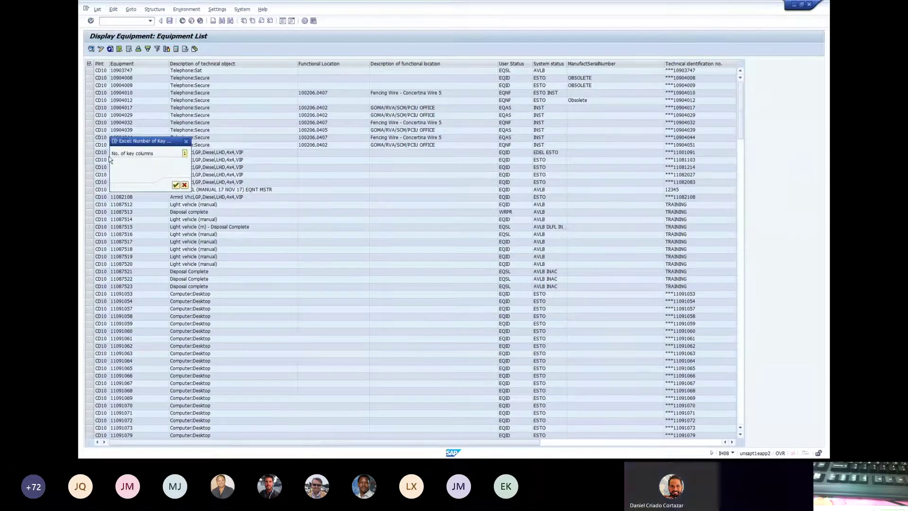
click(175, 185)
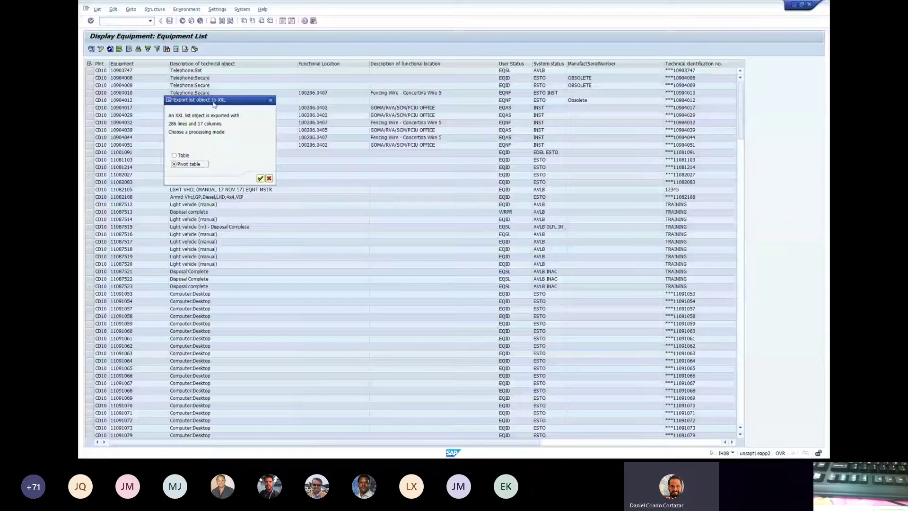
double_click(170, 124)
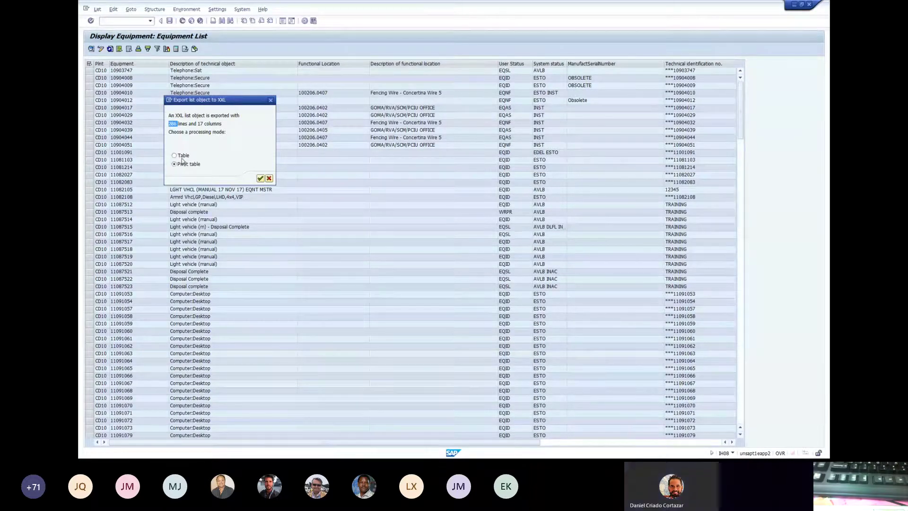
click(181, 157)
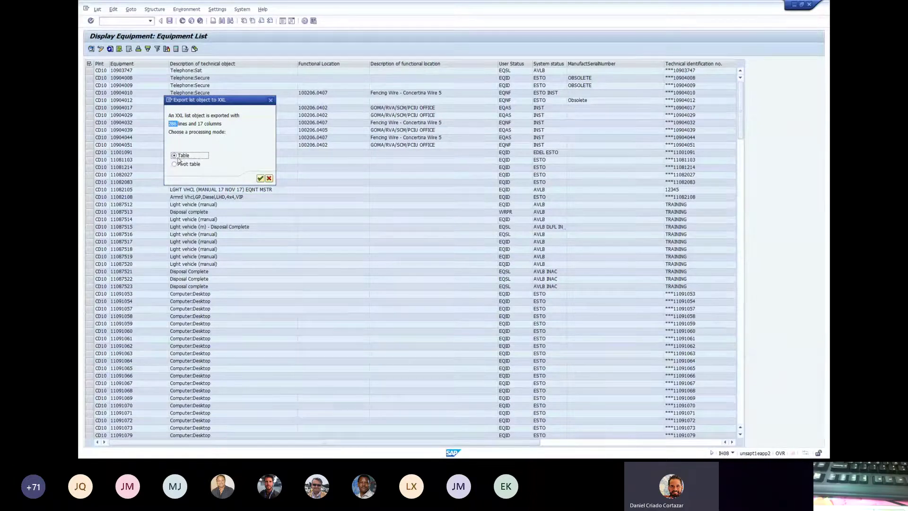
double_click(173, 124)
double_click(212, 123)
click(260, 178)
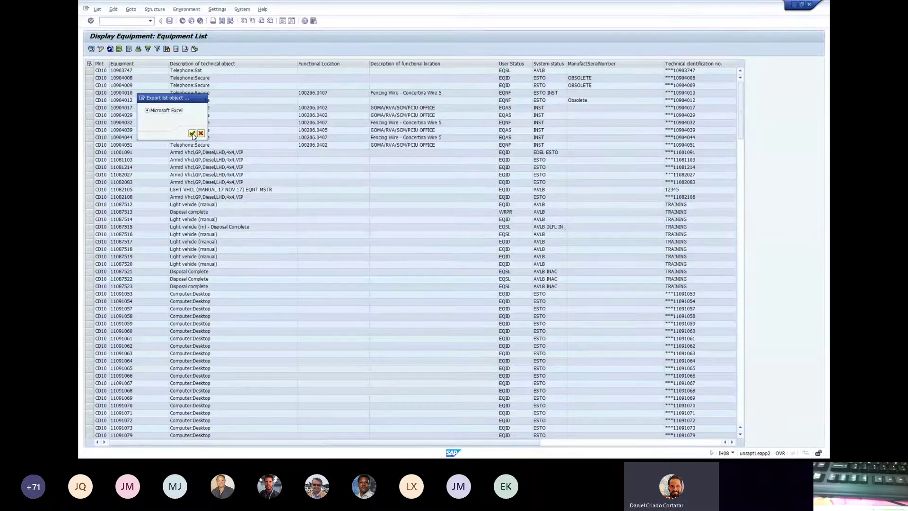
- Send the export to Microsoft Excel and shift the worksheet window left to reveal SAP
click(192, 133)
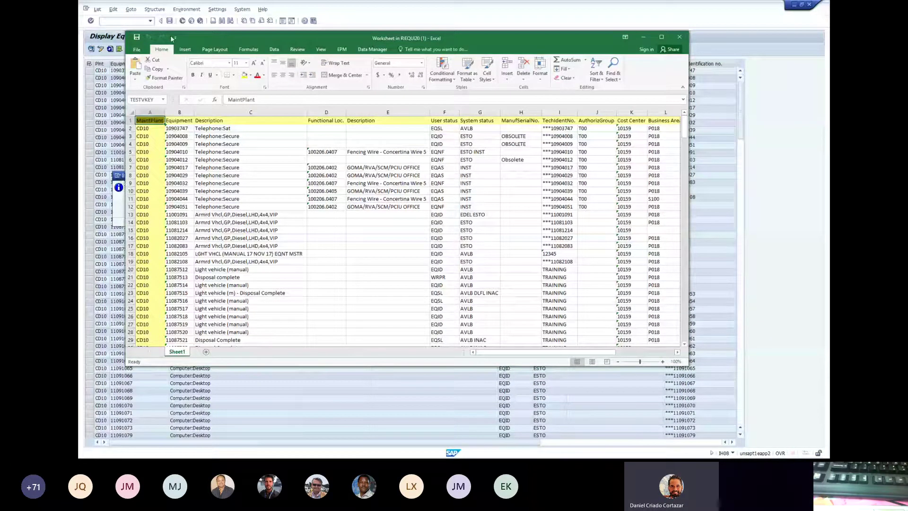
drag(170, 35, 321, 43)
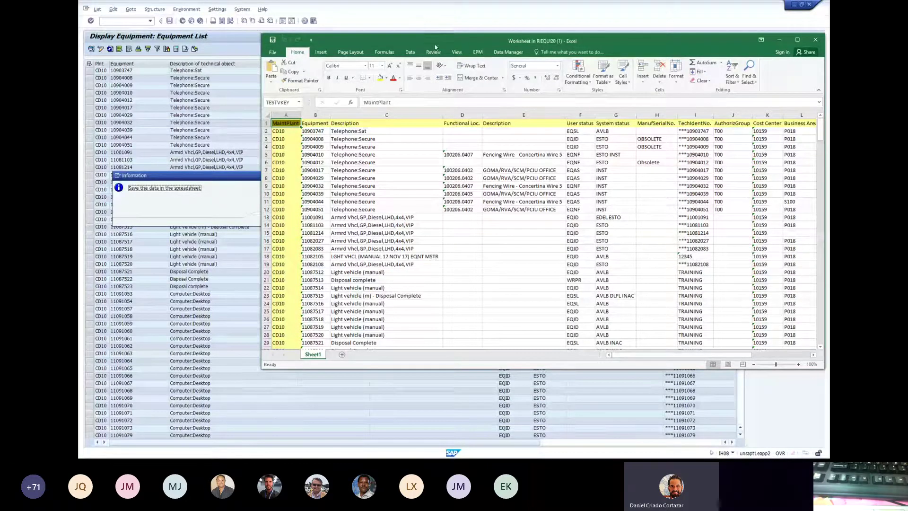
drag(434, 44, 355, 43)
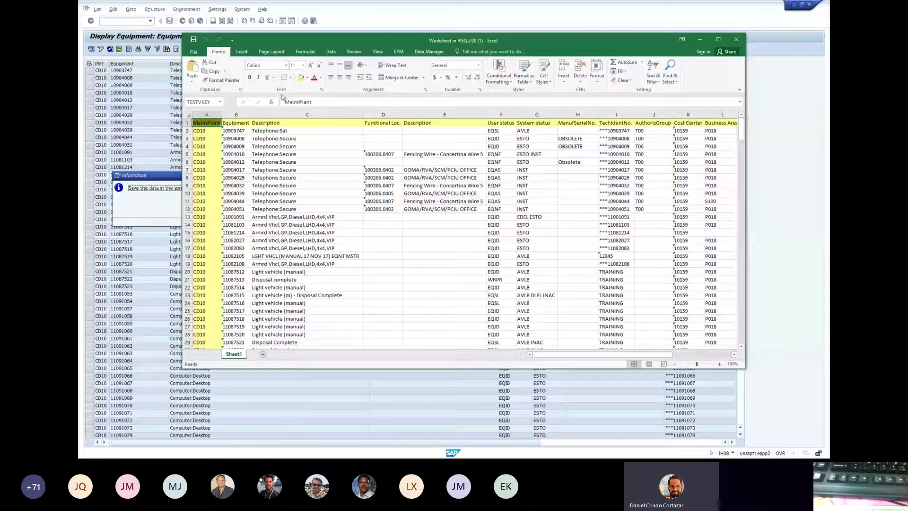
- Browse in Save As to Network Drive (O:) > Property Management Induction Training
click(195, 51)
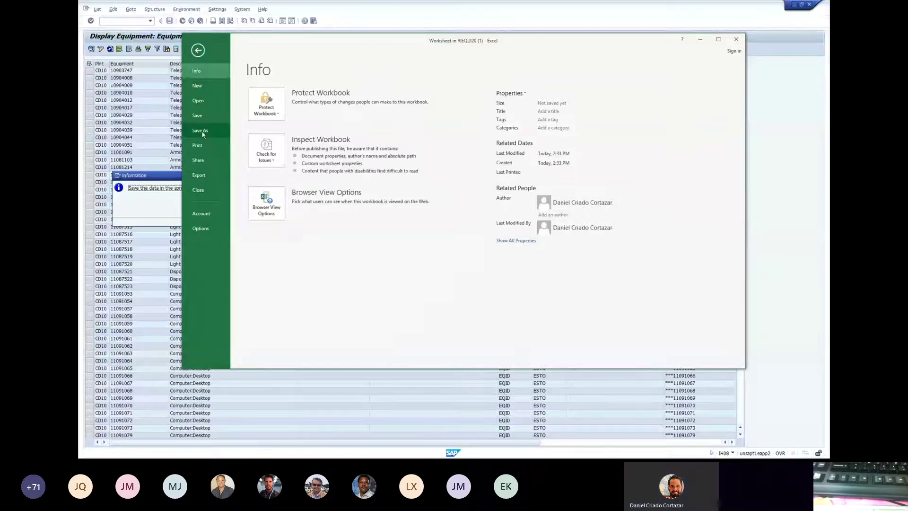
click(201, 130)
click(267, 117)
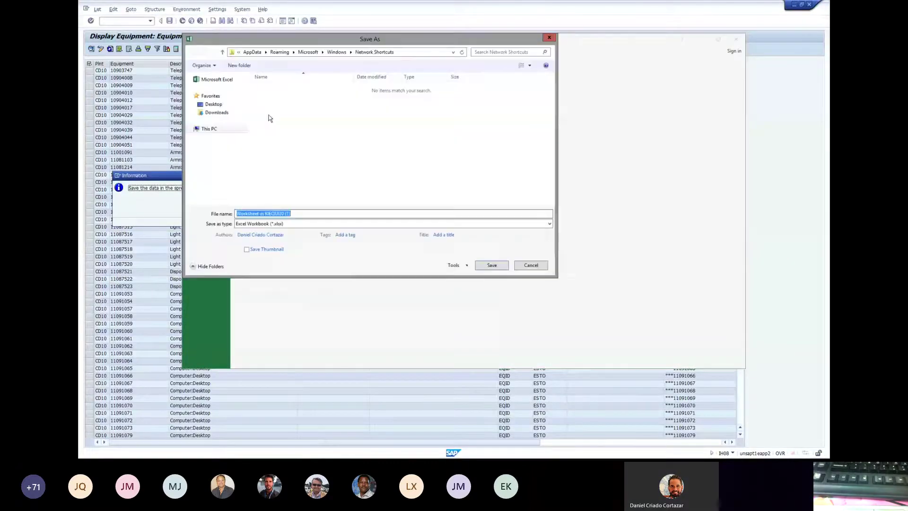
click(191, 129)
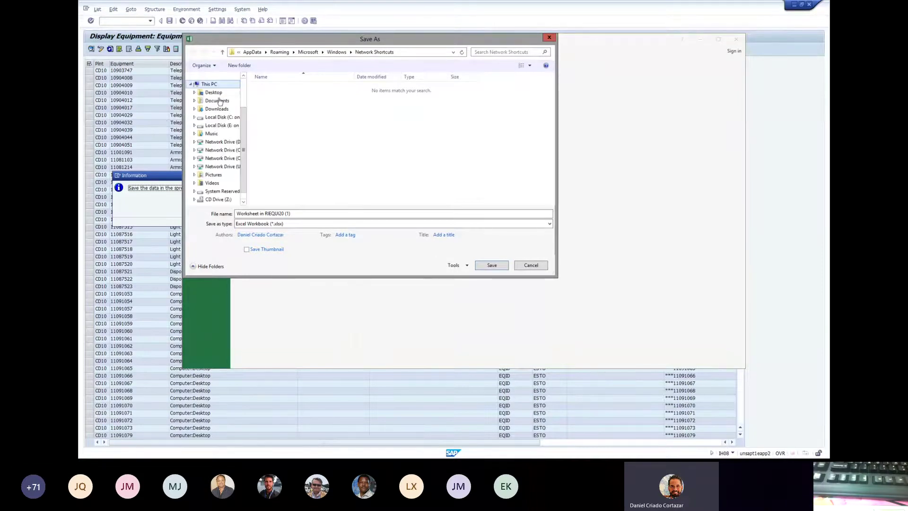
drag(247, 110, 344, 112)
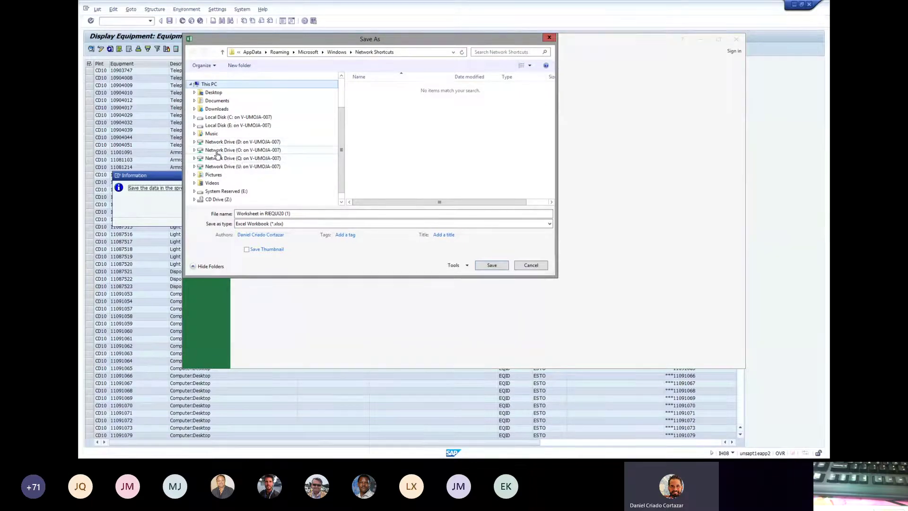
click(235, 150)
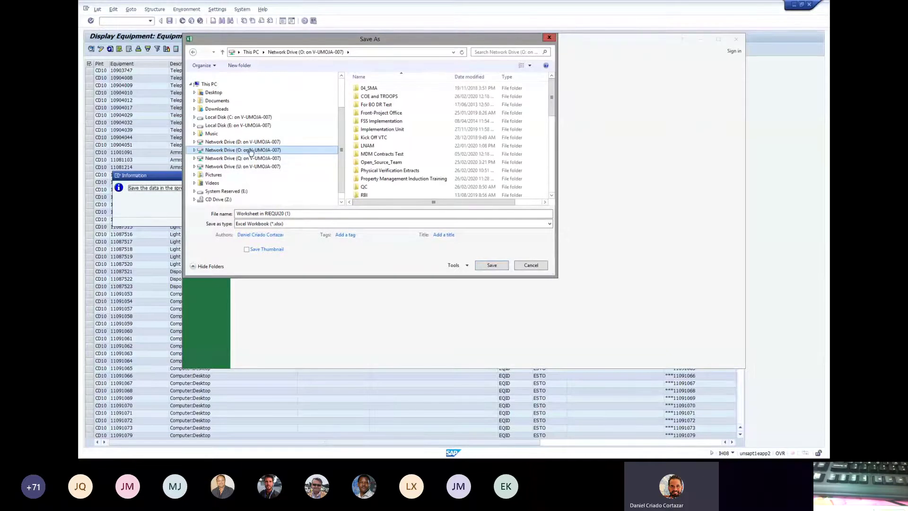
double_click(430, 178)
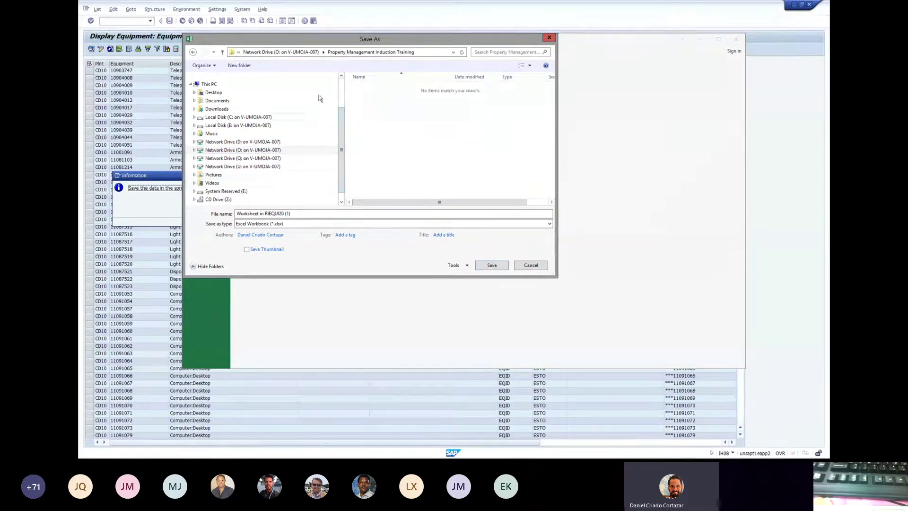
- Save the workbook as IH08_MONUSCO_Initial_List_1015 with type Excel Workbook (*.xlsx)
drag(303, 214, 210, 216)
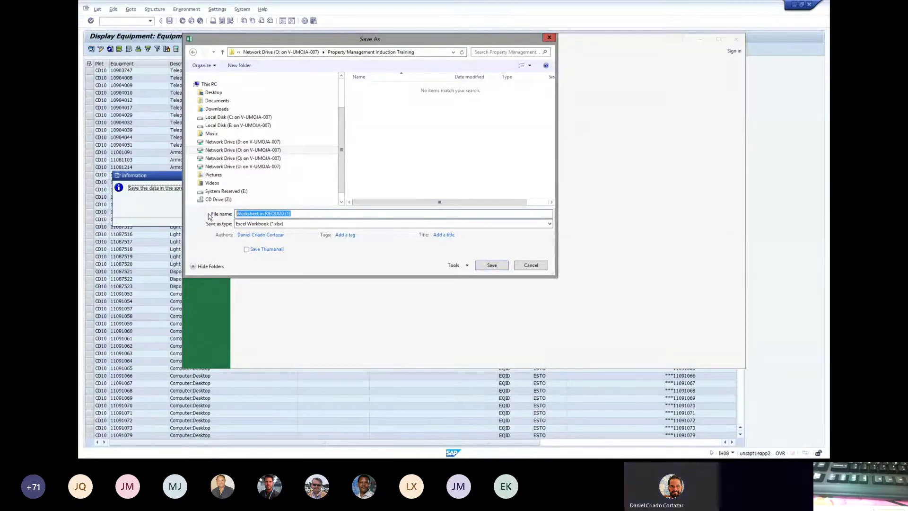
text(IH08_)
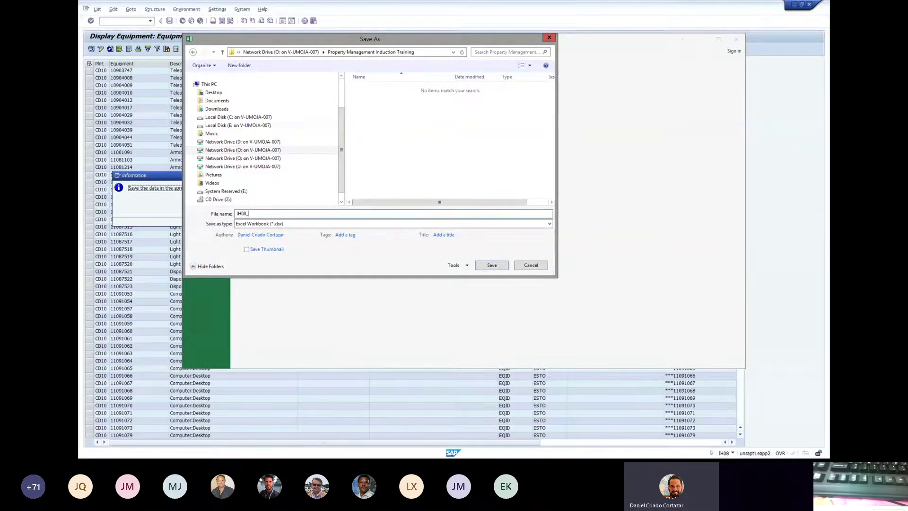
text(MONUSCO_Initial_List_1015)
click(299, 224)
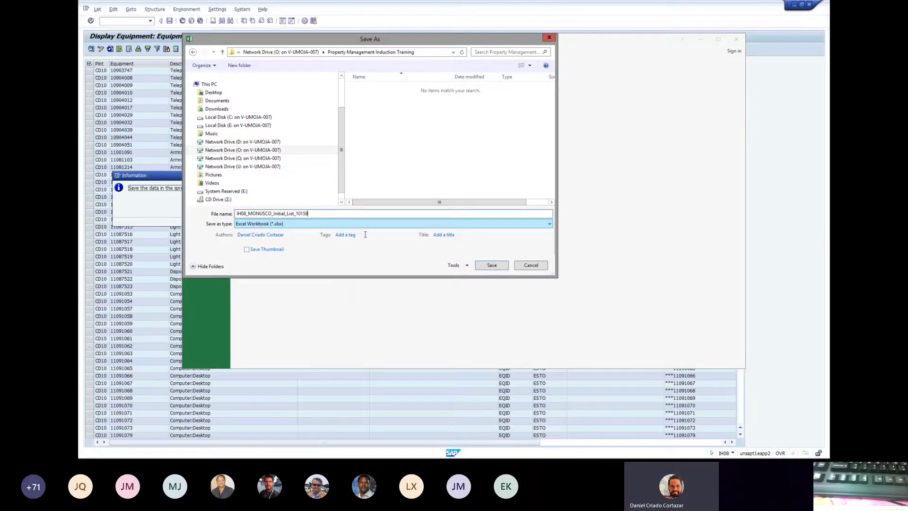
click(491, 265)
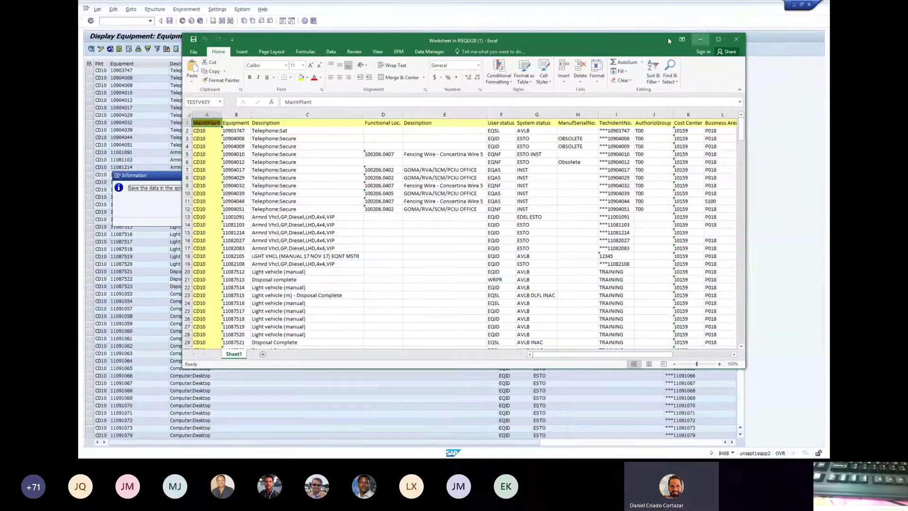
- Move the exported Excel worksheet aside and close it so the CD10 equipment list shows again
drag(610, 40, 573, 83)
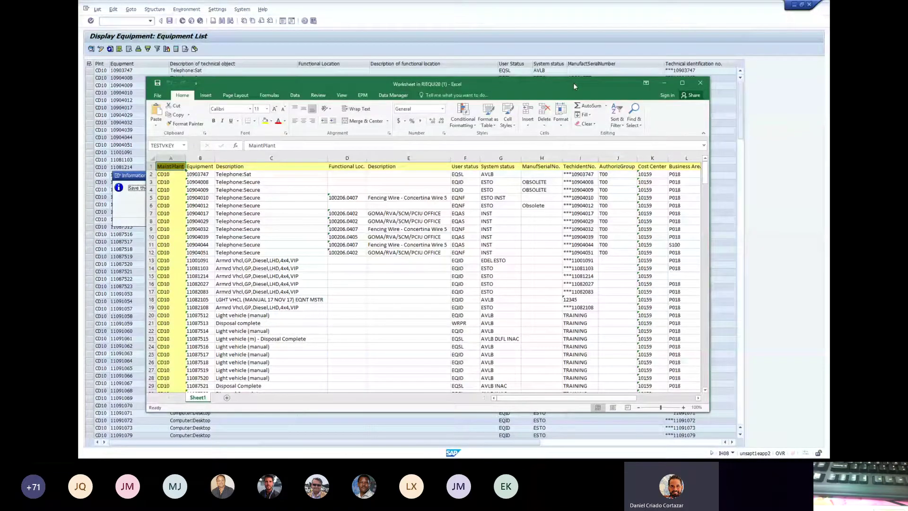
click(702, 83)
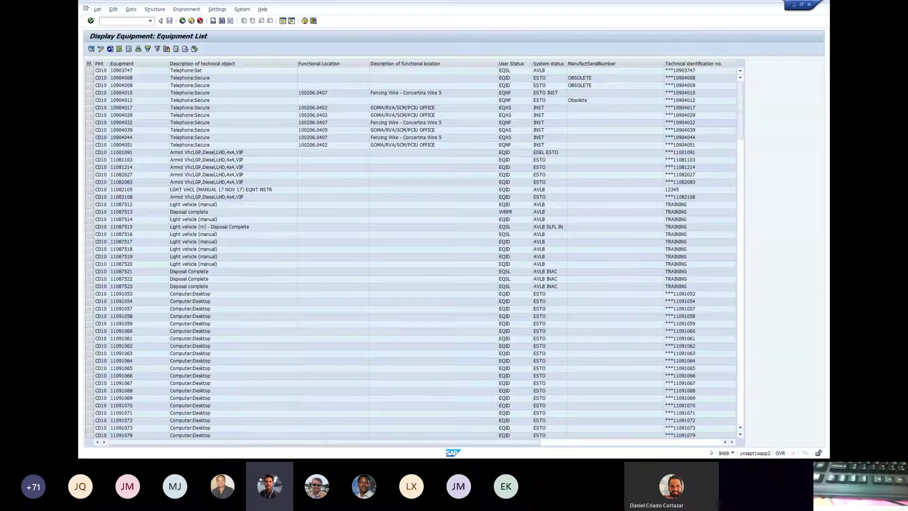
click(230, 156)
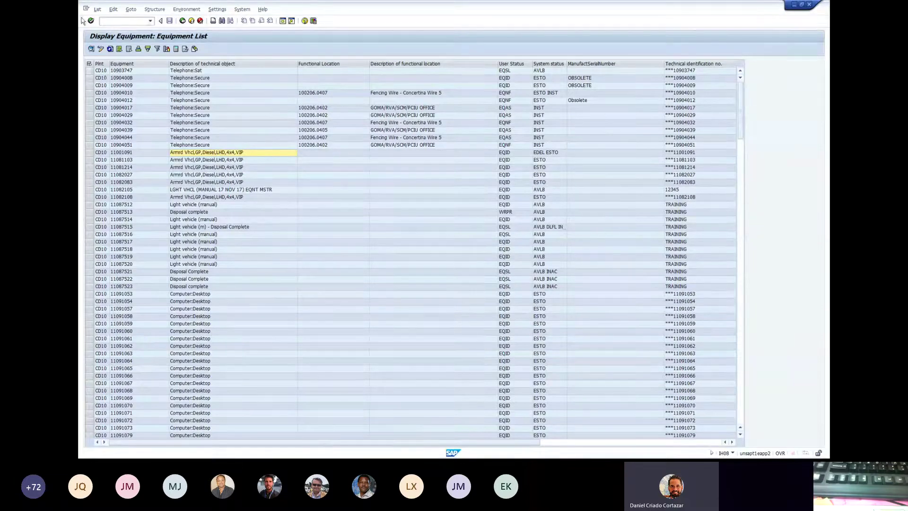
- Go back to the IH08 selection screen and briefly view the available layouts list
click(182, 22)
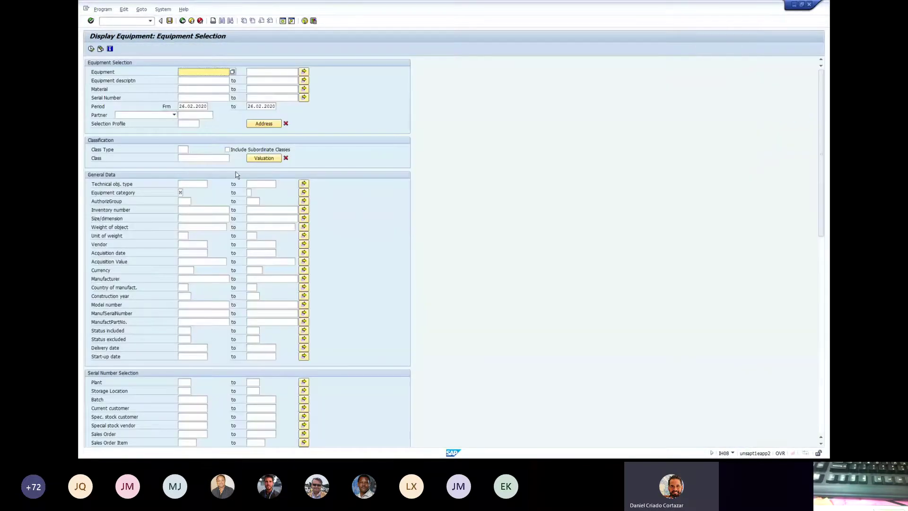
scroll(344, 168, down, 10)
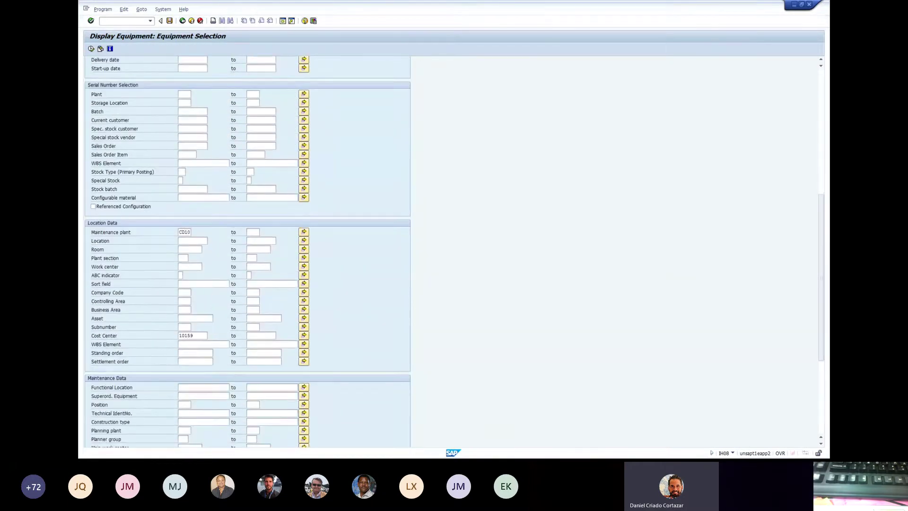
drag(821, 344, 821, 415)
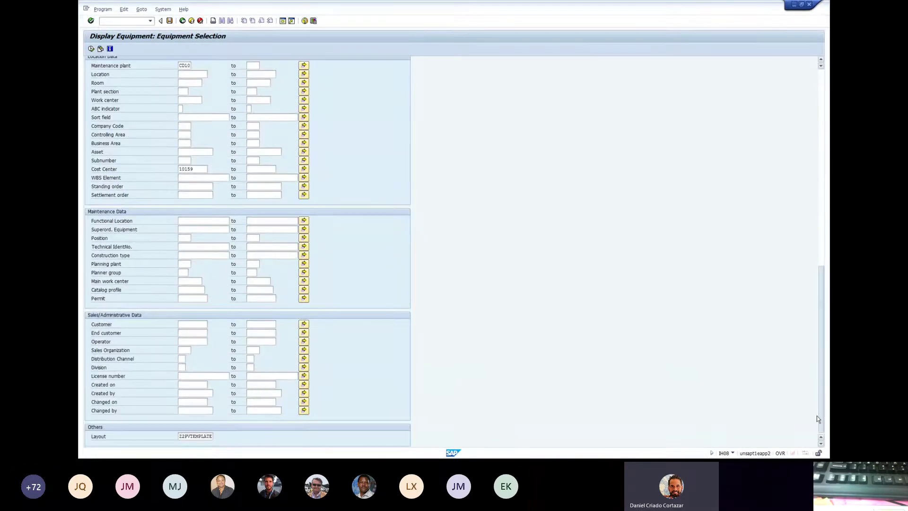
click(199, 436)
click(216, 435)
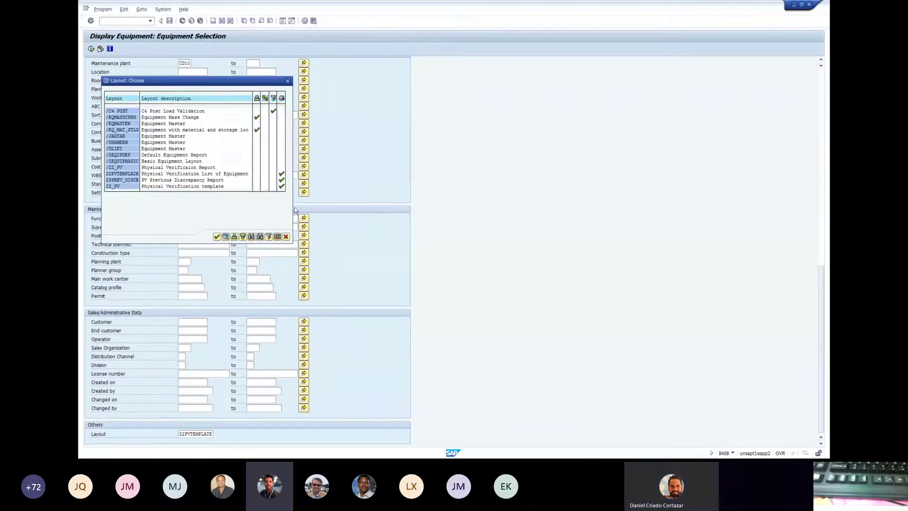
click(287, 81)
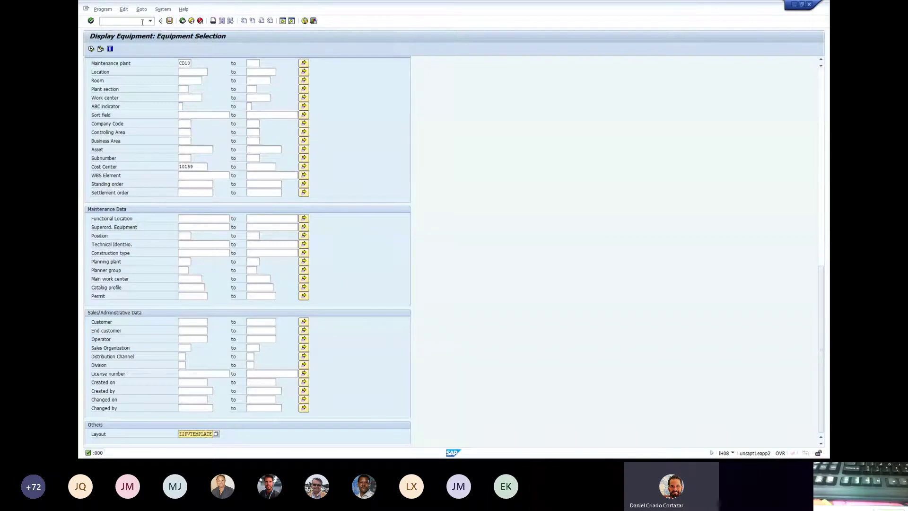
- Check the selection values: plant CD10 and layout Z2PVTEMPLATE
double_click(184, 63)
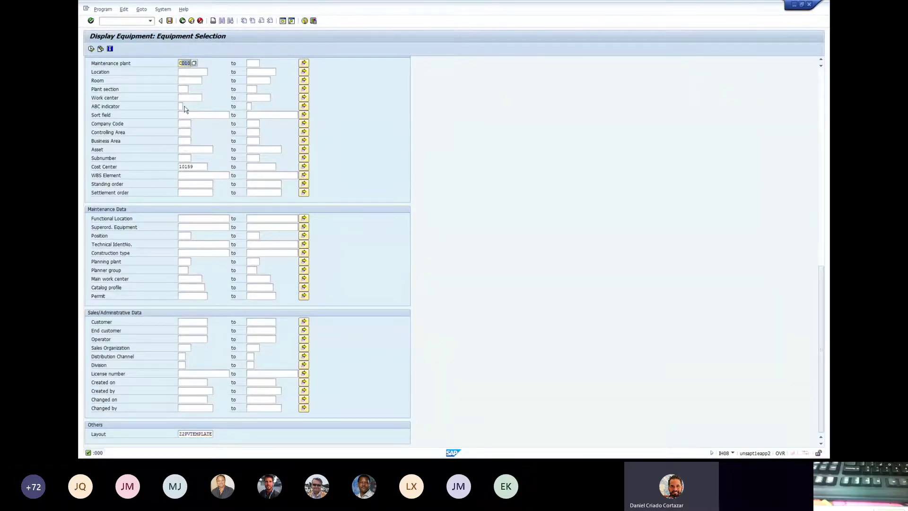
scroll(318, 97, up, 1)
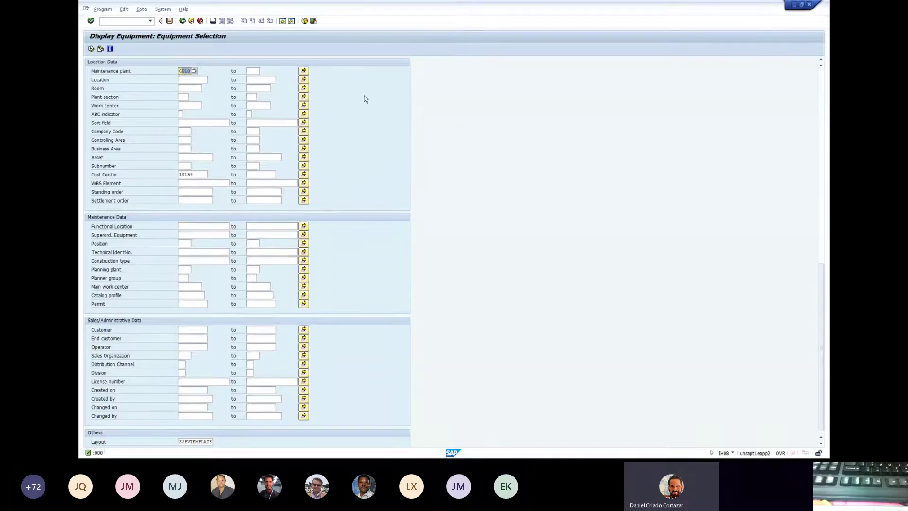
scroll(220, 226, down, 1)
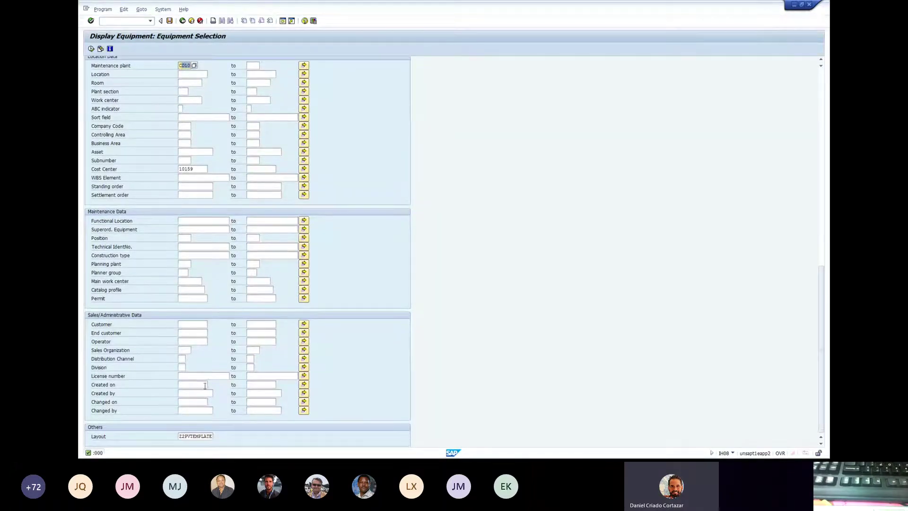
double_click(181, 436)
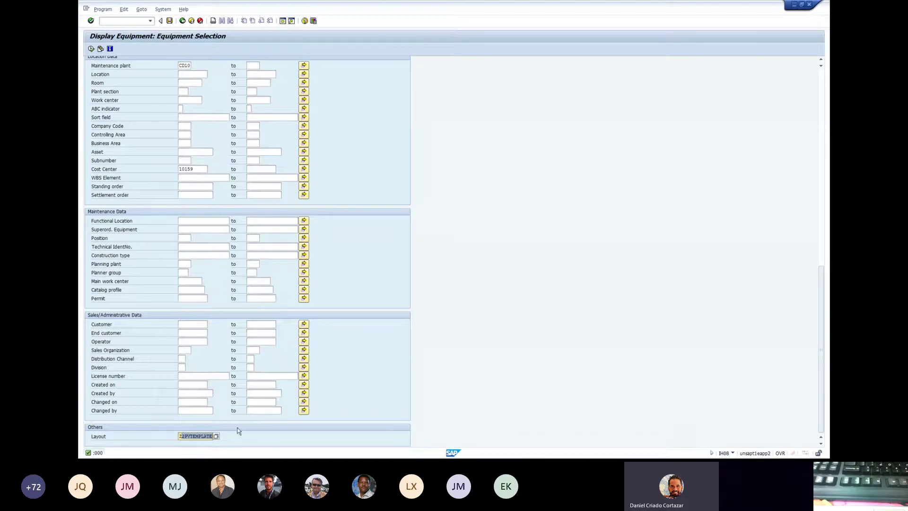
click(190, 435)
double_click(195, 435)
- Reopen the layout chooser, confirm layout Z2PVTEMPLATE, and close the chooser
click(217, 436)
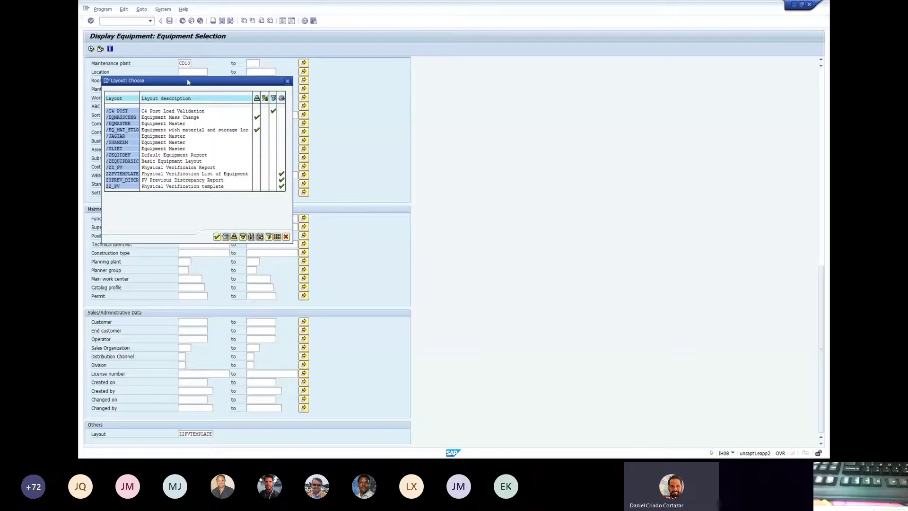
drag(187, 82, 475, 84)
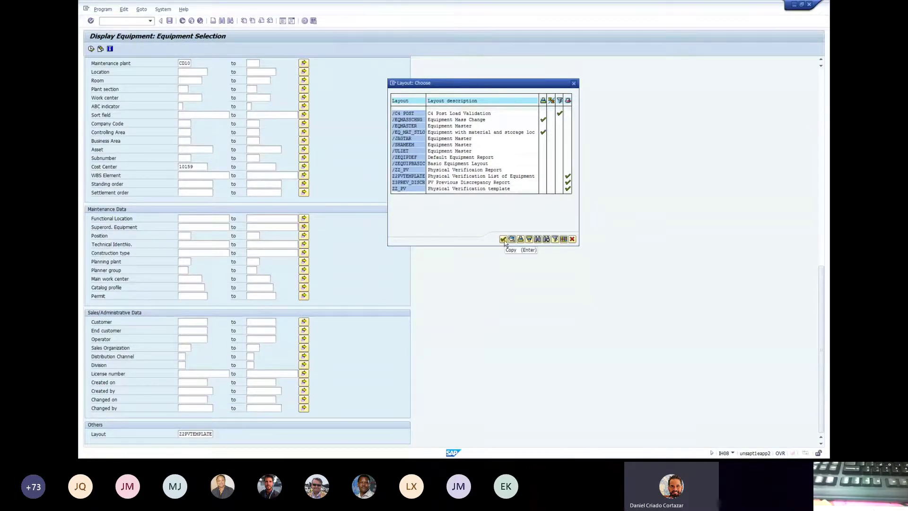
click(503, 239)
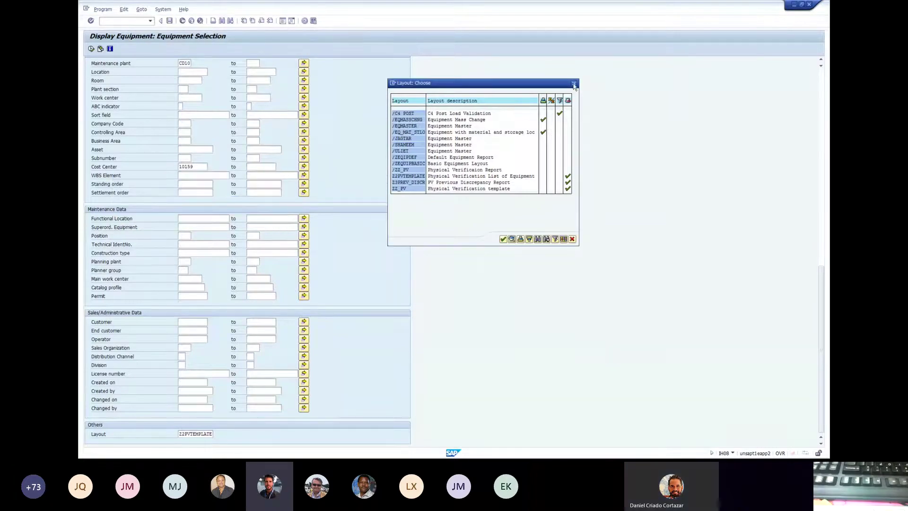
click(573, 83)
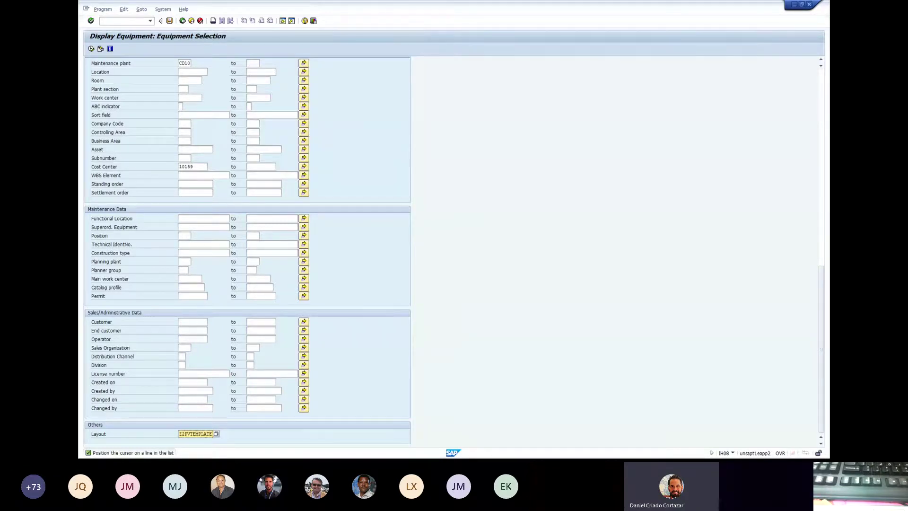
- Execute the IH08 report for plant CD10 and export it as IH08_MONUSCO_Initial_List_10159.xlsx in Excel
key(alt+Tab)
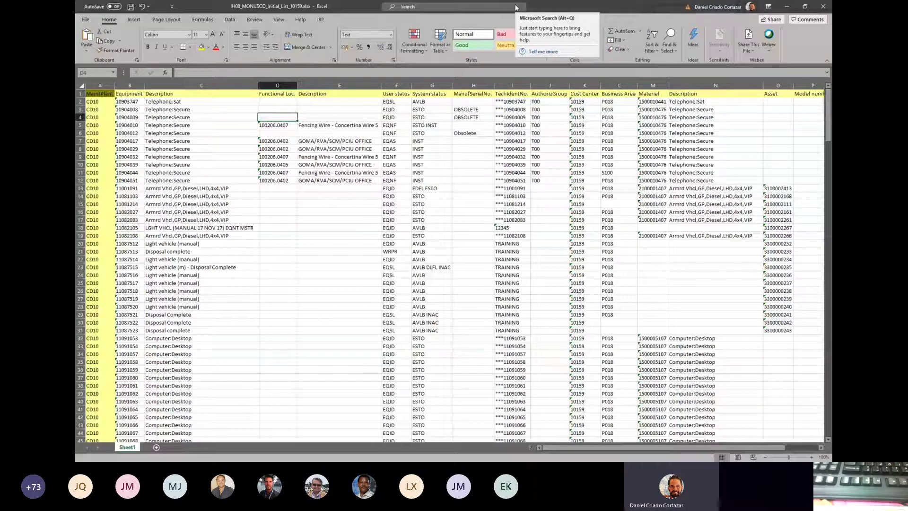
- Review the exported CD10 equipment rows in Excel, then switch to the browser
click(263, 171)
mouse_move(196, 95)
mouse_down()
mouse_move(416, 144)
mouse_move(534, 242)
mouse_move(548, 268)
mouse_up()
click(528, 249)
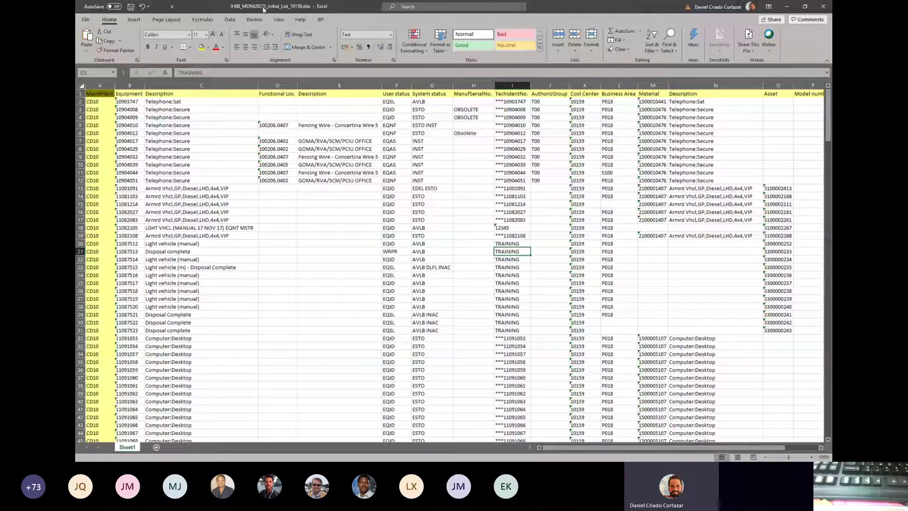
drag(331, 125, 585, 172)
drag(645, 449, 609, 453)
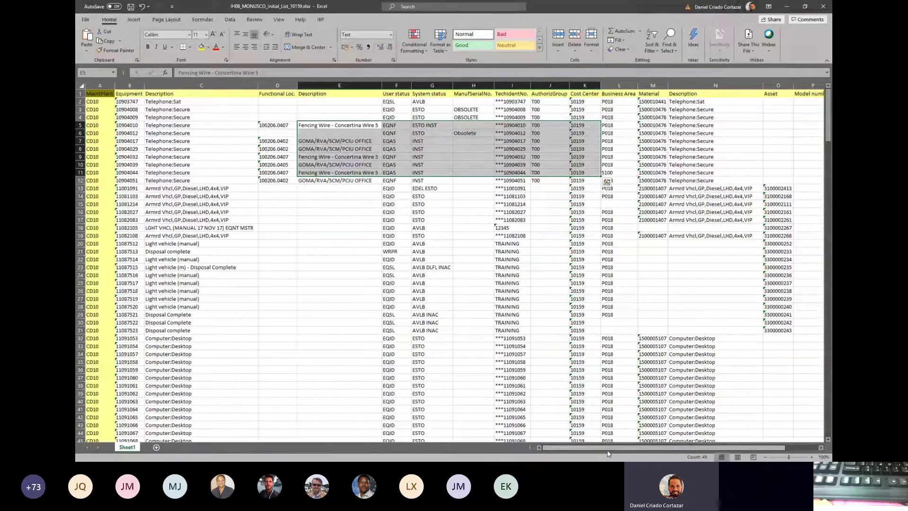
click(352, 330)
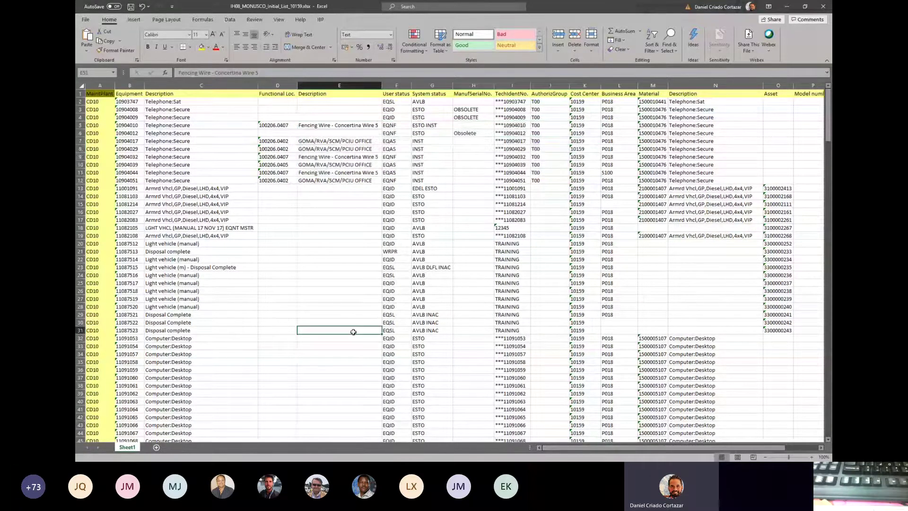
click(203, 219)
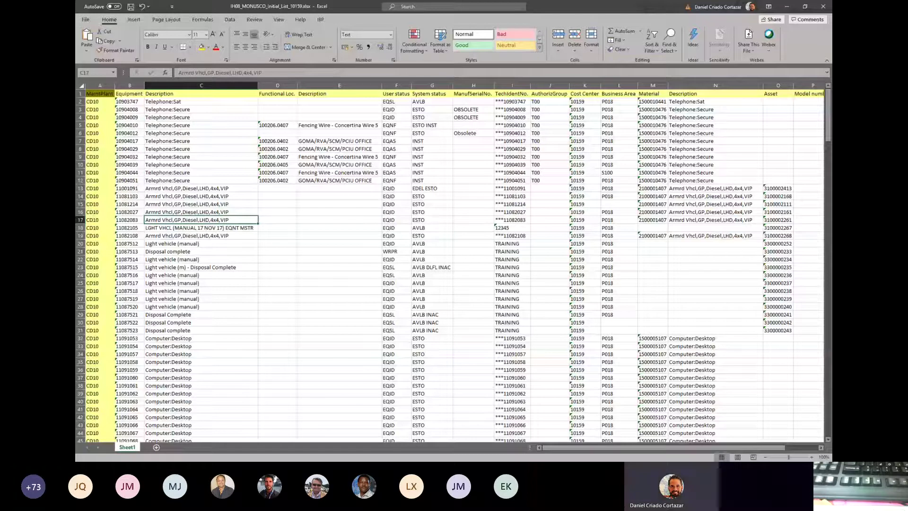
key(alt+Tab)
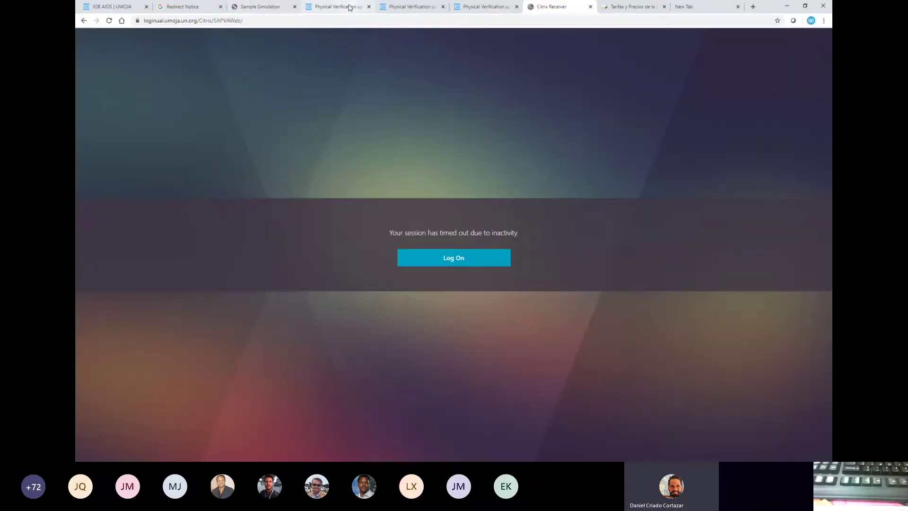
- On the Umoja Job Aids list, scroll to Services Delivery and open the Physical Verification Upload Template job aid
click(349, 7)
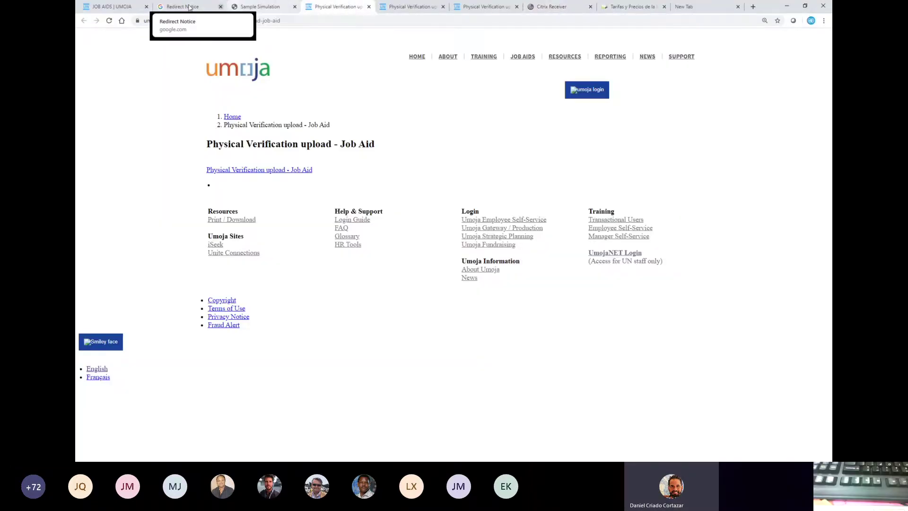
click(108, 7)
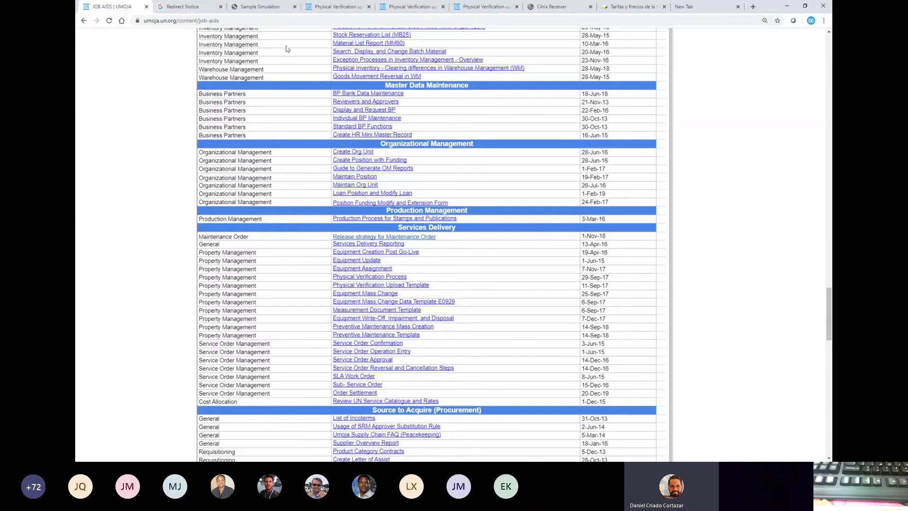
scroll(287, 49, up, 10)
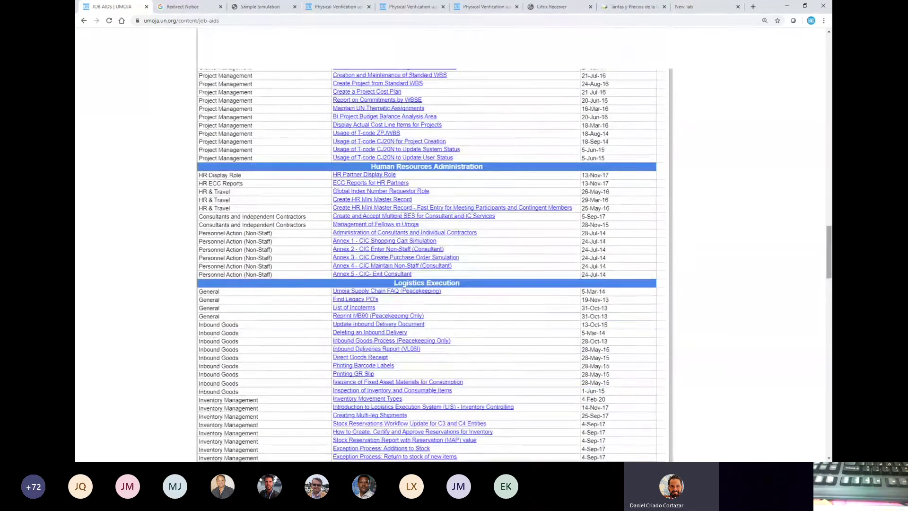
scroll(425, 245, up, 15)
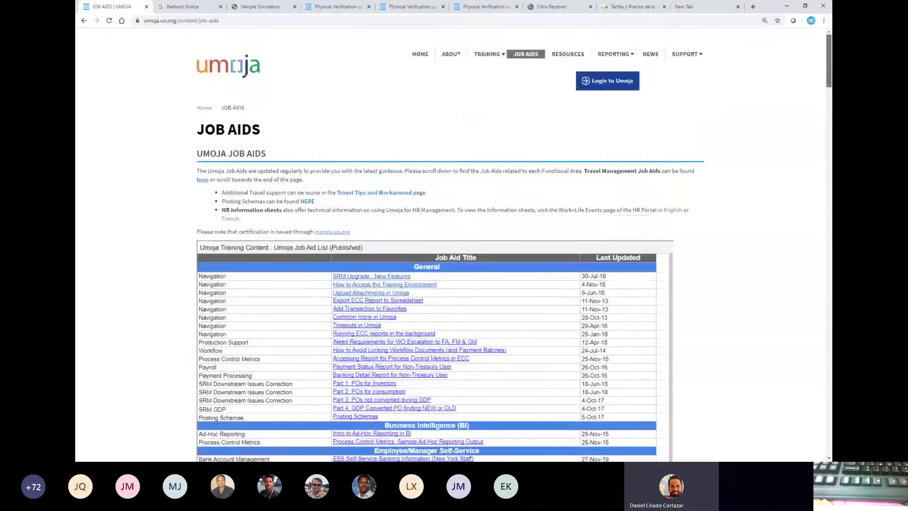
scroll(432, 311, down, 2)
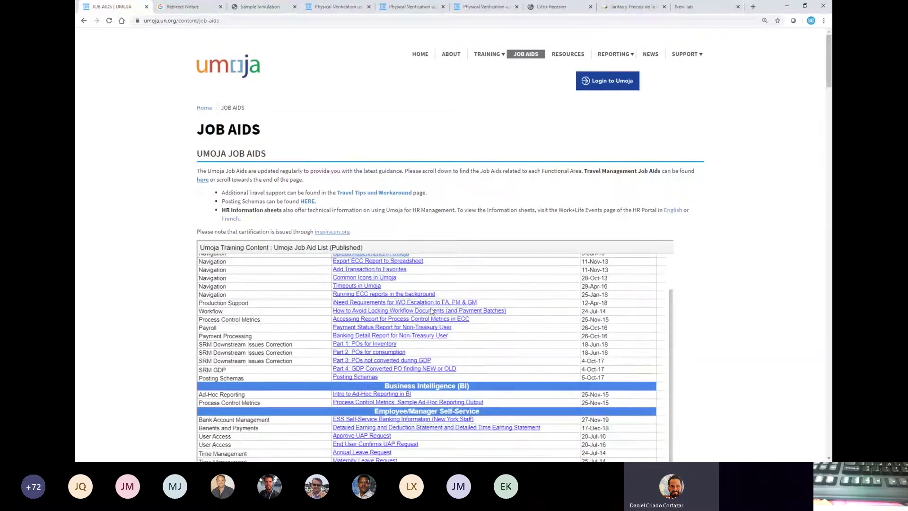
scroll(431, 311, down, 5)
scroll(410, 299, down, 1)
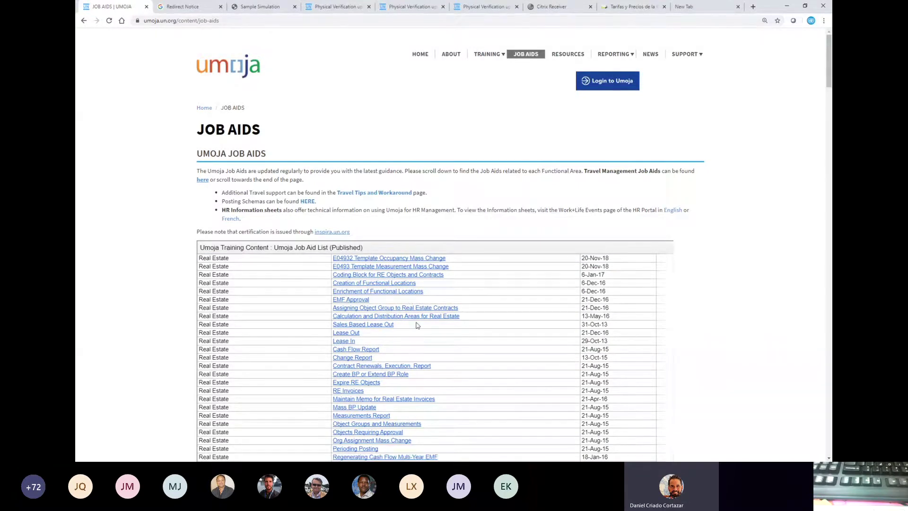
scroll(497, 342, down, 1)
scroll(497, 342, down, 4)
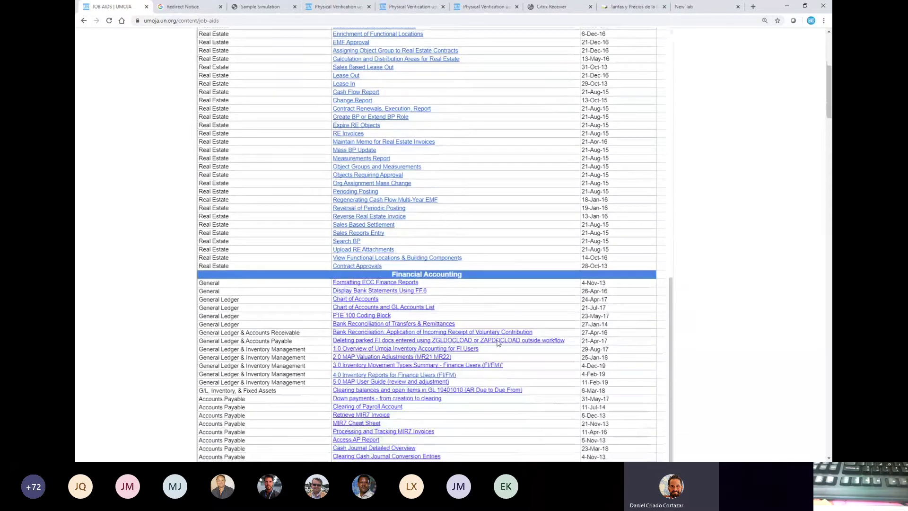
scroll(496, 343, down, 7)
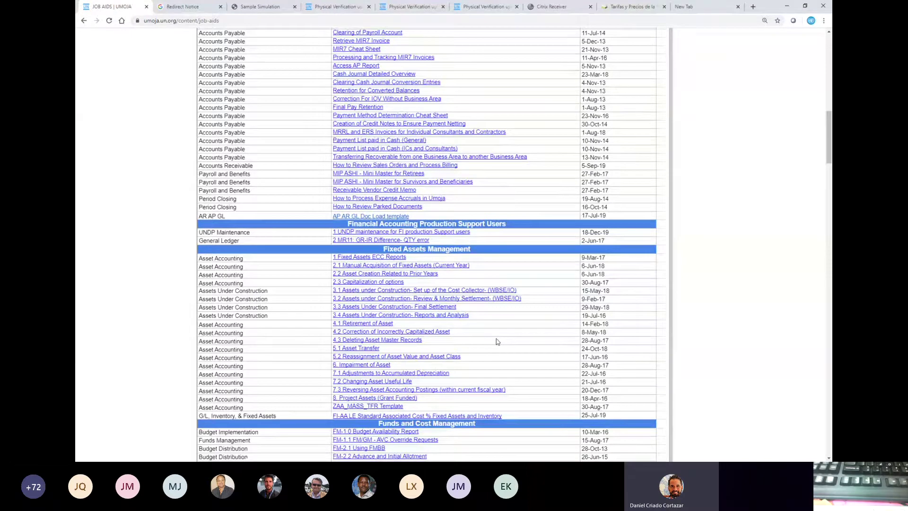
scroll(452, 326, down, 6)
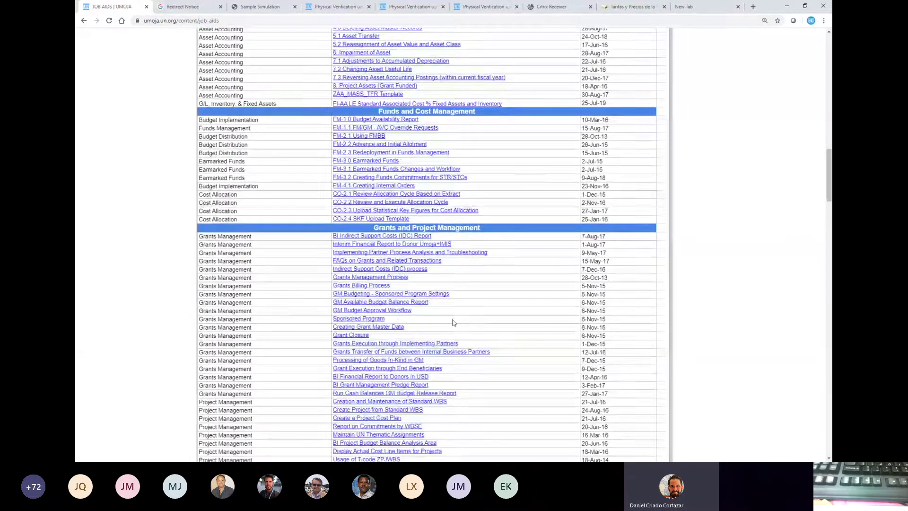
scroll(452, 322, down, 2)
scroll(452, 323, down, 2)
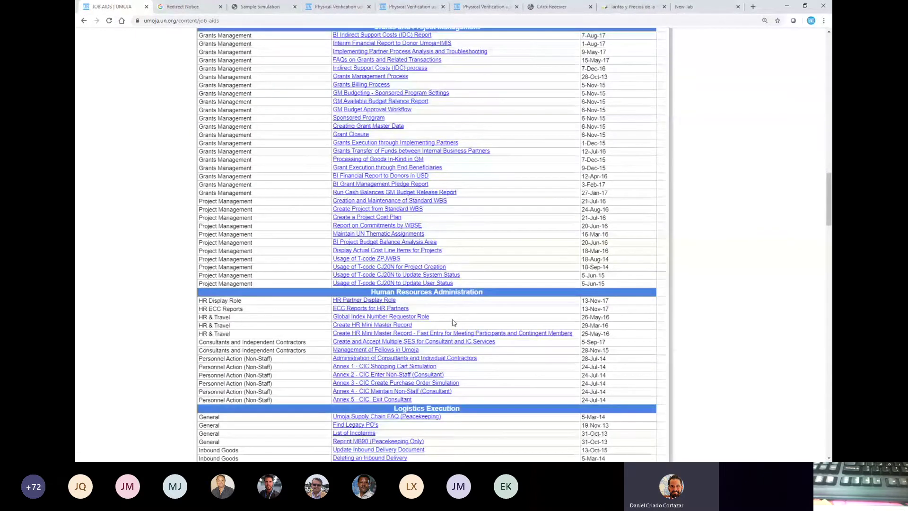
scroll(452, 322, down, 8)
scroll(451, 320, down, 6)
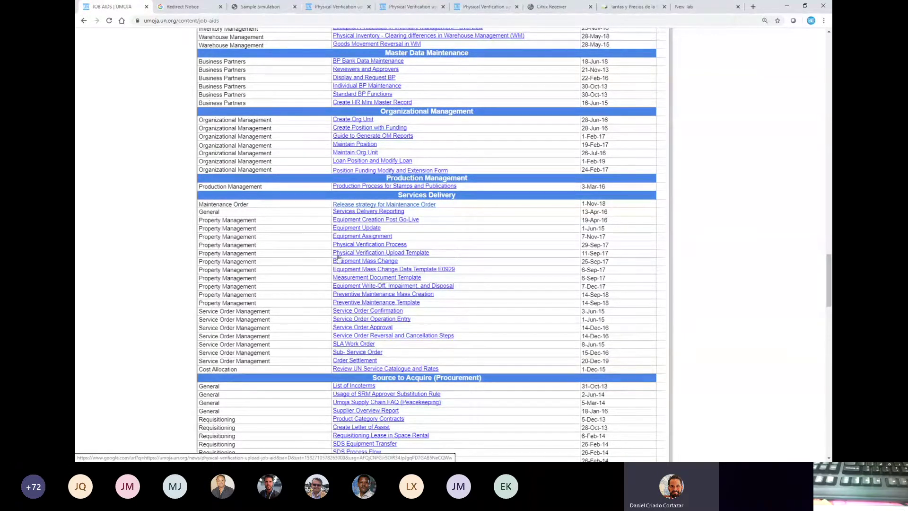
click(417, 253)
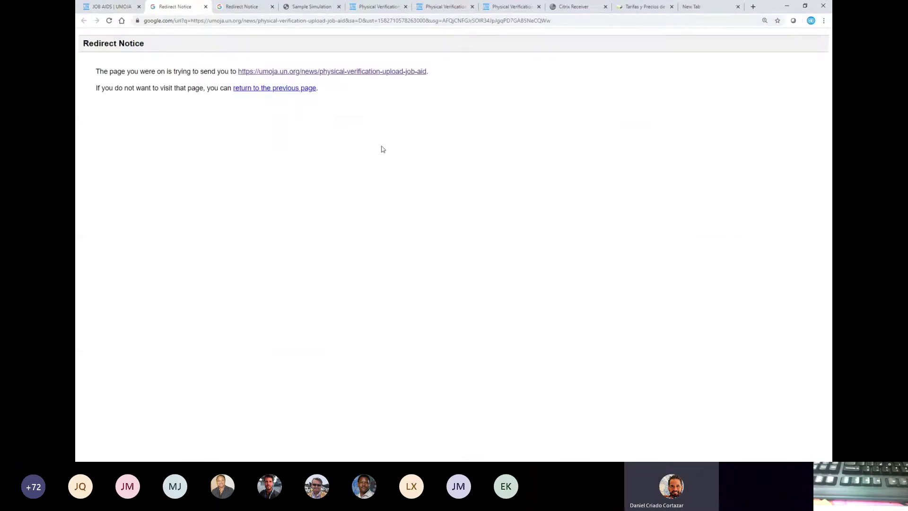
click(366, 74)
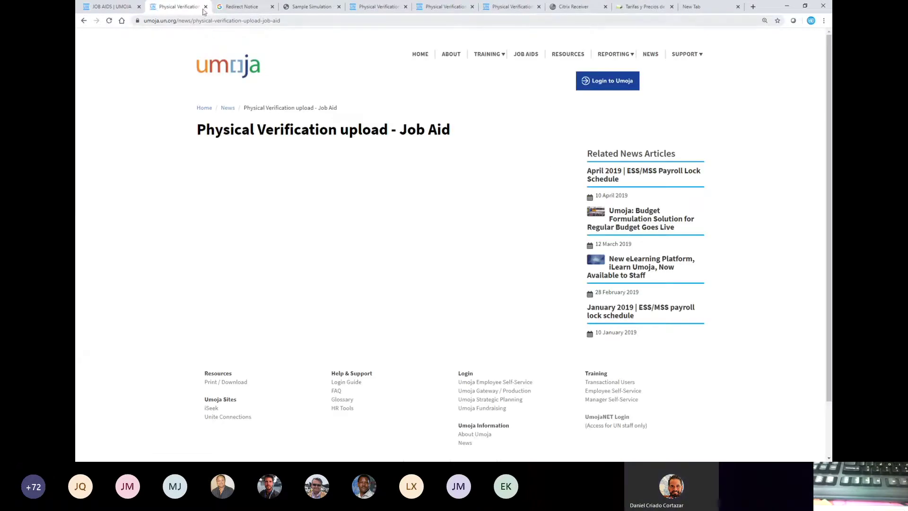
- Bring up the formatted Physical Verification upload job aid page among the open tabs
click(367, 6)
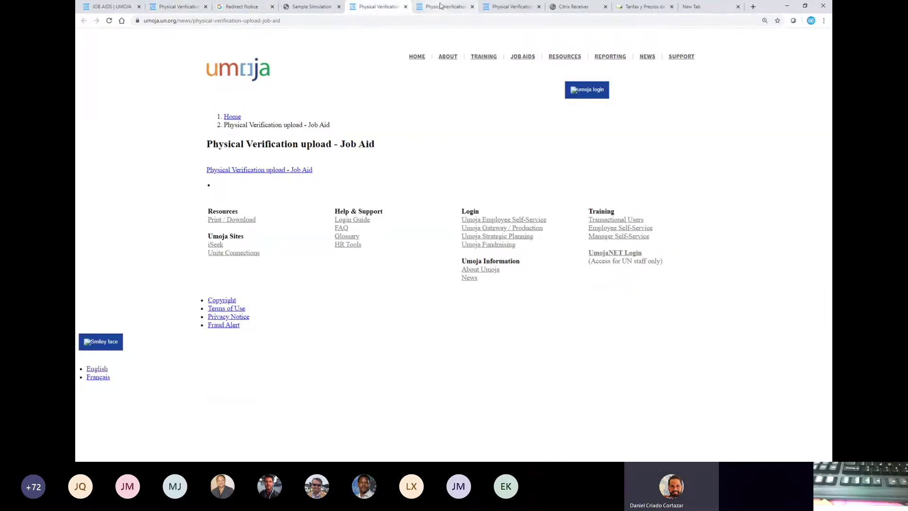
click(422, 6)
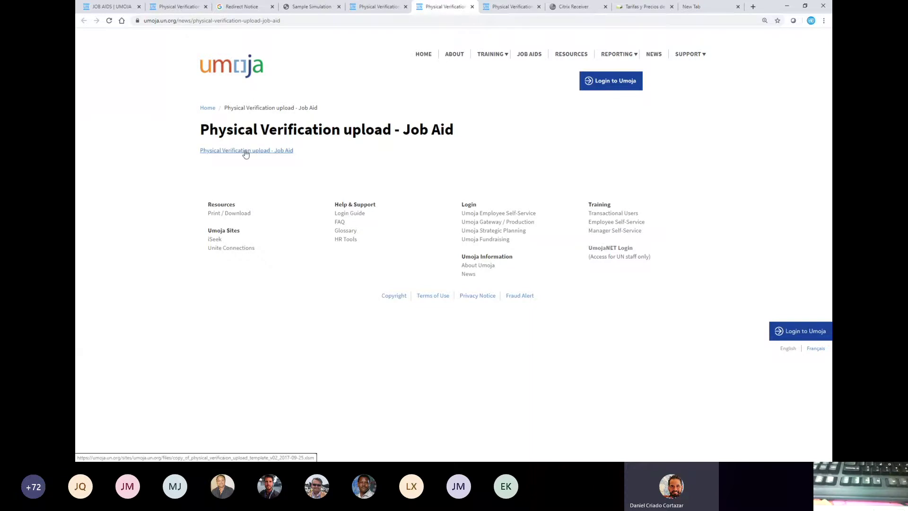
- Download the physical verification upload template .xlsm, resume the failed download, and open the file
click(246, 151)
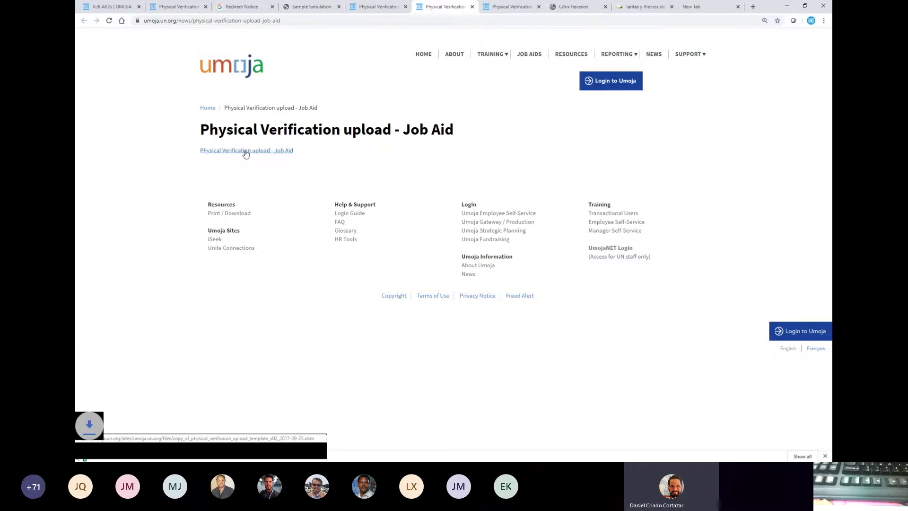
click(157, 452)
click(134, 453)
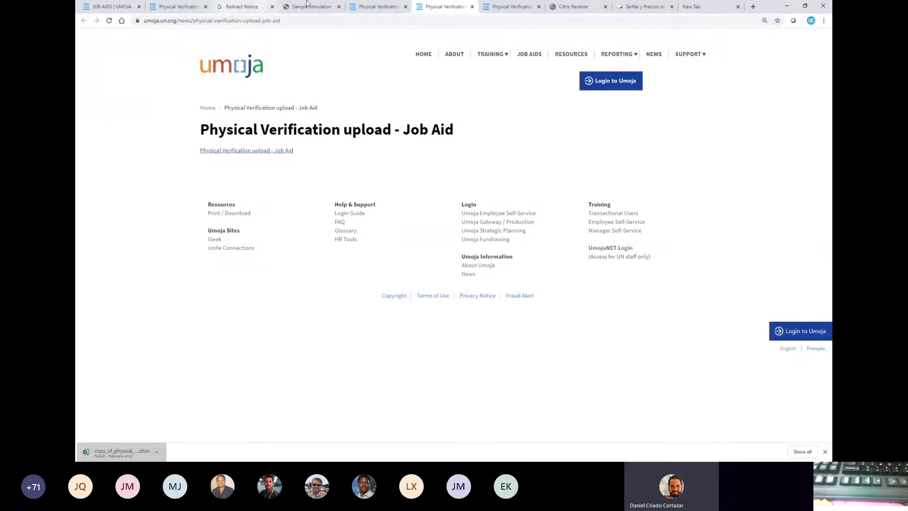
click(157, 453)
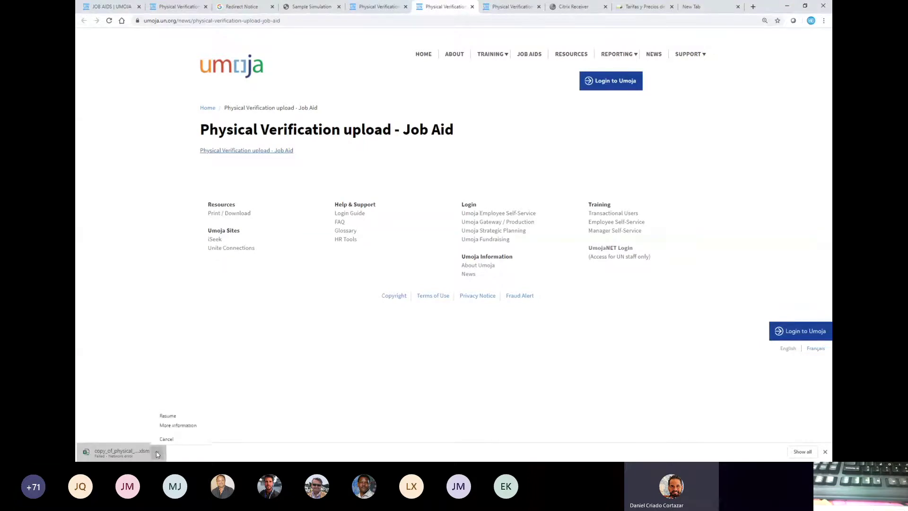
click(179, 416)
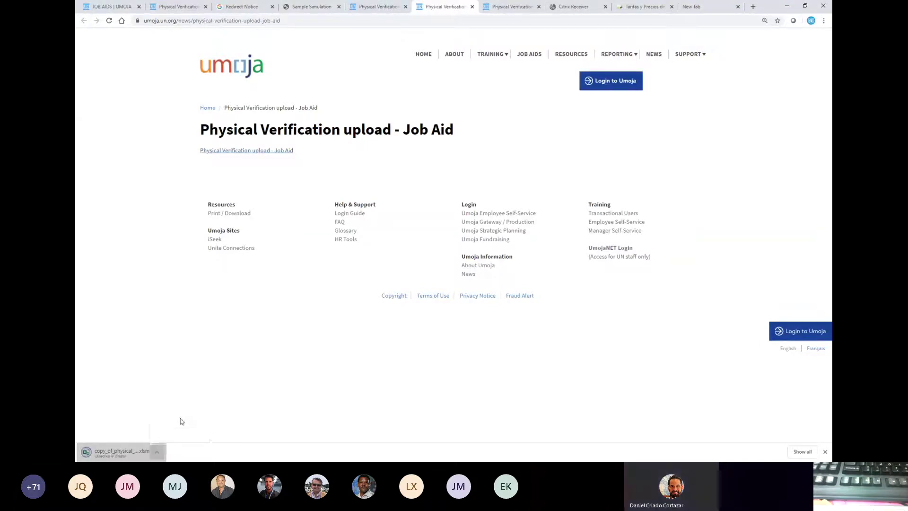
click(142, 453)
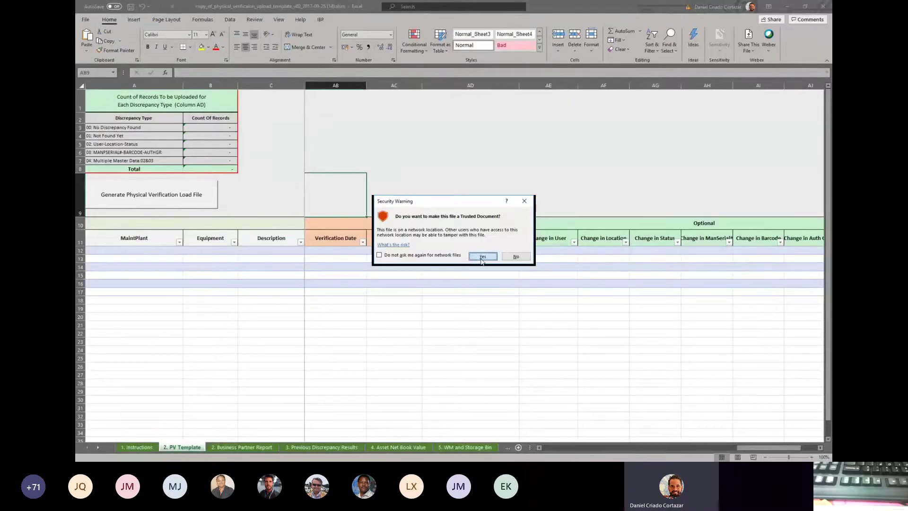
- Trust the template and check headers MaintPlant, Equipment, Description and Functional Loc. in row 11
click(481, 257)
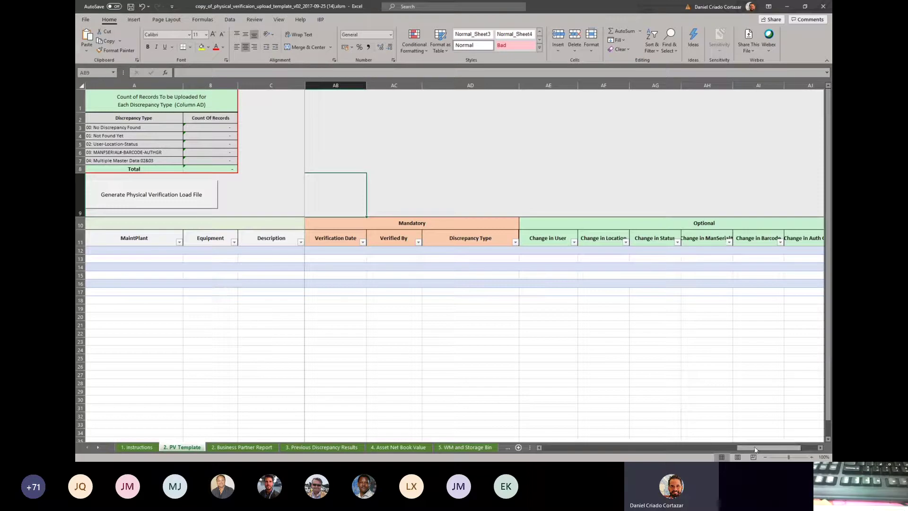
drag(755, 450, 548, 449)
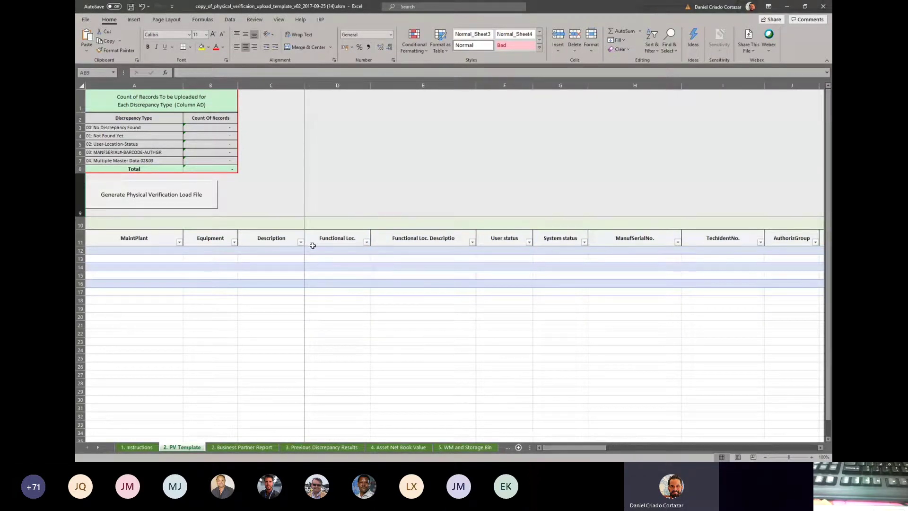
click(124, 236)
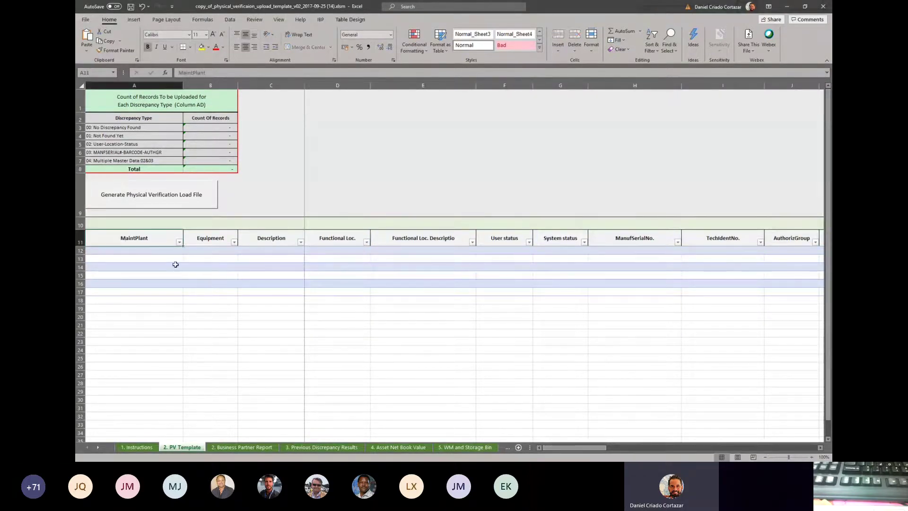
click(211, 237)
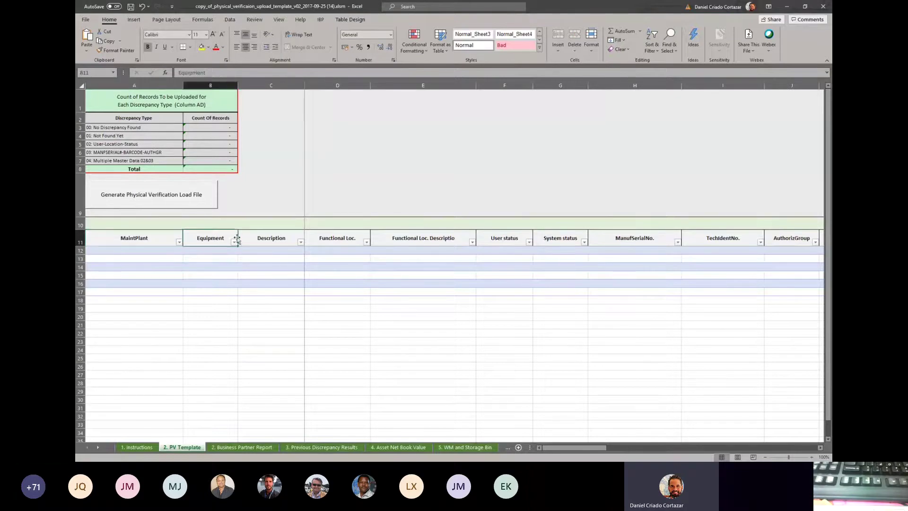
click(264, 237)
click(328, 237)
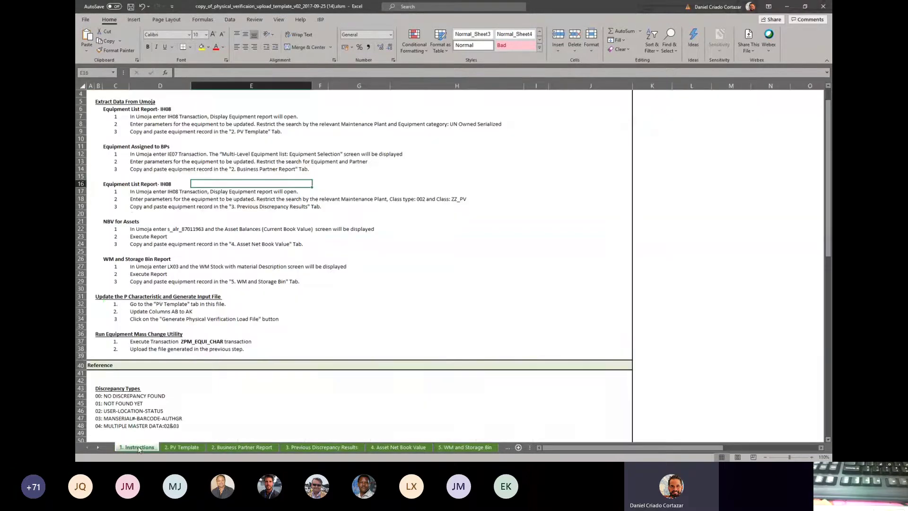
- Read the Instructions sheet steps for the Equipment List Report - IH08 extraction
click(139, 447)
drag(142, 109, 144, 206)
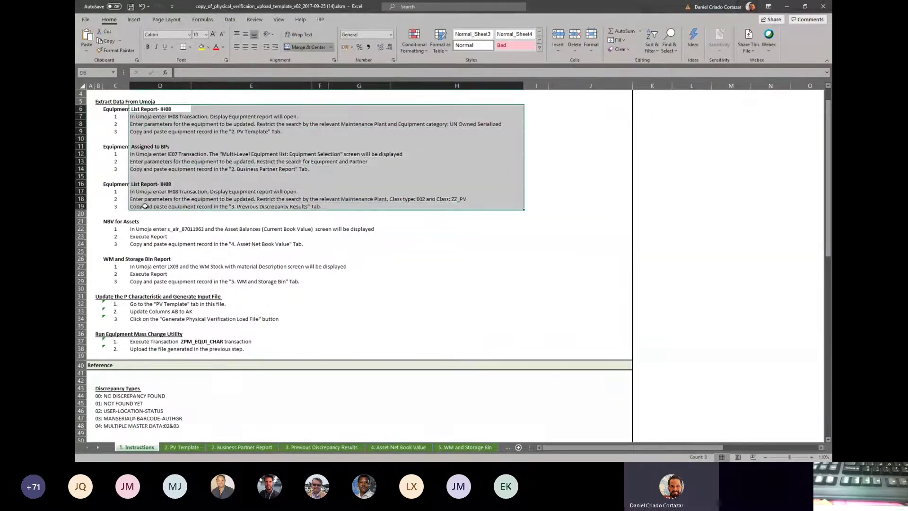
click(146, 206)
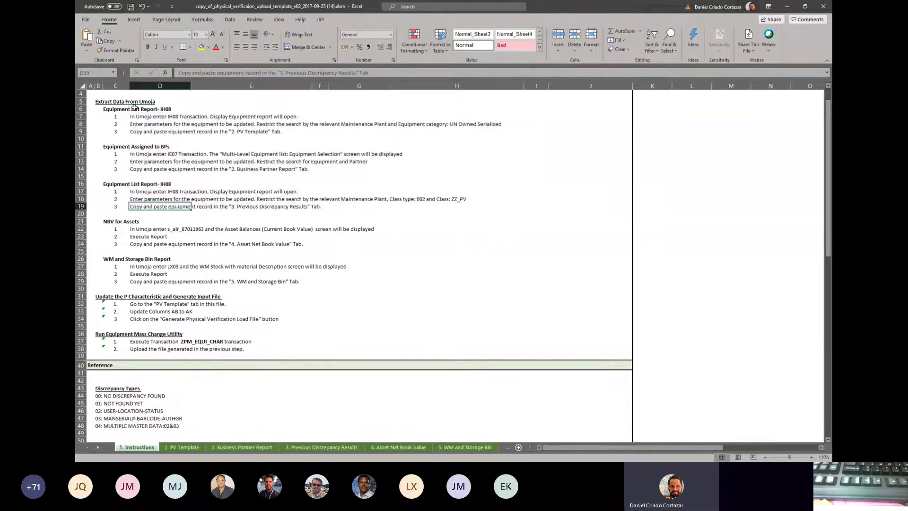
drag(135, 108, 138, 151)
click(135, 184)
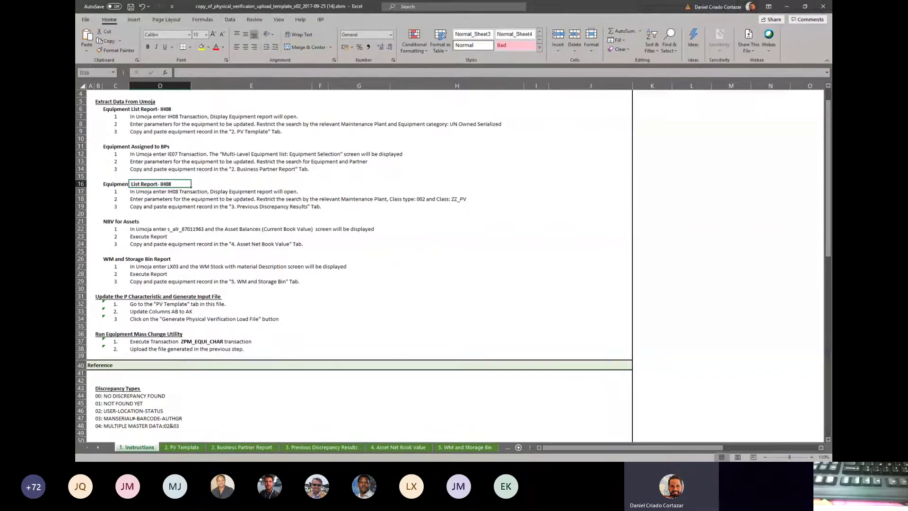
- Go to the 2. PV Template sheet and select cell A12 as the paste destination
click(184, 449)
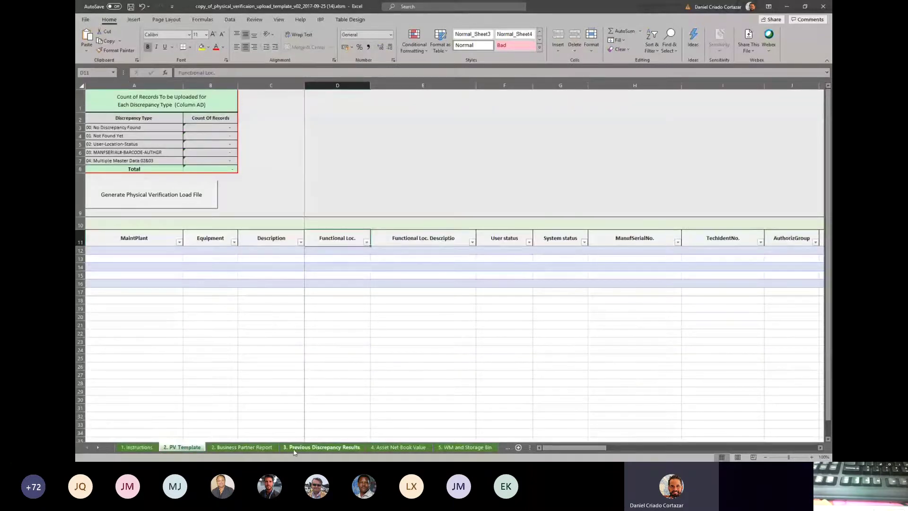
click(308, 448)
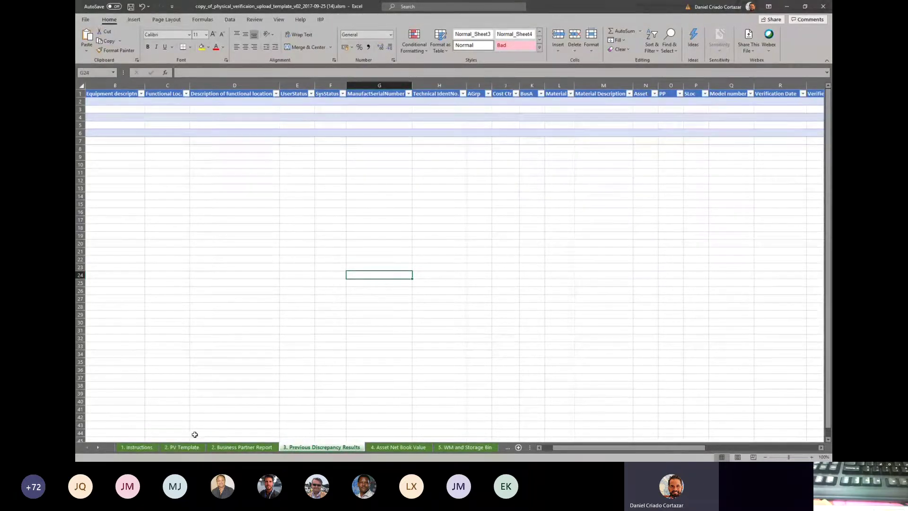
click(184, 448)
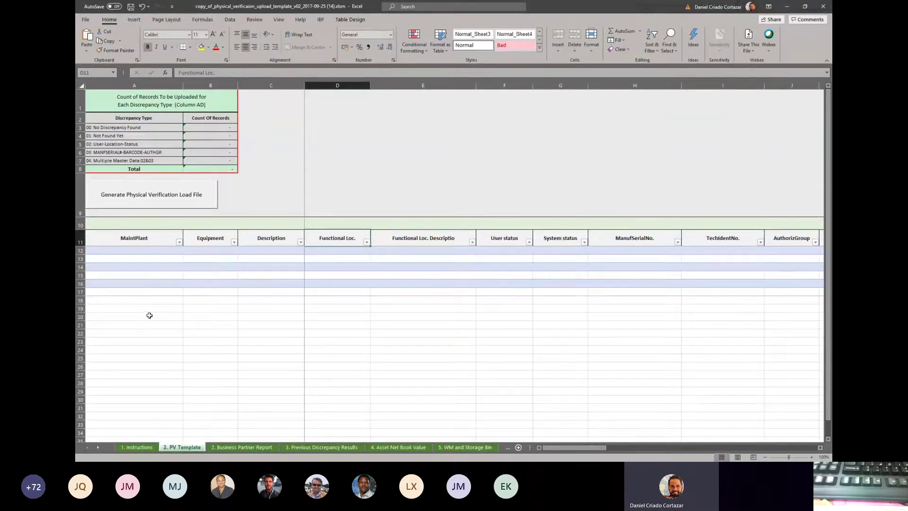
click(152, 283)
click(126, 251)
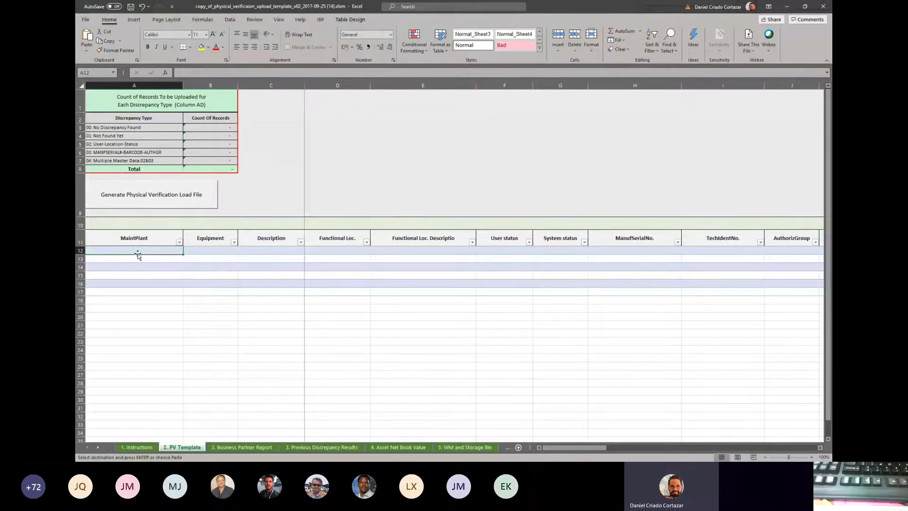
- Paste the copied CD10 equipment records into the PV Template sheet starting at cell A12
right_click(122, 251)
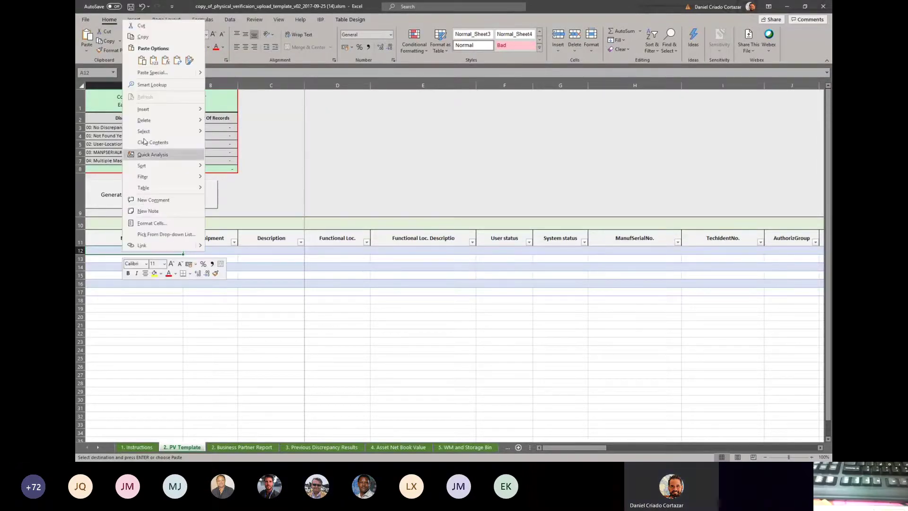
click(144, 62)
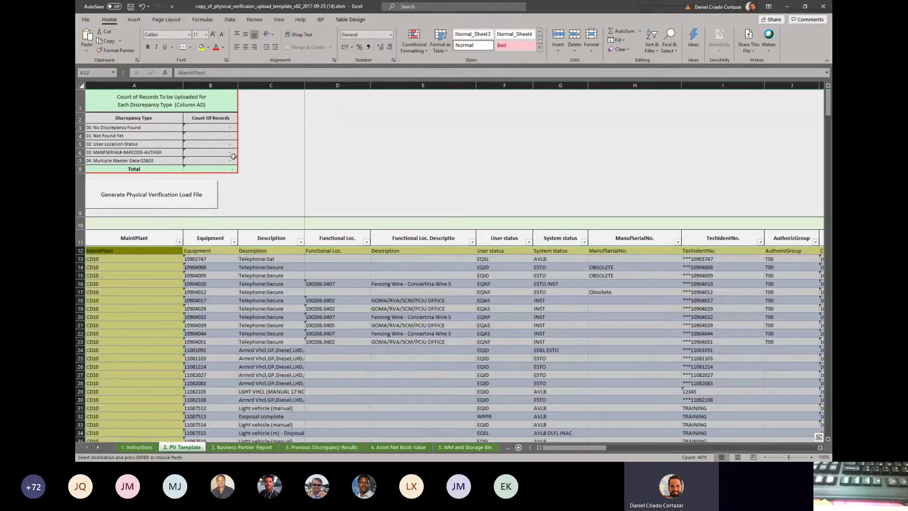
click(314, 291)
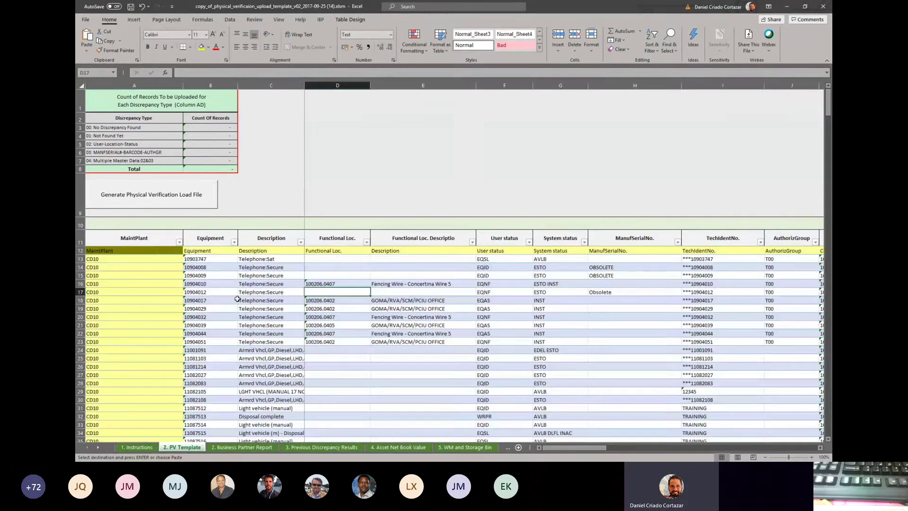
- Check the pasted MaintPlant, Equipment, Description and functional location columns around row 12
click(151, 252)
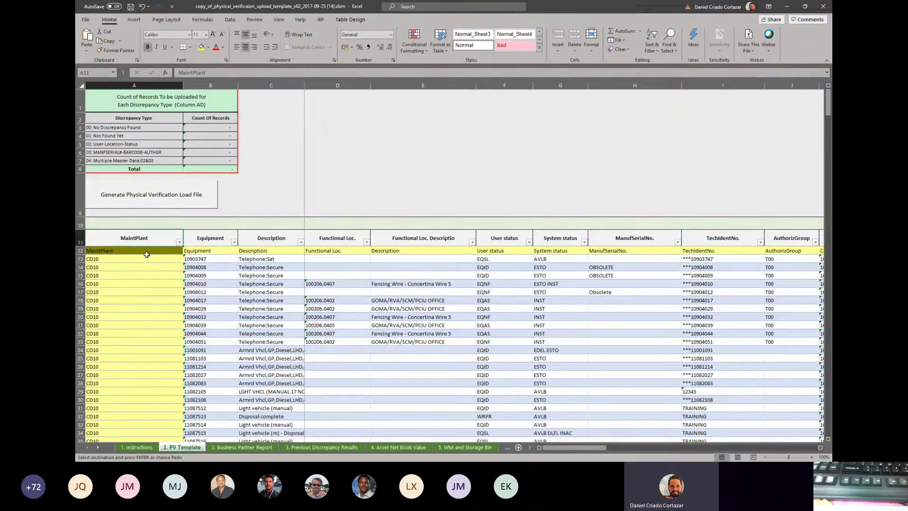
key(Down)
click(148, 239)
key(Down)
key(Up)
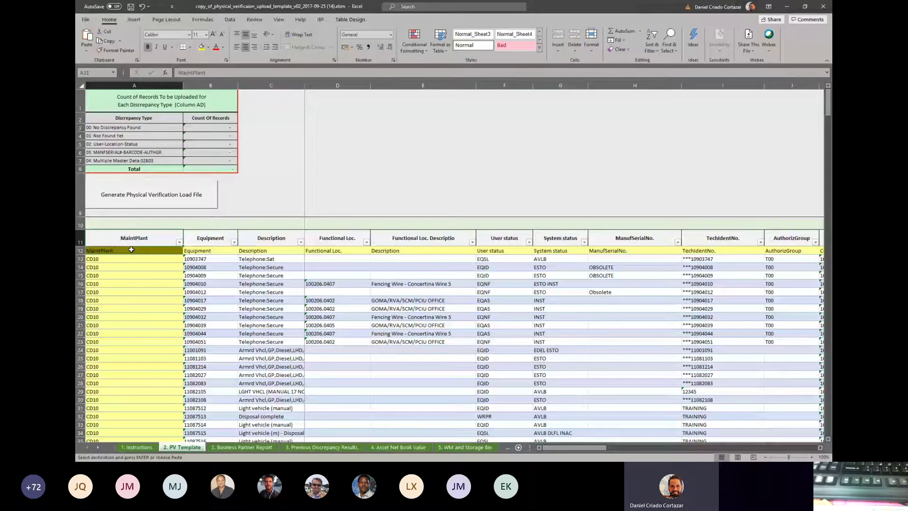
click(191, 244)
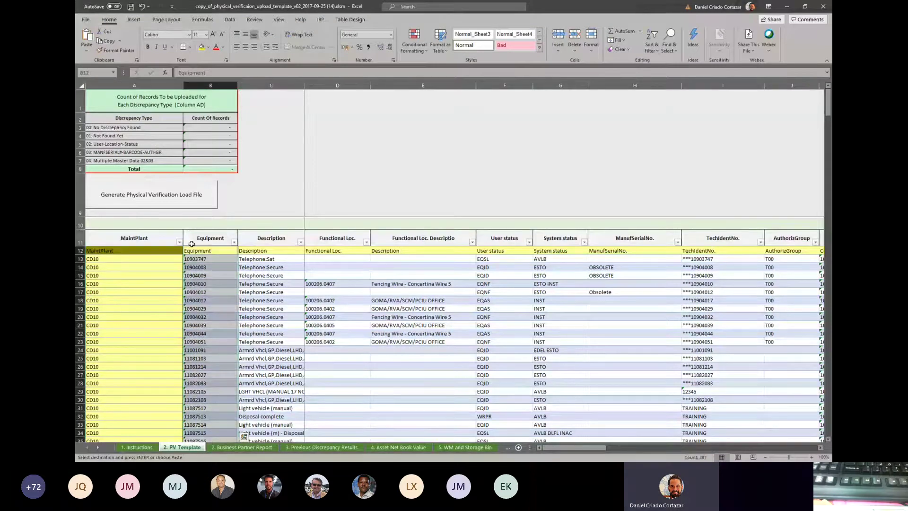
click(253, 244)
click(336, 240)
- Check the User status, System status, ManufSerialNo., AuthorizGroup and Stor. Location columns
click(333, 250)
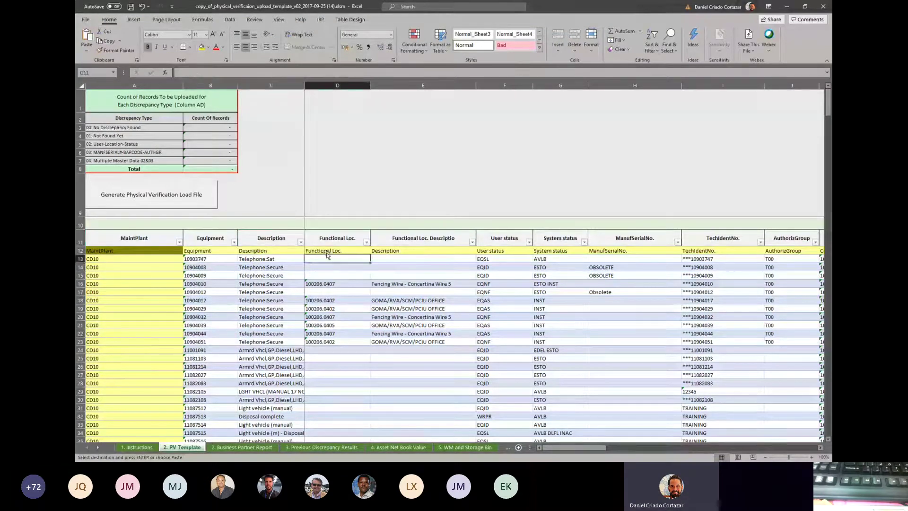
click(456, 242)
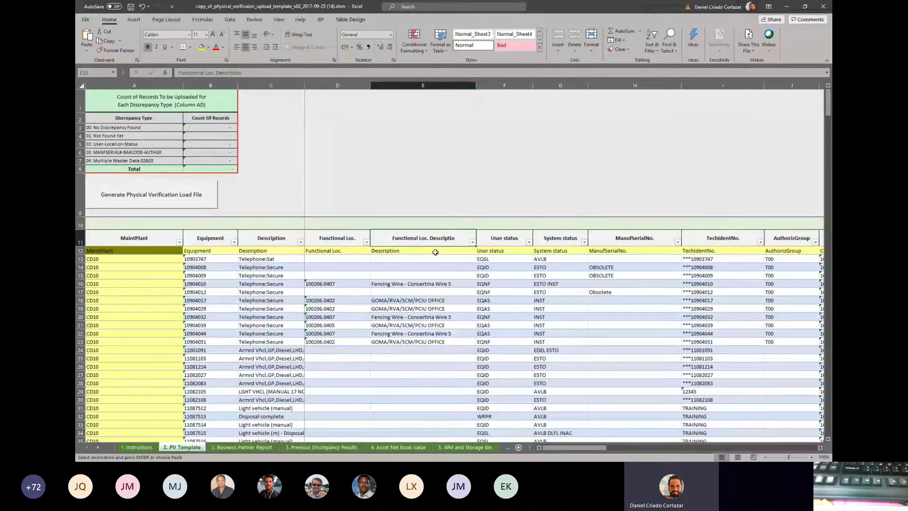
click(518, 240)
click(559, 240)
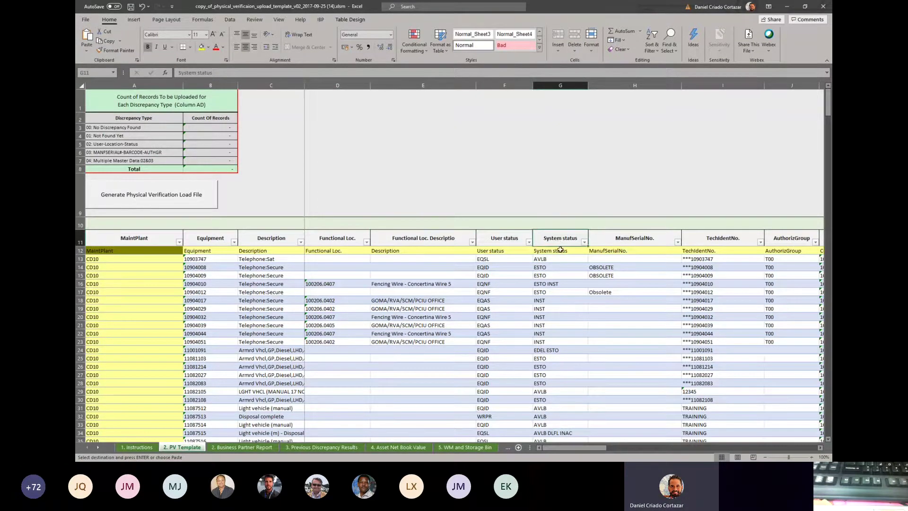
click(560, 249)
click(636, 250)
key(Right)
key(Right)
key(Right)
key(Right)
key(Right)
key(Right)
key(Right)
key(Right)
key(Right)
key(Right)
key(Right)
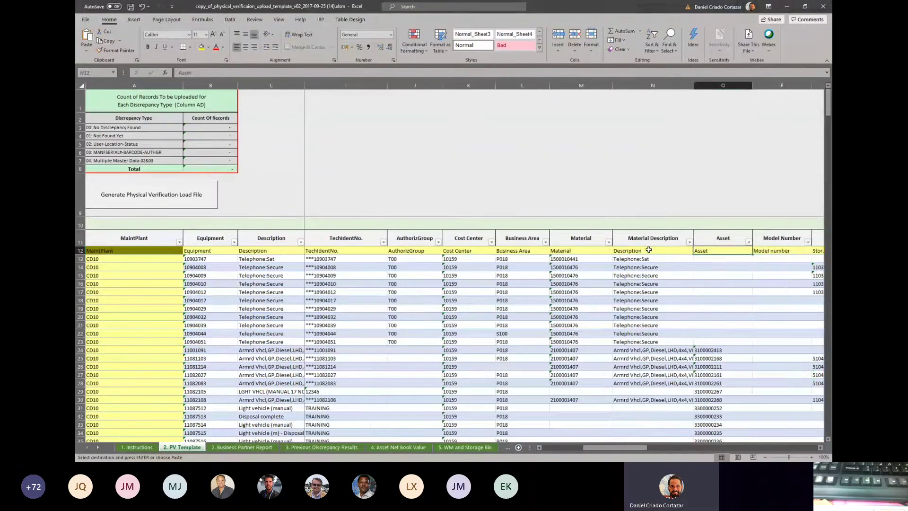
key(Left)
key(Left)
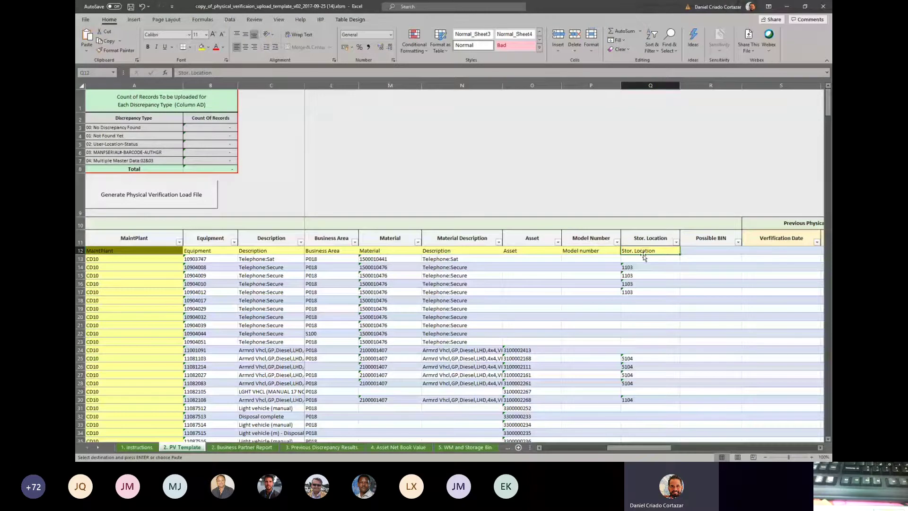
drag(630, 449, 566, 452)
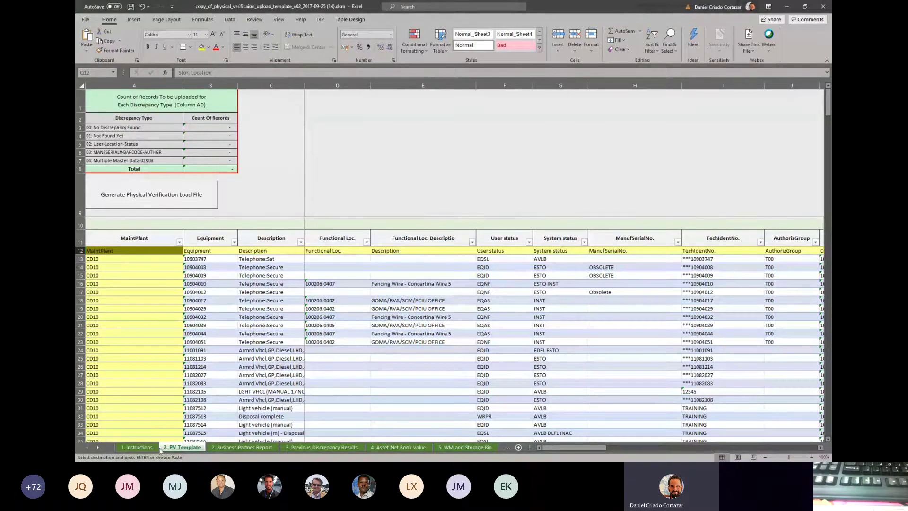
- Delete row 12, the duplicate header row above the CD10 equipment records
click(130, 284)
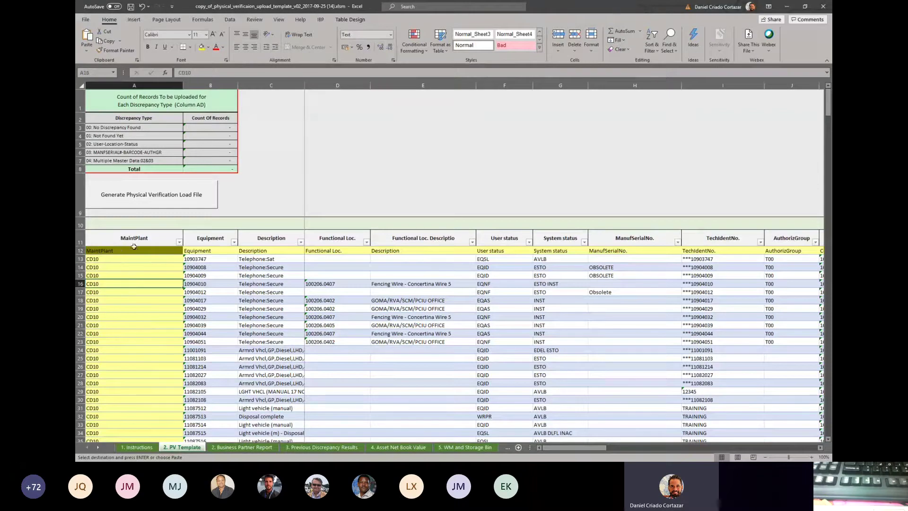
click(81, 251)
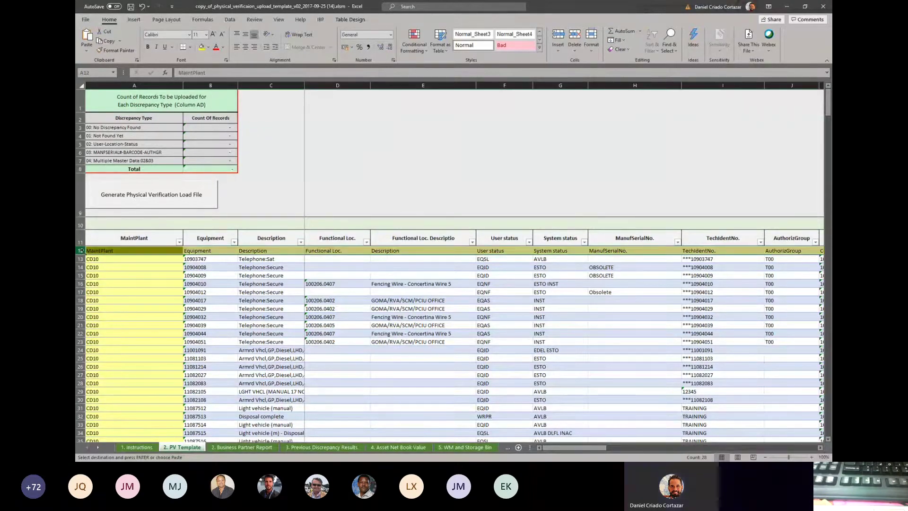
right_click(81, 251)
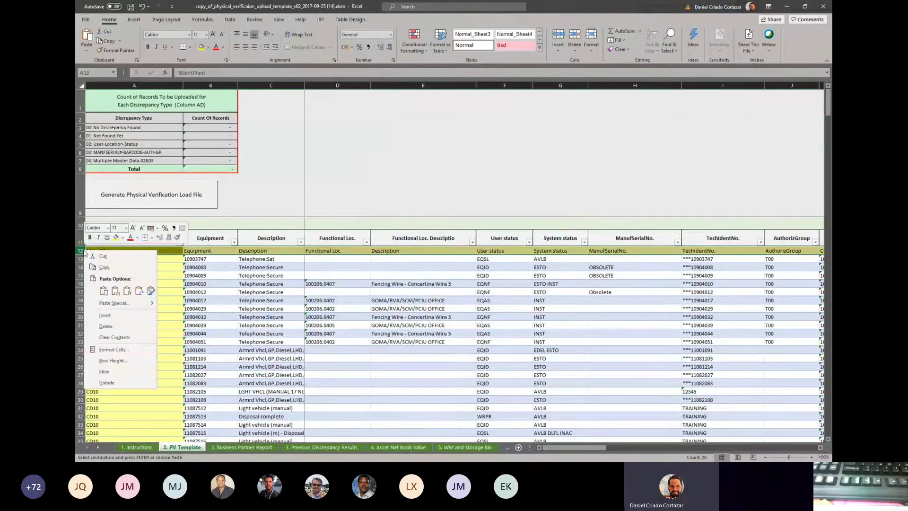
click(105, 326)
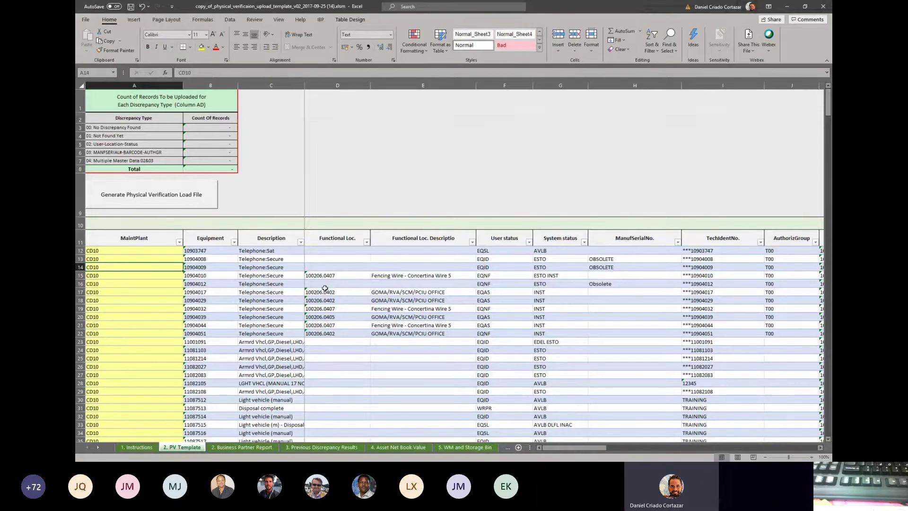
click(398, 333)
drag(573, 448, 686, 449)
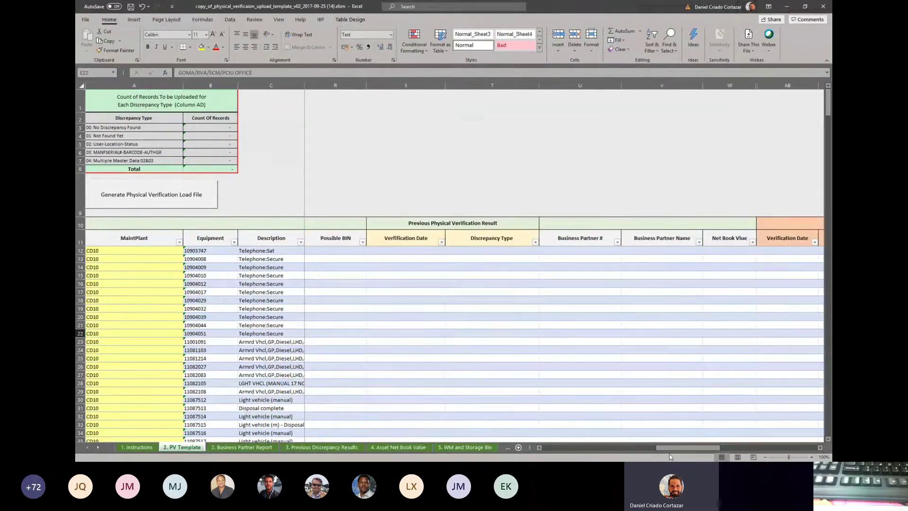
click(430, 224)
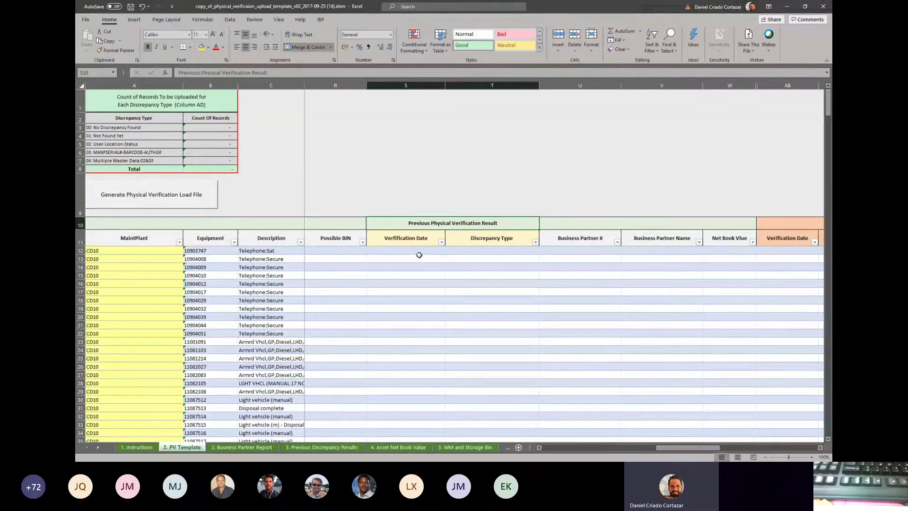
key(Right)
key(Right)
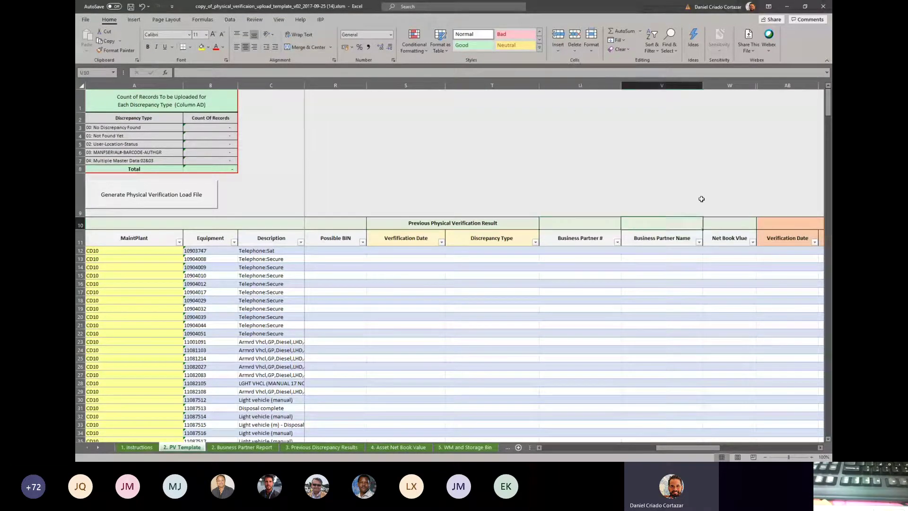
key(Right)
key(Right)
key(Right)
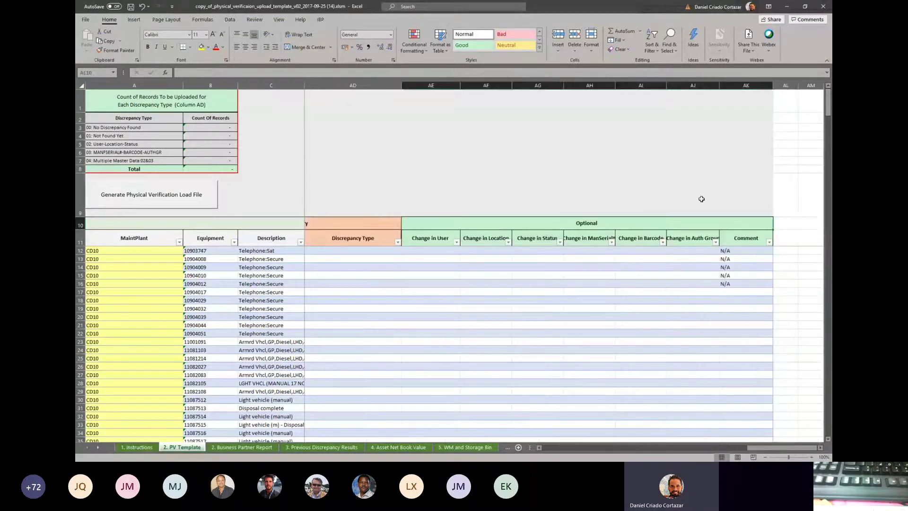
key(Left)
key(Left)
key(Left)
key(Left)
key(Left)
key(Left)
key(Down)
key(Down)
key(Down)
key(Down)
key(Down)
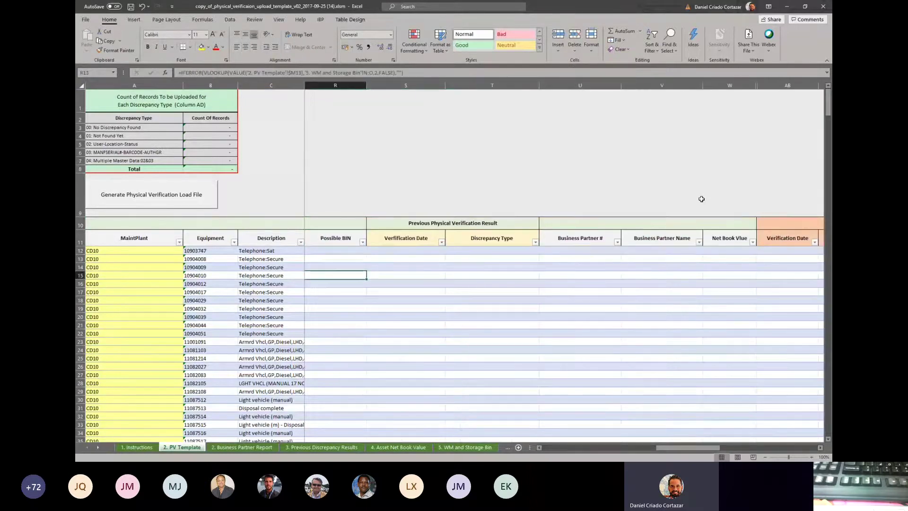
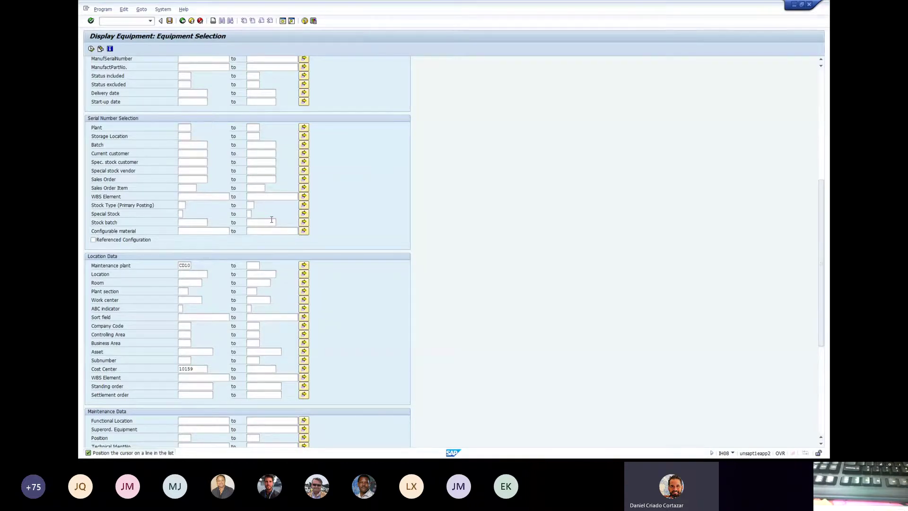
- Review the existing selection criteria, including equipment category and cost center 10159
scroll(375, 146, up, 3)
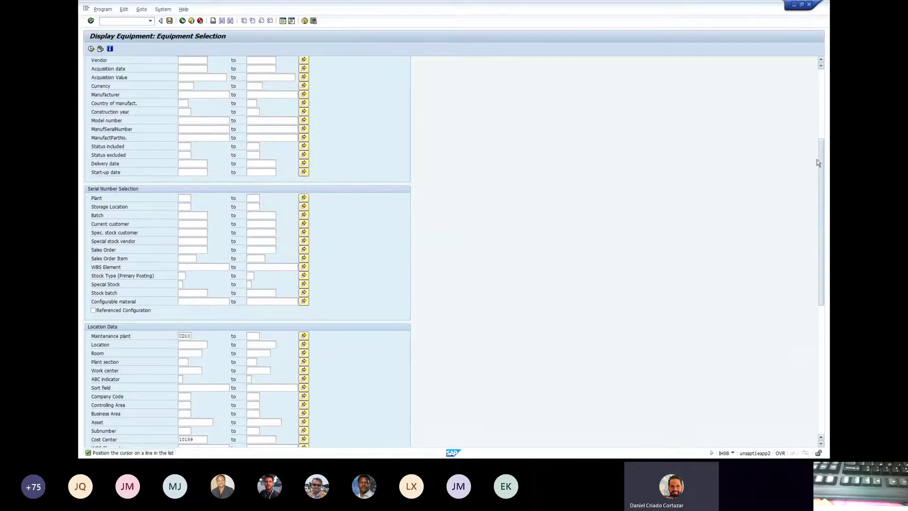
drag(816, 159, 816, 97)
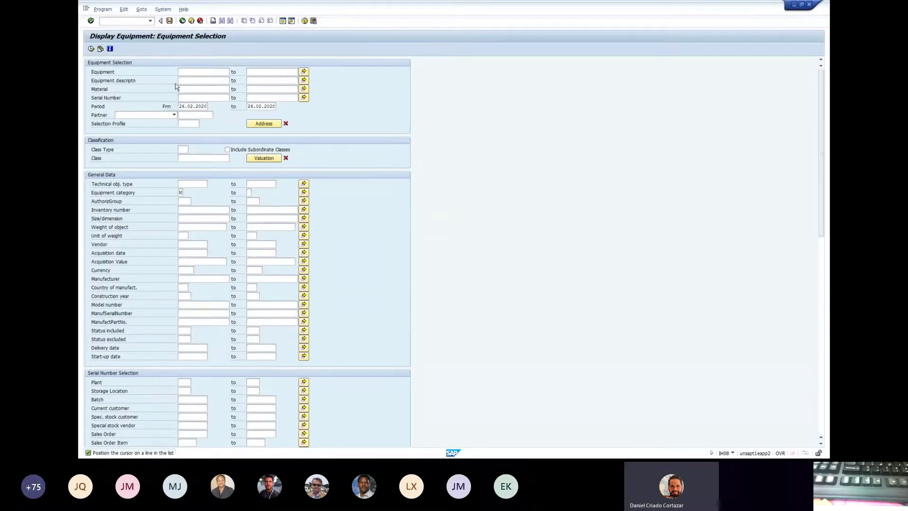
click(180, 191)
scroll(197, 269, down, 1)
scroll(197, 269, down, 6)
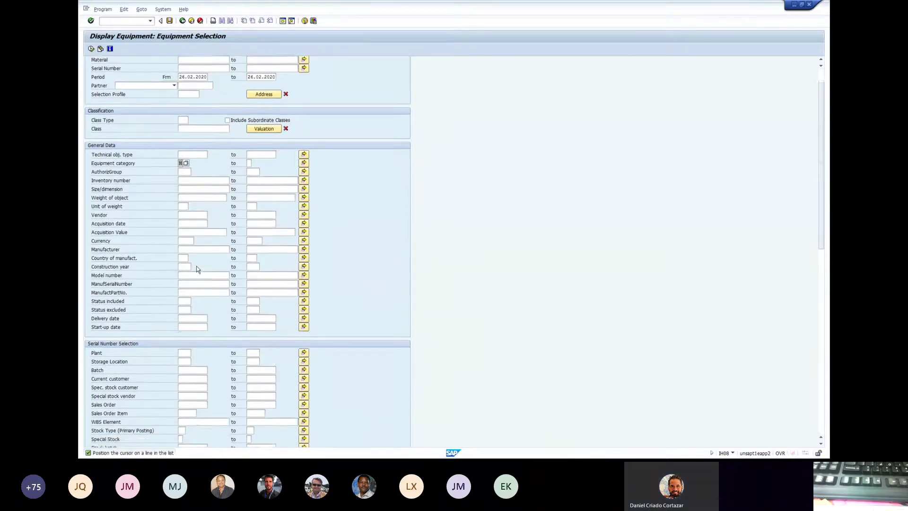
scroll(195, 273, down, 1)
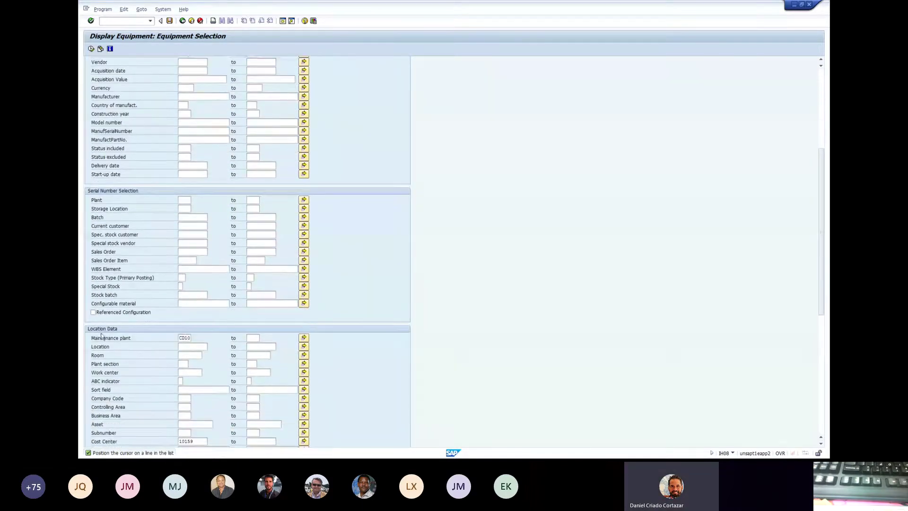
drag(179, 338, 197, 338)
scroll(182, 339, down, 2)
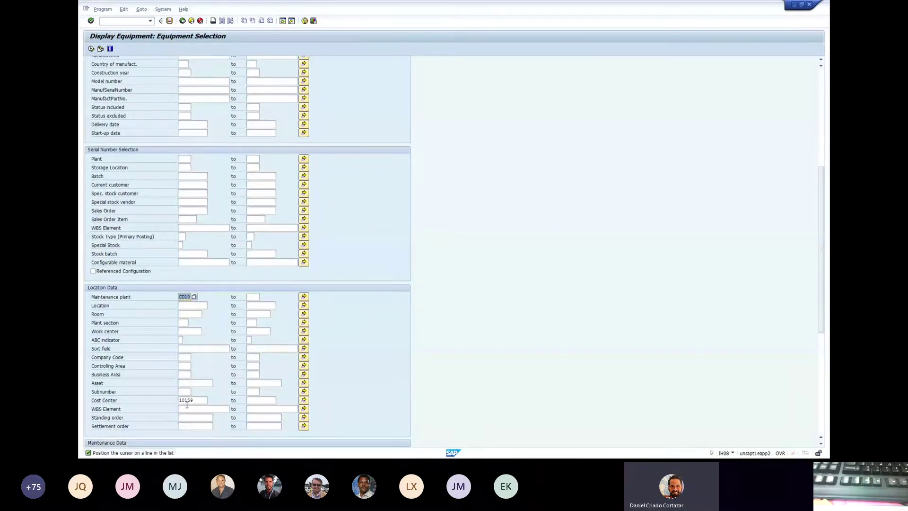
drag(198, 399, 160, 400)
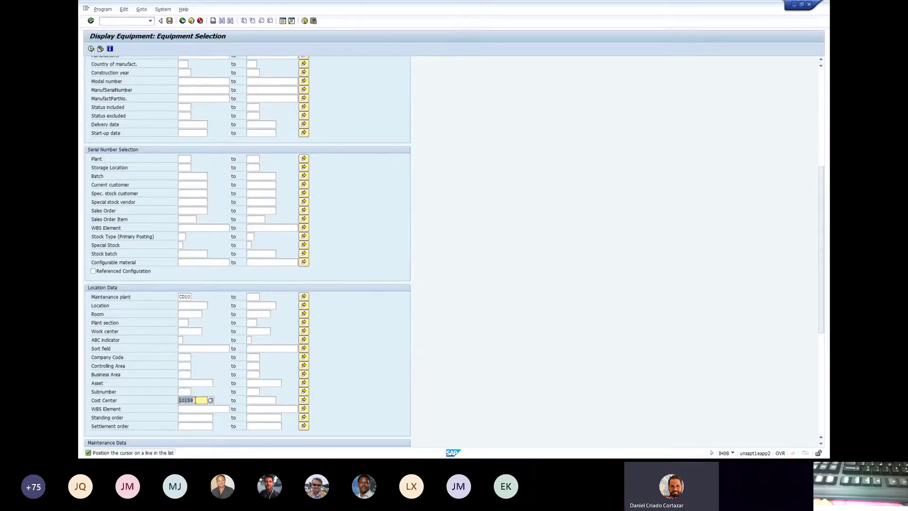
scroll(195, 400, down, 1)
scroll(193, 394, up, 2)
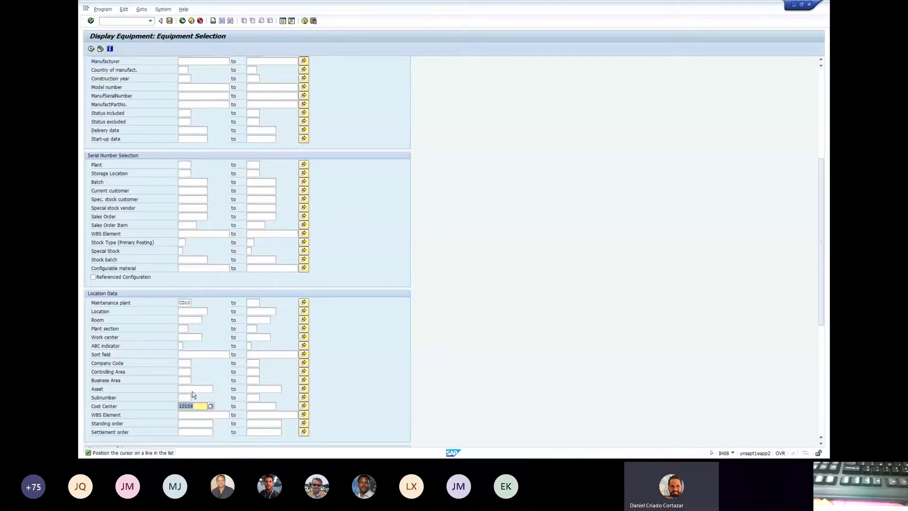
scroll(193, 395, up, 6)
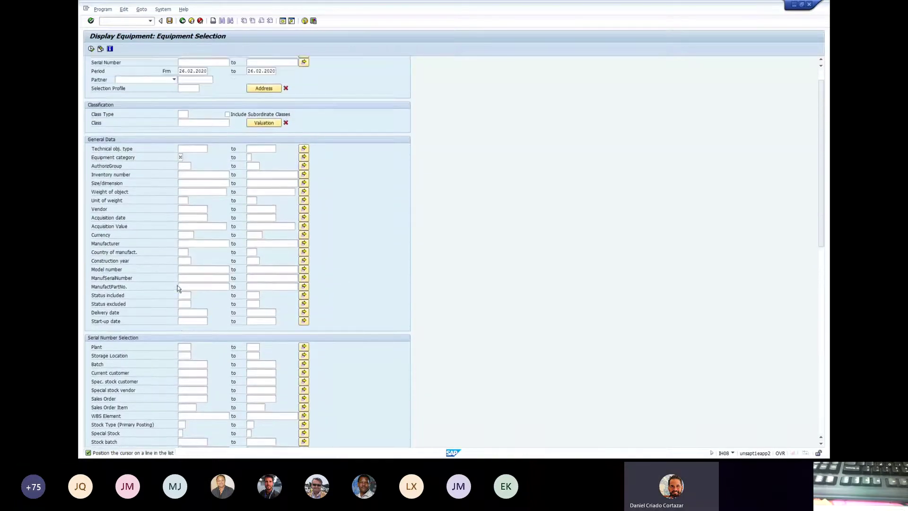
scroll(177, 287, up, 1)
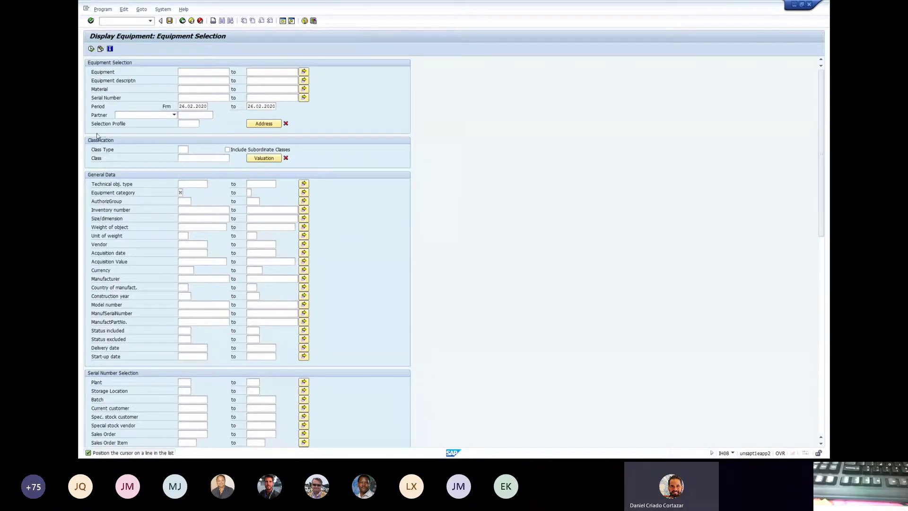
- Set the class type to 002 Equipment Class
click(184, 148)
click(192, 151)
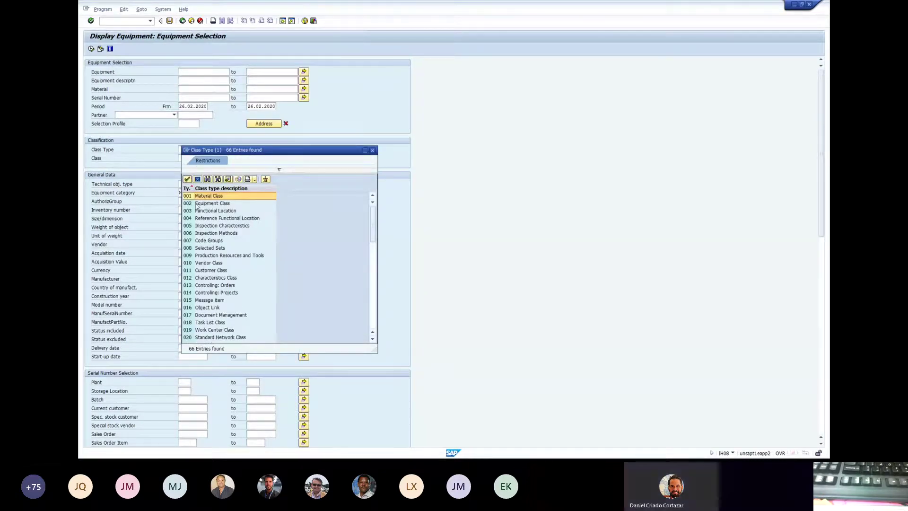
click(212, 207)
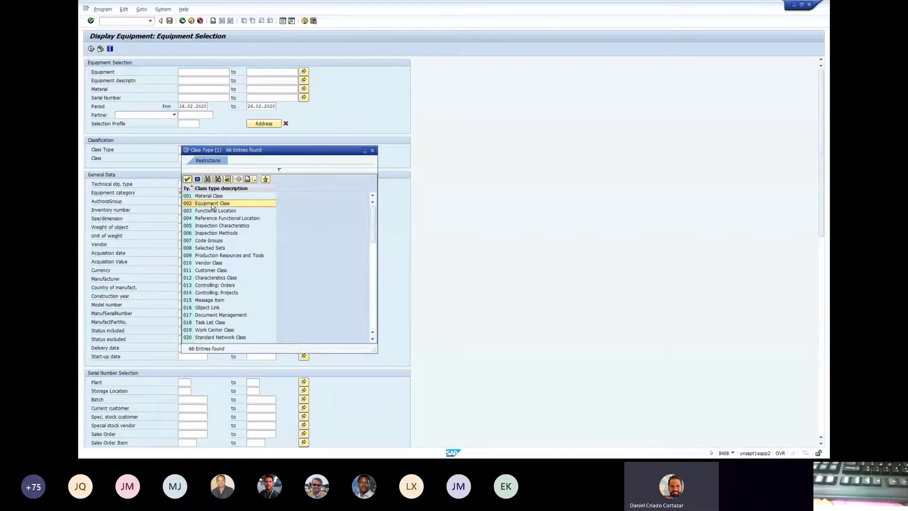
double_click(212, 206)
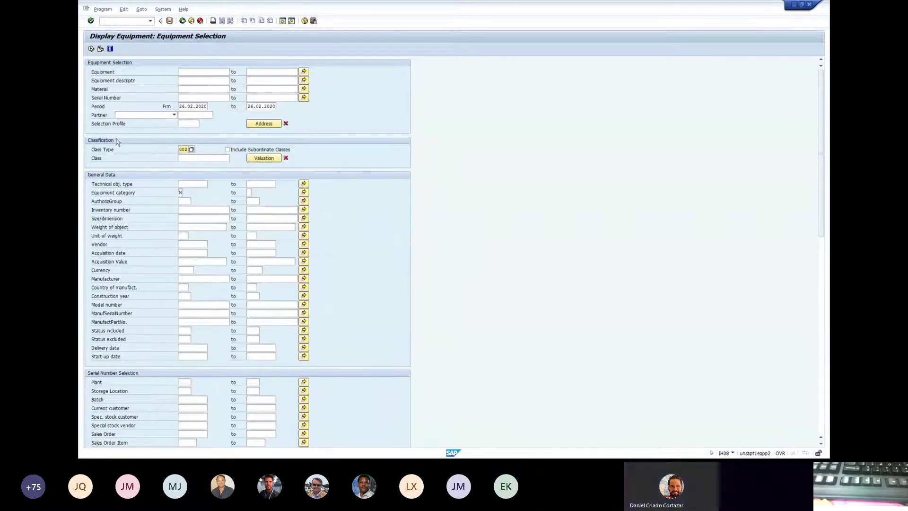
- Set the class to ZZ_PV, the PHYSICAL VERIFICATION class, from the class search
click(194, 158)
click(194, 158)
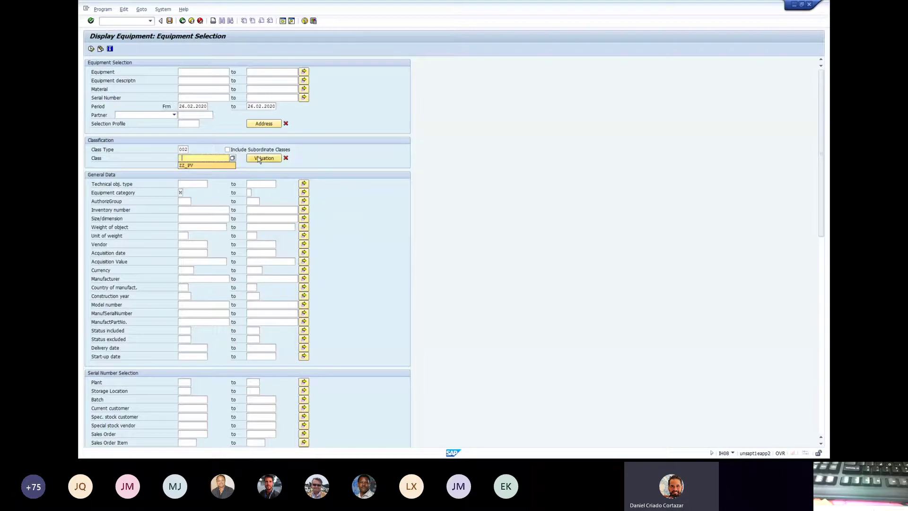
click(233, 159)
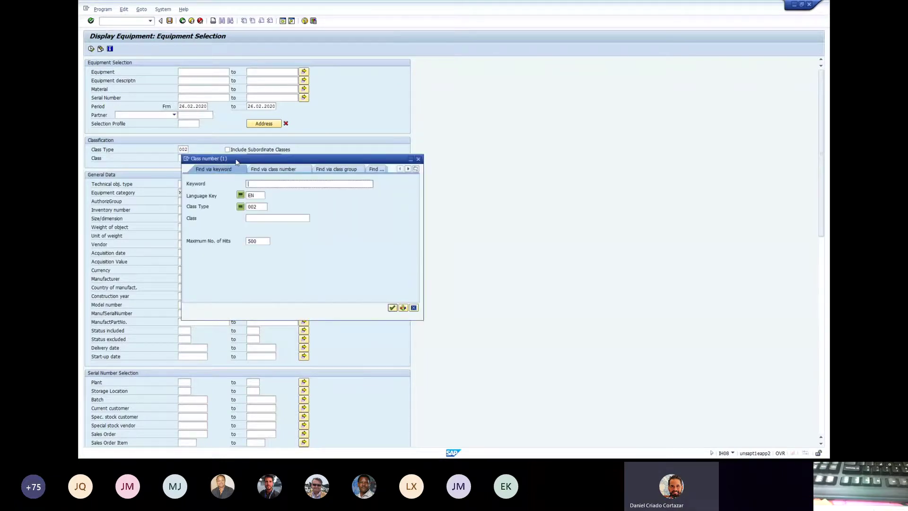
click(392, 307)
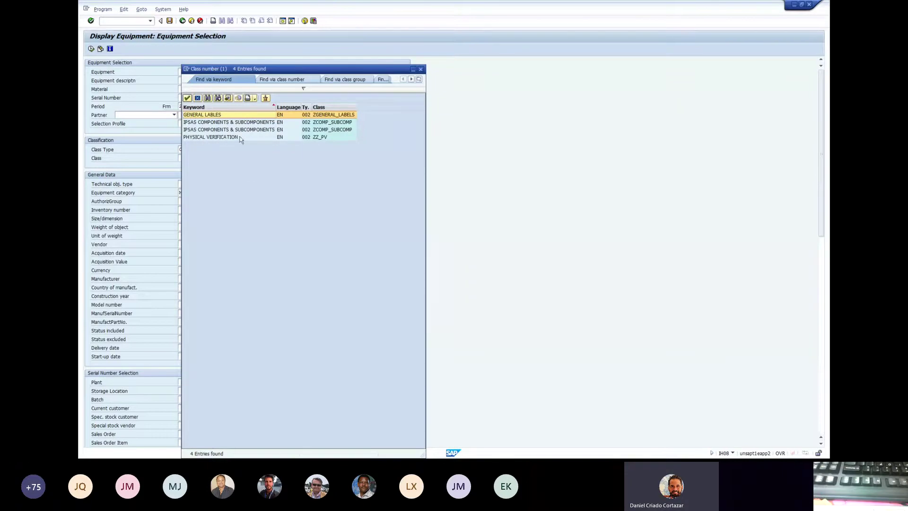
click(209, 137)
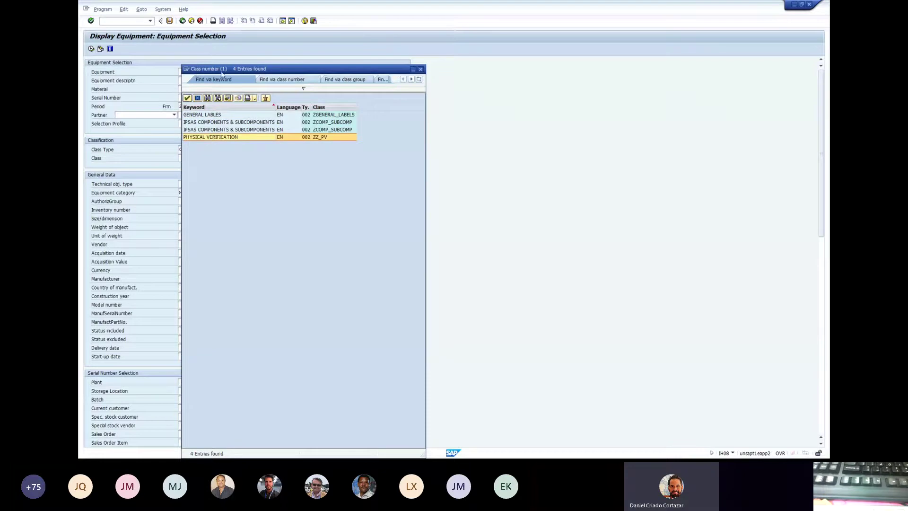
double_click(215, 137)
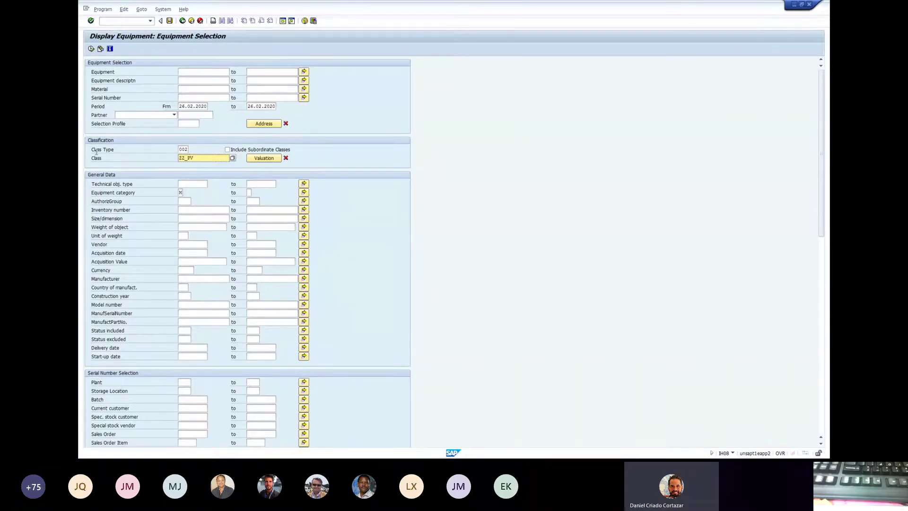
double_click(187, 156)
- Choose layout Z3PREV_DISCR (PV Previous Discrepancy Report) and return to the top of the form
scroll(389, 178, down, 3)
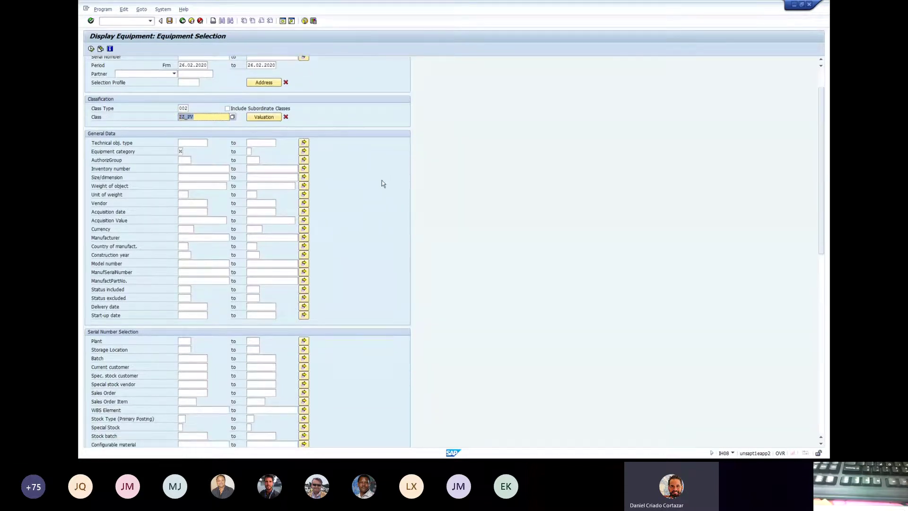
scroll(382, 183, down, 1)
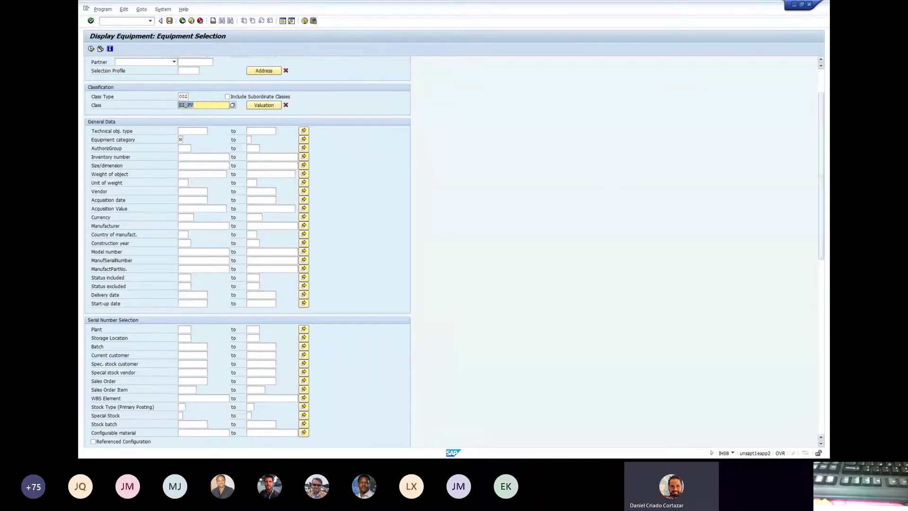
scroll(359, 232, down, 5)
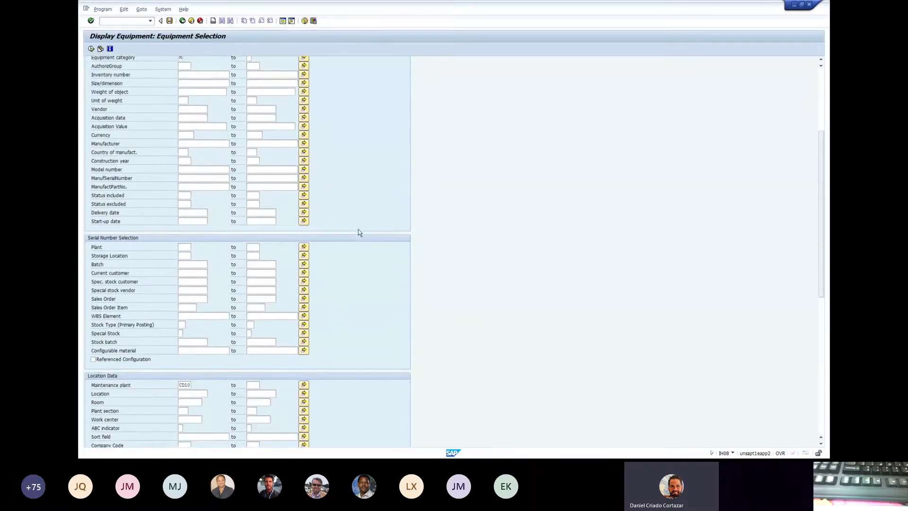
scroll(358, 233, down, 10)
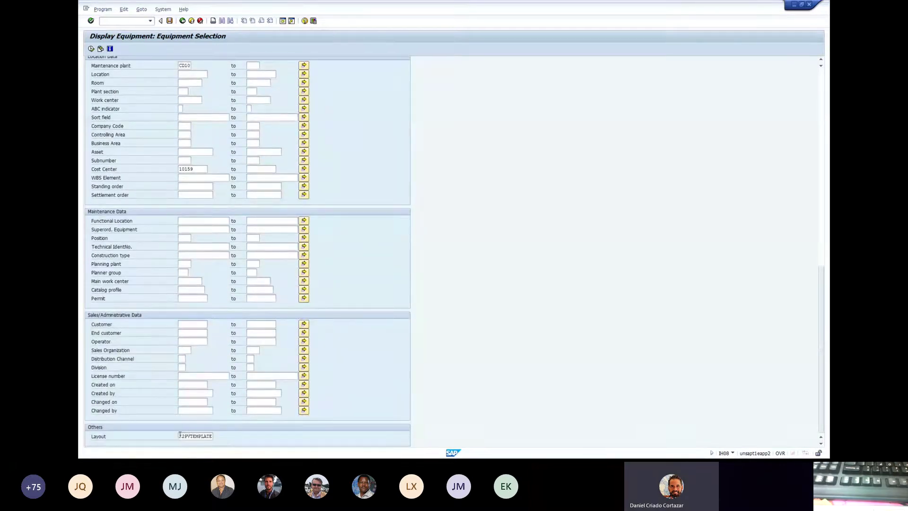
click(179, 434)
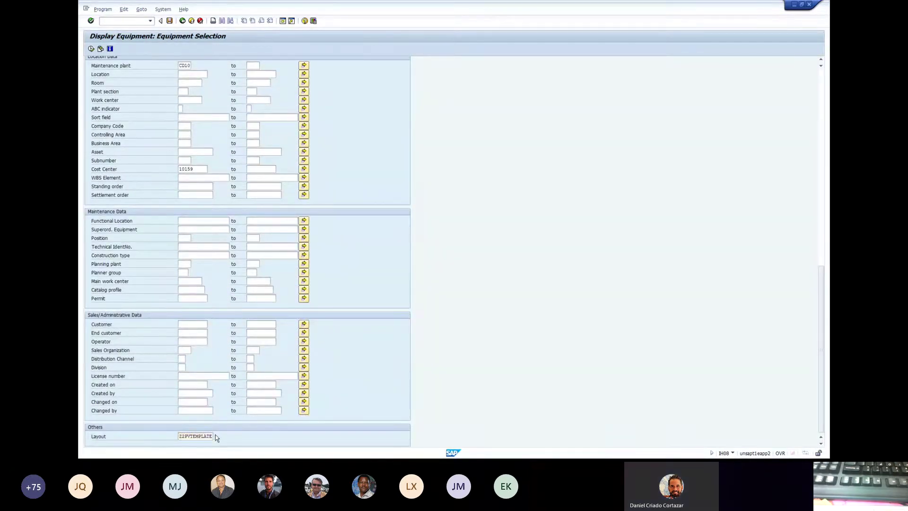
click(215, 434)
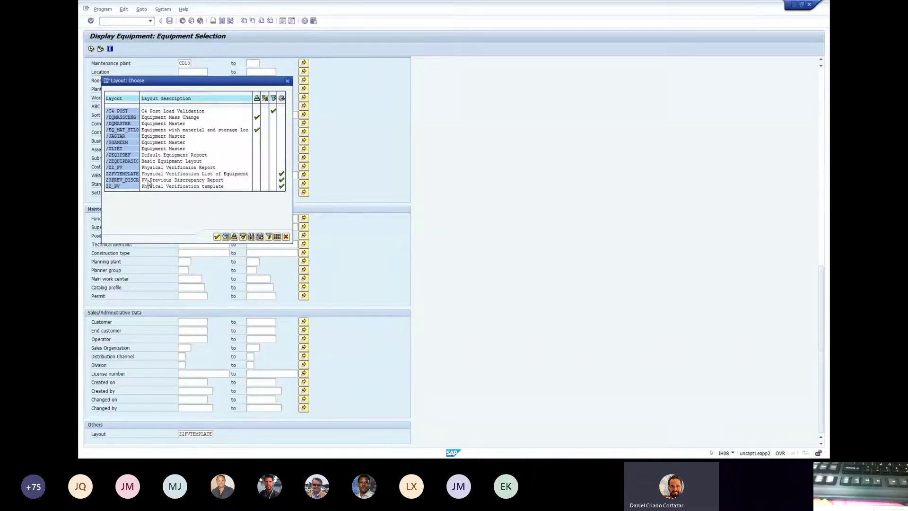
double_click(130, 179)
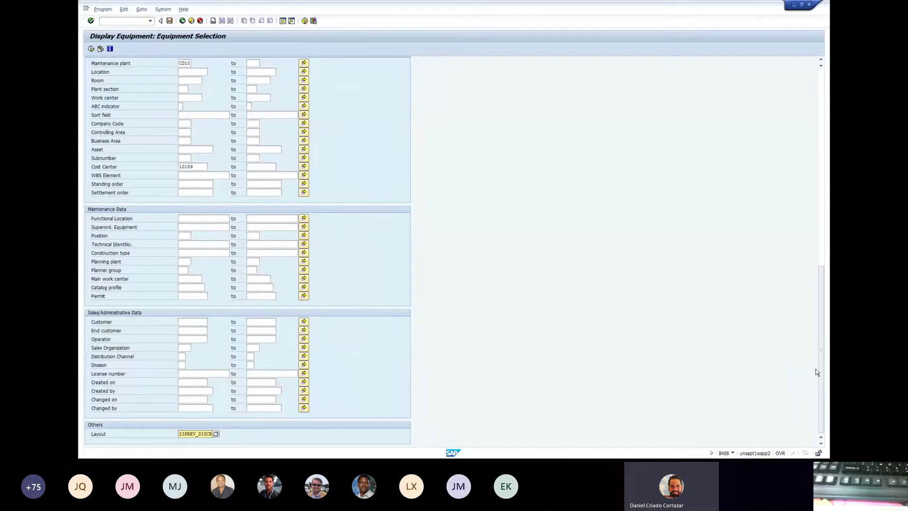
drag(817, 372, 825, 168)
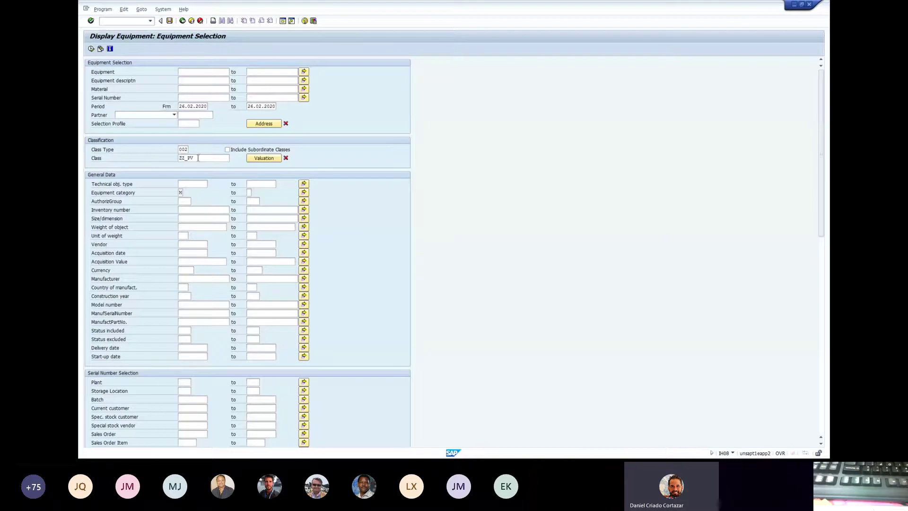
- Execute the selection to list plant CD10, cost center 10159 equipment, and scroll through its columns
click(90, 49)
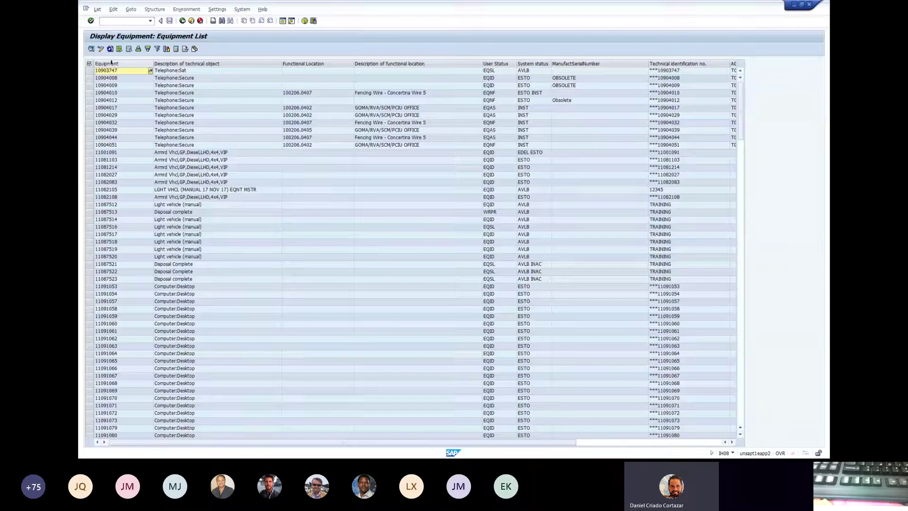
click(118, 64)
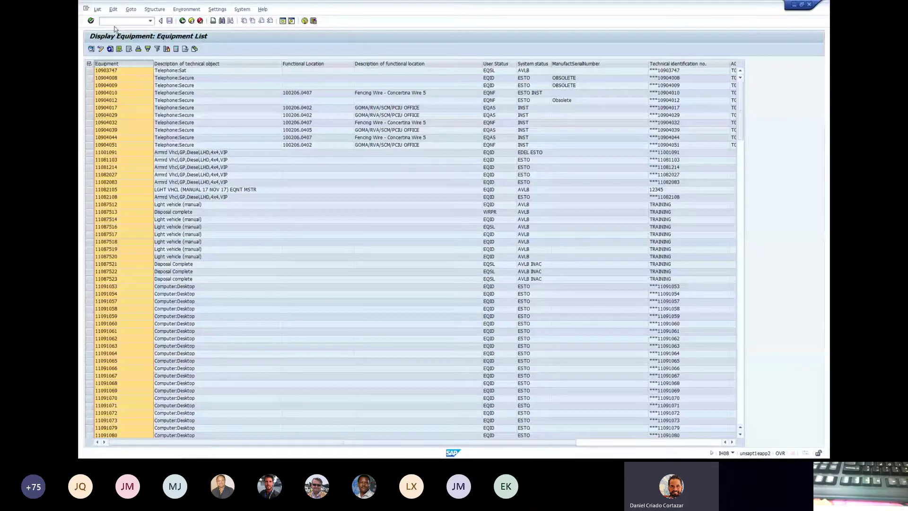
click(206, 101)
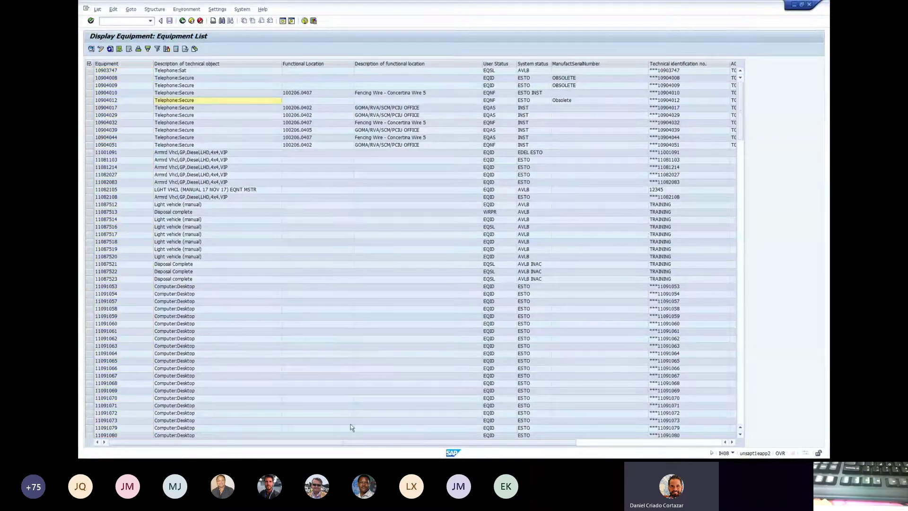
drag(401, 443, 560, 441)
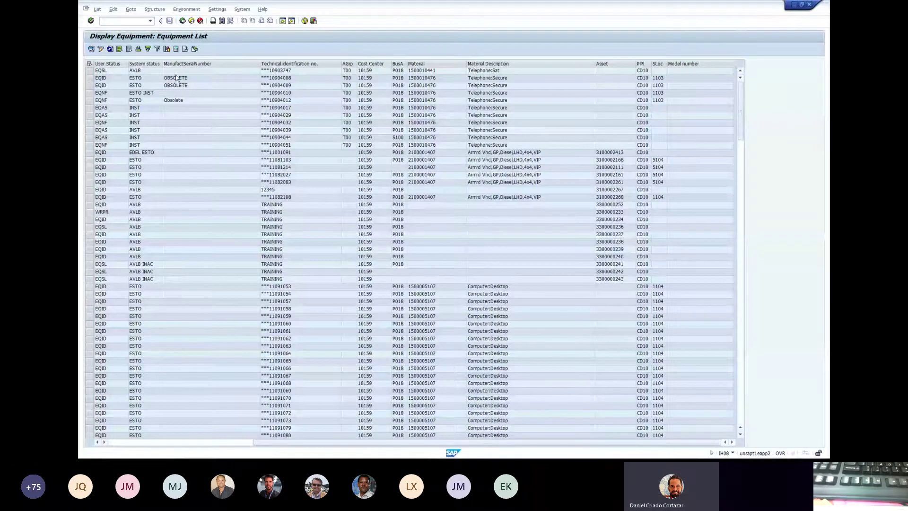
- Show classification columns and review Verification Date, Verified By and Discrepancy Type
click(218, 9)
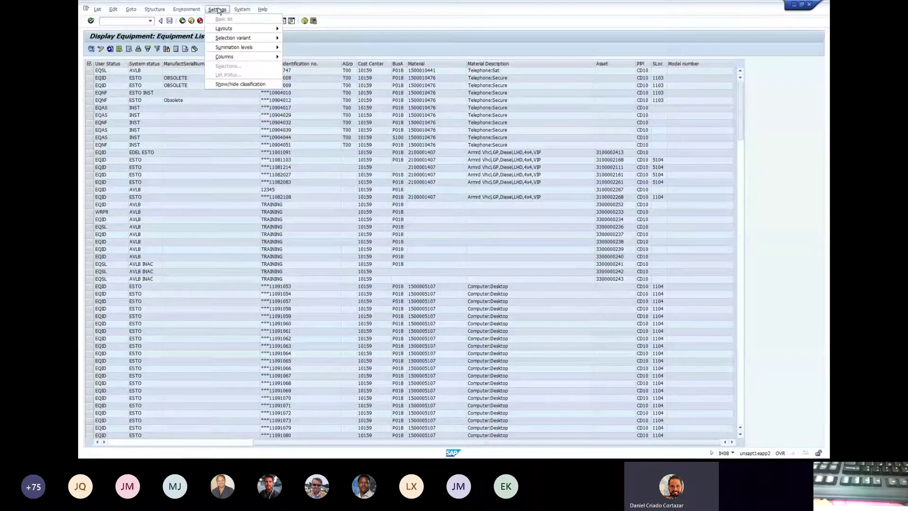
click(248, 85)
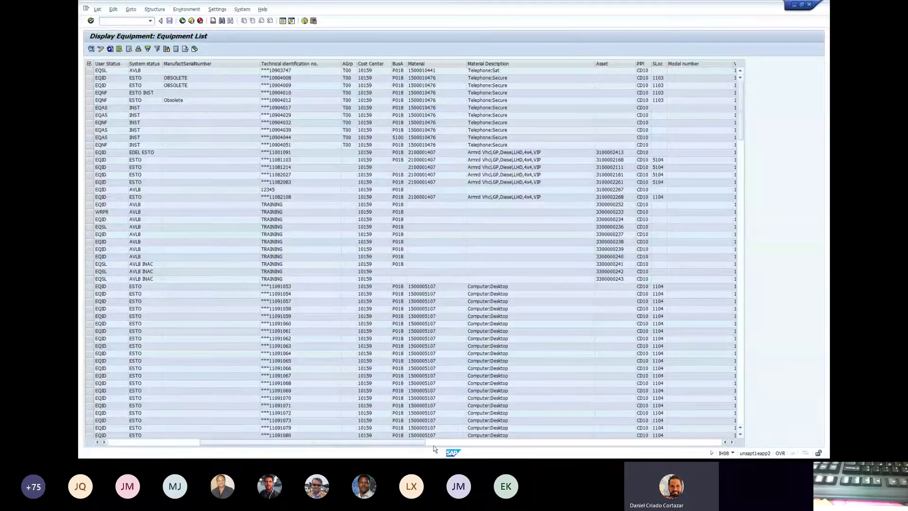
drag(417, 446, 546, 442)
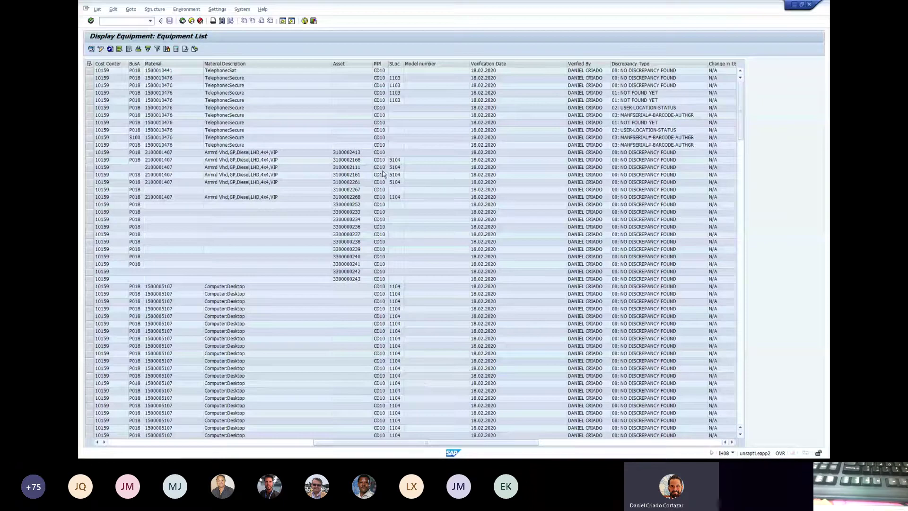
click(490, 65)
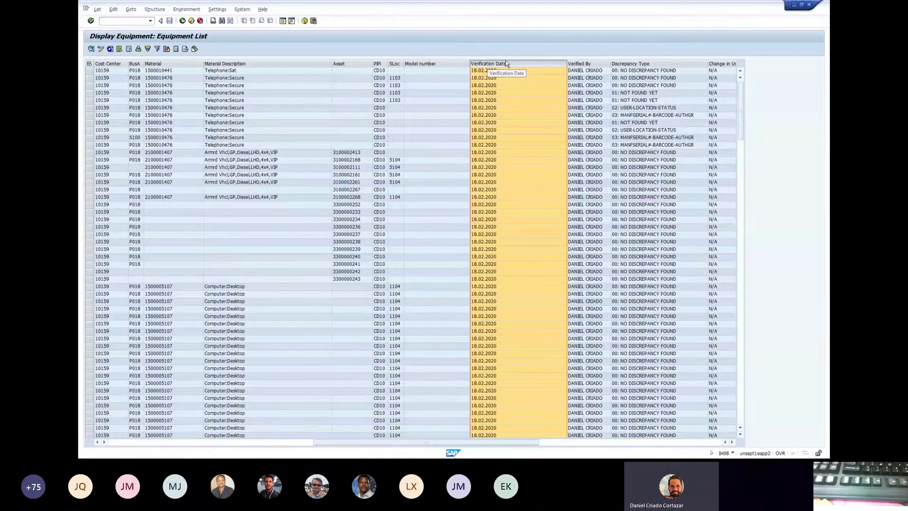
click(589, 64)
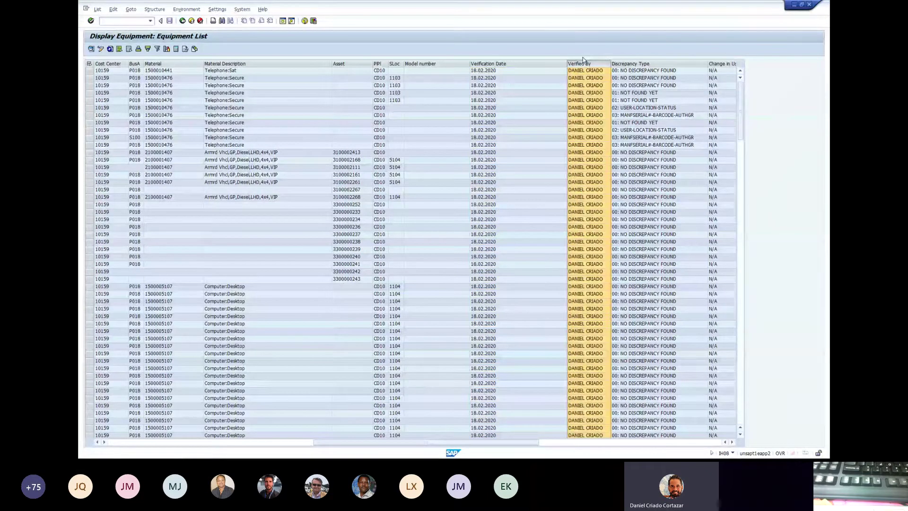
click(646, 65)
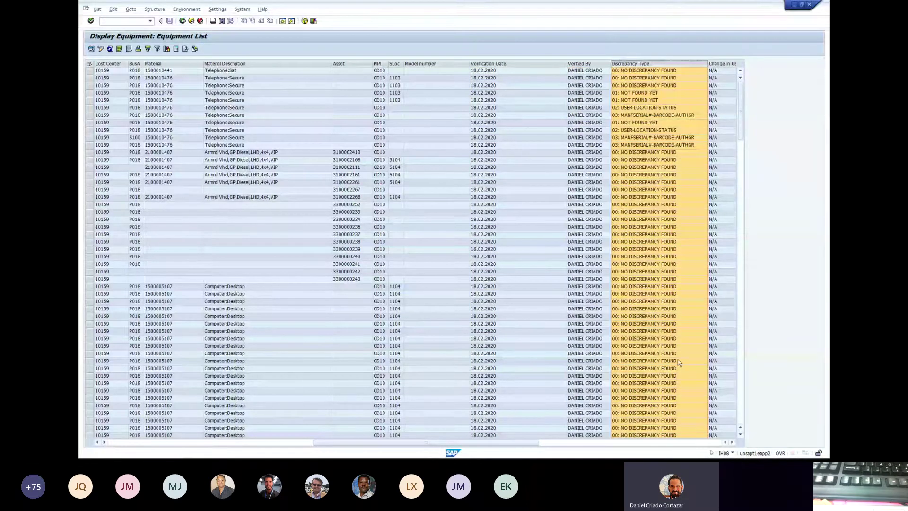
- Review the Change in User, Location, Status, Manuf Serial Num., Barcode and Auth Group columns
click(731, 442)
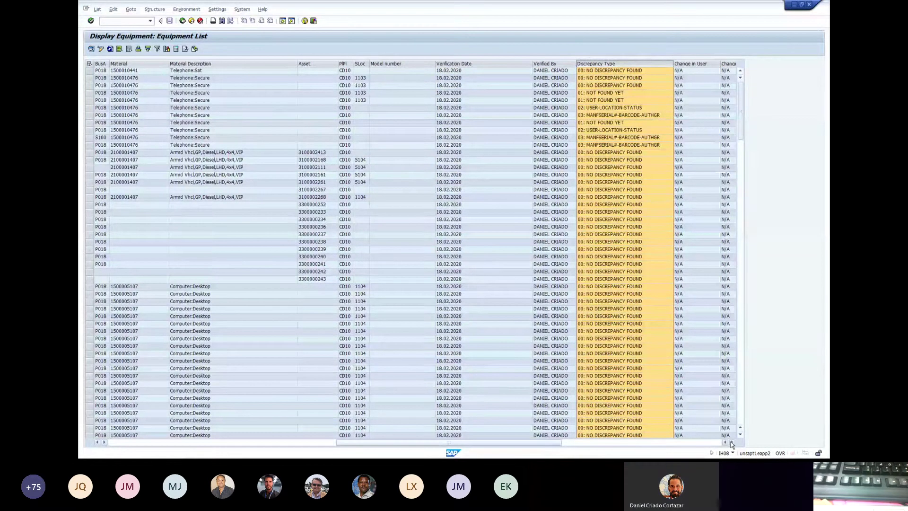
click(731, 443)
click(731, 443)
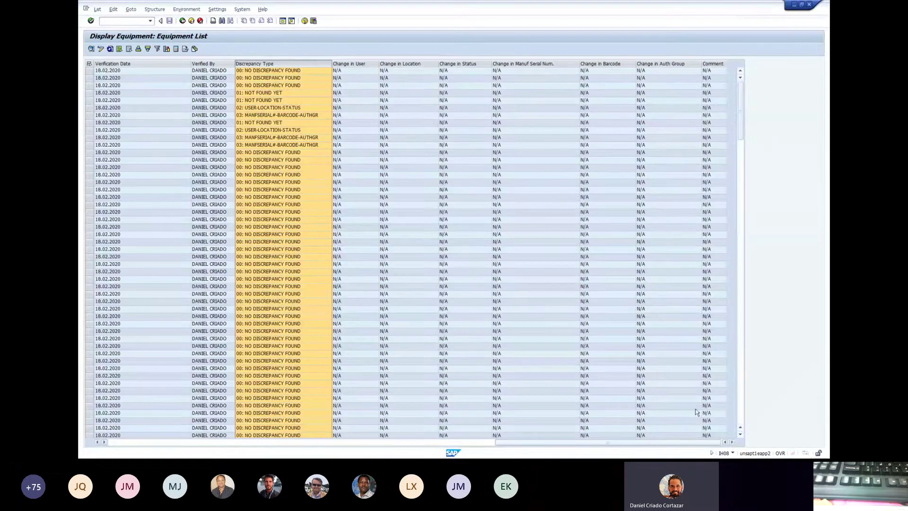
click(342, 71)
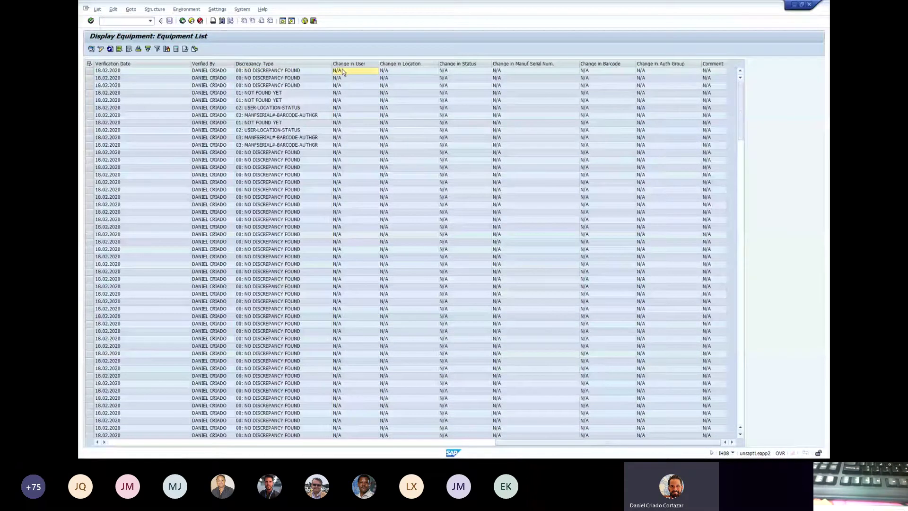
click(357, 63)
click(391, 65)
click(457, 65)
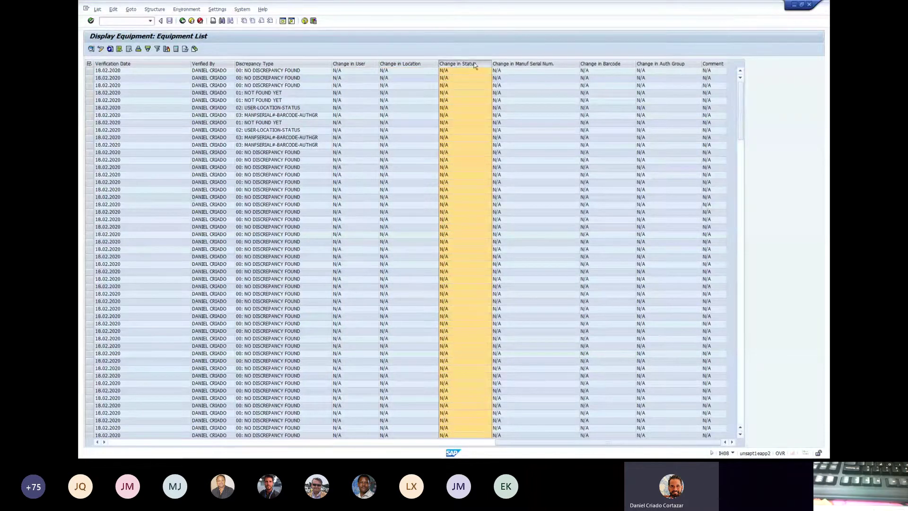
click(515, 66)
click(605, 66)
click(657, 65)
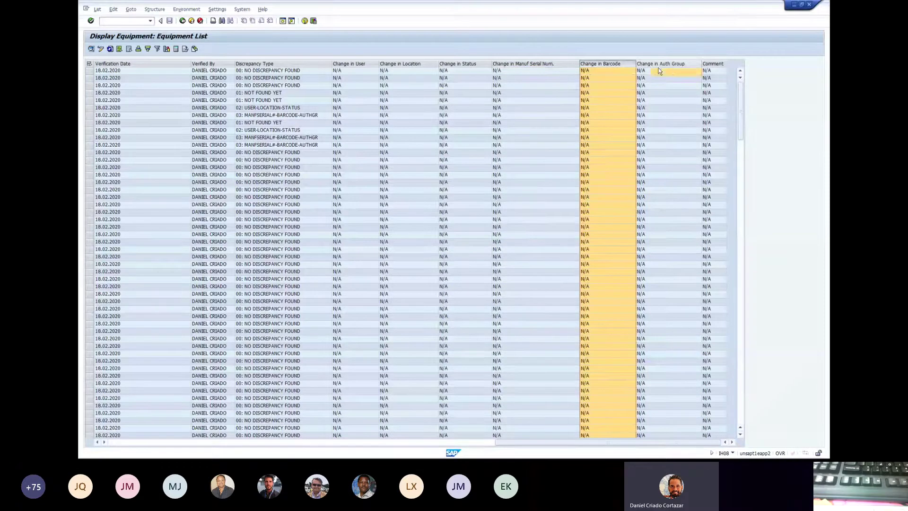
click(454, 152)
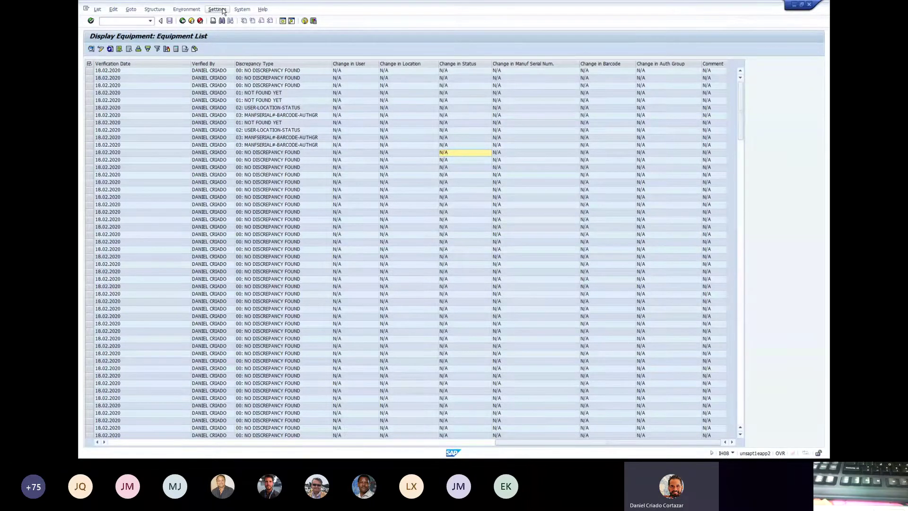
- Export the equipment list as a plain table to a Microsoft Excel spreadsheet
click(98, 9)
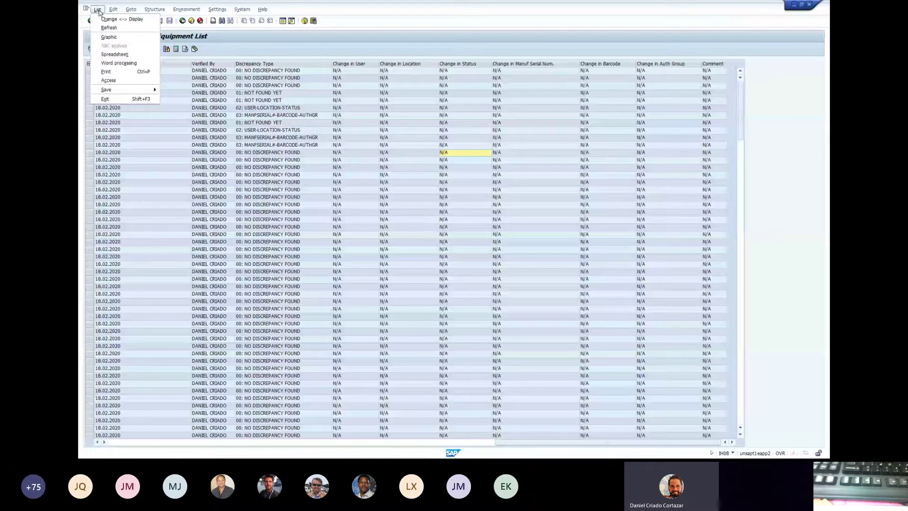
click(125, 55)
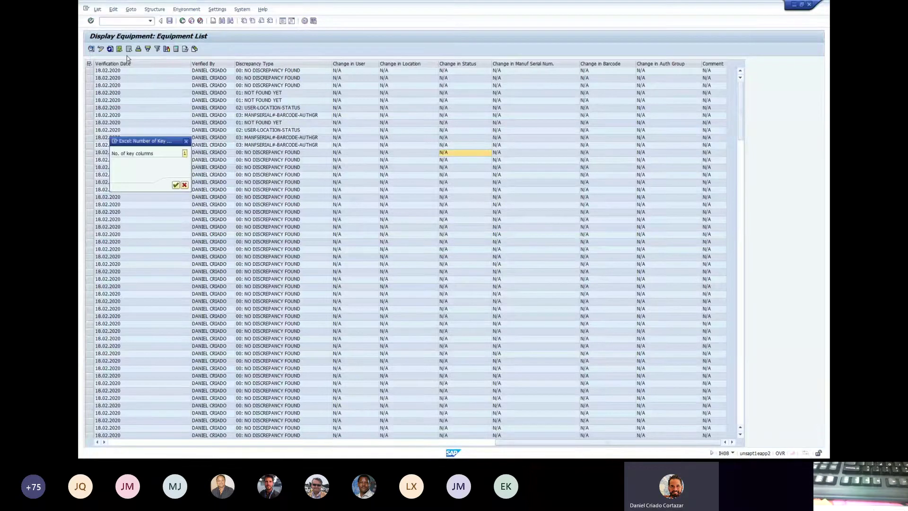
click(175, 185)
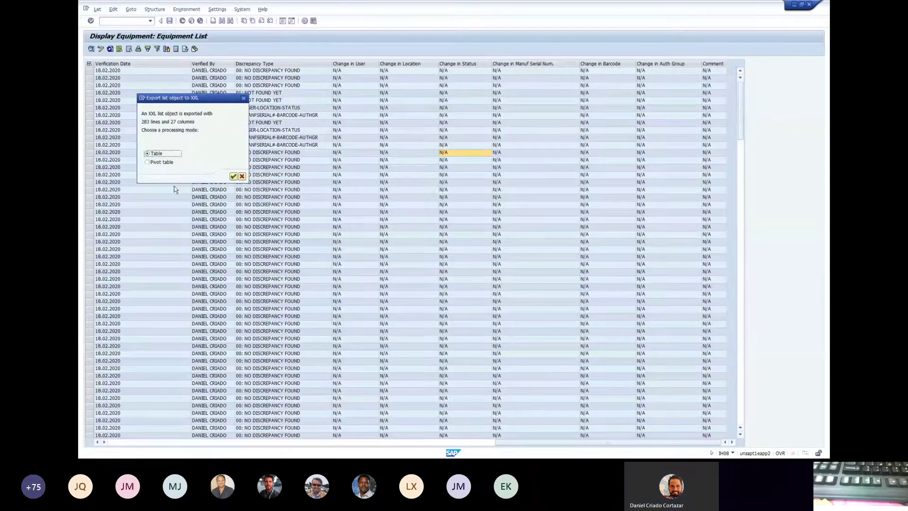
click(232, 178)
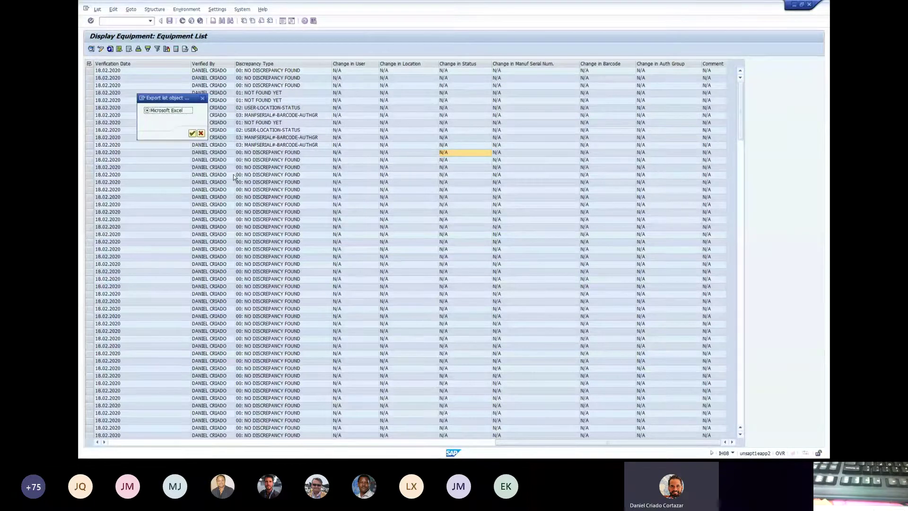
click(192, 134)
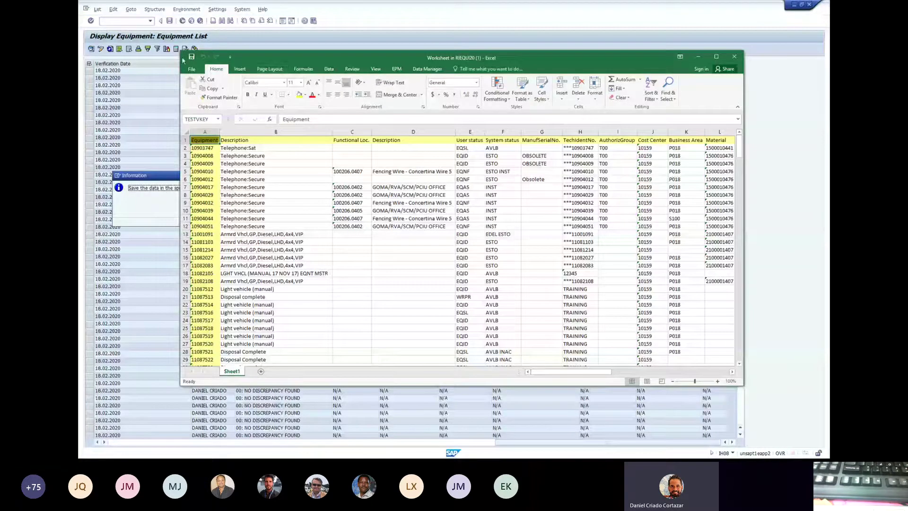
- Start Save As and browse to O:\Property Management Induction Training
click(192, 70)
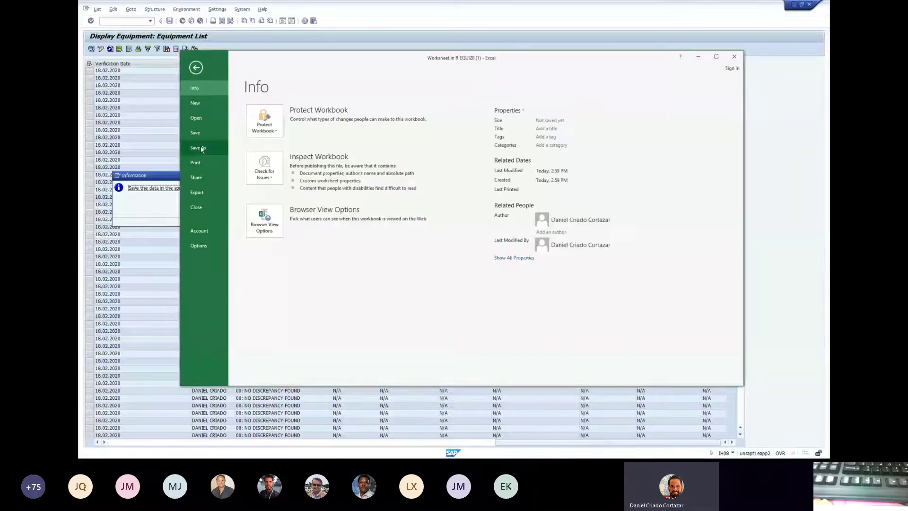
click(200, 147)
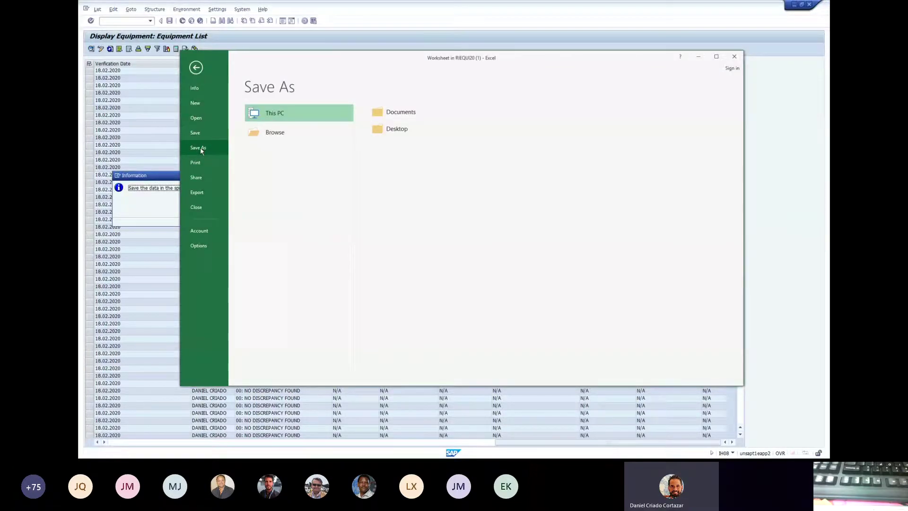
click(279, 132)
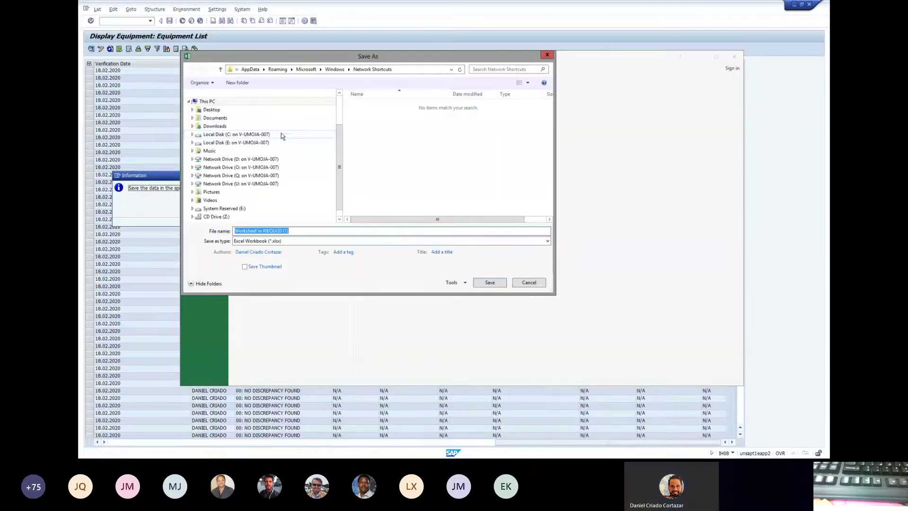
click(207, 168)
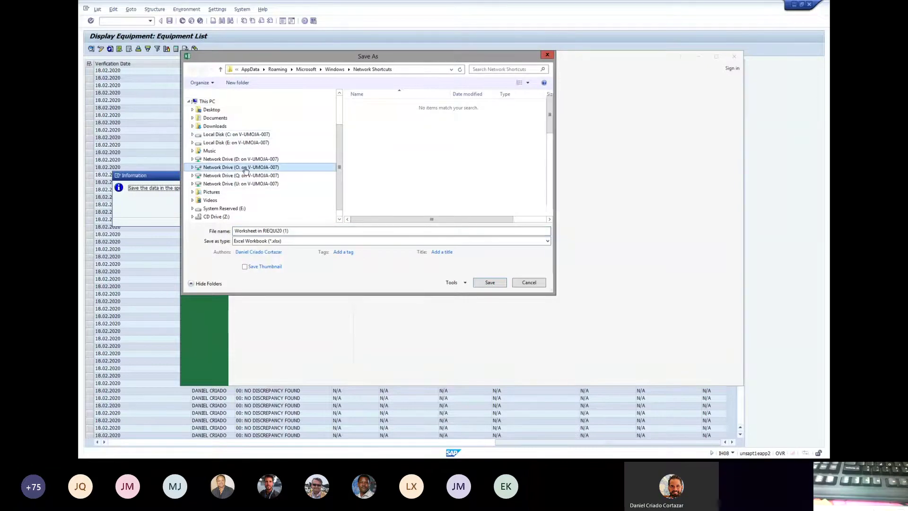
double_click(400, 195)
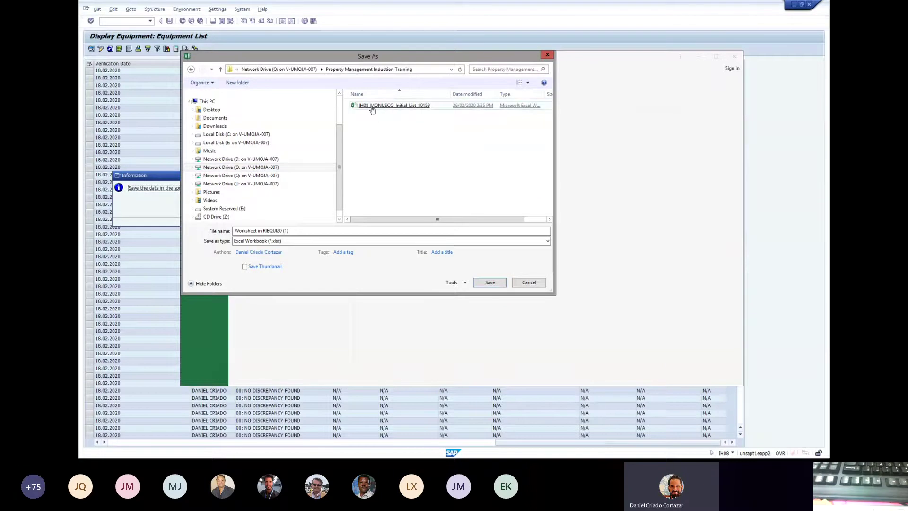
- Save the workbook as IH08_MONUSCO_Prev_Discrepancy_10159 without overwriting the existing file
click(374, 107)
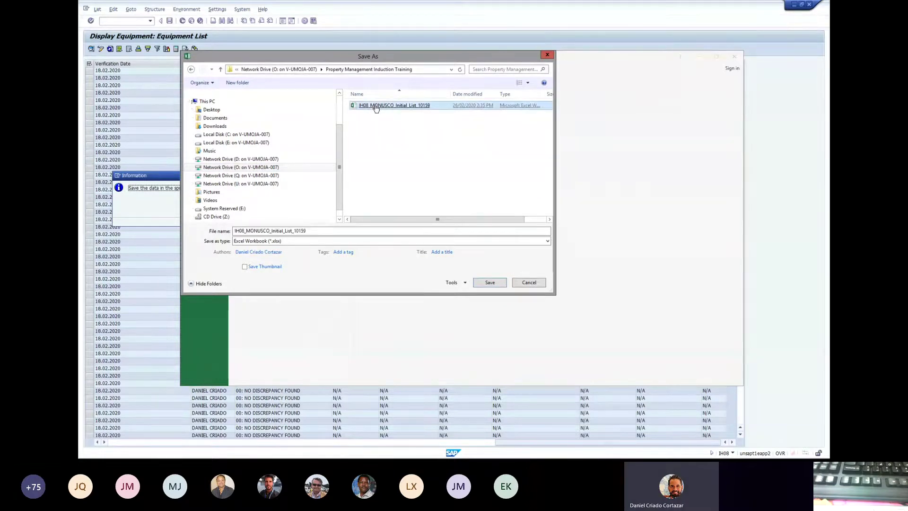
double_click(416, 106)
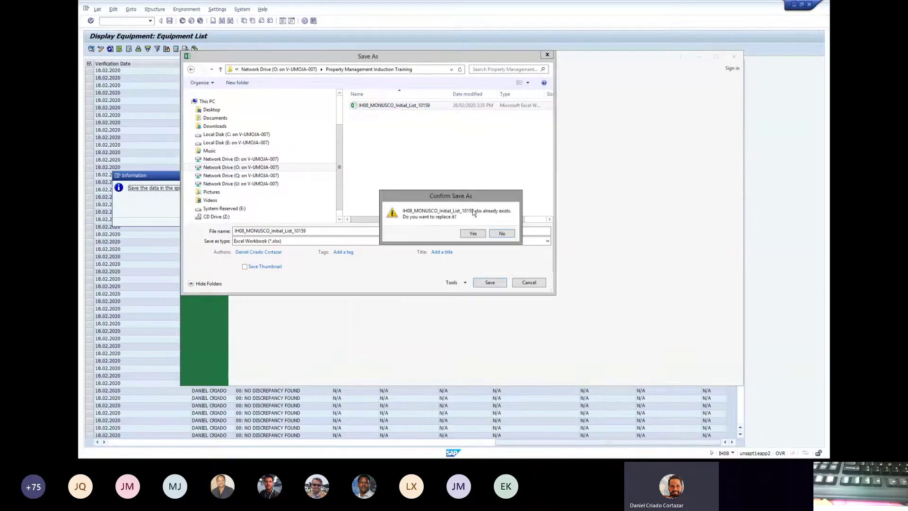
click(495, 234)
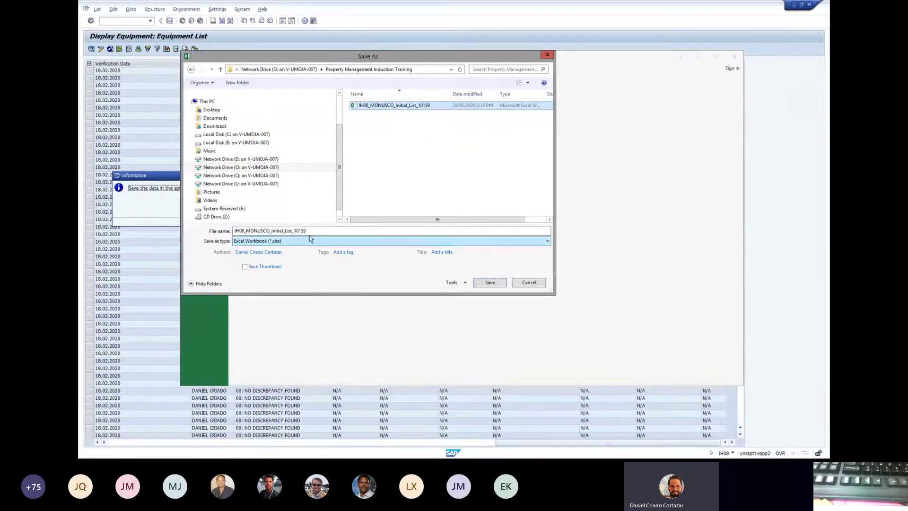
drag(293, 230, 271, 231)
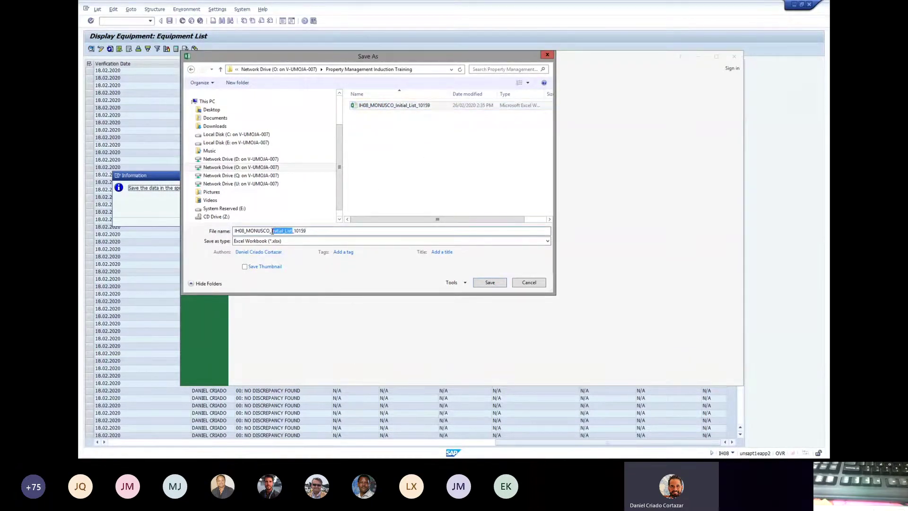
text(Pre)
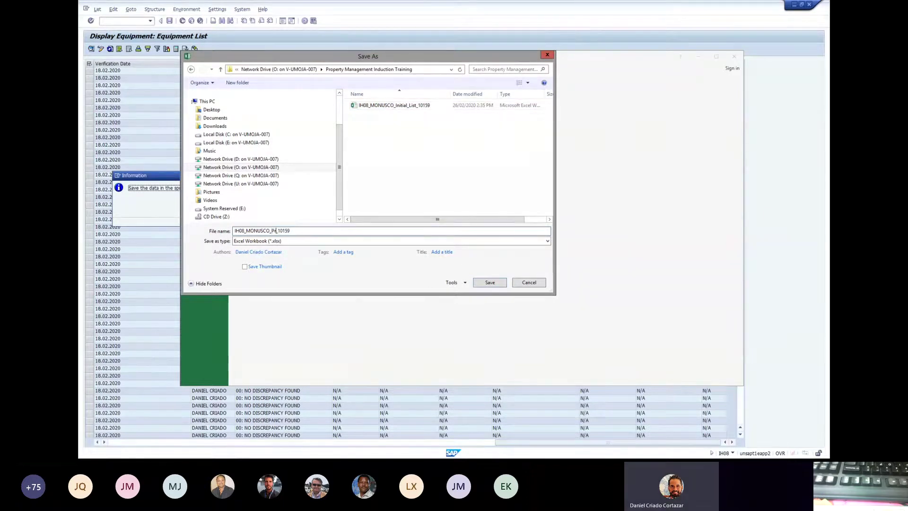
text(v_Discrepancy)
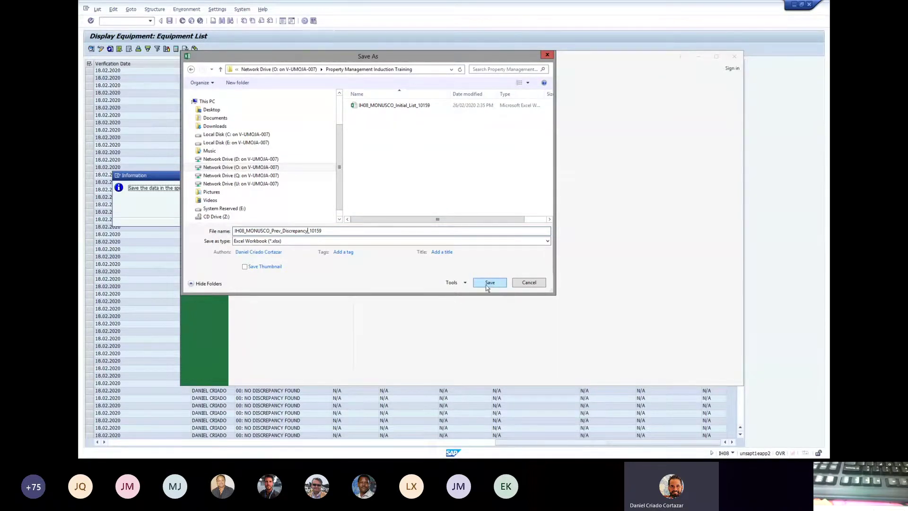
click(486, 285)
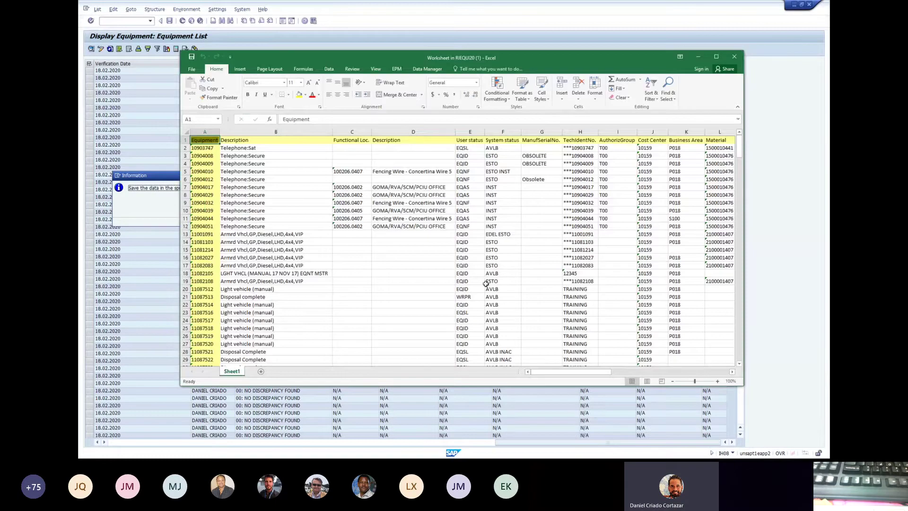
- Close the Excel workbook to return to the SAP equipment list
click(733, 58)
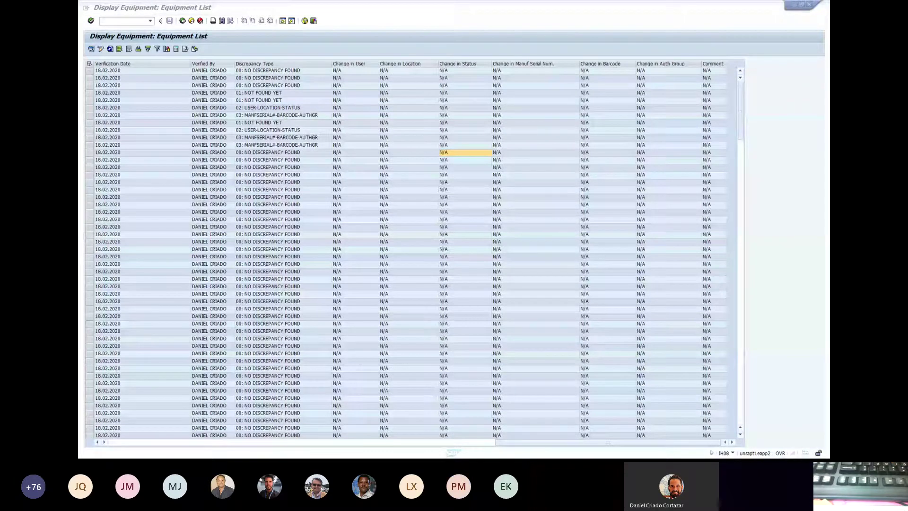
click(789, 12)
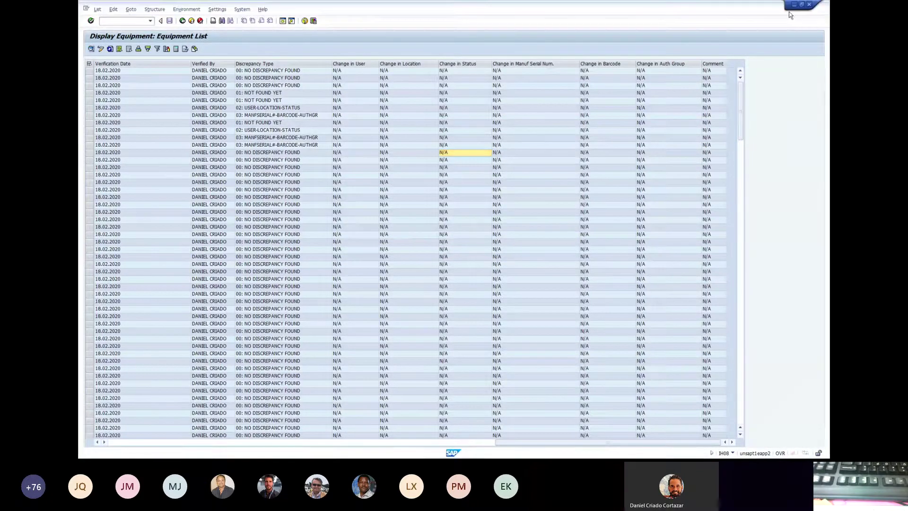
drag(586, 7, 586, 9)
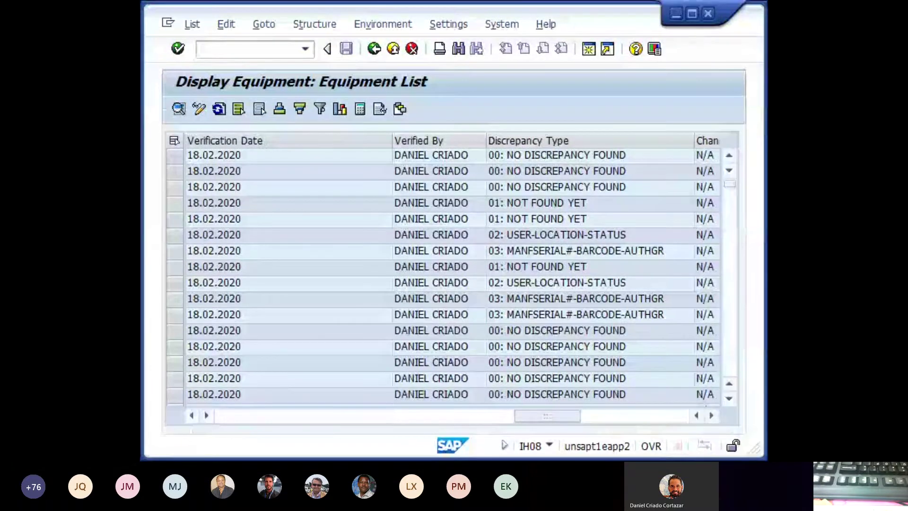
key(alt+Tab)
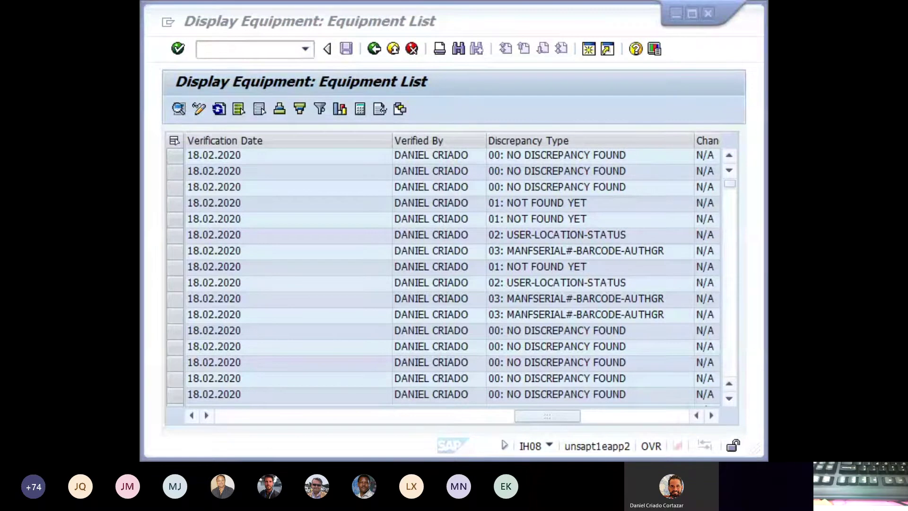
click(528, 20)
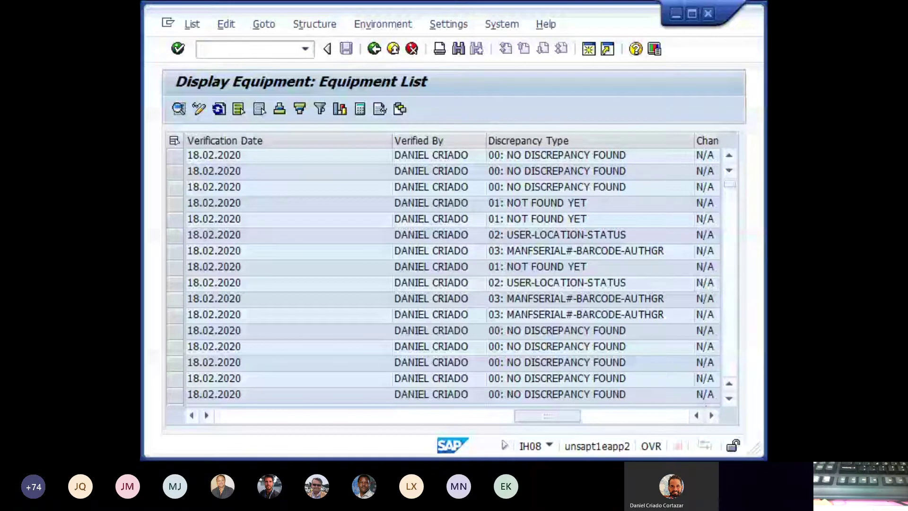
key(alt+Tab)
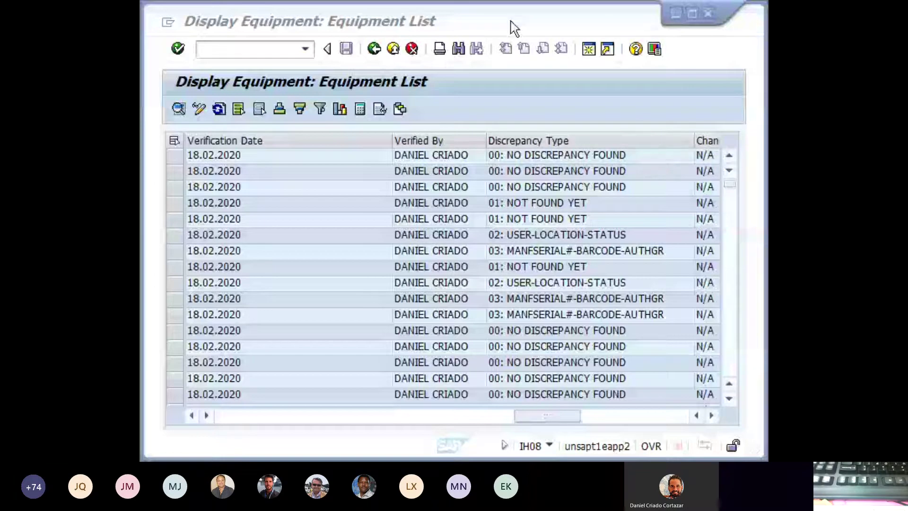
click(693, 13)
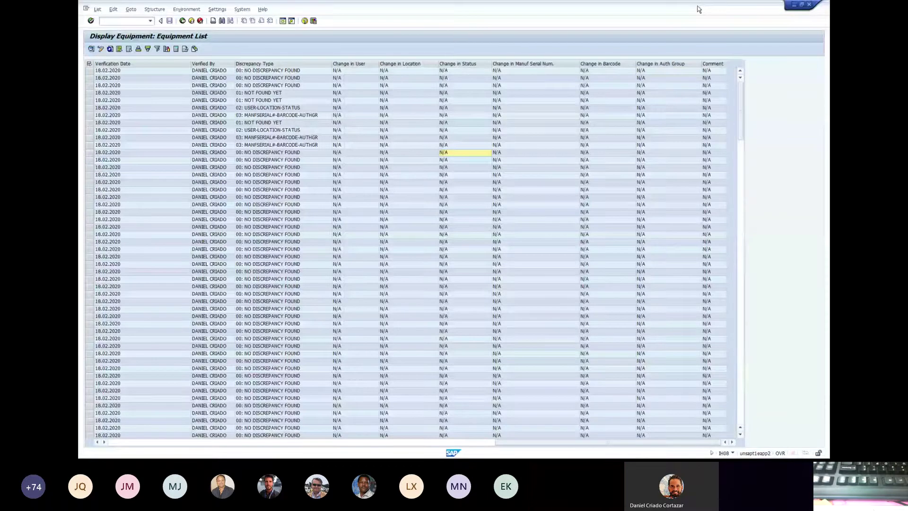
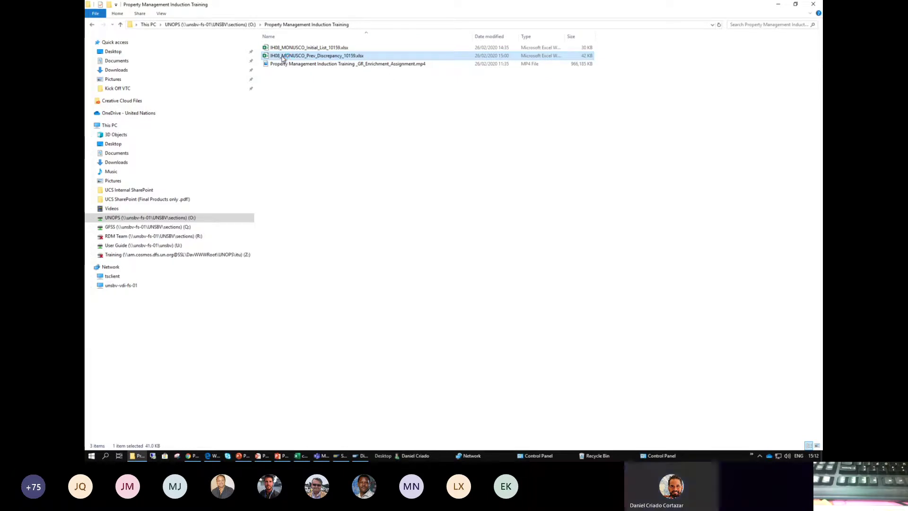
- Open the IH08_MONUSCO_Prev_Discrepancy_10159 export maximized and review its verification dates and discrepancy types
double_click(282, 58)
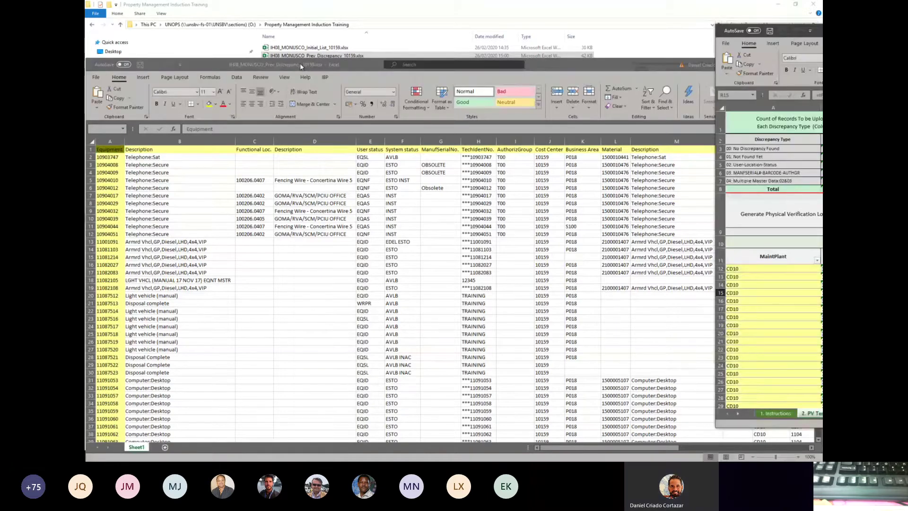
double_click(299, 63)
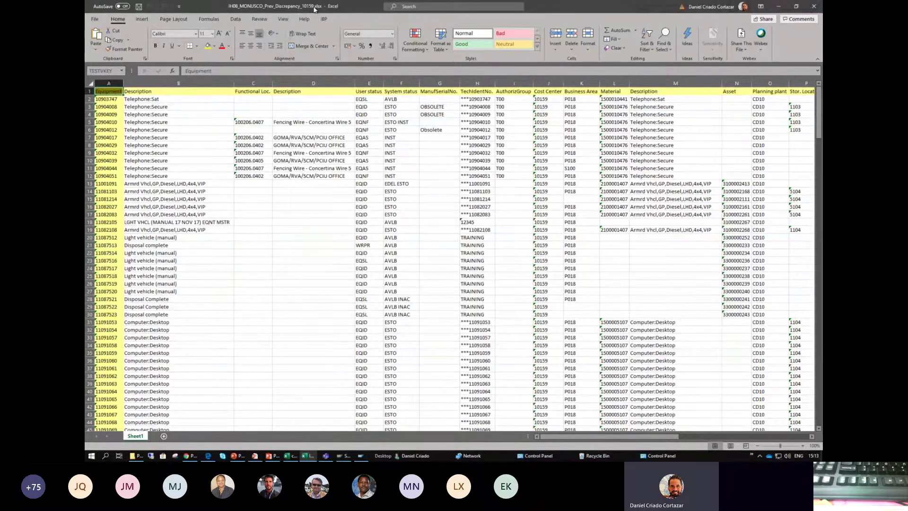
click(228, 115)
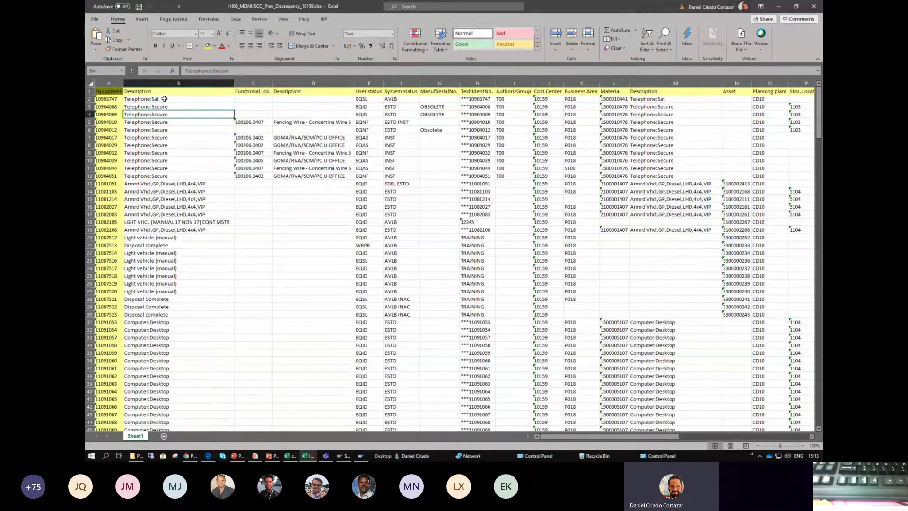
click(253, 221)
key(Right)
key(Right)
key(Right)
key(Right)
key(Right)
key(Right)
key(Right)
key(Right)
key(Right)
key(Right)
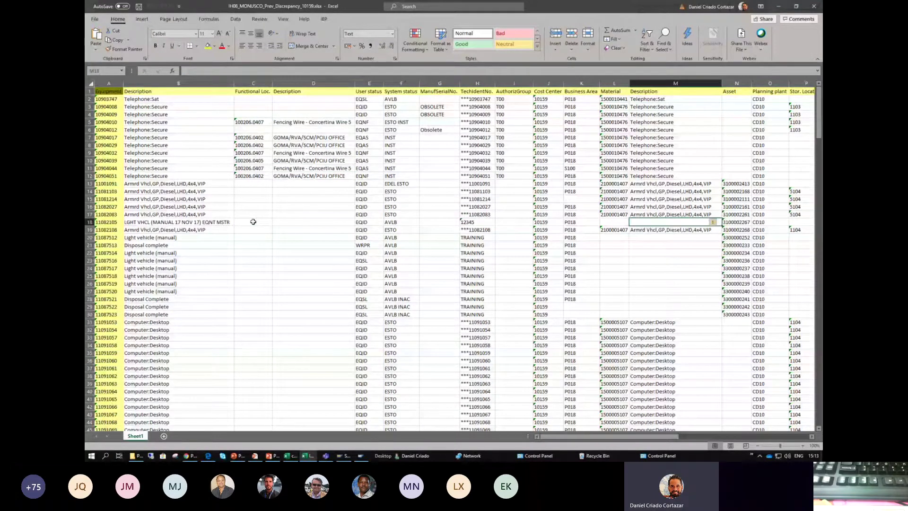
key(Right)
key(Right)
key(Right)
key(Right)
key(Right)
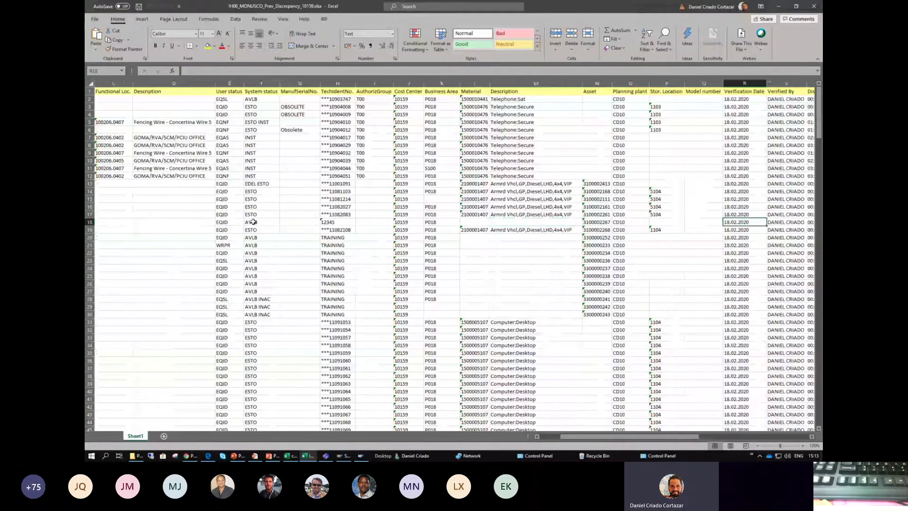
key(Right)
key(Right)
key(Right)
key(Left)
key(Left)
key(Left)
key(Up)
key(Up)
key(Up)
key(Up)
key(Up)
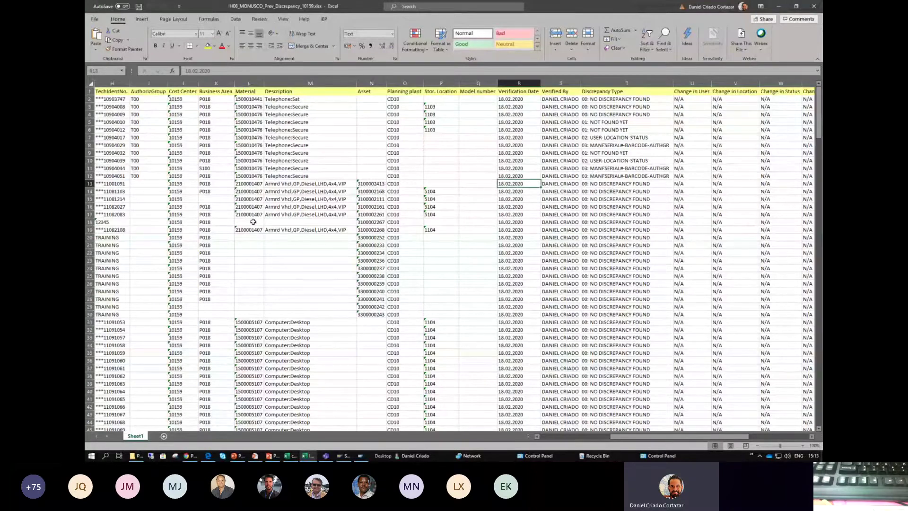
key(Right)
key(Right)
key(Up)
key(Up)
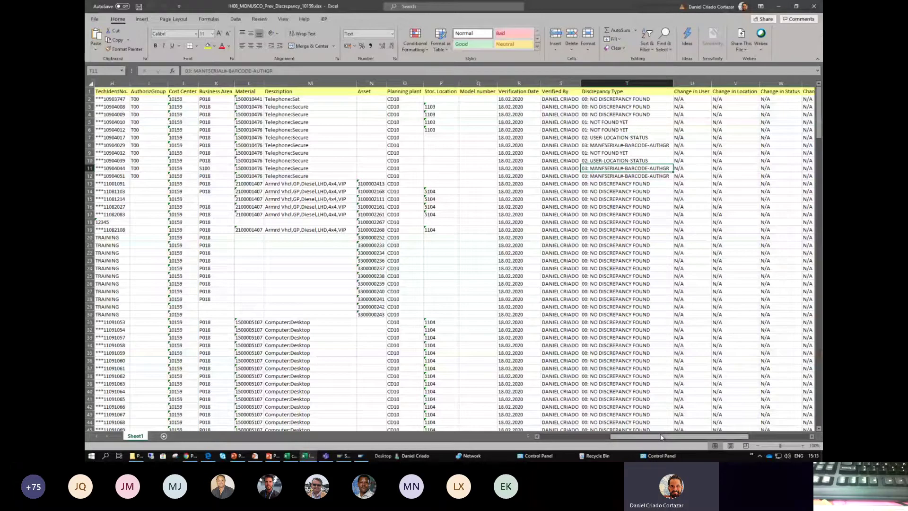
drag(661, 436, 567, 437)
- Select the entire export worksheet and copy all its data
click(321, 227)
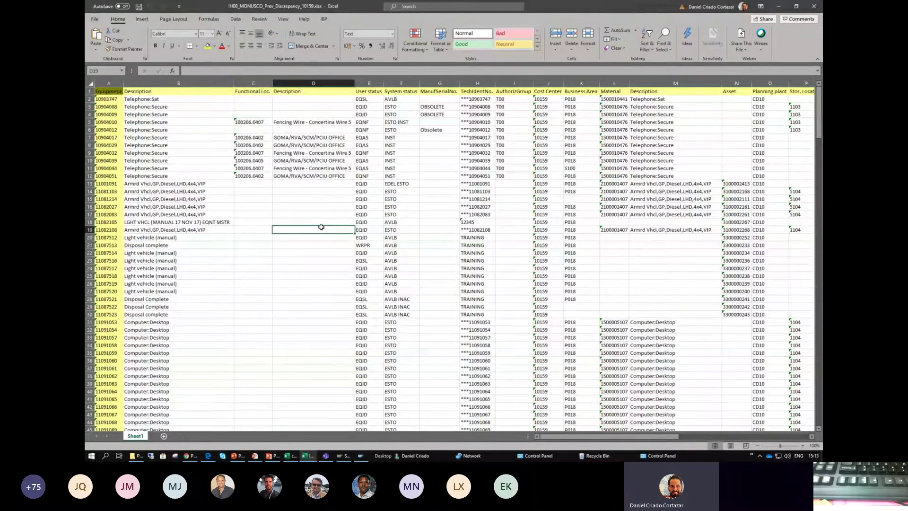
key(ctrl+a)
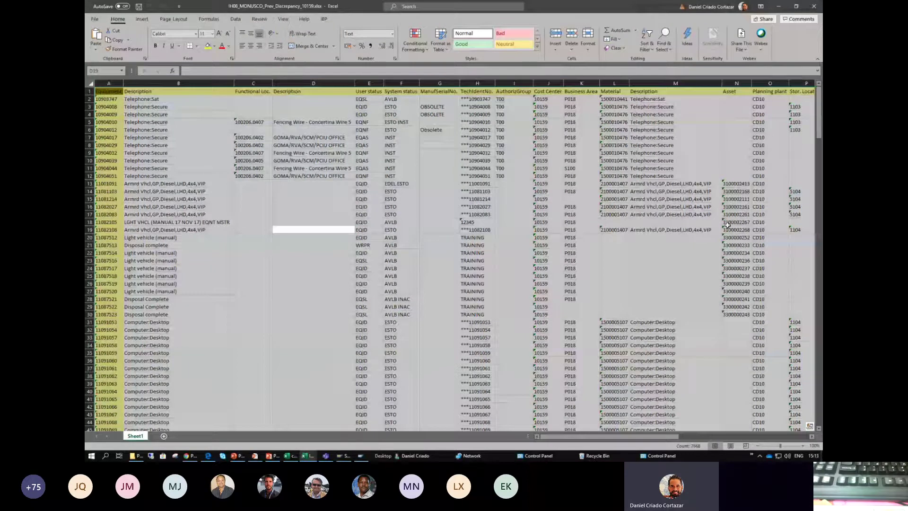
drag(818, 113, 816, 428)
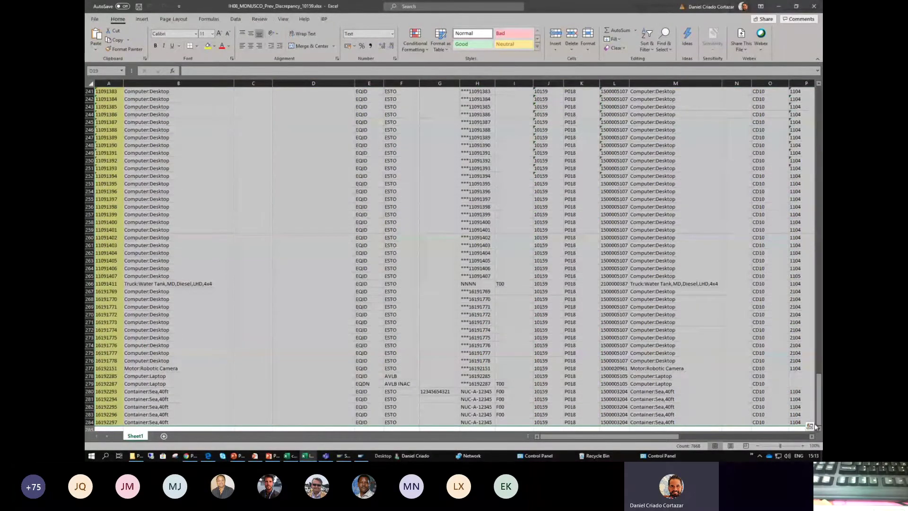
key(ctrl+c)
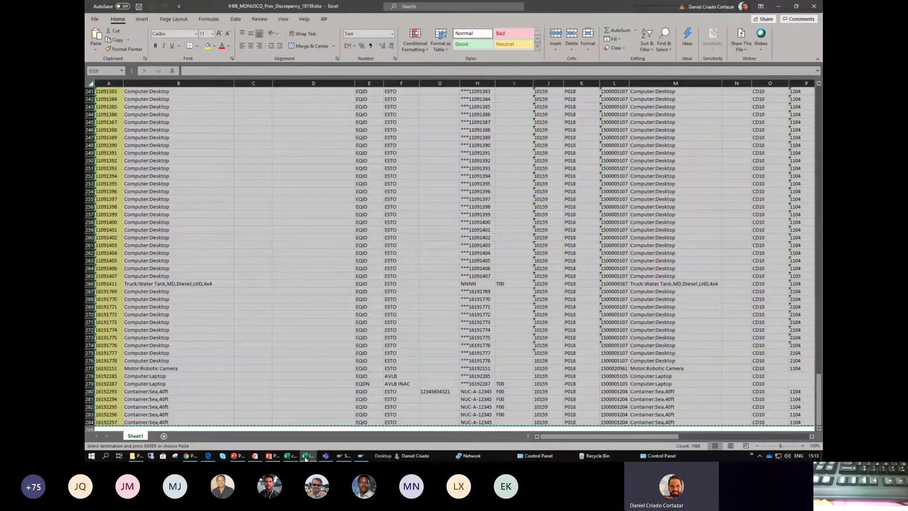
- Bring the upload template workbook forward and reposition its window
mouse_move(305, 457)
click(276, 432)
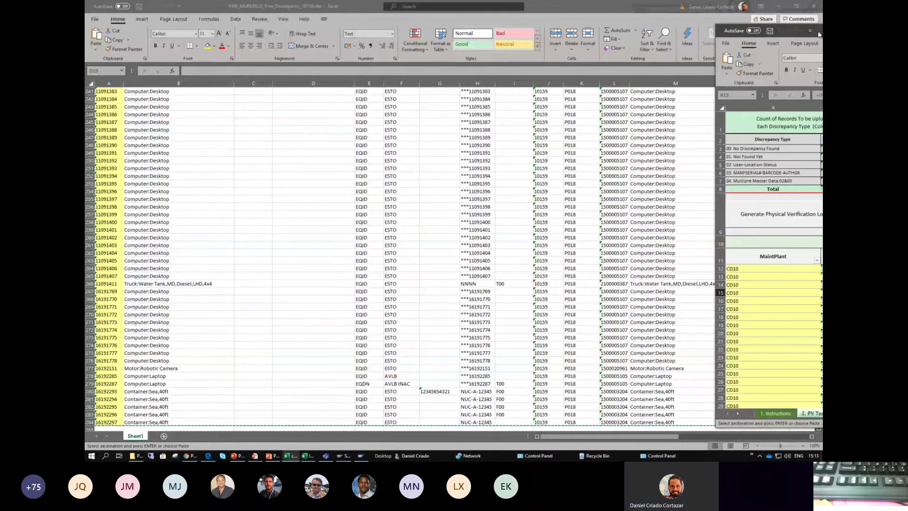
drag(819, 31, 320, 1)
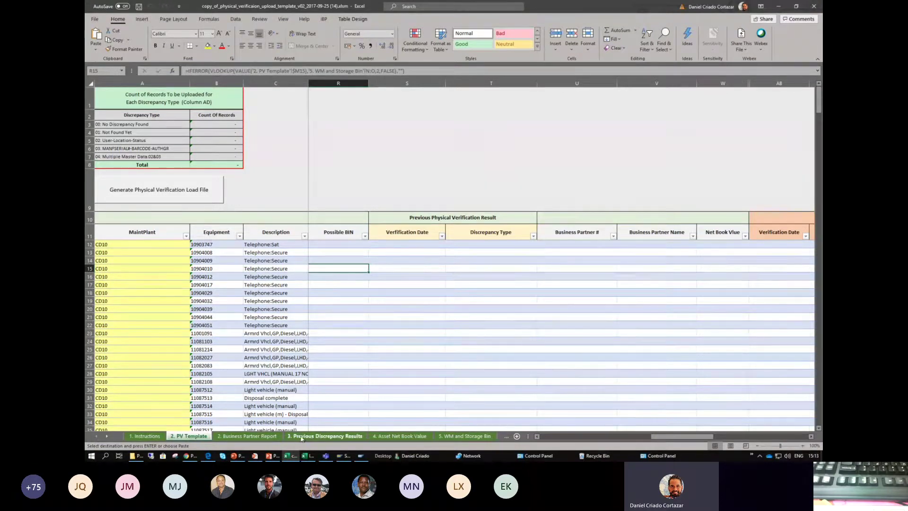
- On the 3. Previous Discrepancy Results sheet, clear the leftover sdsd test values in A5:A7
click(336, 437)
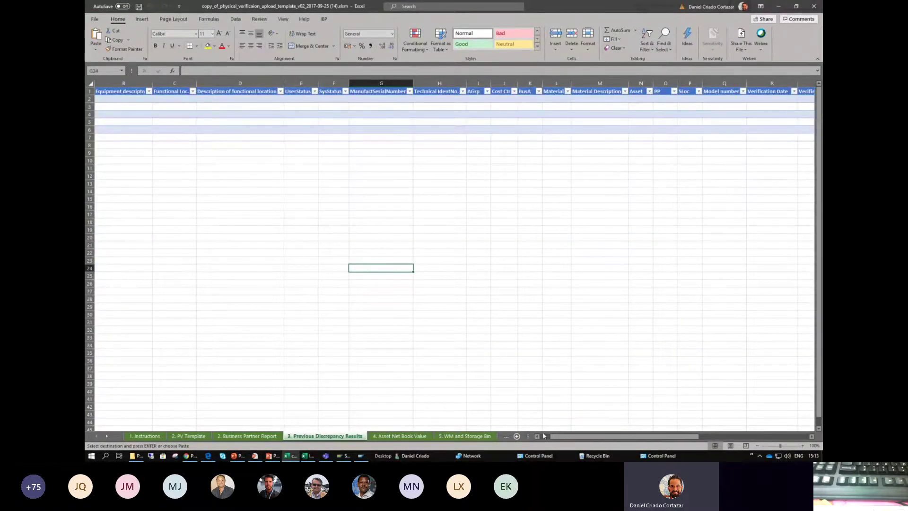
click(536, 435)
drag(115, 123, 118, 137)
key(Delete)
- Re-copy the discrepancy export data and paste it starting at cell A2
click(113, 98)
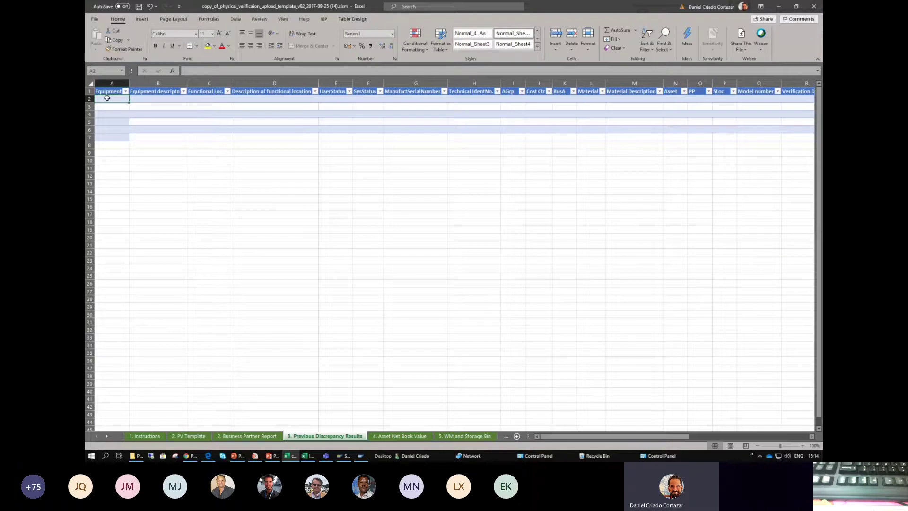
right_click(107, 98)
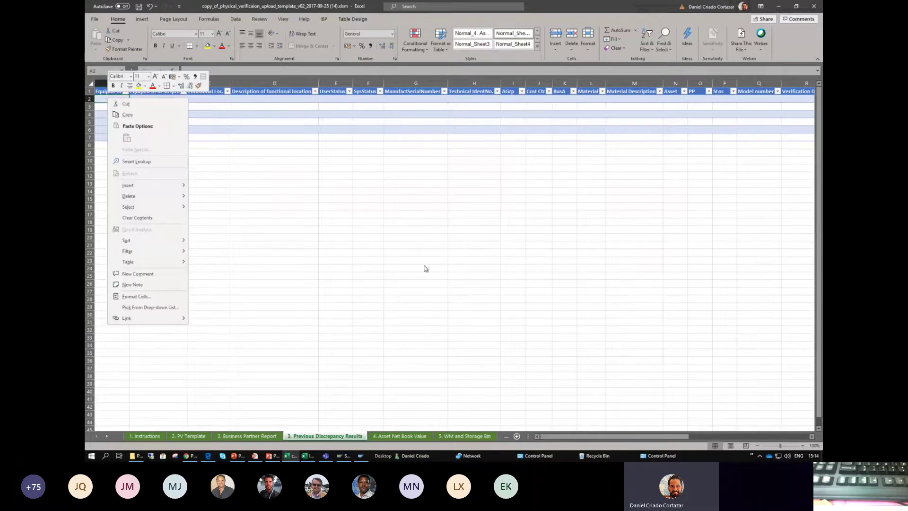
key(Escape)
key(alt+Tab)
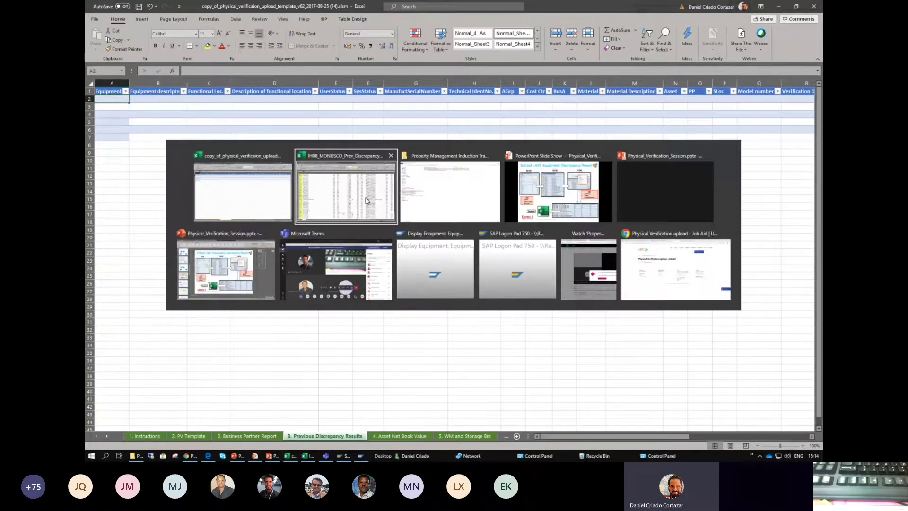
click(366, 201)
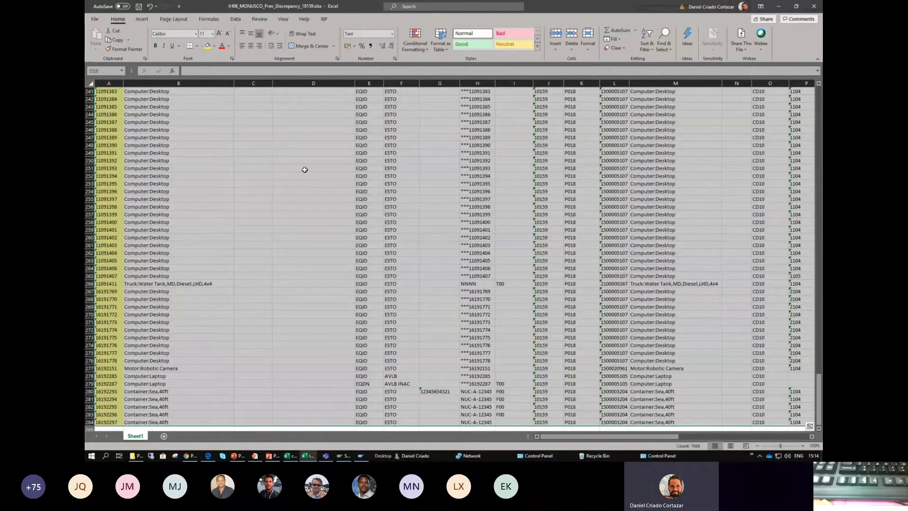
key(ctrl+c)
key(alt+Tab)
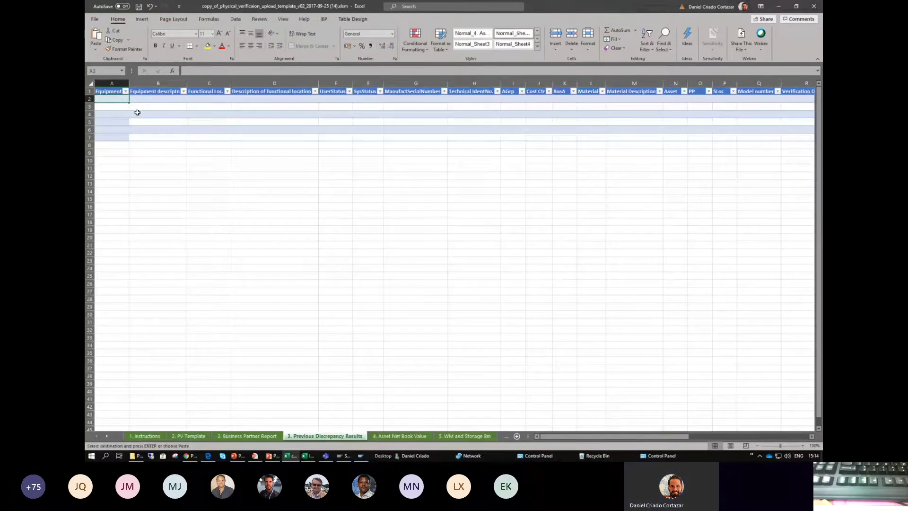
right_click(114, 100)
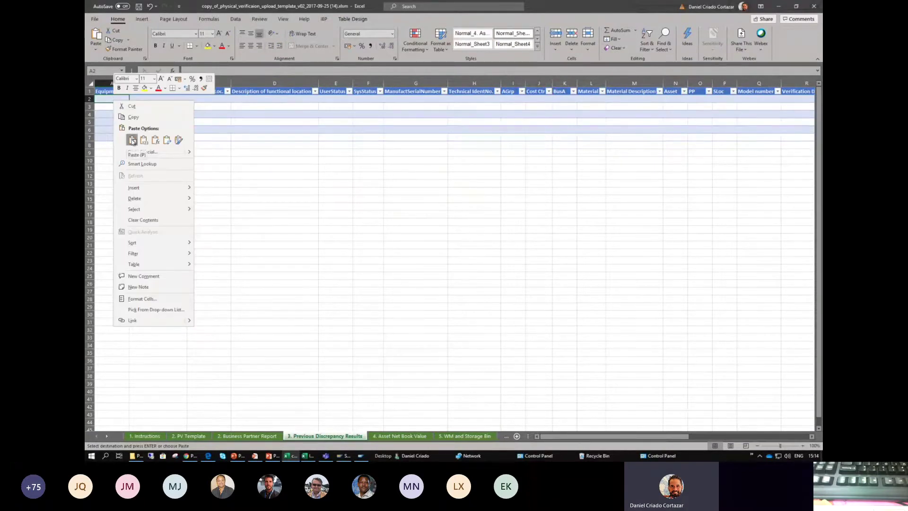
click(131, 139)
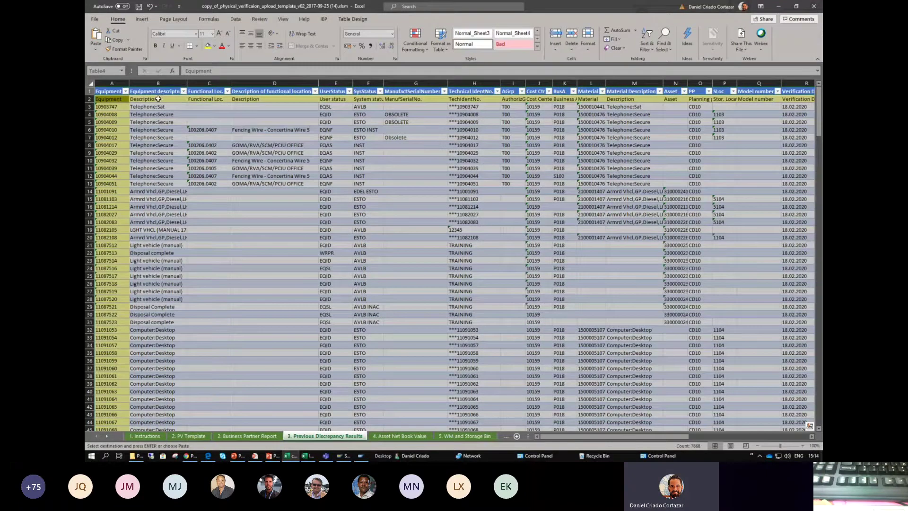
- Check the pasted header row from Description and Functional Loc. through Verification Date
click(111, 100)
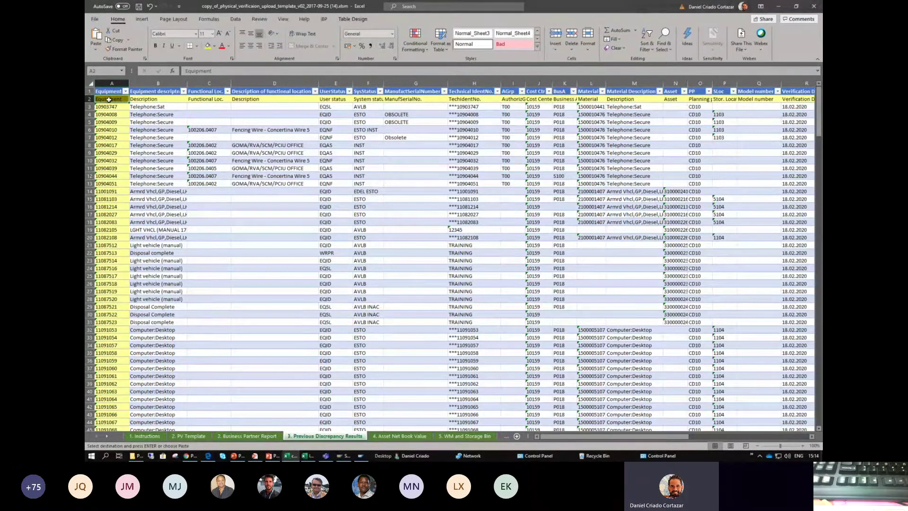
click(174, 100)
click(214, 100)
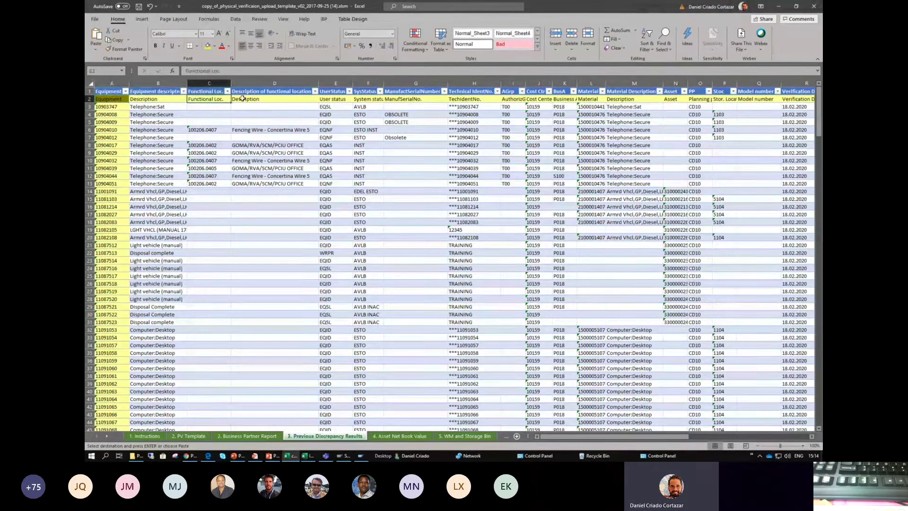
click(243, 98)
click(397, 100)
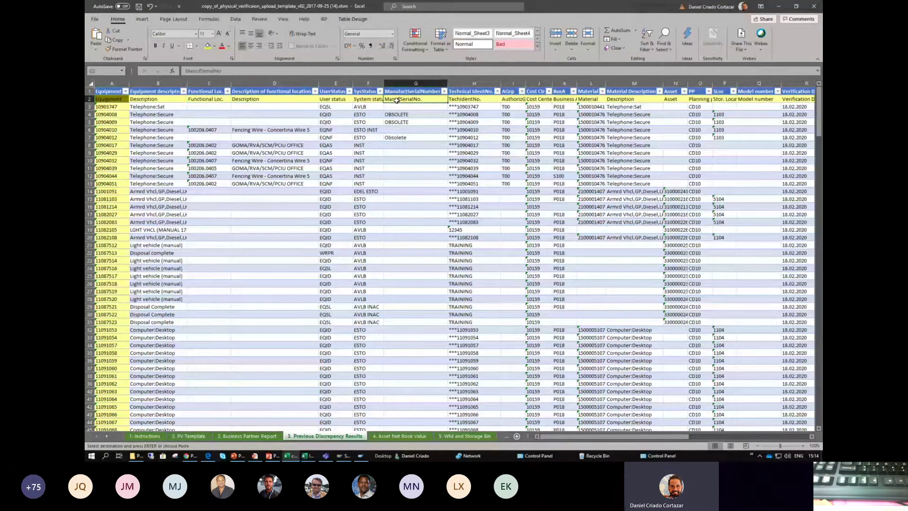
key(Right)
key(Right)
key(Right)
key(Right)
key(Right)
key(Right)
key(Right)
key(Right)
key(Right)
key(Right)
key(Right)
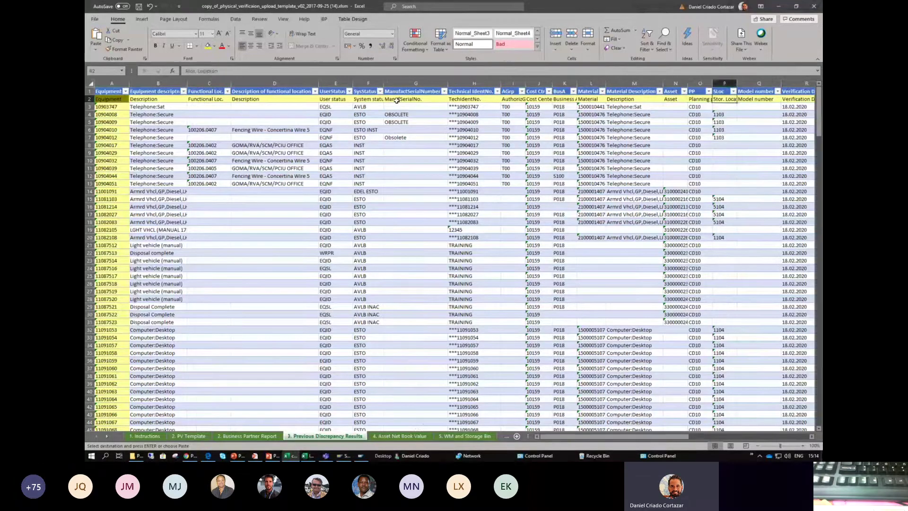
key(Right)
key(Right)
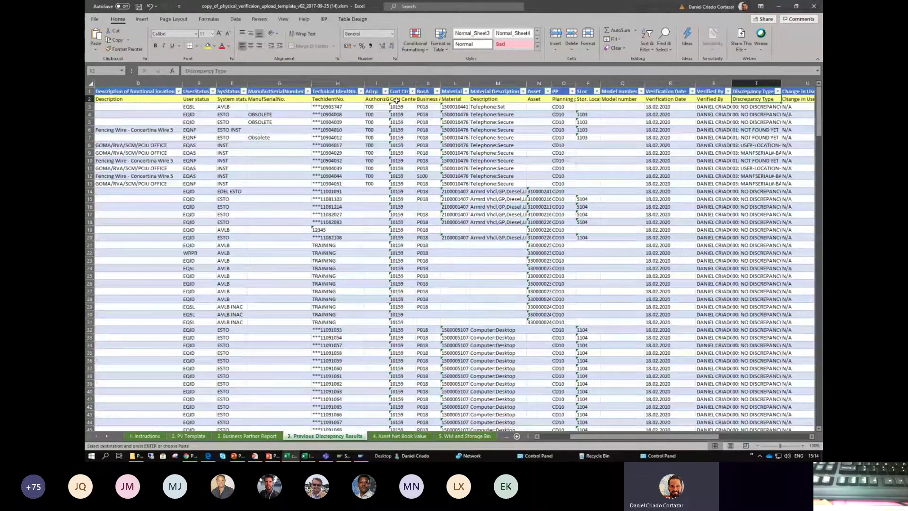
key(Left)
key(Left)
key(Down)
key(Down)
- Inspect the Verified By and Discrepancy Type values and the N/A change columns
key(Up)
key(Up)
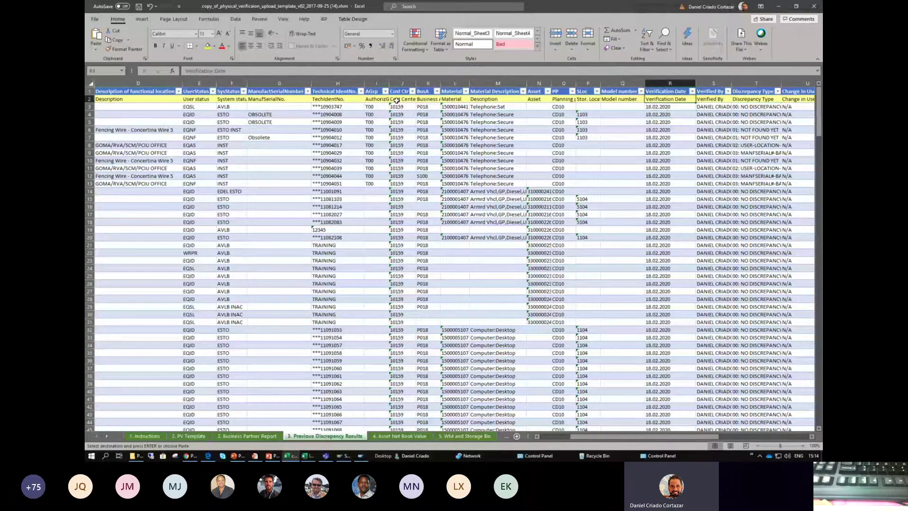
key(Right)
key(Down)
key(Down)
key(Up)
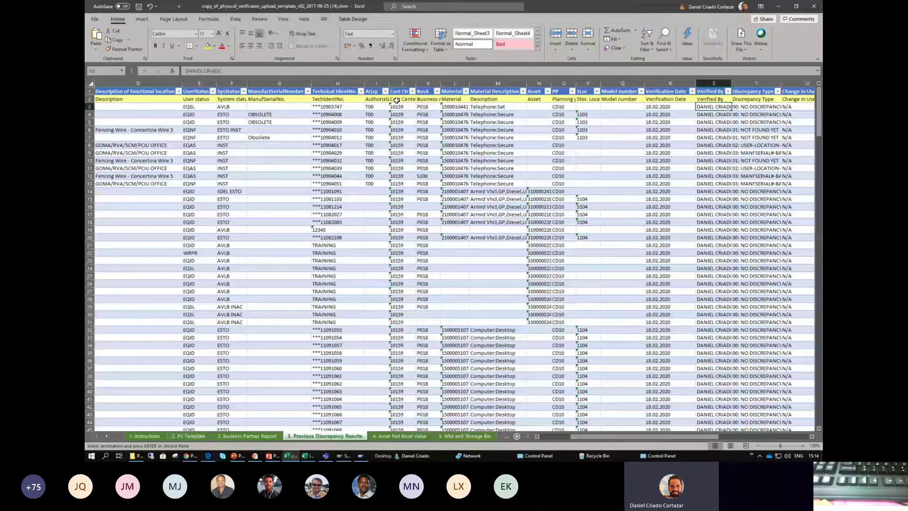
key(Up)
key(Right)
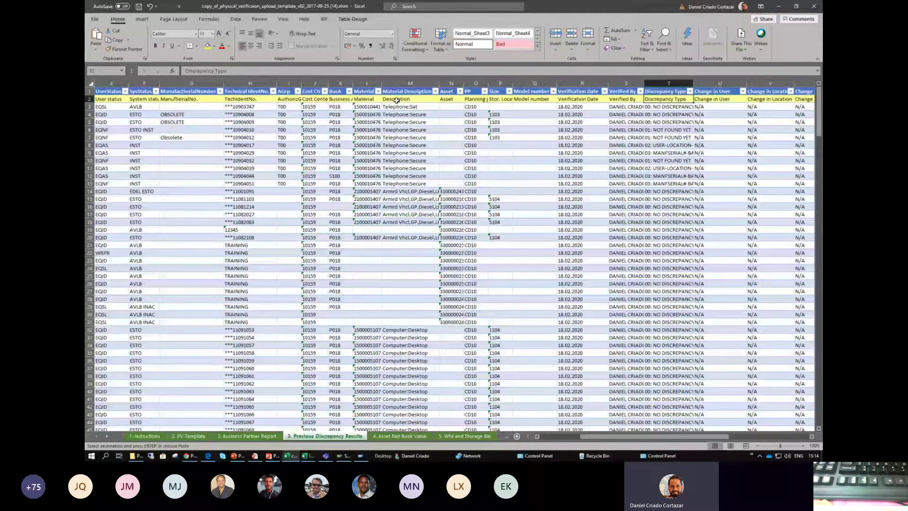
key(Right)
key(Right)
key(Right)
key(Right)
key(Down)
key(Down)
key(Down)
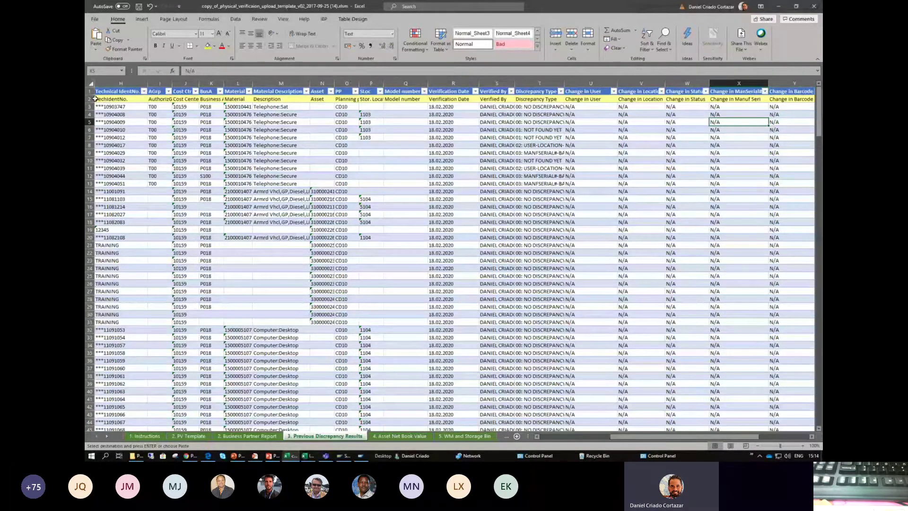
- Delete the duplicate header row 2 and deselect by clicking an empty cell
click(88, 99)
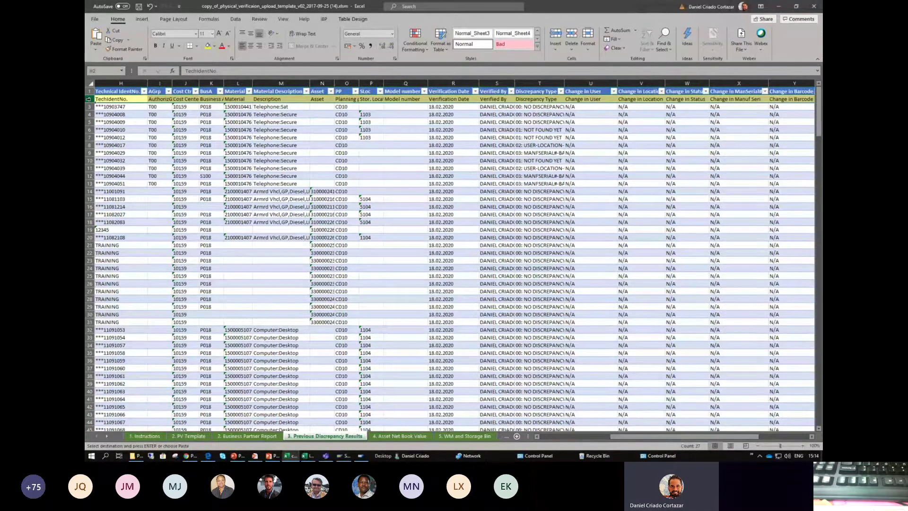
right_click(87, 99)
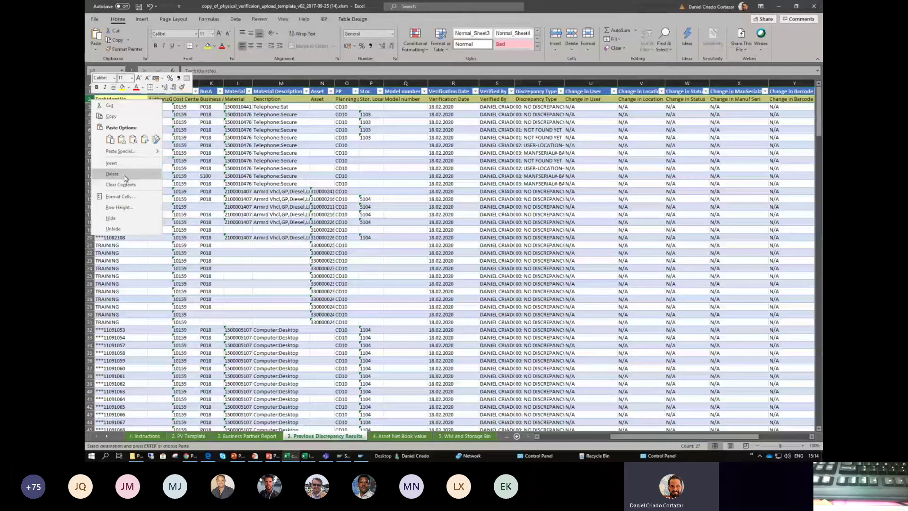
click(123, 174)
scroll(118, 160, left, 5)
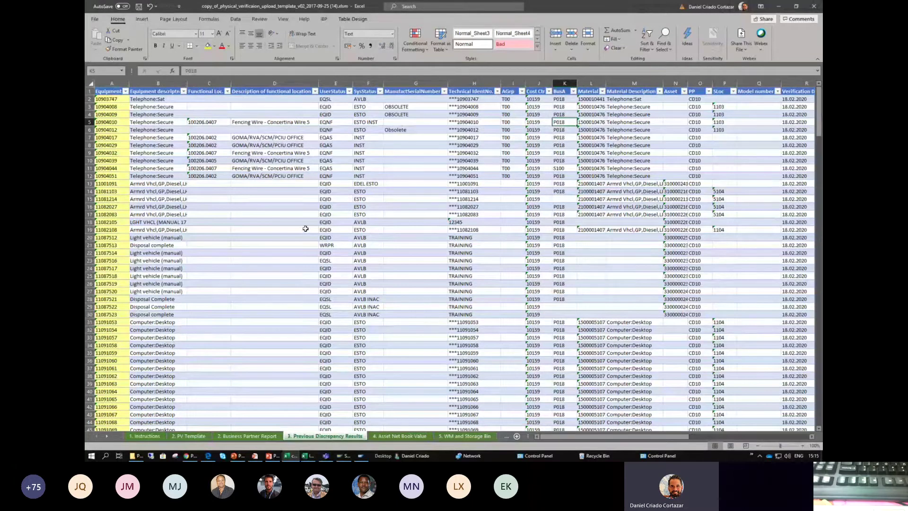
click(421, 139)
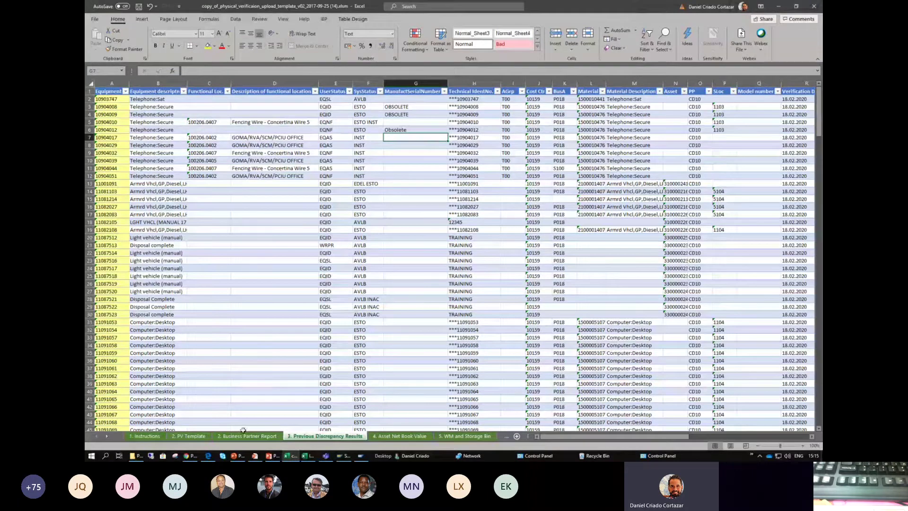
- On 2. PV Template, select previous verification dates and discrepancy types for rows 12–22 and compare with sheet 3
click(184, 436)
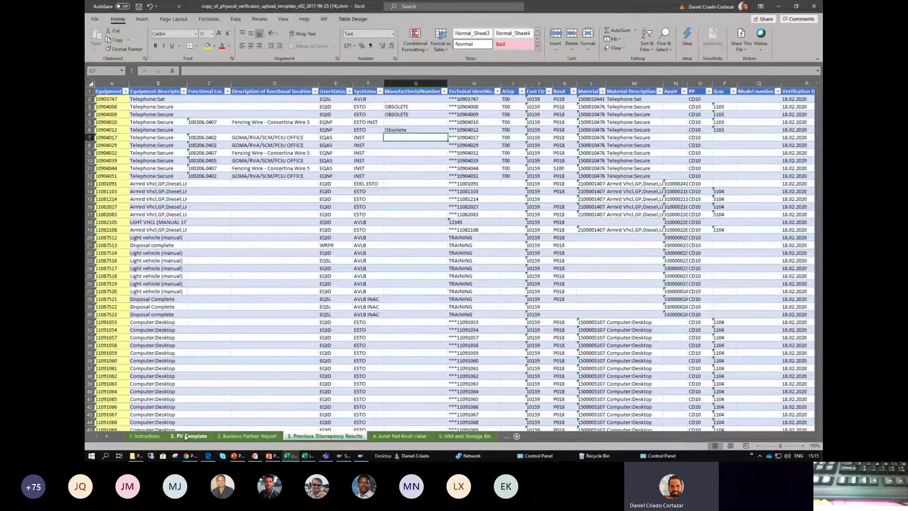
click(338, 279)
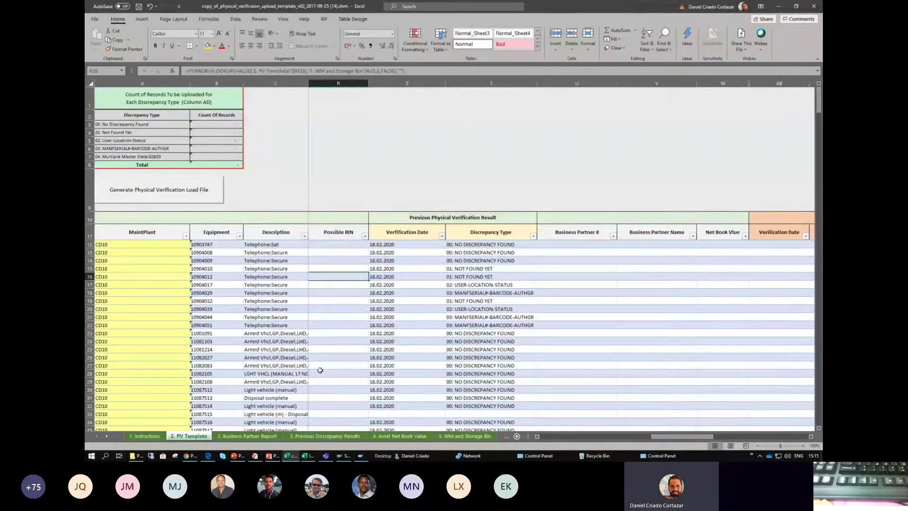
click(438, 216)
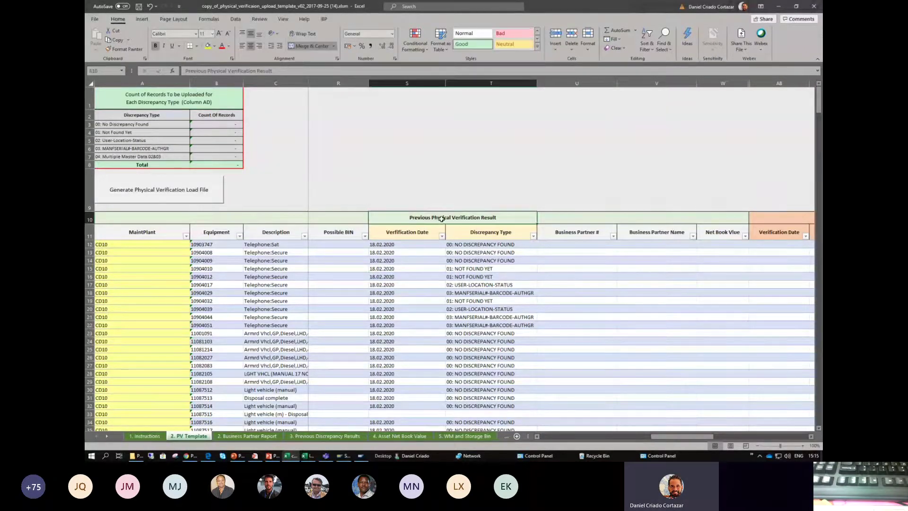
drag(473, 246, 416, 322)
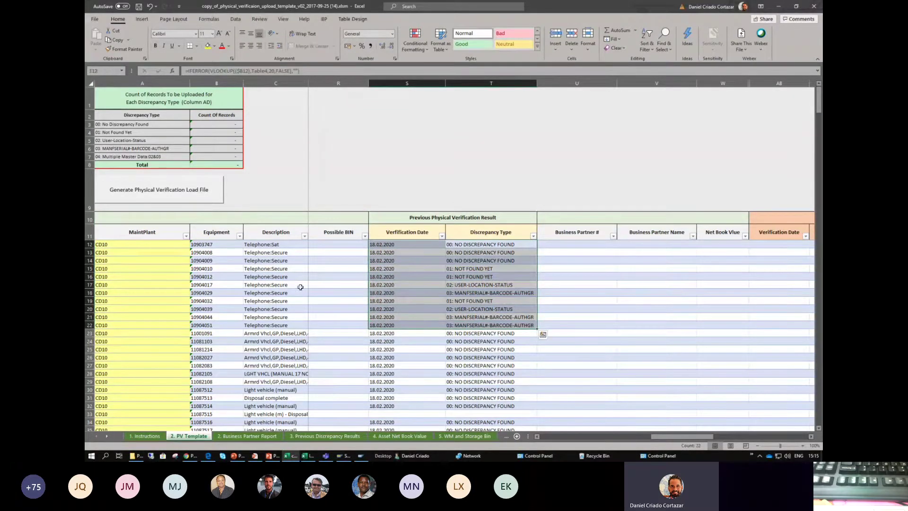
click(325, 437)
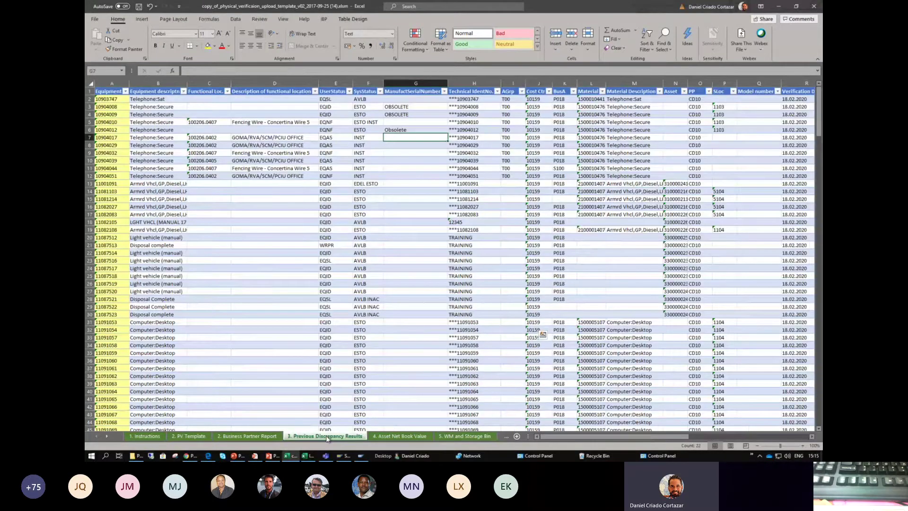
click(184, 437)
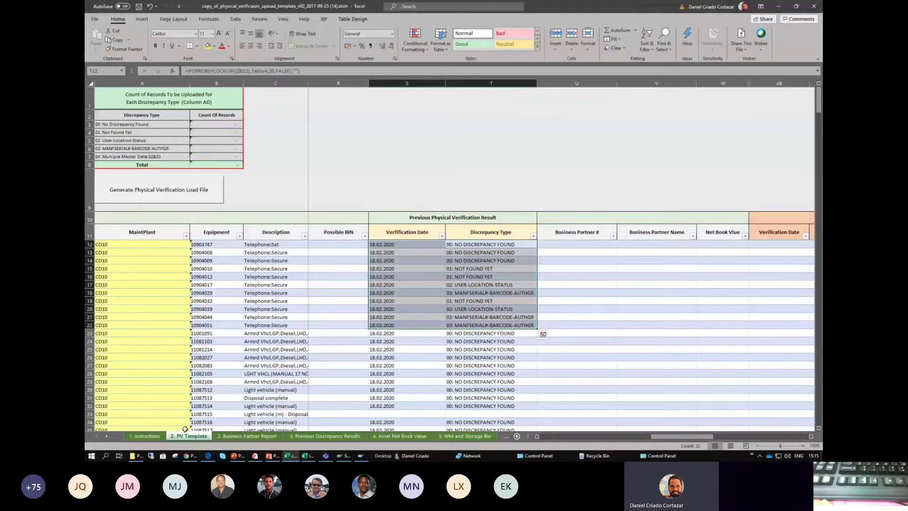
click(284, 293)
- Step across row 14 from equipment number to its looked-up discrepancy type
key(Home)
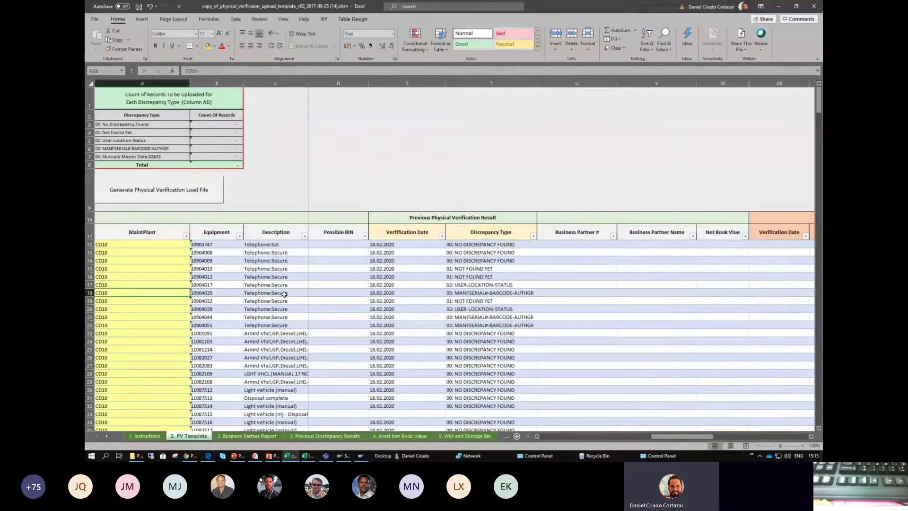
key(Right)
key(Right)
key(Right)
key(Left)
key(Left)
key(Up)
key(Up)
key(Up)
key(Up)
key(Right)
key(Right)
key(Right)
key(Right)
key(Right)
key(Right)
key(Right)
key(Right)
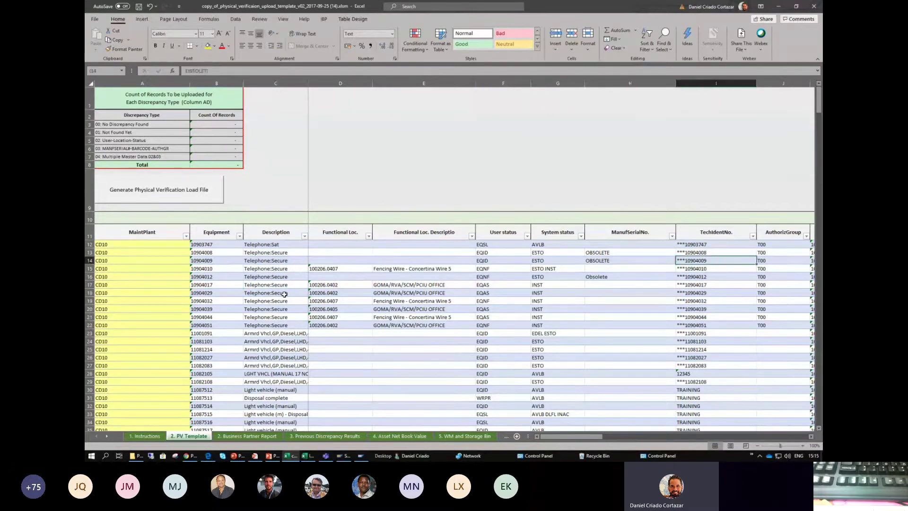
key(Right)
key(Right)
key(Right)
key(Right)
key(Right)
key(Right)
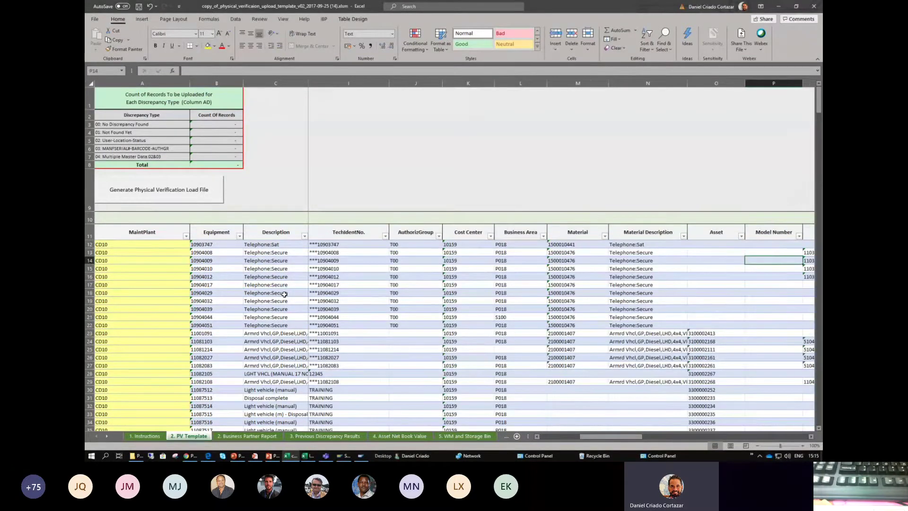
key(Right)
key(Right)
key(Right)
key(Right)
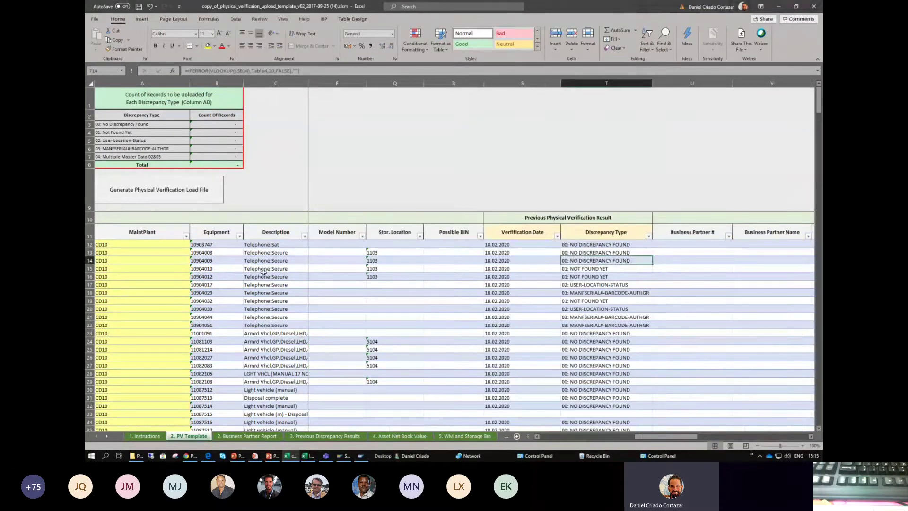
- Compare the Verification Date and Discrepancy Type headings and check the Possible BIN lookup formula
click(530, 231)
click(597, 230)
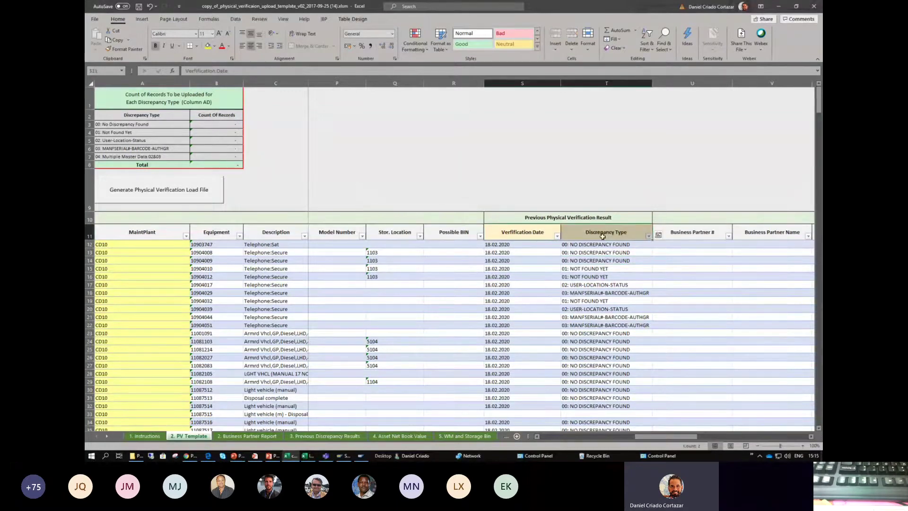
click(539, 233)
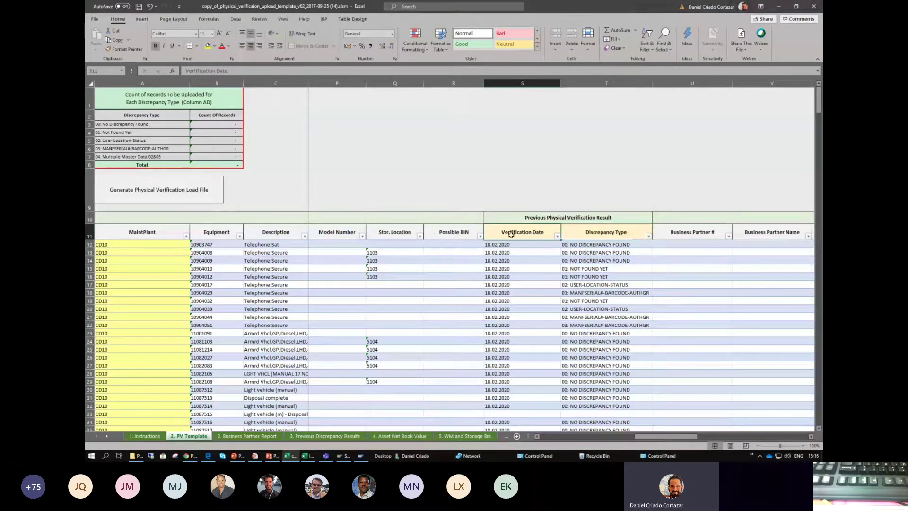
click(600, 233)
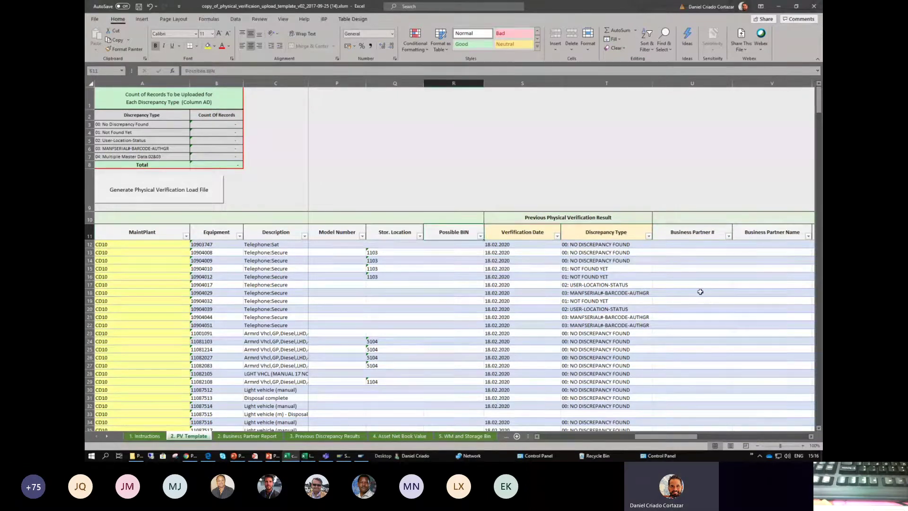
key(Down)
key(Down)
key(Down)
key(Left)
key(Left)
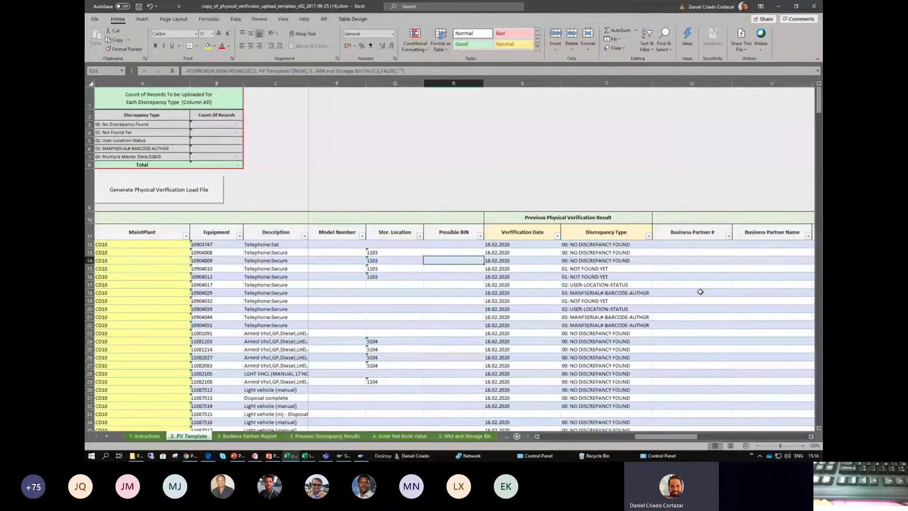
key(Right)
key(Right)
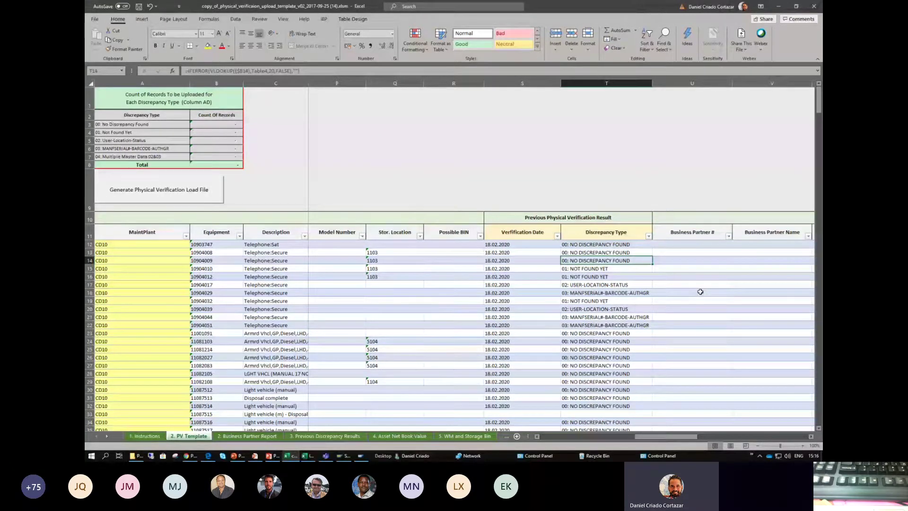
key(Down)
key(Down)
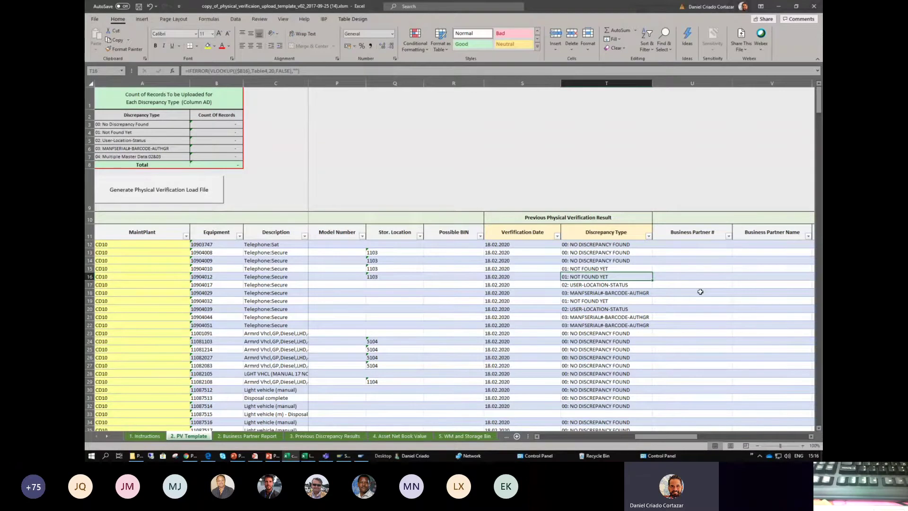
key(Right)
key(Right)
key(Right)
key(Right)
key(Right)
key(Right)
key(Right)
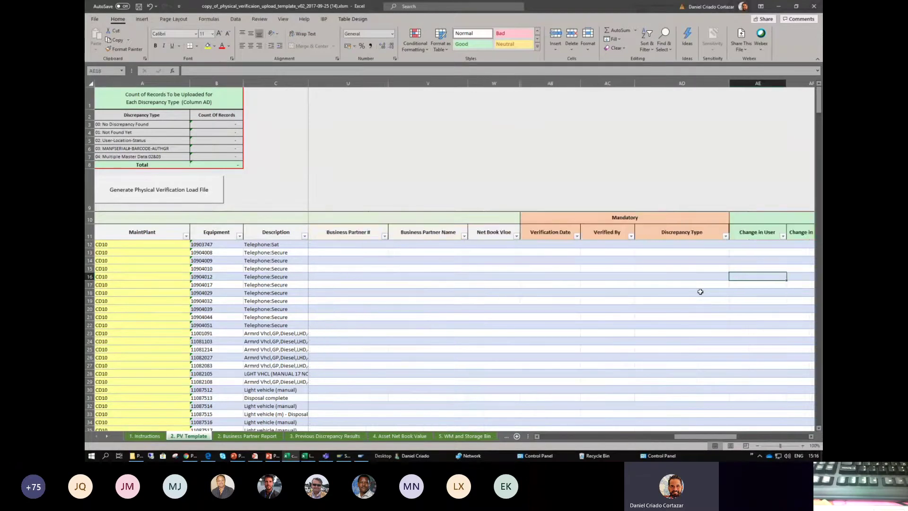
- Select cell AB12, the first Verification Date to fill, then Alt+Tab to the window list
key(Left)
key(Left)
key(Up)
key(Up)
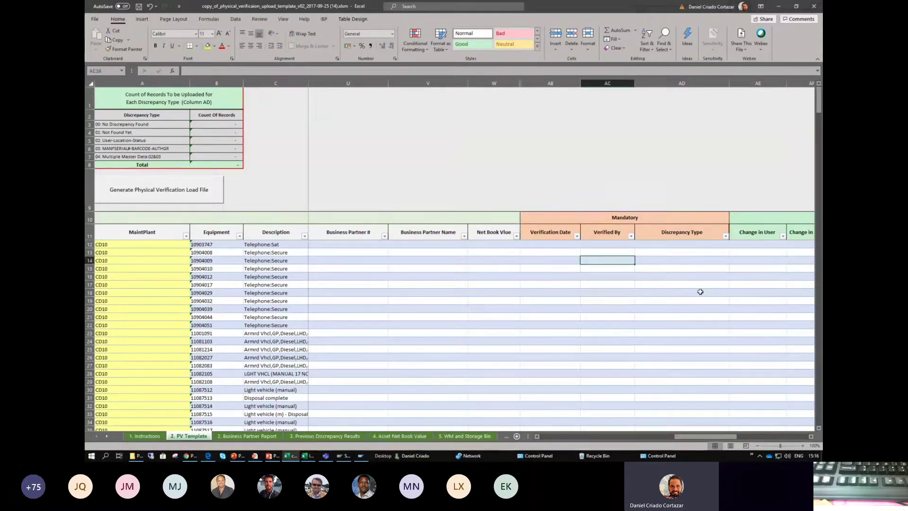
click(542, 242)
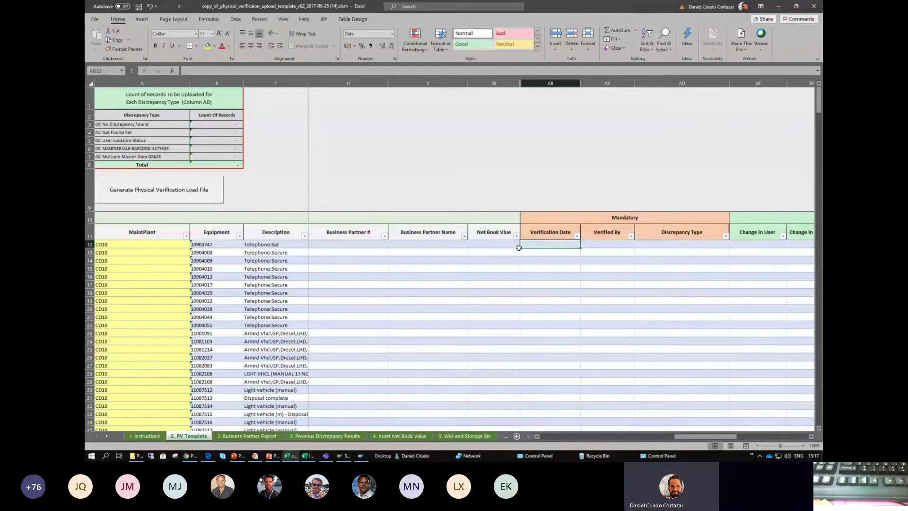
key(alt+Tab)
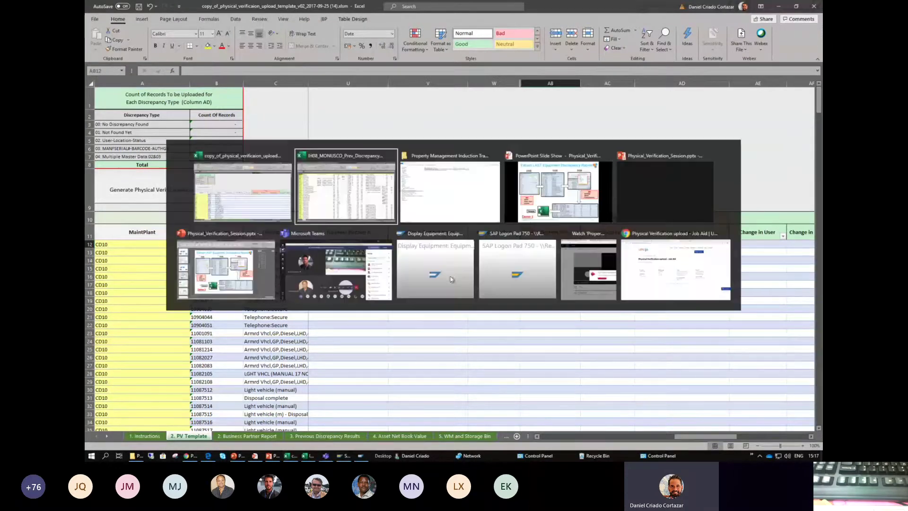
- Switch to PowerPoint, end the slide show and go to slide 13, Upload Template based on PV results
click(537, 194)
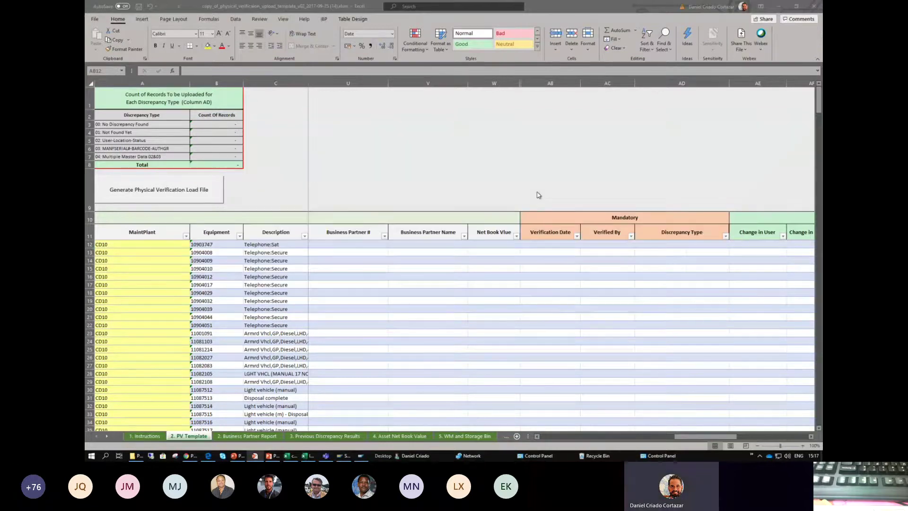
key(alt+Tab)
key(alt+Tab)
key(alt+Tab)
key(alt+Tab)
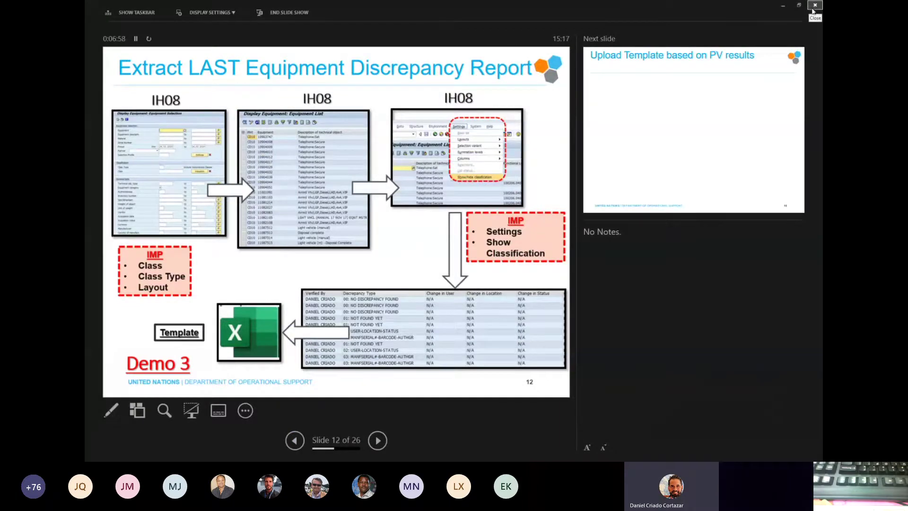
click(814, 8)
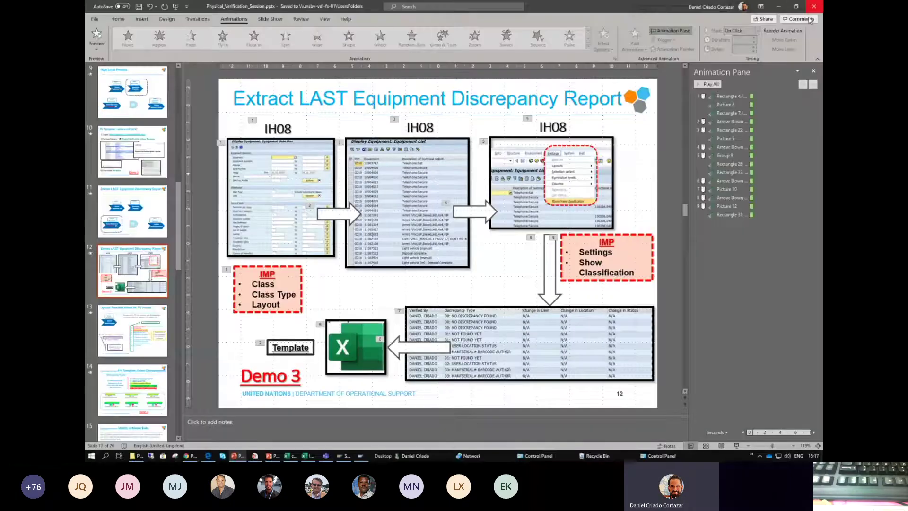
click(139, 331)
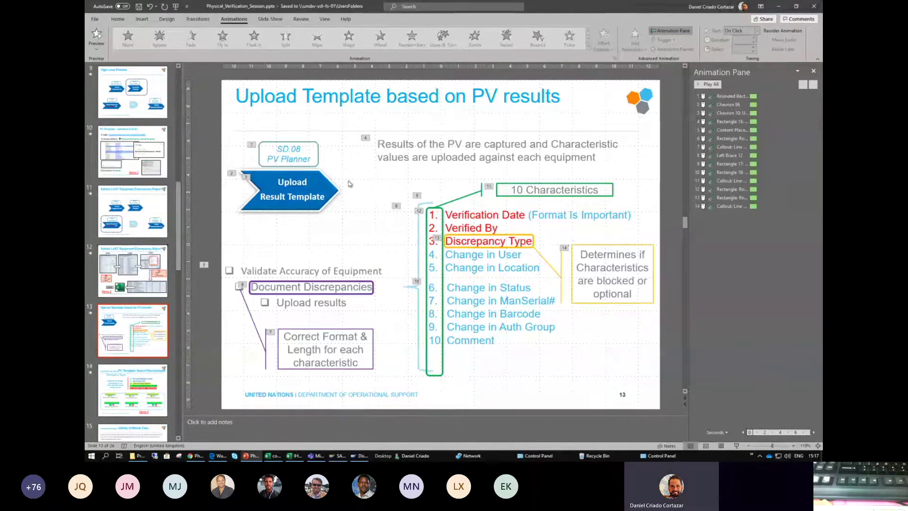
- Highlight the PV results and per-equipment upload phrases on slide 13, then return to Excel
drag(429, 144, 547, 145)
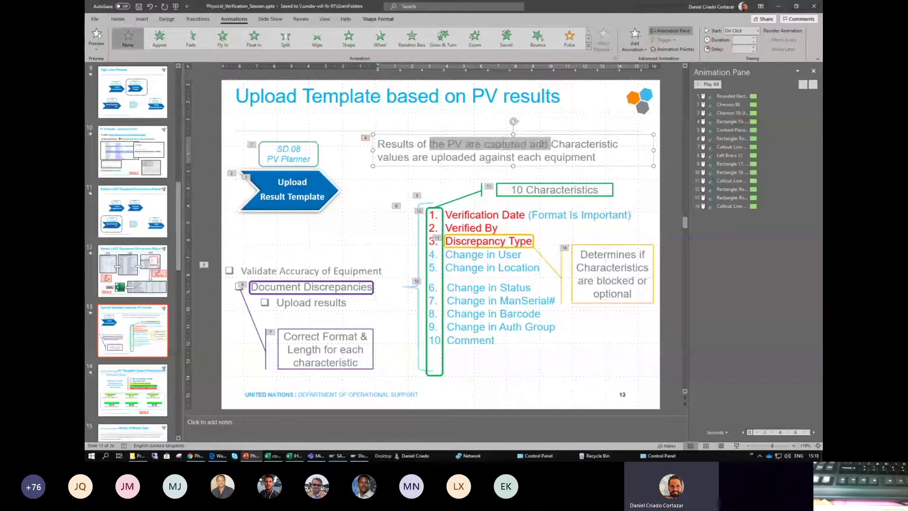
drag(412, 157, 542, 158)
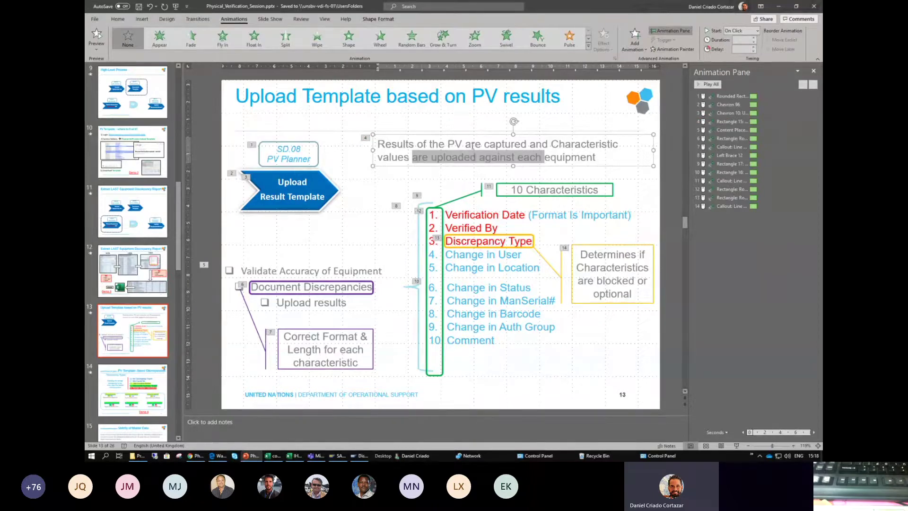
key(alt+Tab)
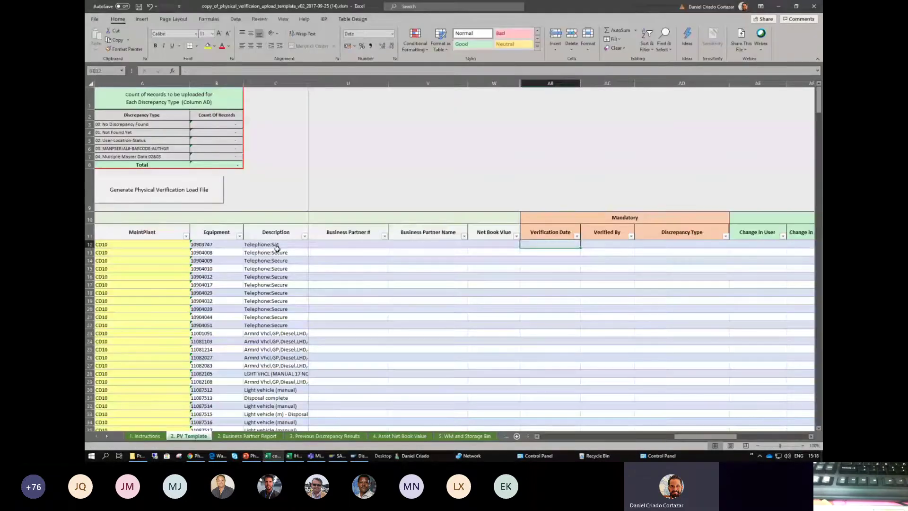
- Step along row 12 from equipment number through Functional Loc., status AVLB, TechIdentNo. and AuthorizGroup T00
click(277, 245)
key(Left)
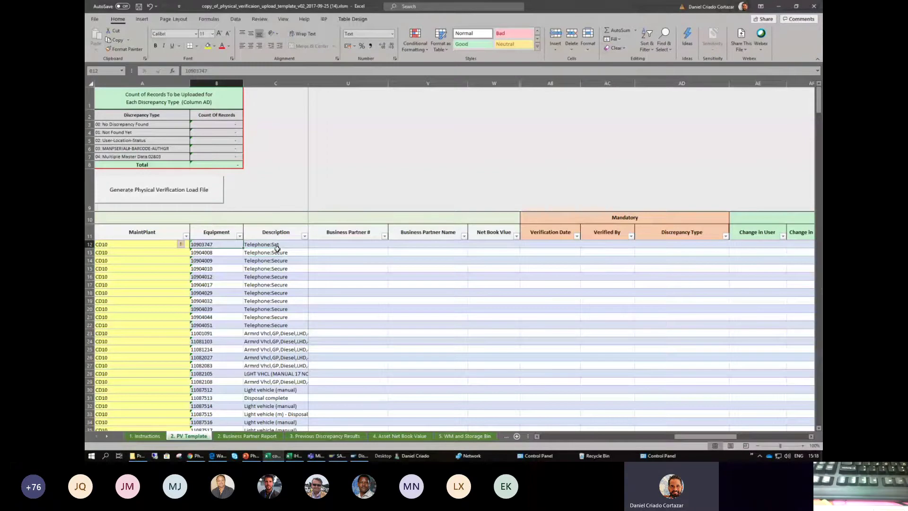
key(Left)
key(Right)
key(Right)
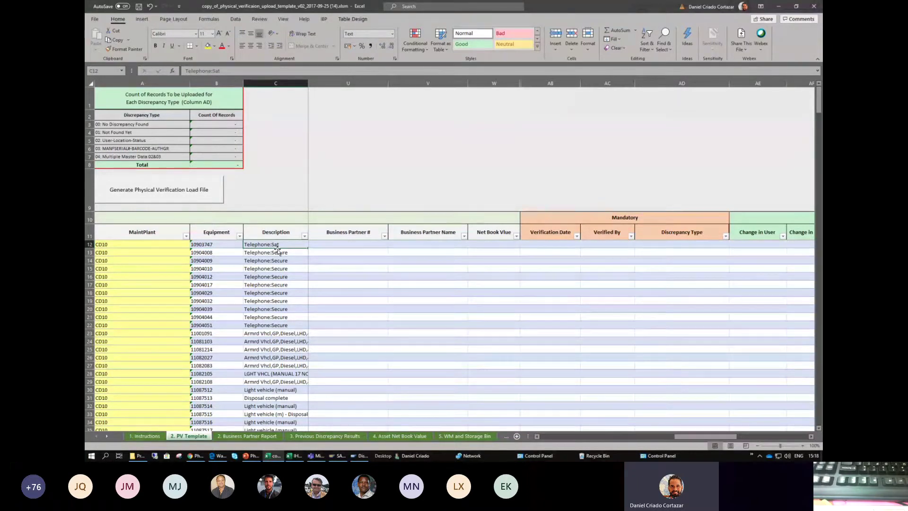
key(Right)
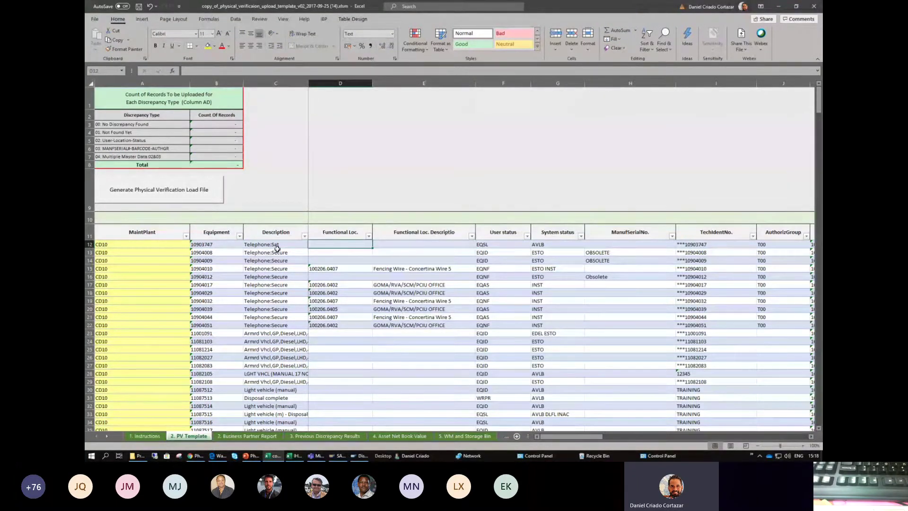
key(Right)
key(Right)
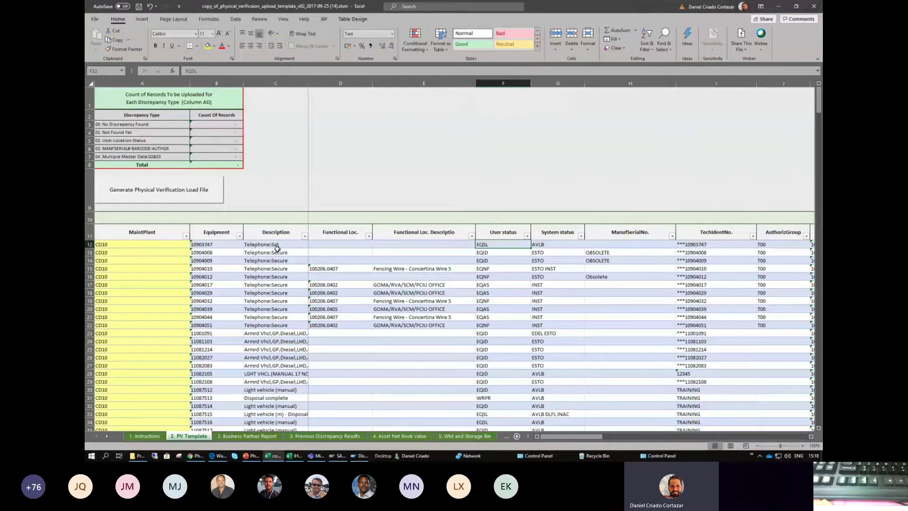
key(Right)
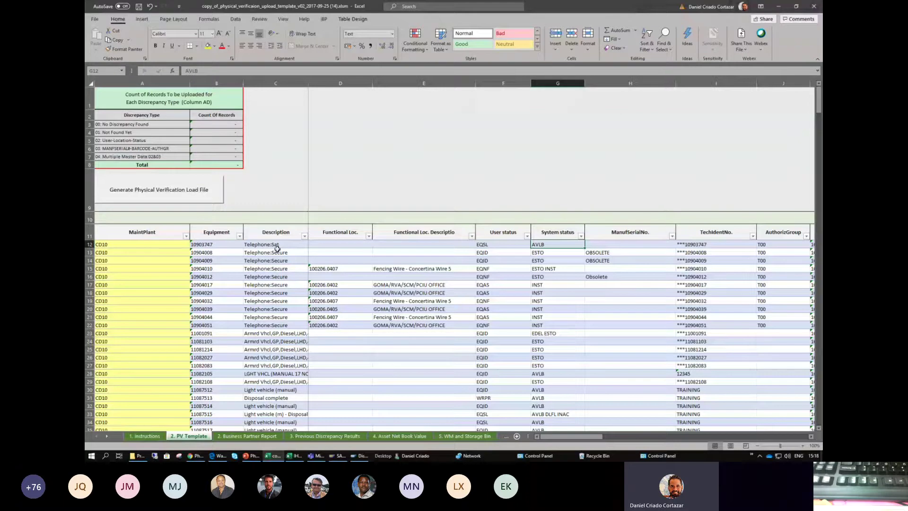
key(Right)
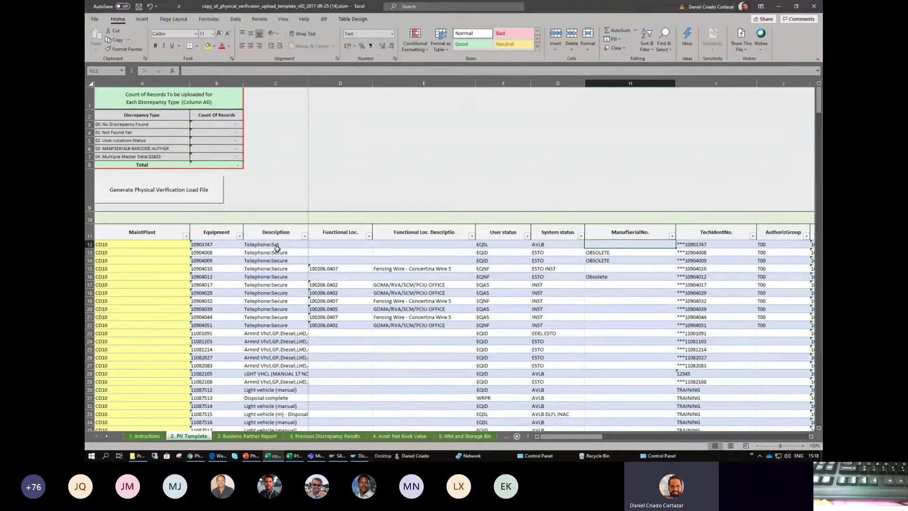
key(Right)
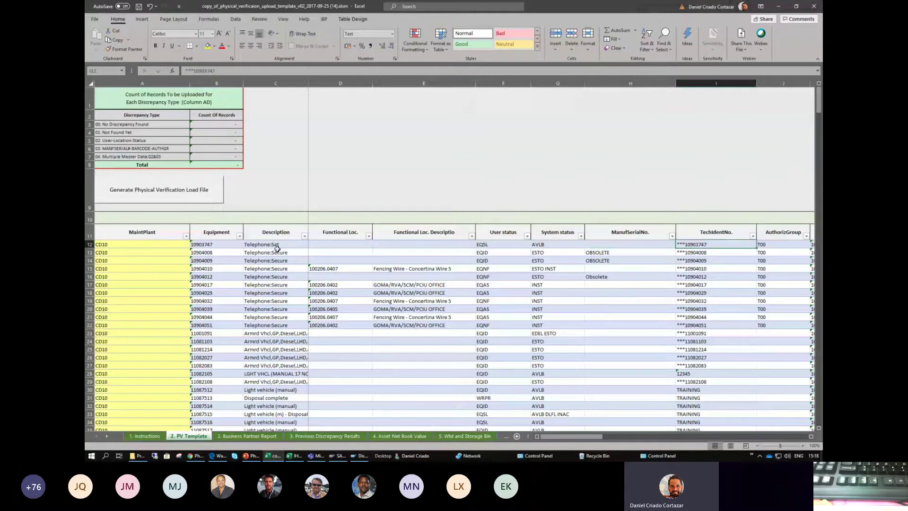
key(Right)
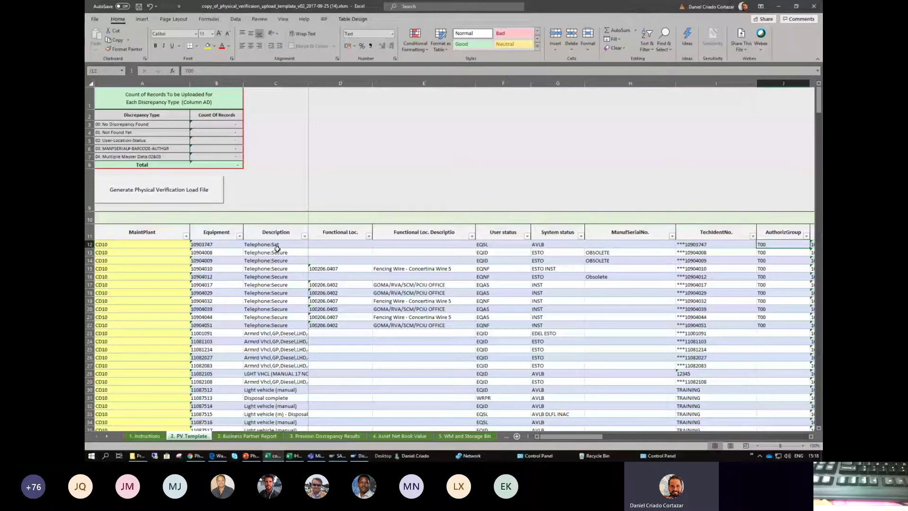
key(Right)
key(Right)
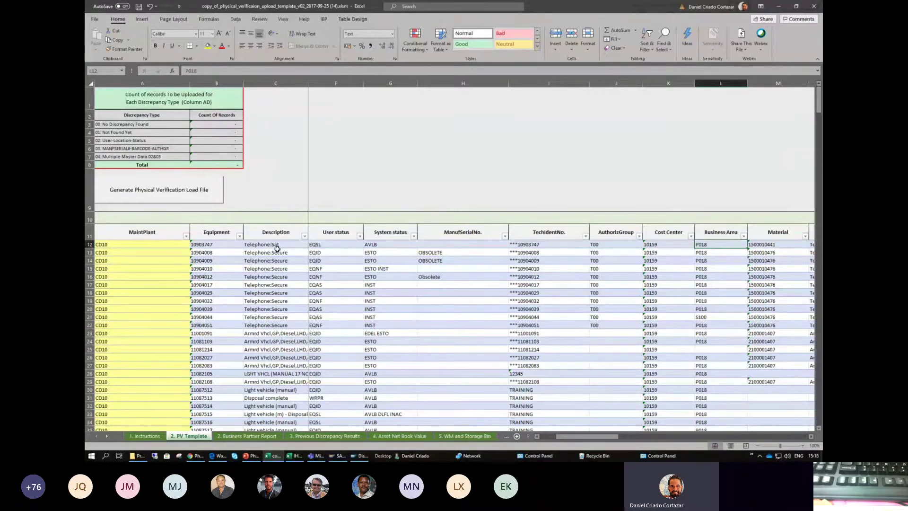
key(Right)
key(Right)
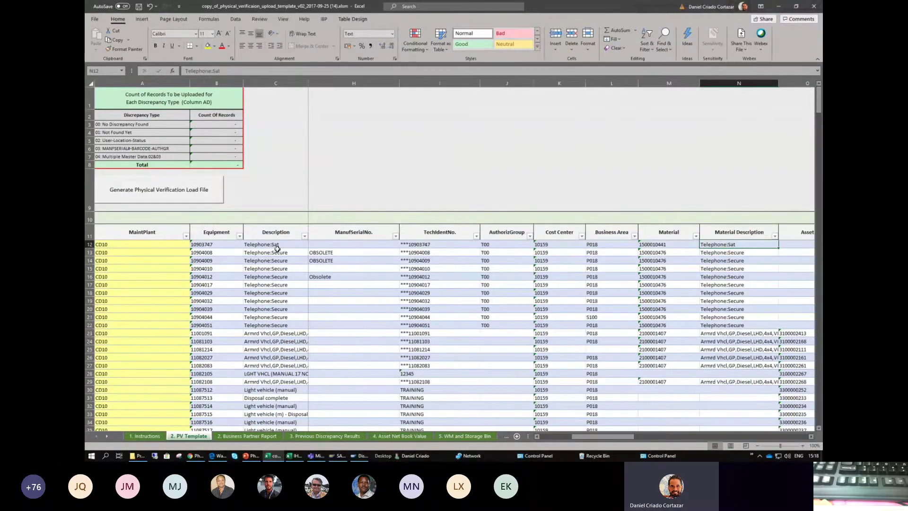
key(Right)
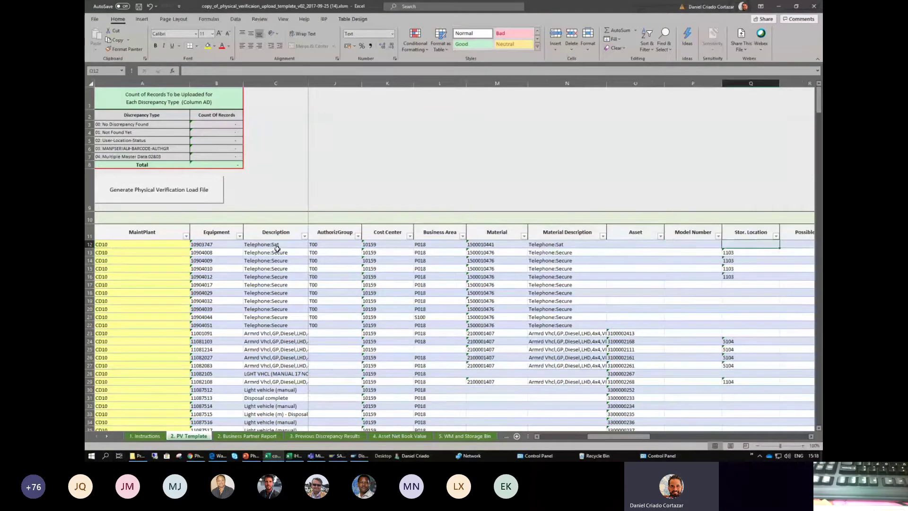
key(Right)
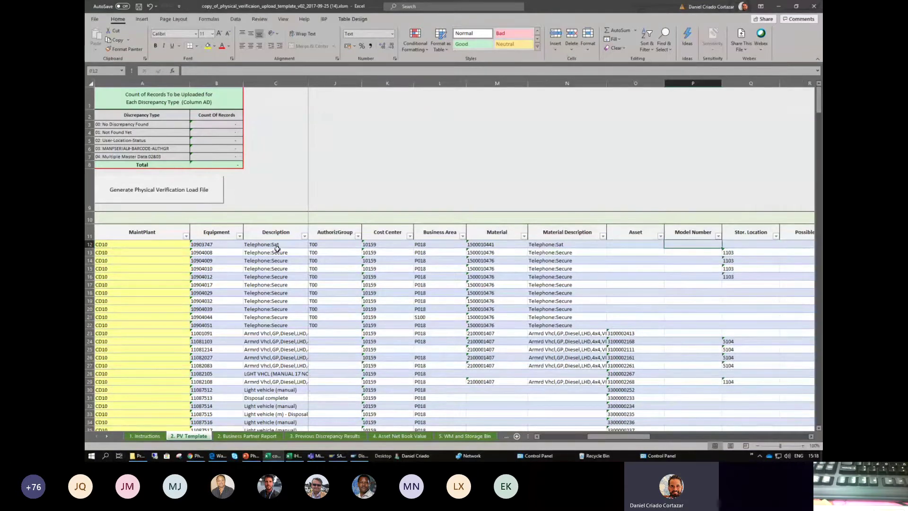
key(Right)
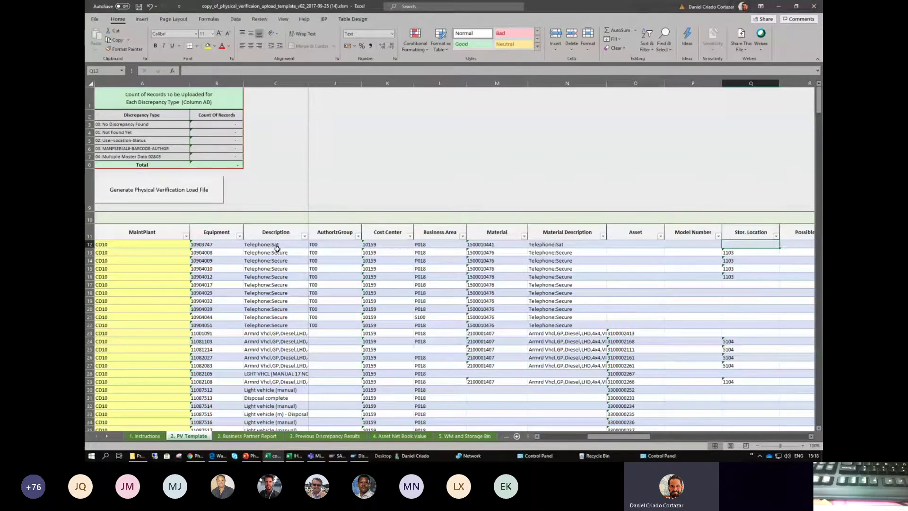
key(Right)
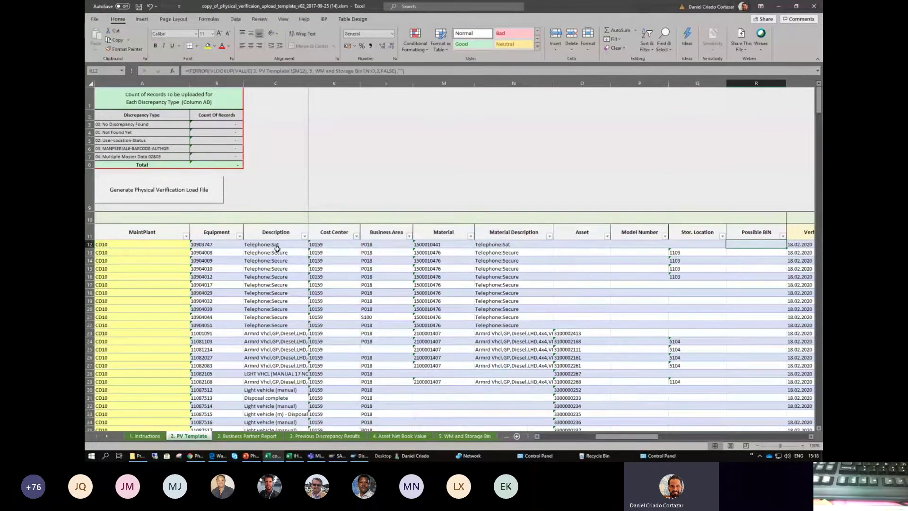
key(Right)
key(Right)
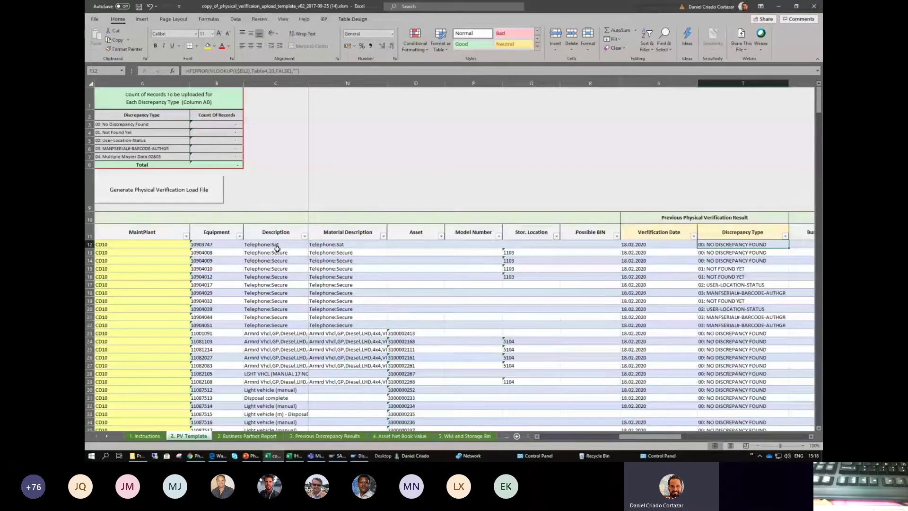
key(Left)
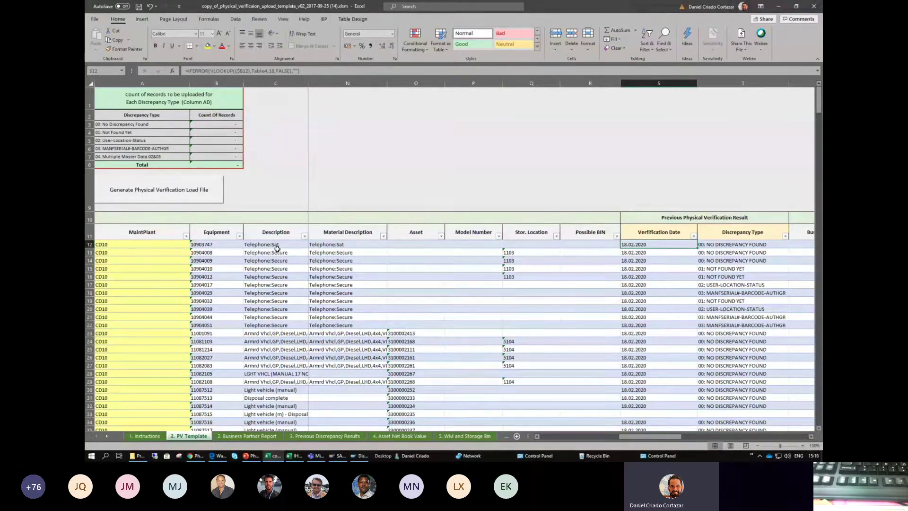
key(Right)
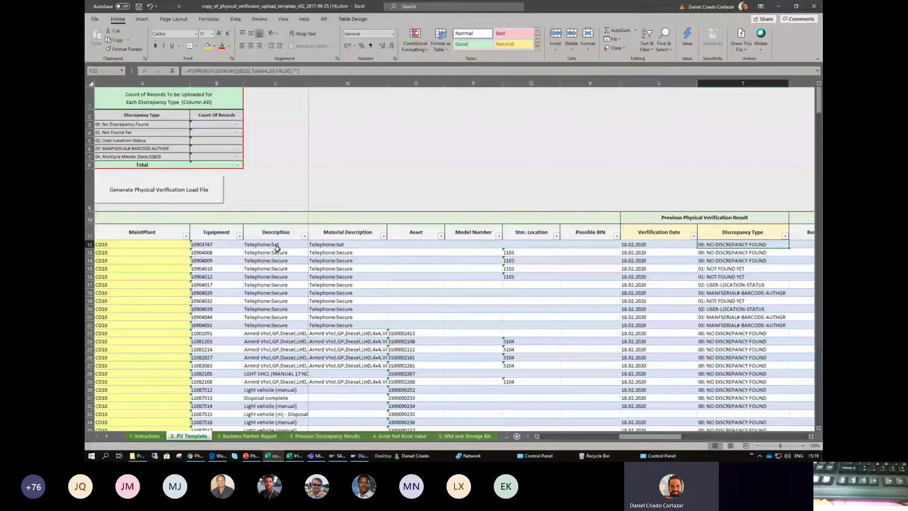
key(Right)
key(Right)
key(Right)
key(Right)
key(Right)
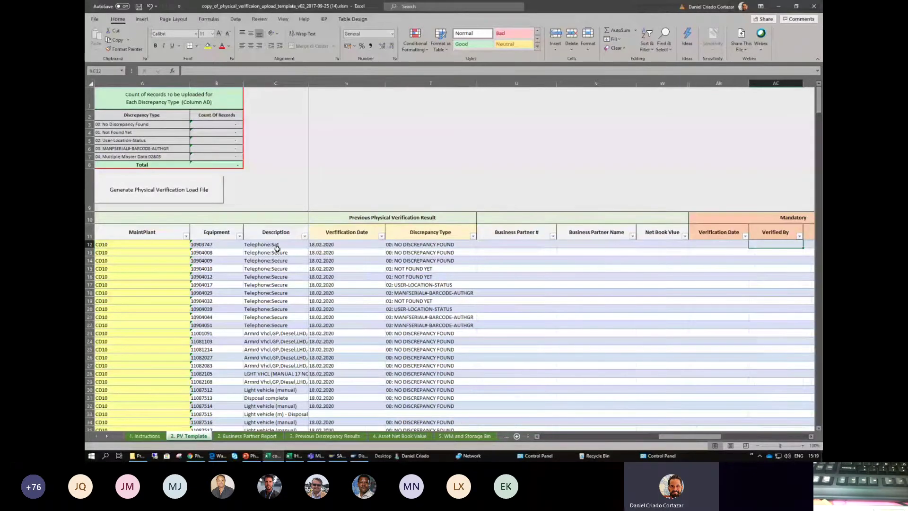
- Move among the mandatory Verification Date, Verified By and Discrepancy Type cells and their Mandatory heading
key(Left)
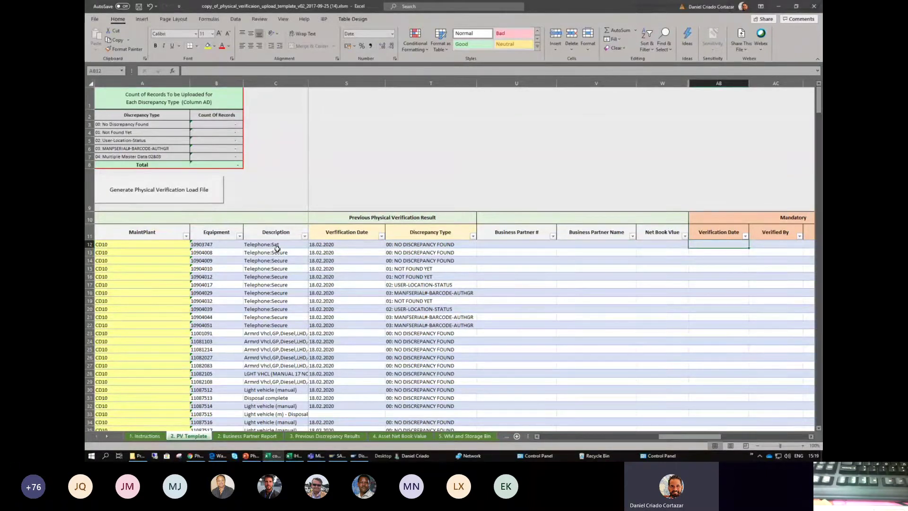
key(Right)
key(Left)
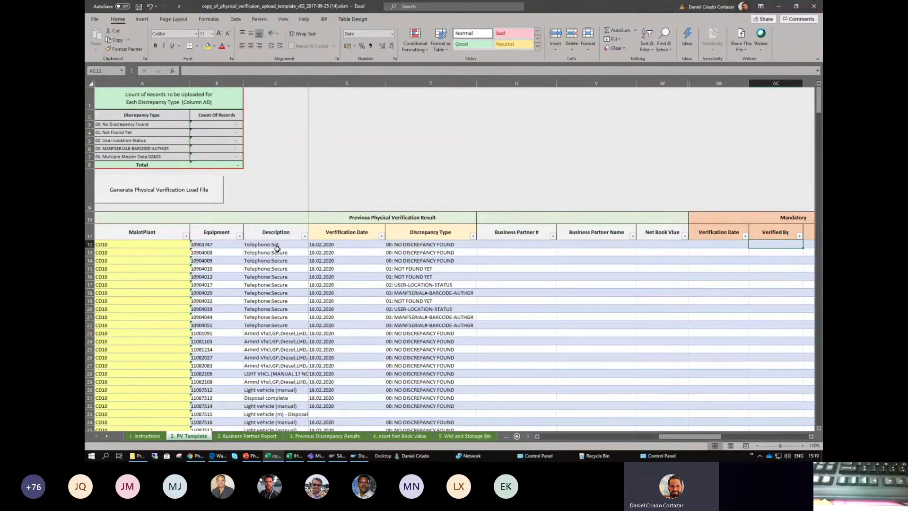
key(Right)
key(Right)
key(Left)
key(Left)
key(Up)
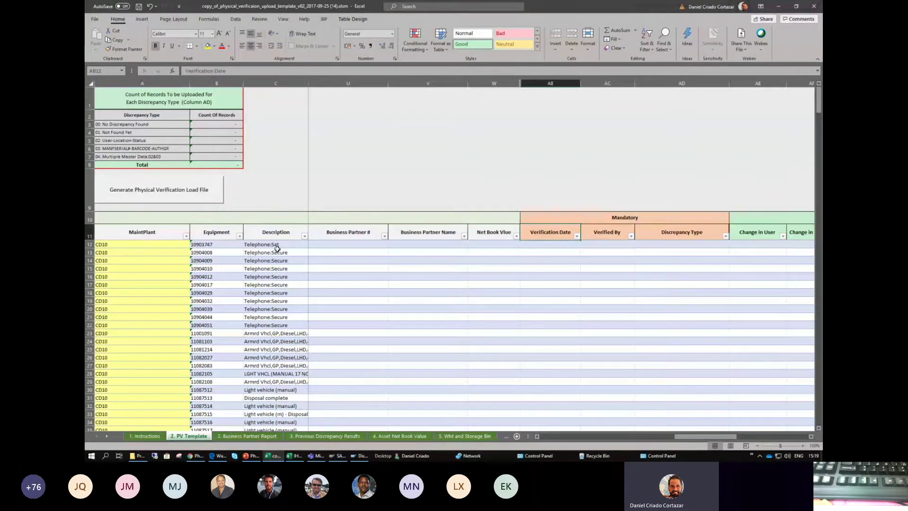
key(Up)
key(Down)
key(Down)
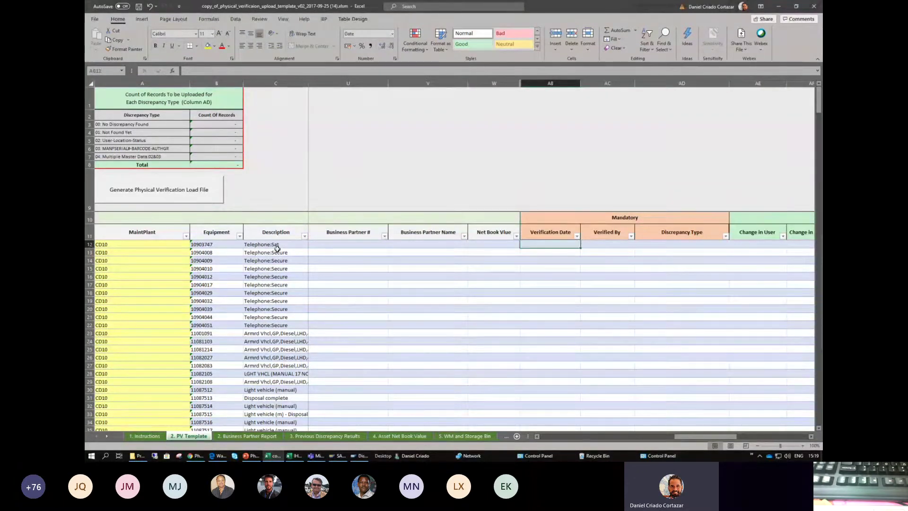
key(Right)
key(Right)
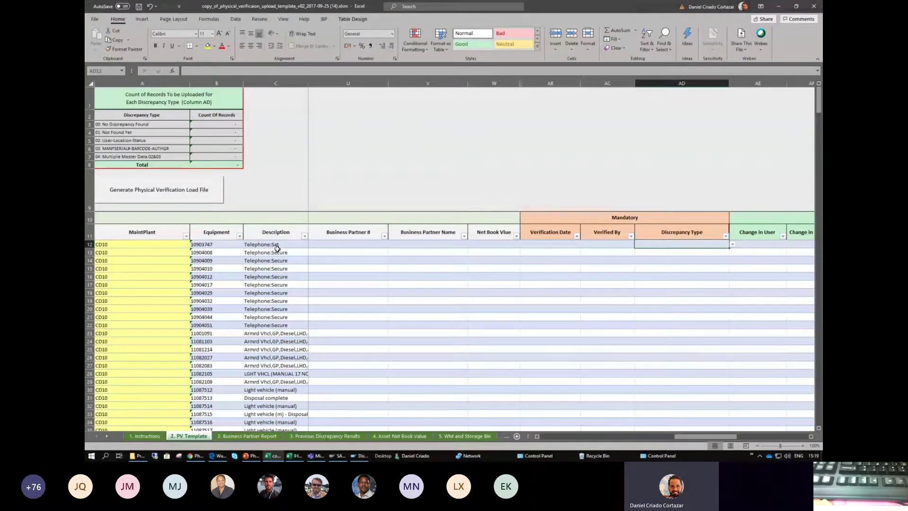
- Compare with the previous Verification Date and Discrepancy Type results, then switch to the training presentation
key(Left)
key(Left)
key(Left)
key(Left)
key(Left)
key(Left)
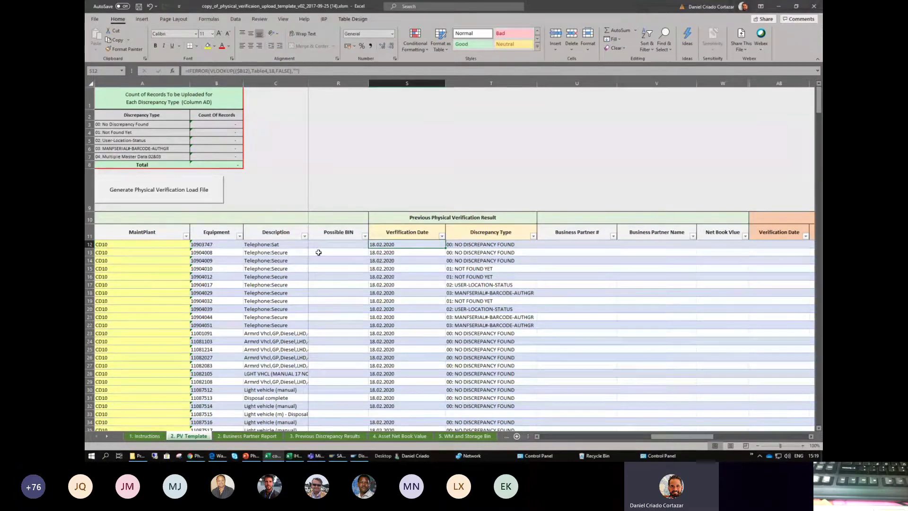
key(Right)
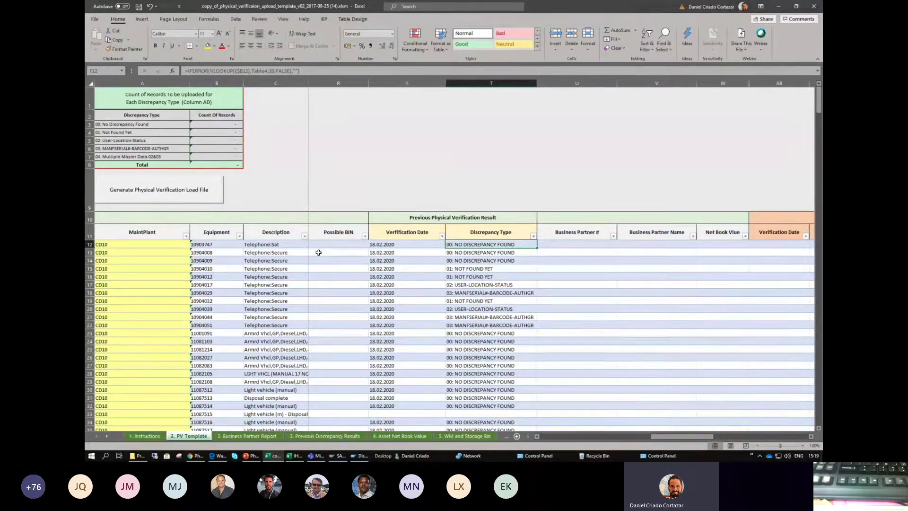
key(Right)
key(Right)
key(Right)
key(Right)
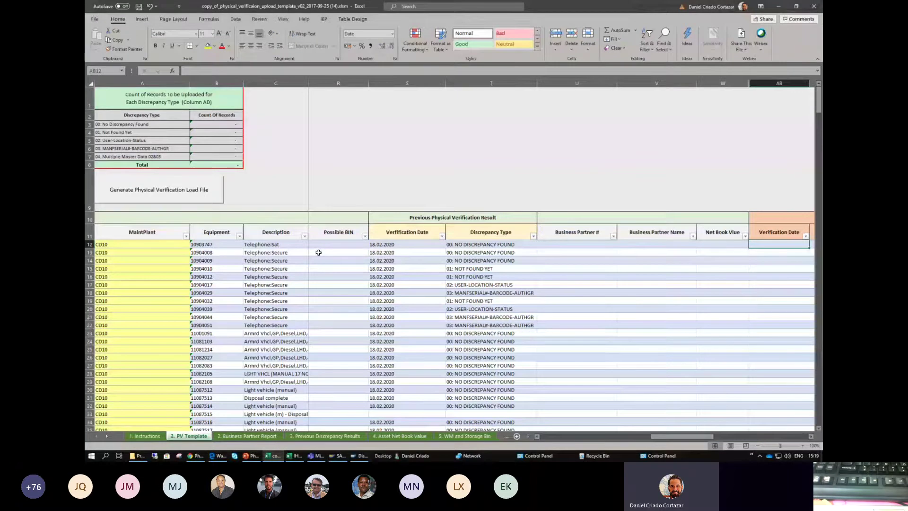
key(Right)
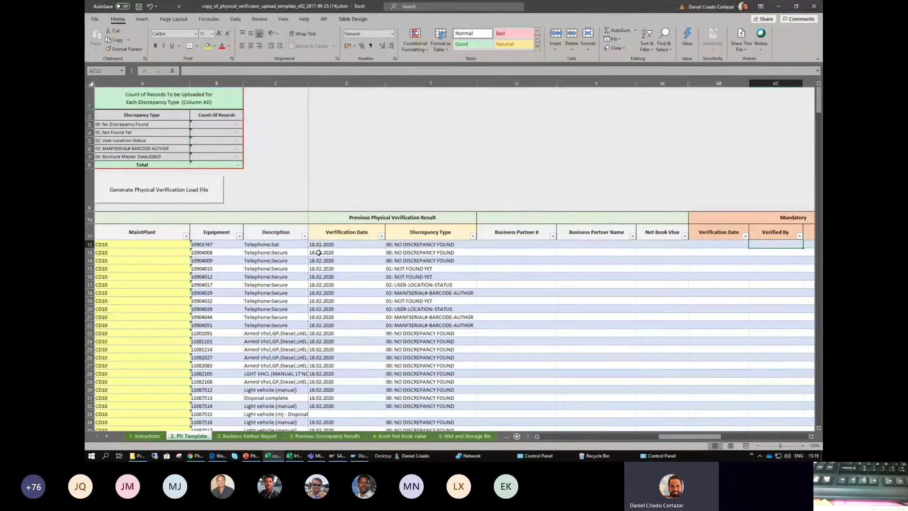
key(Left)
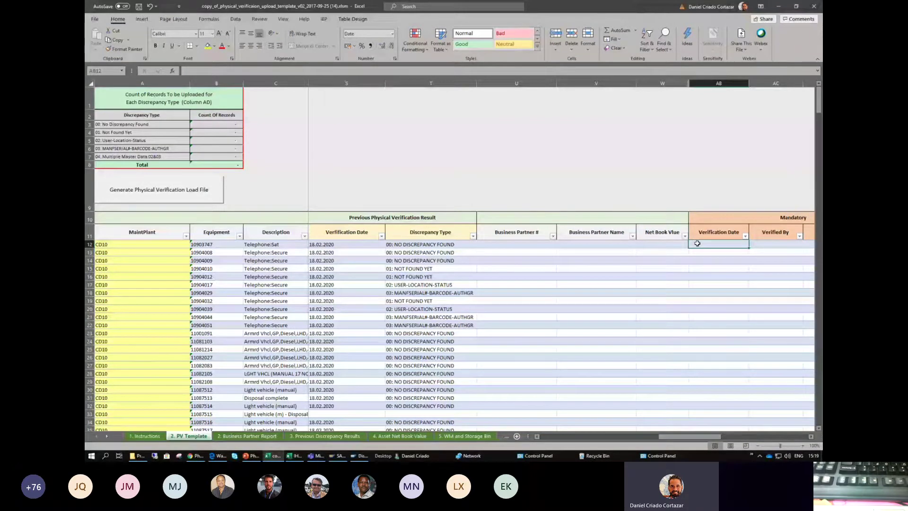
key(alt+Tab)
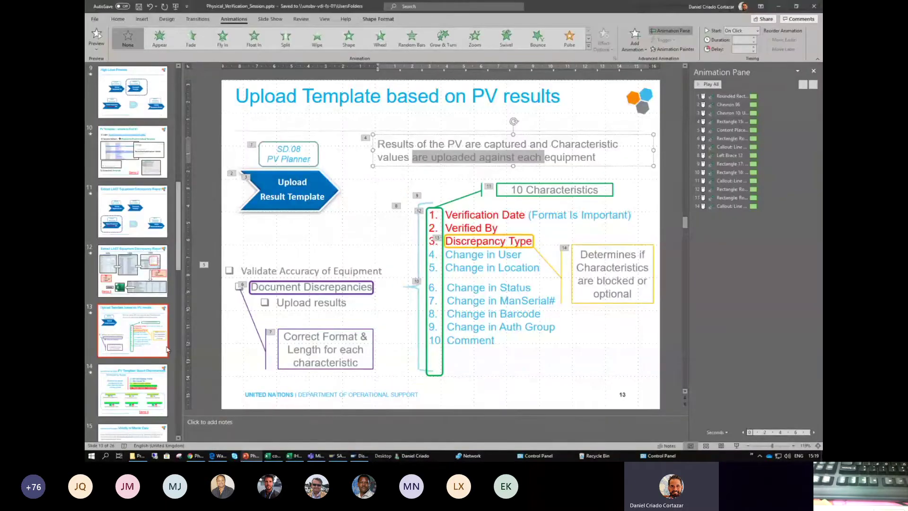
- Emphasise the format-is-important note, then move through Validity of Master Data to the Prepare PV Template slide
drag(541, 215, 626, 215)
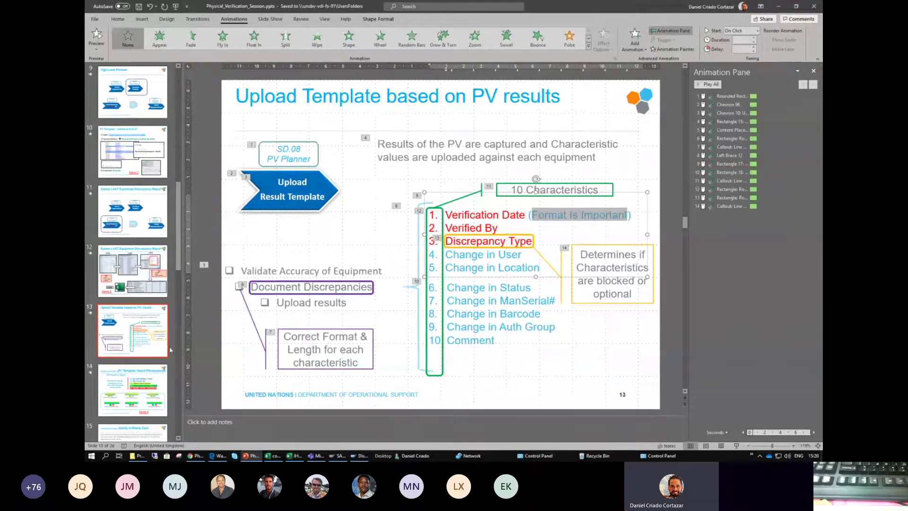
click(133, 433)
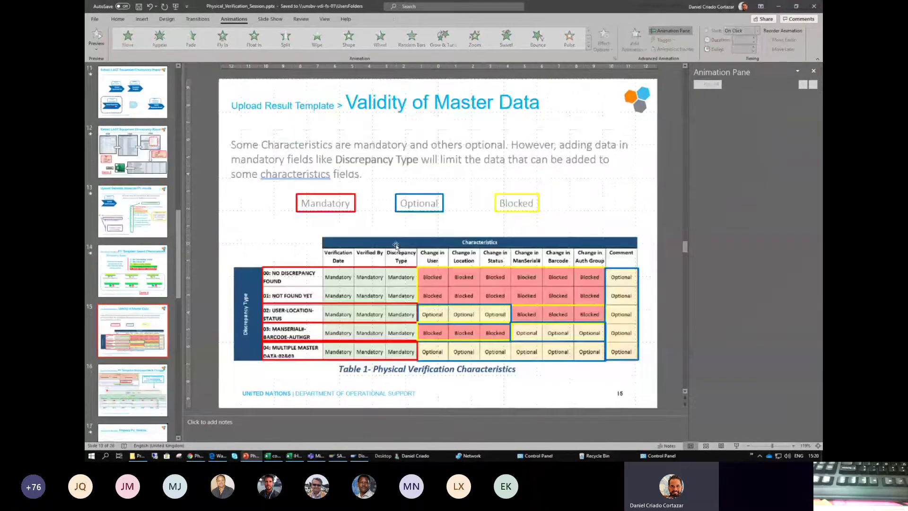
scroll(134, 396, down, 2)
click(134, 396)
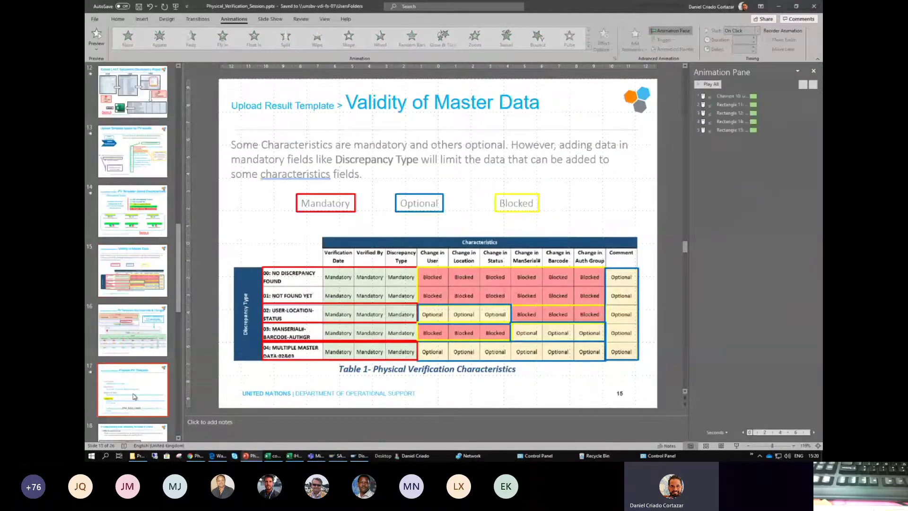
- Highlight the day, month and year of 12.09.2018 and the DD.MM.YY date format guidance
click(334, 200)
double_click(334, 201)
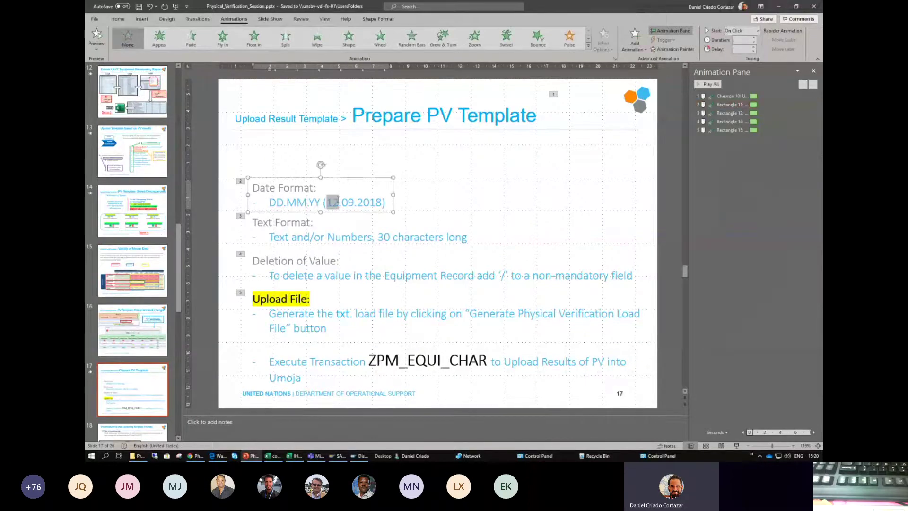
double_click(348, 203)
double_click(373, 202)
drag(266, 188, 380, 216)
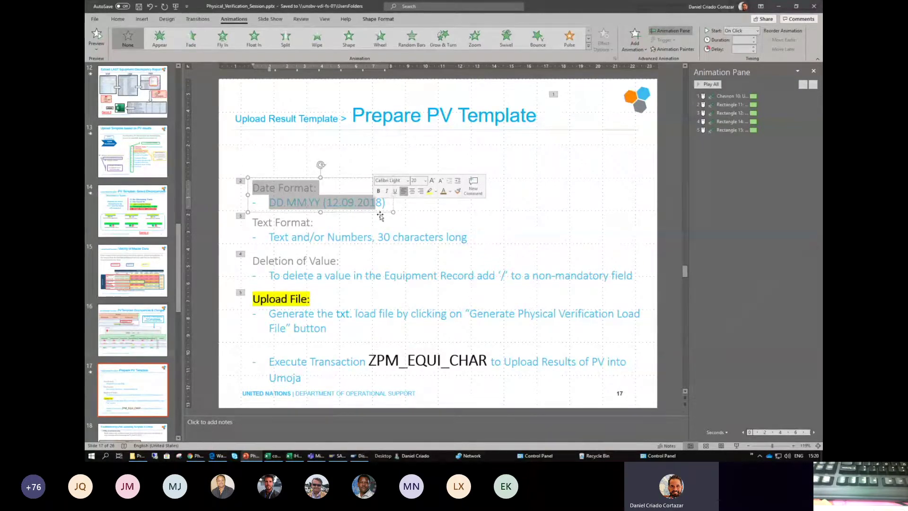
click(363, 203)
- Back in the upload template, enter 26.02.2020 as row 12's Verification Date
key(alt+Tab)
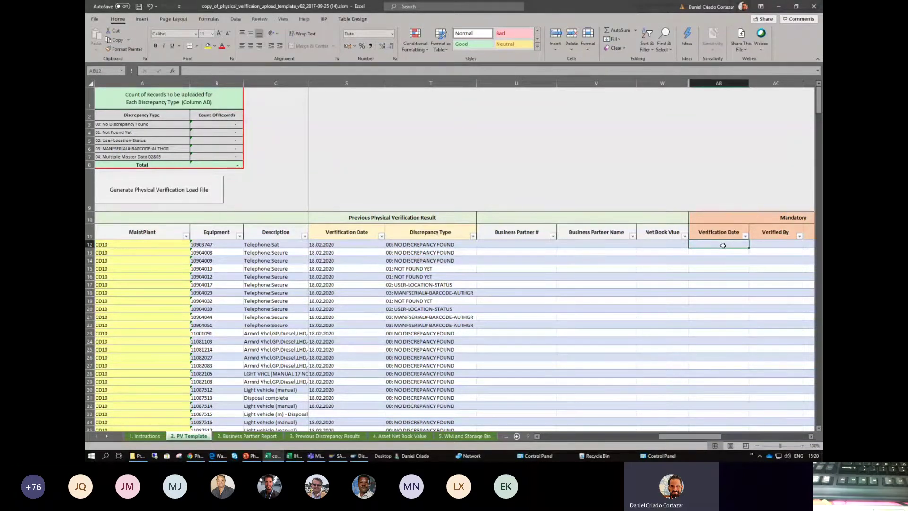
text(2)
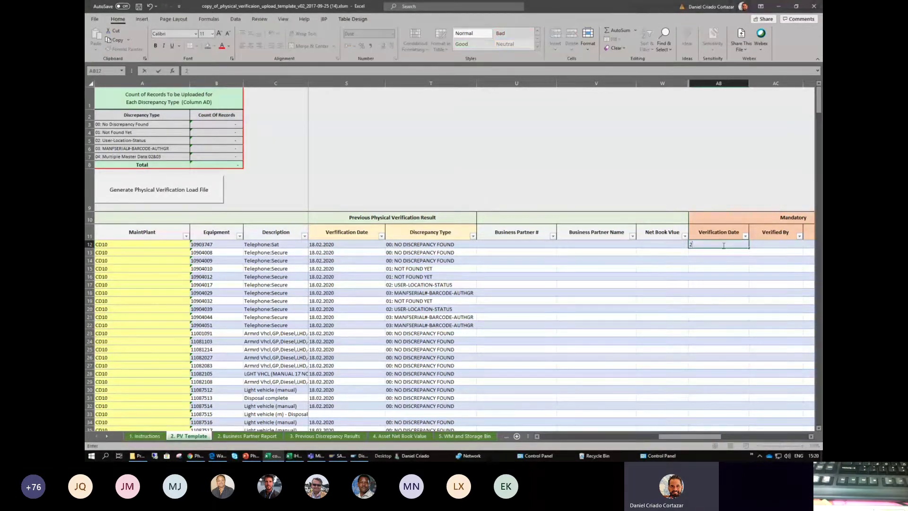
text(6.02)
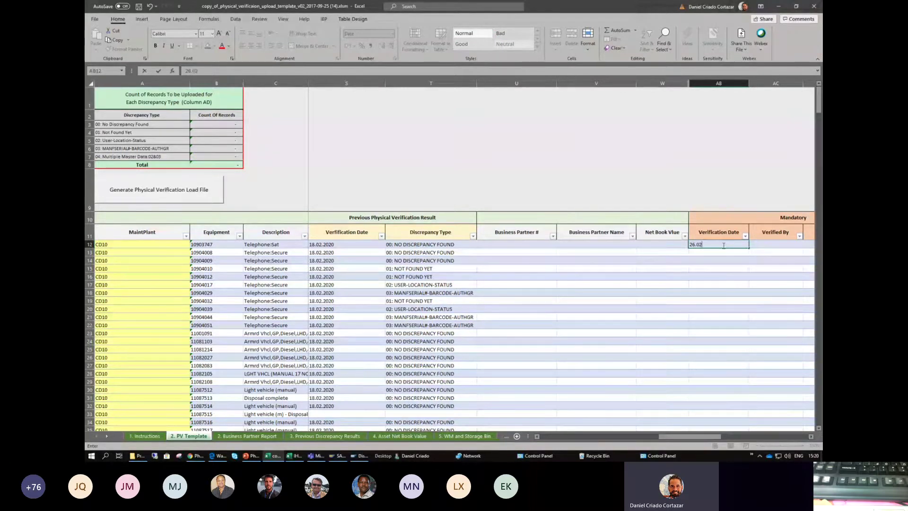
text(.2020)
key(Tab)
scroll(723, 246, right, 2)
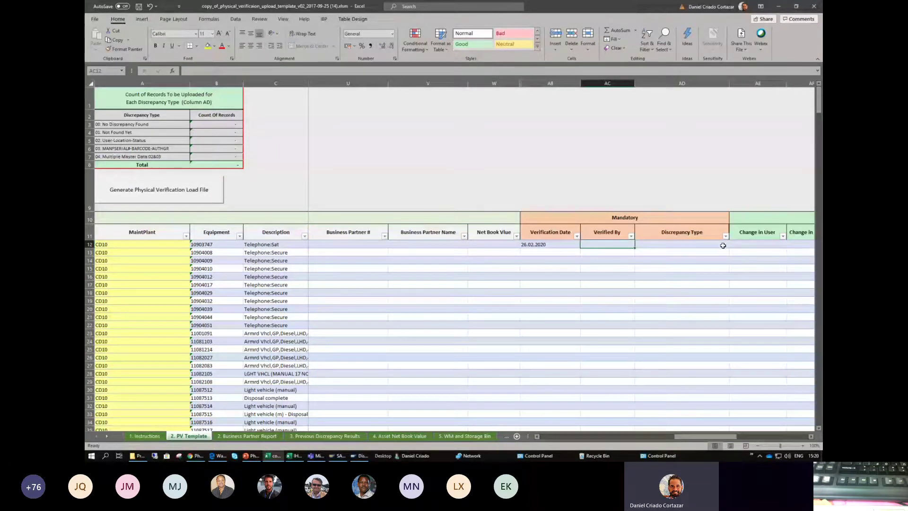
- Review row 12's cost center and partner columns, then enter the verifier's name under Verified By
key(Left)
key(Left)
key(Left)
key(Left)
key(Left)
key(Left)
key(Left)
key(Left)
key(Left)
key(Left)
key(Left)
key(Left)
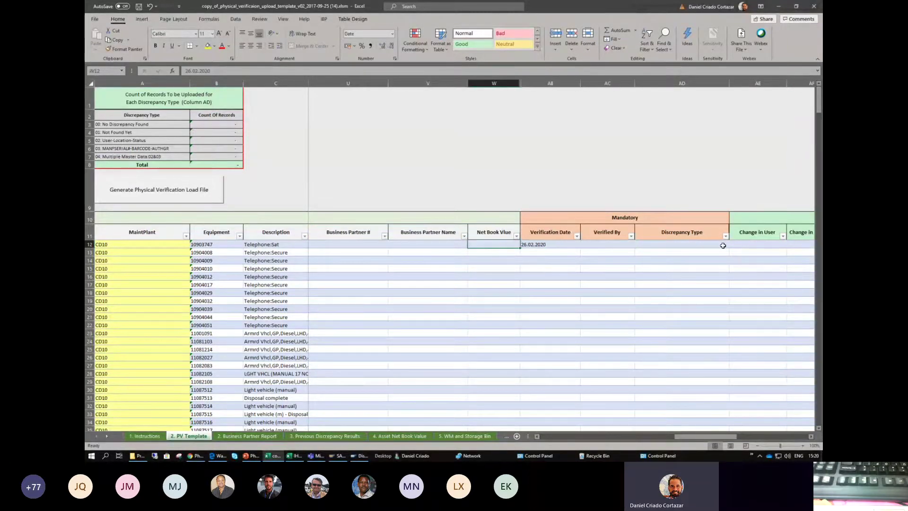
key(Left)
key(Left)
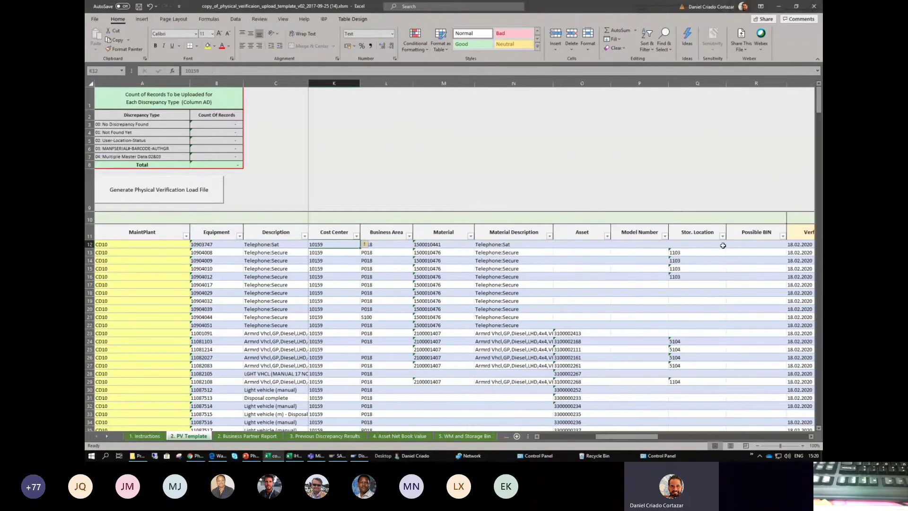
key(Right)
key(Right)
key(Right)
key(Right)
key(Right)
key(Right)
key(Right)
key(Right)
key(Right)
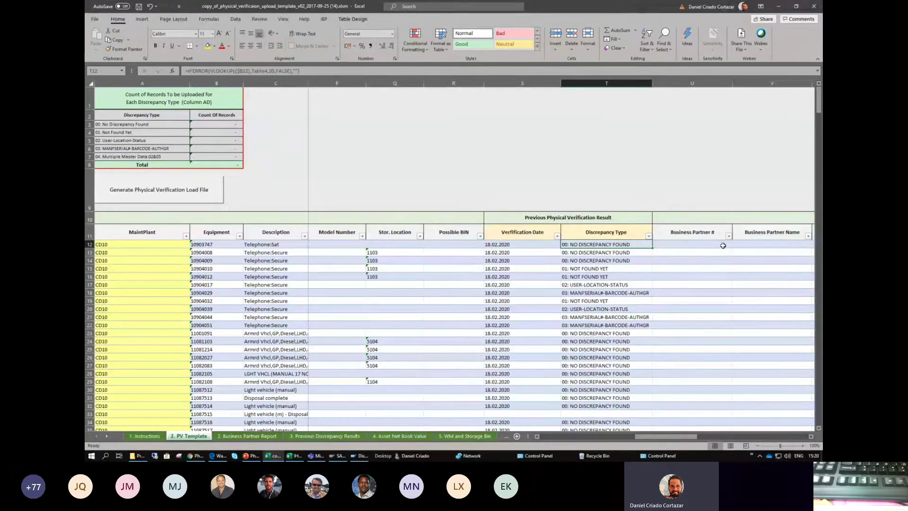
key(Right)
key(Right)
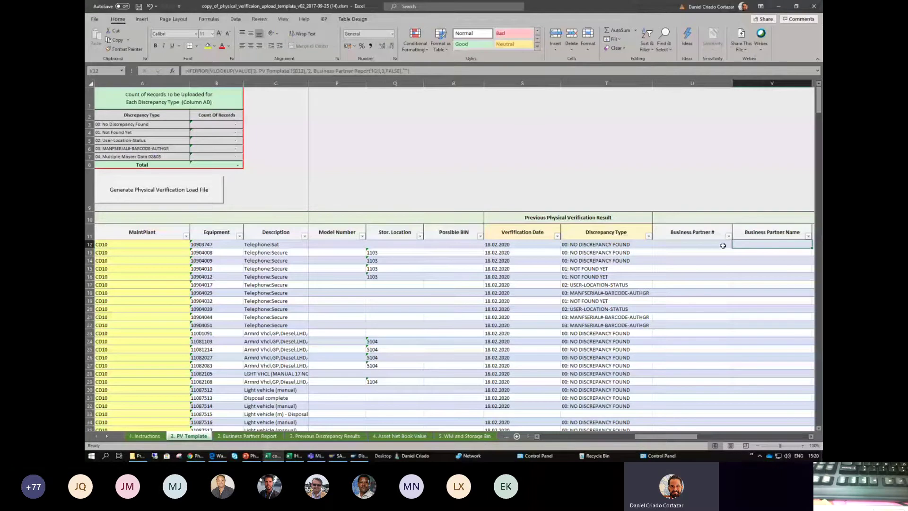
key(Right)
key(Right)
key(Right)
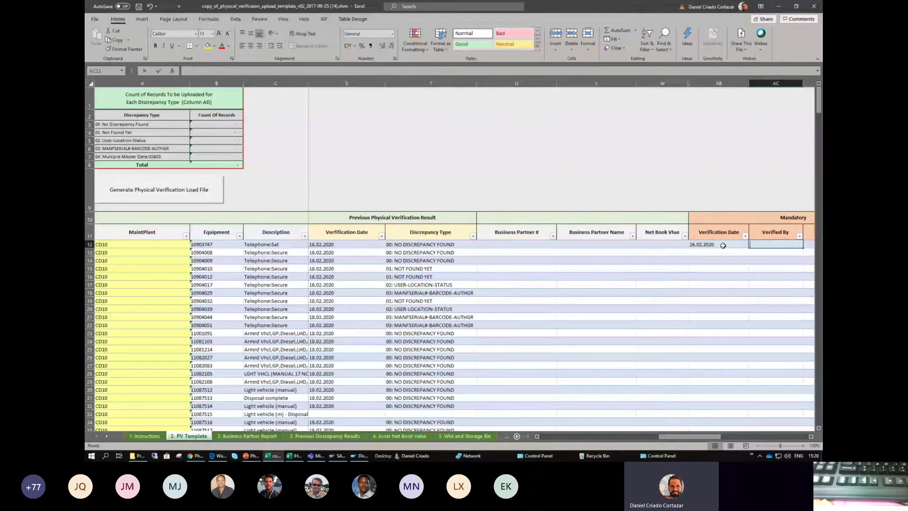
key(Tab)
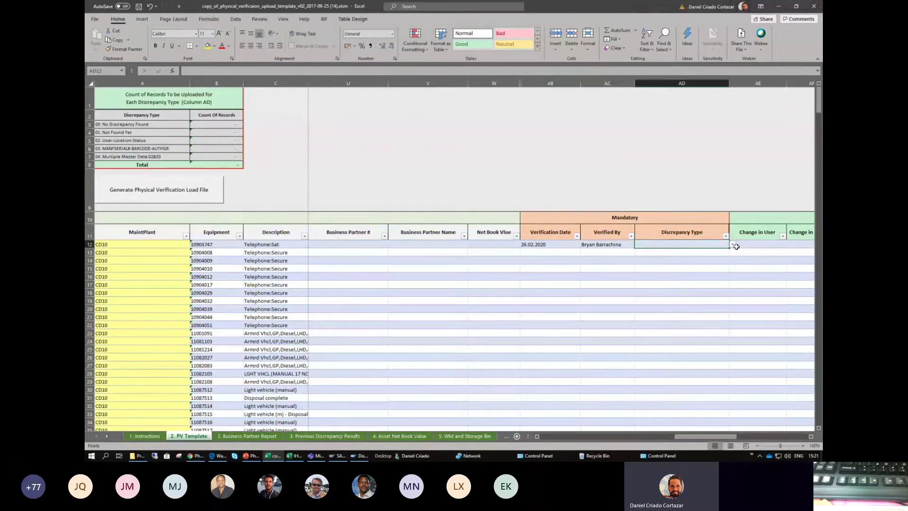
- Pick 02: USER-LOCATION-STATUS from row 12's Discrepancy Type dropdown
click(734, 245)
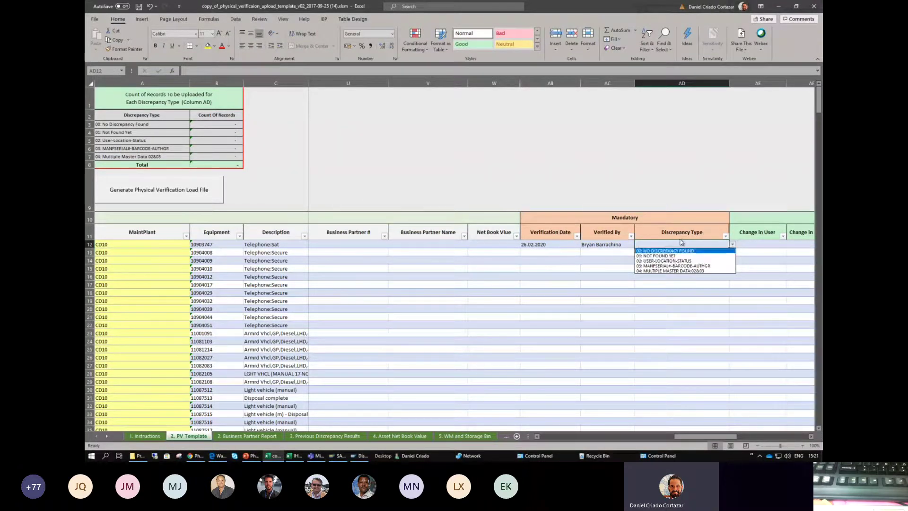
click(713, 242)
click(732, 244)
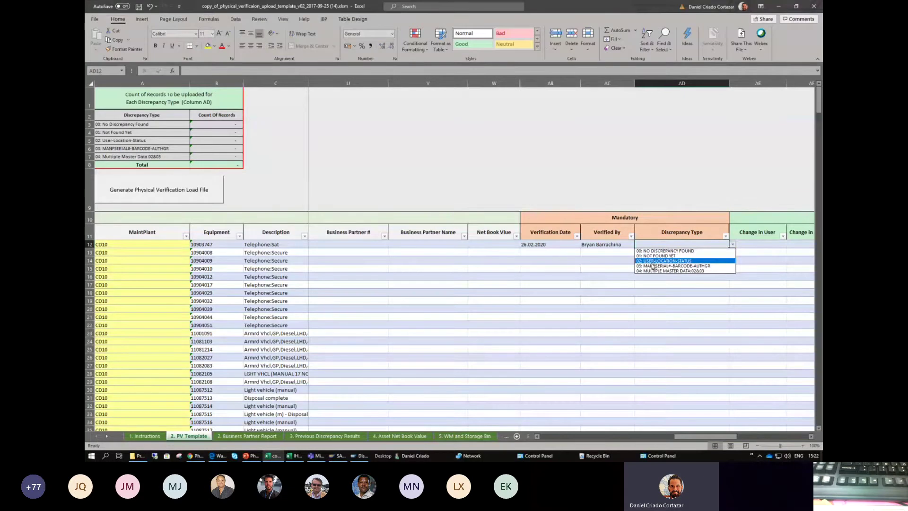
click(660, 261)
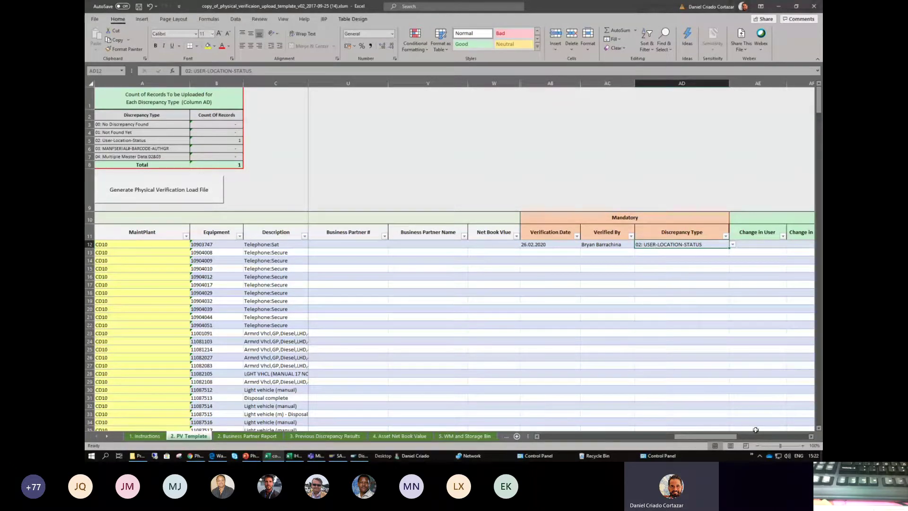
drag(714, 438, 753, 432)
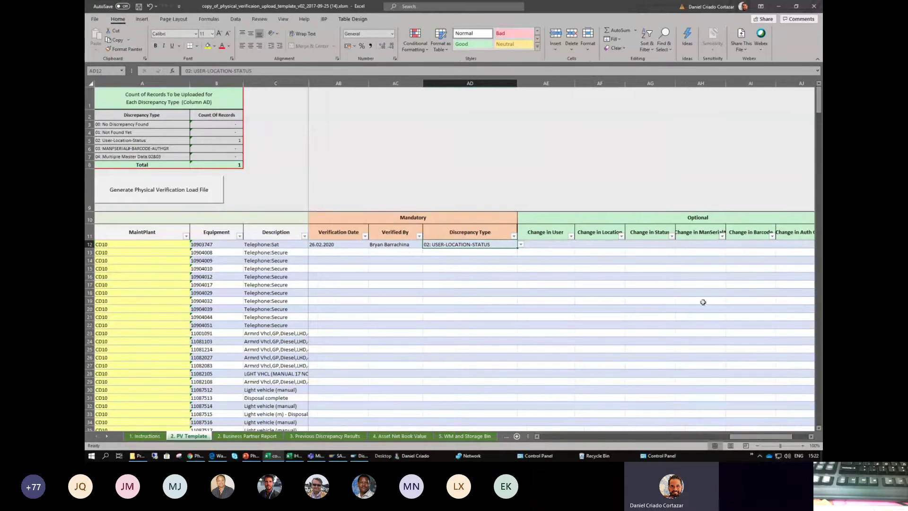
click(672, 225)
click(671, 226)
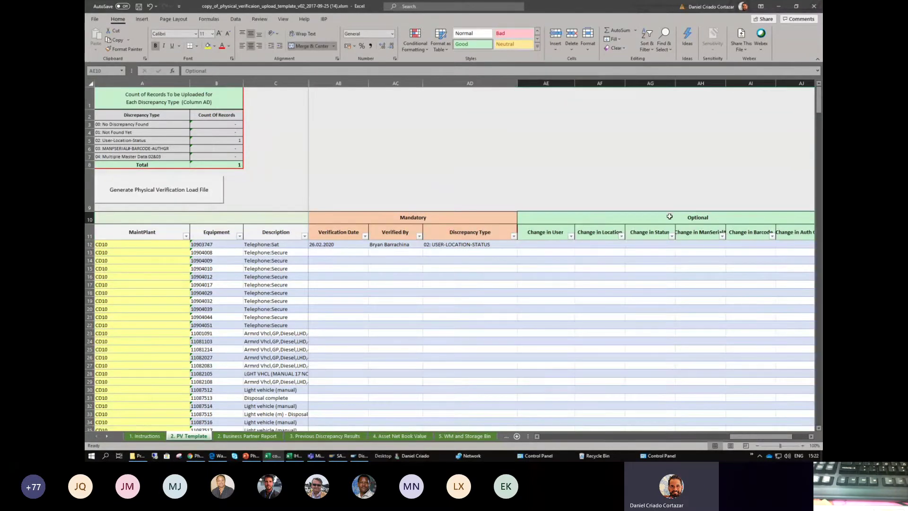
click(546, 233)
click(589, 233)
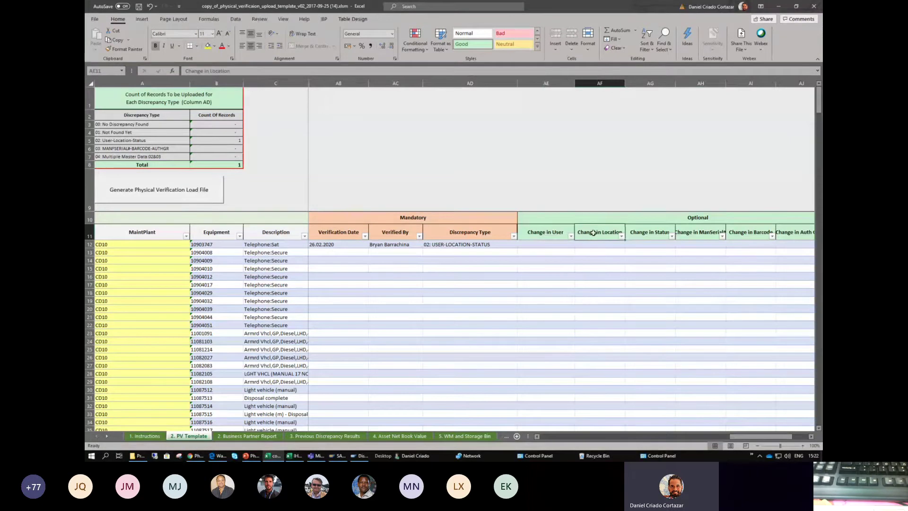
click(640, 233)
drag(641, 233, 565, 231)
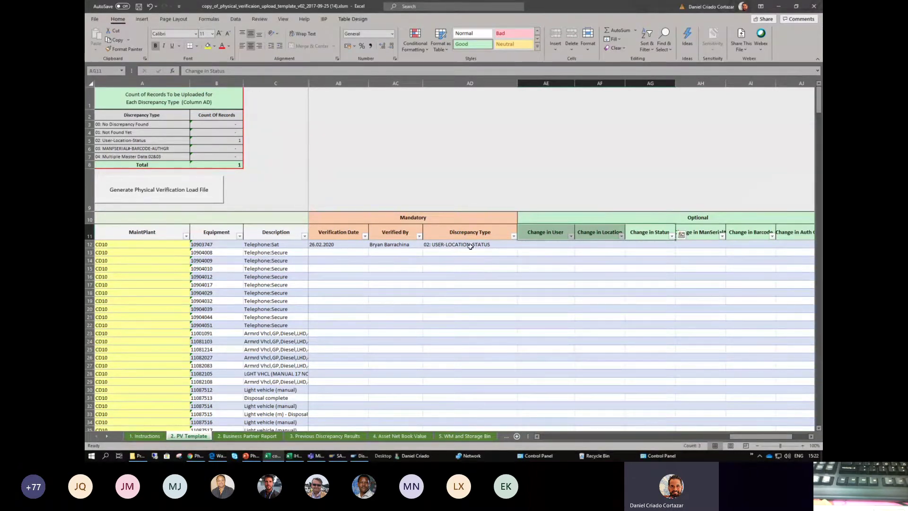
click(688, 234)
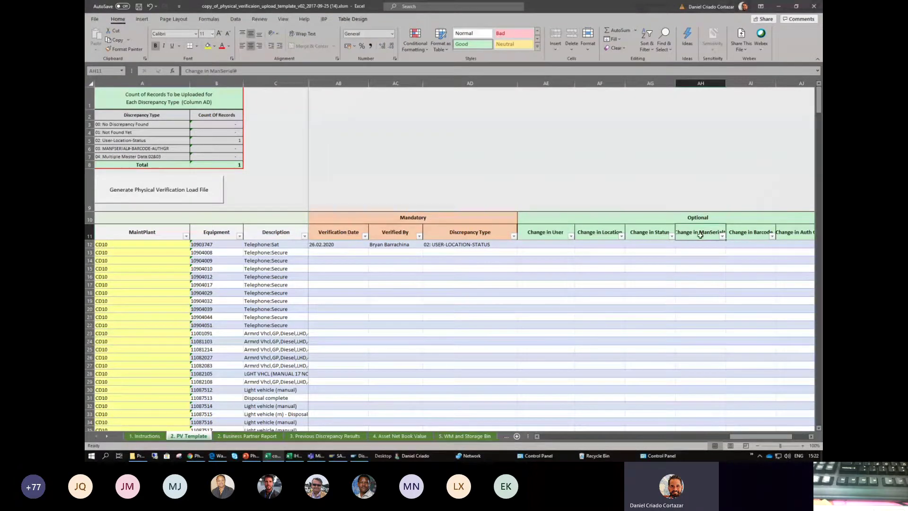
click(740, 233)
click(793, 231)
click(500, 242)
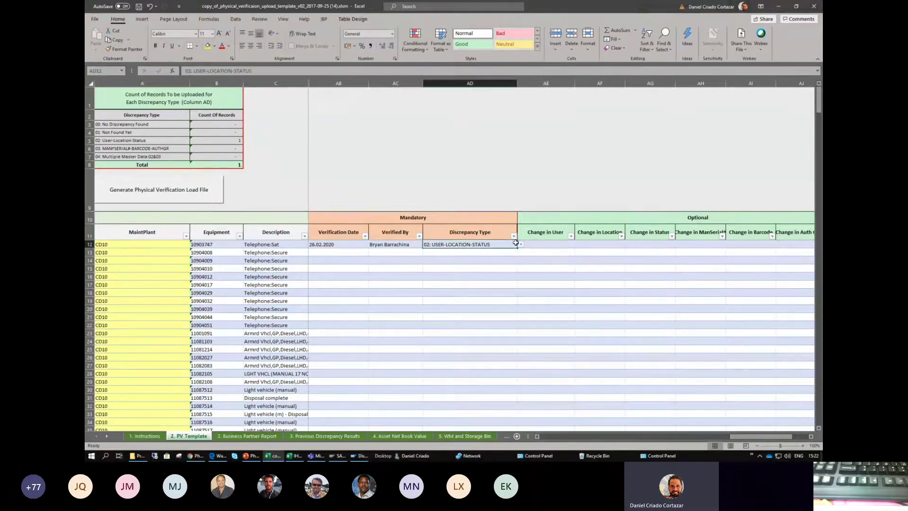
click(520, 245)
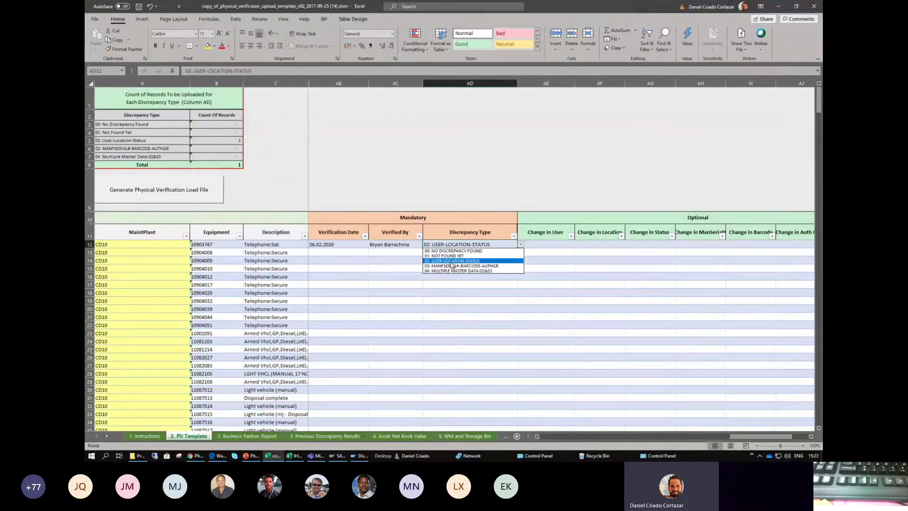
click(447, 261)
click(543, 244)
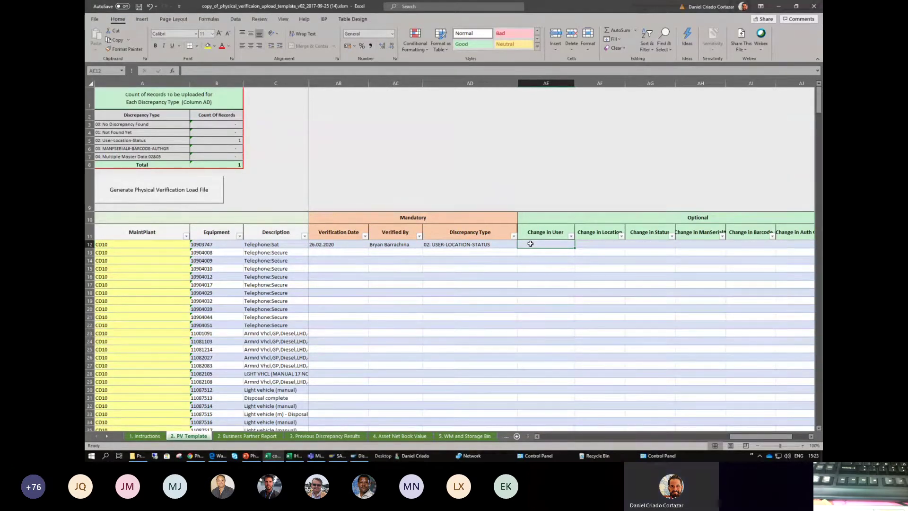
- Enter a Change in User note in AE12 stating the equipment belongs to another person
double_click(531, 244)
text(Equip)
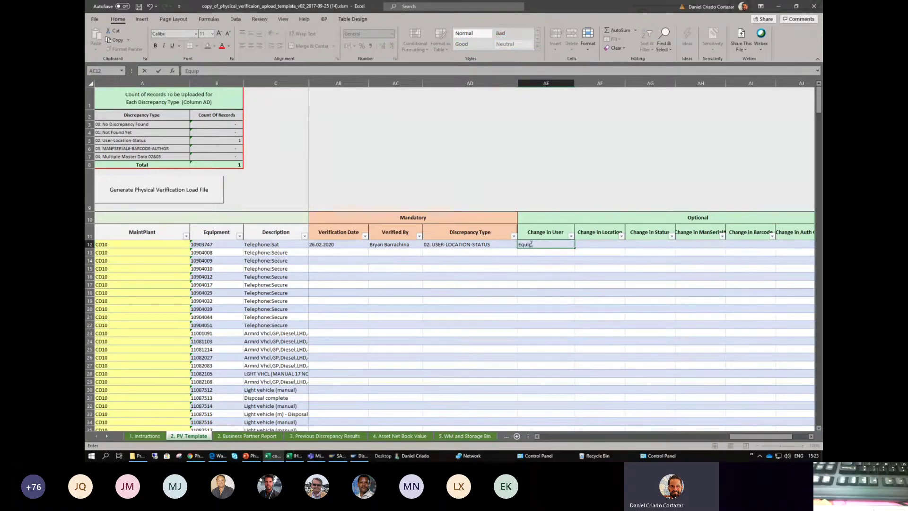
text(. belongs to Cyrille)
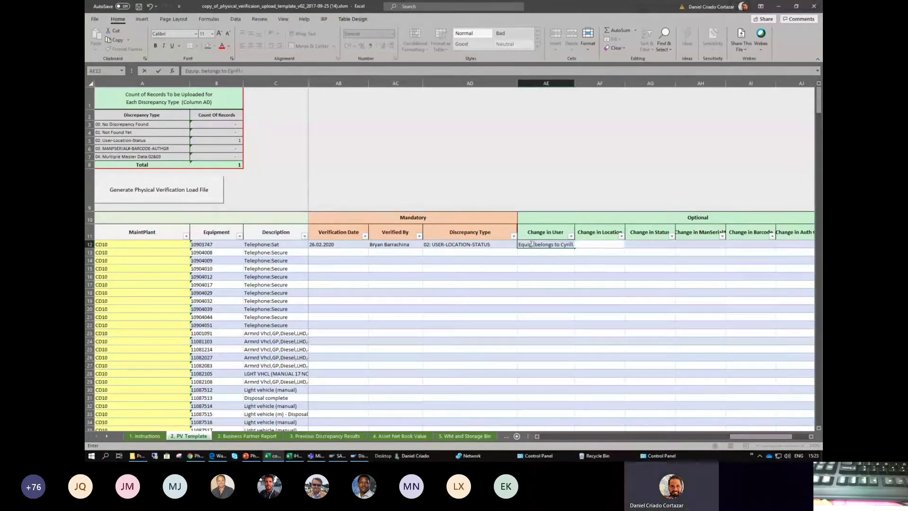
key(Return)
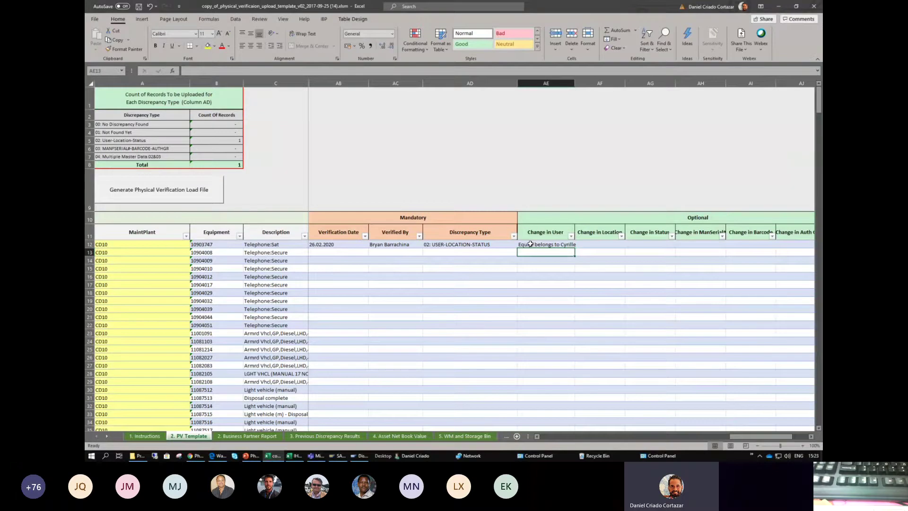
- Review the Optional and Mandatory column groups and row 12's date, verifier and discrepancy type
click(548, 216)
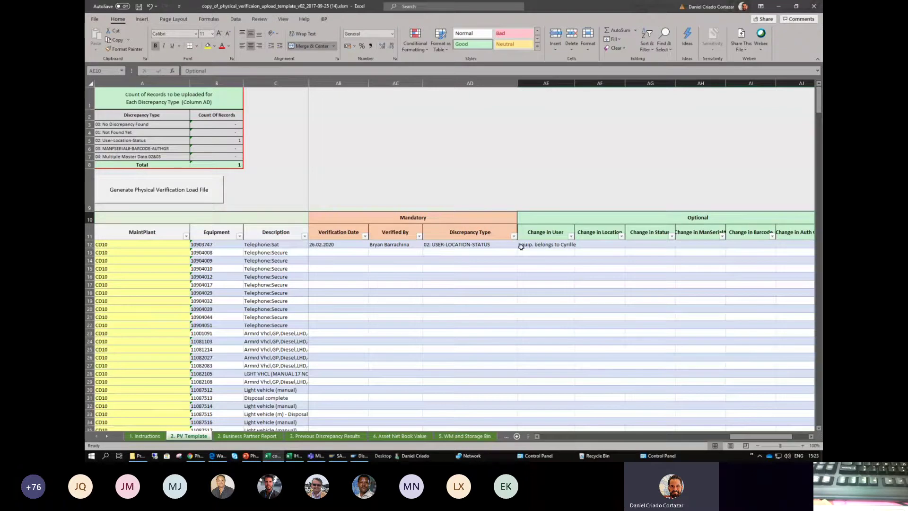
click(549, 243)
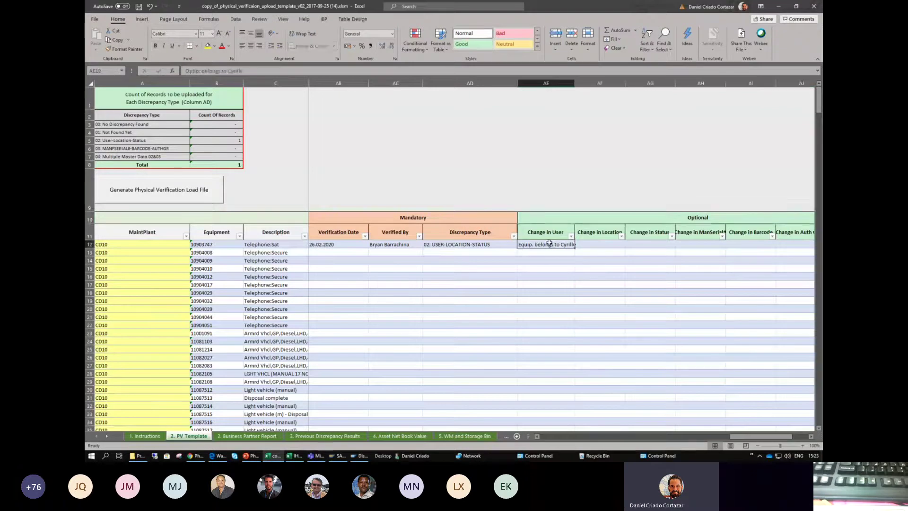
click(549, 218)
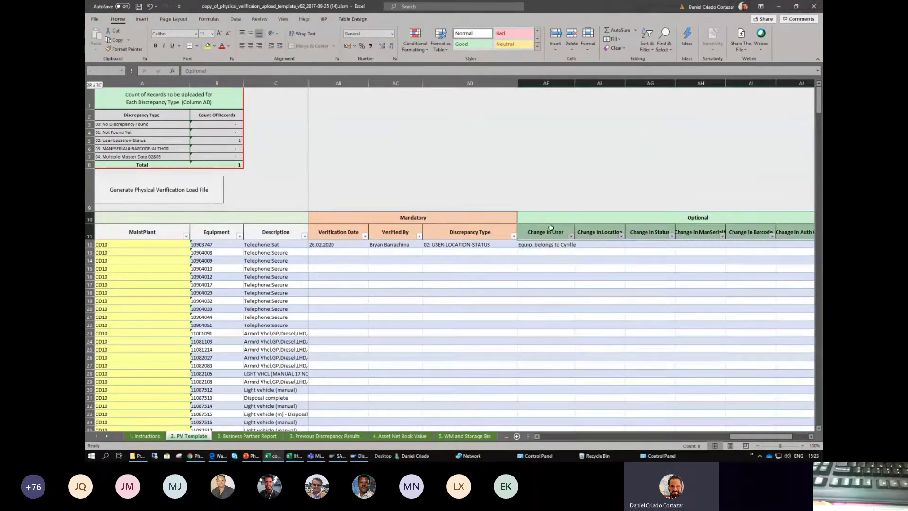
mouse_move(761, 437)
mouse_down()
mouse_move(771, 437)
mouse_move(761, 438)
mouse_up()
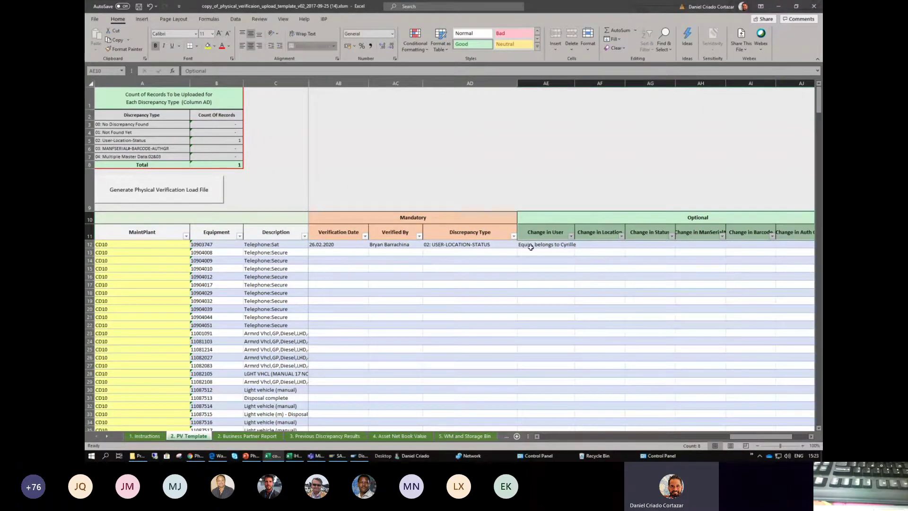
click(452, 219)
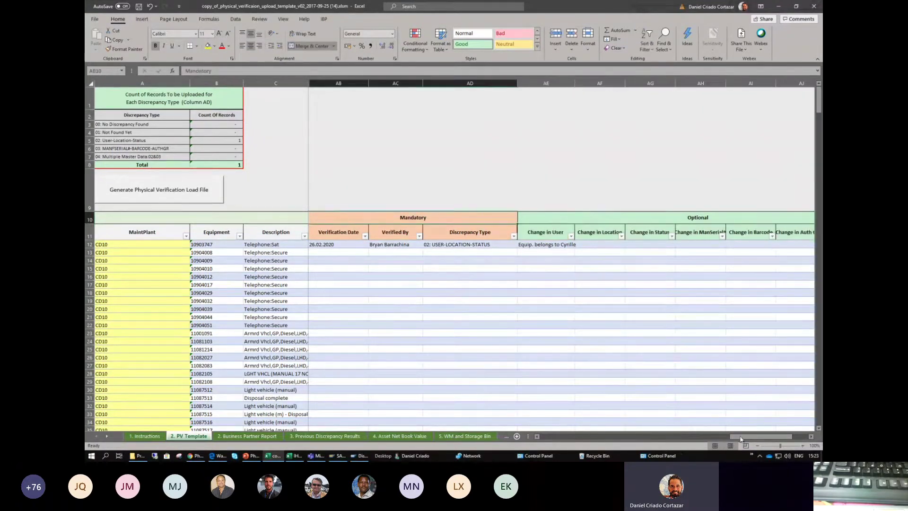
click(343, 244)
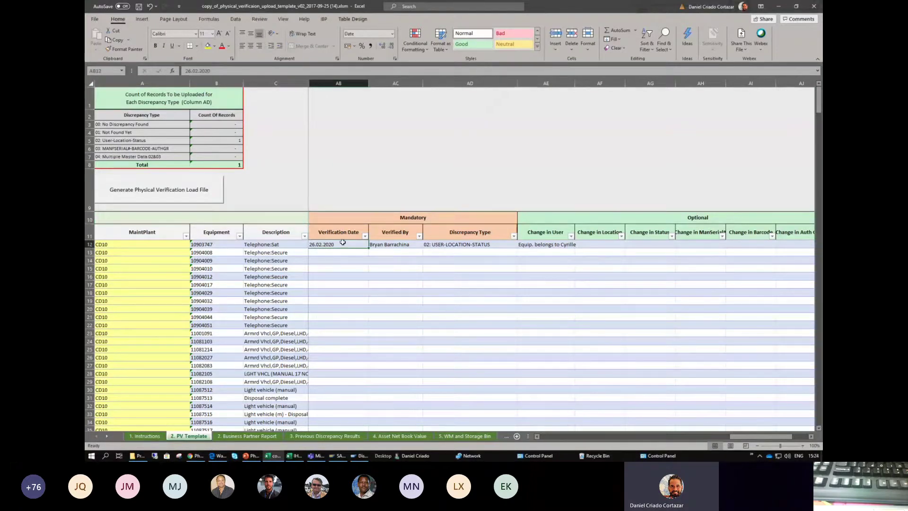
click(388, 245)
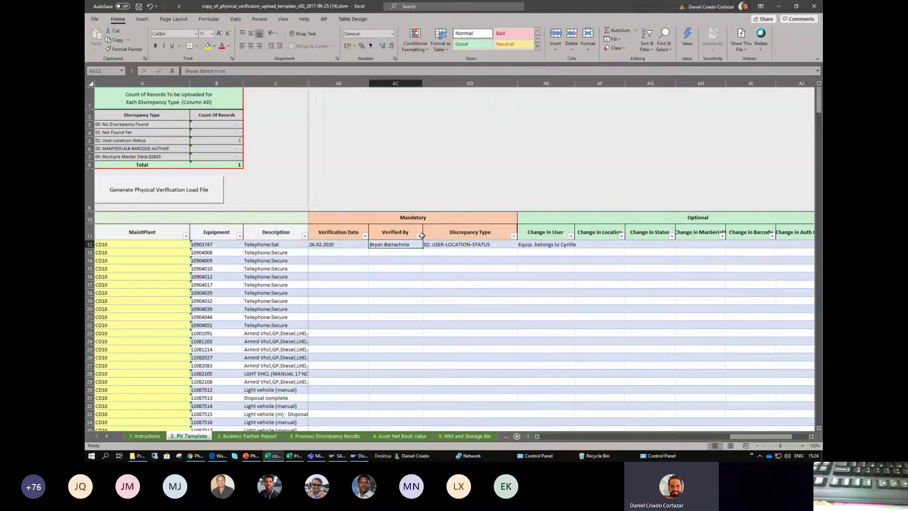
click(476, 244)
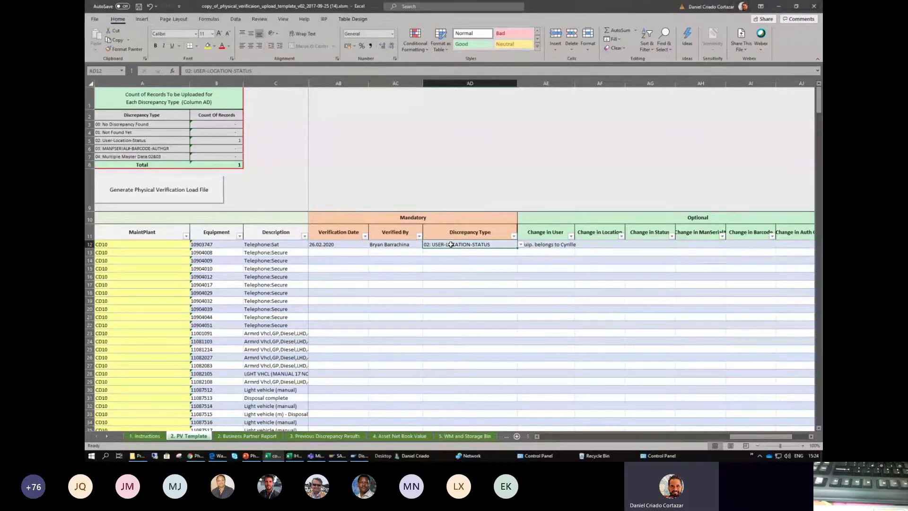
click(396, 253)
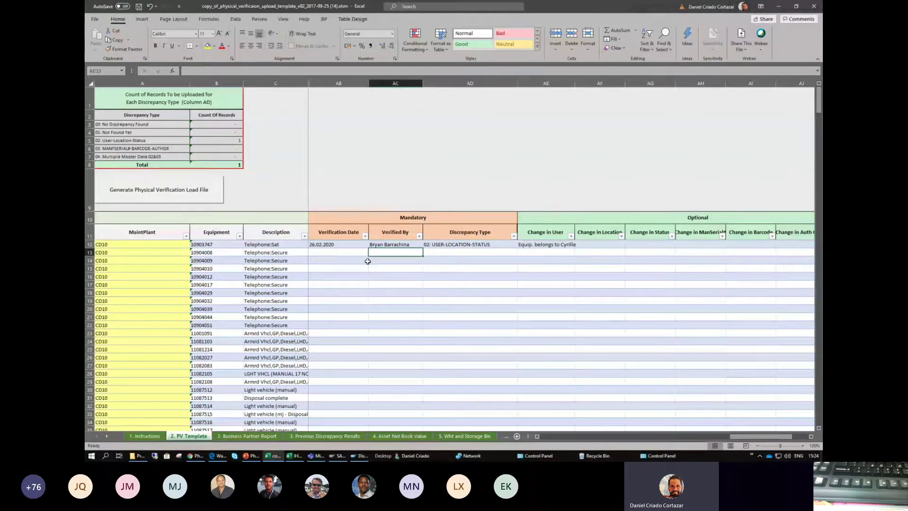
key(Left)
key(Left)
key(Left)
key(Left)
key(Right)
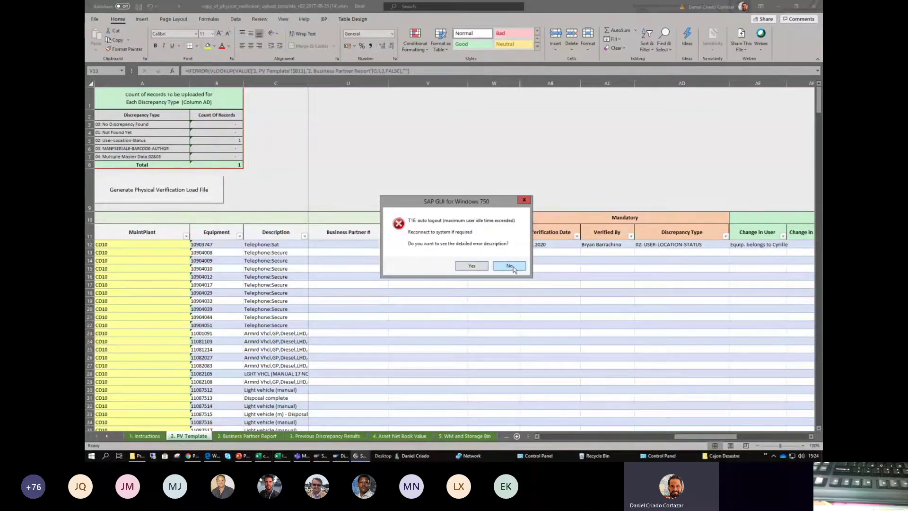
- Dismiss the SAP auto-logout error without details and select row 13's equipment record
click(509, 265)
drag(704, 436, 551, 439)
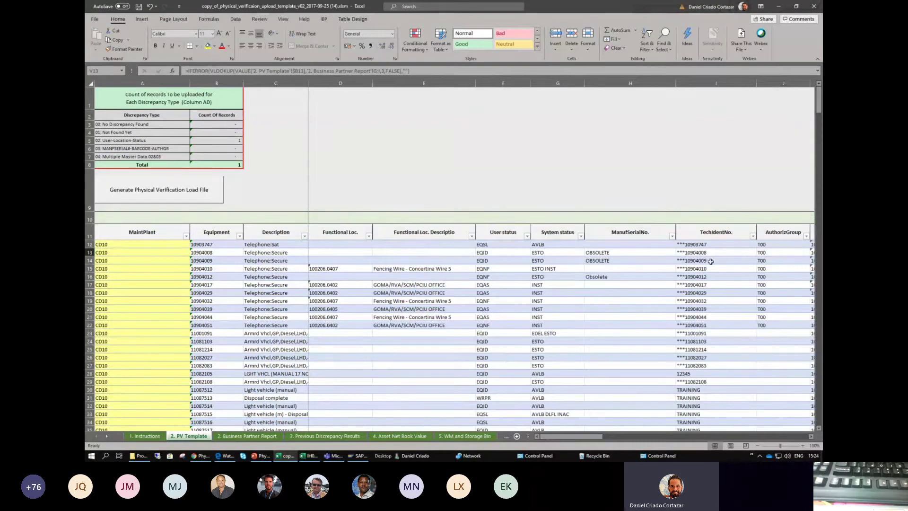
click(250, 254)
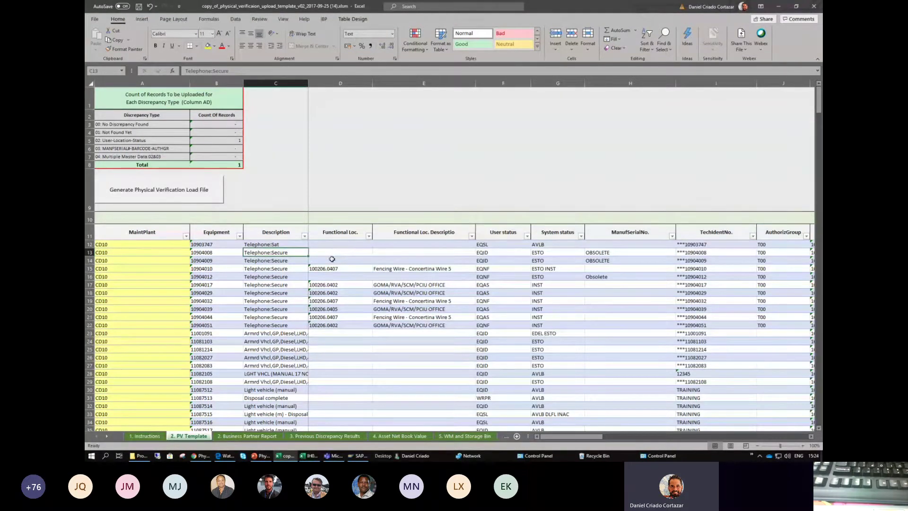
- Move along row 13 past authorization group, storage location 1103 and old discrepancy type to Verification Date
key(Right)
key(Right)
key(Right)
key(Right)
key(Right)
key(Right)
key(Right)
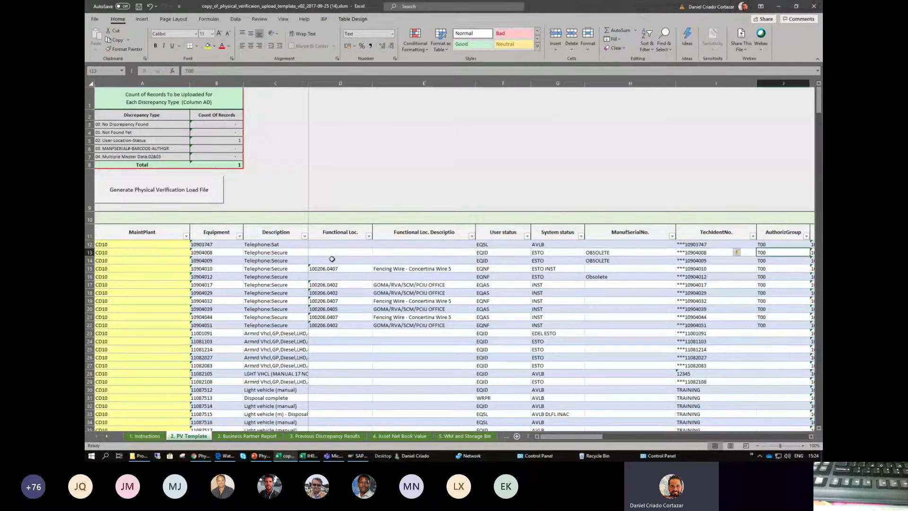
key(Right)
key(Right)
key(Right)
key(Right)
key(Right)
key(Right)
key(Right)
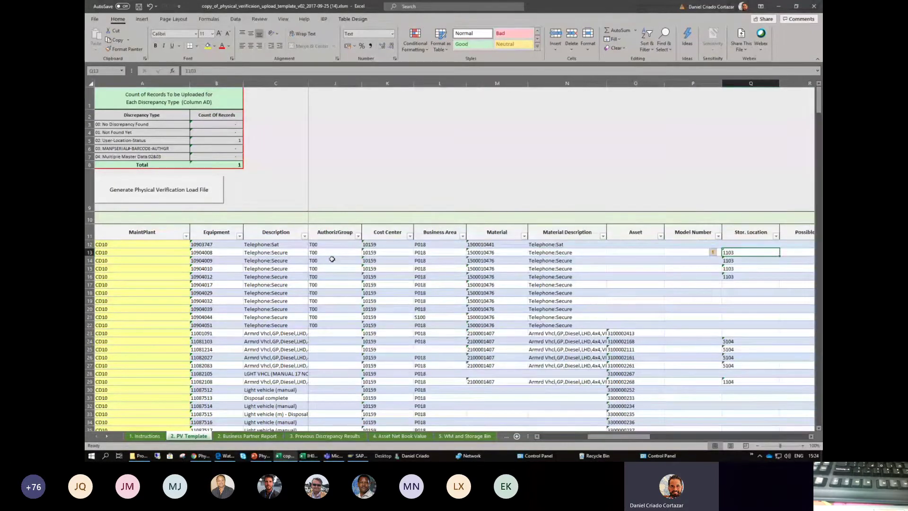
key(Right)
key(Right)
key(Right)
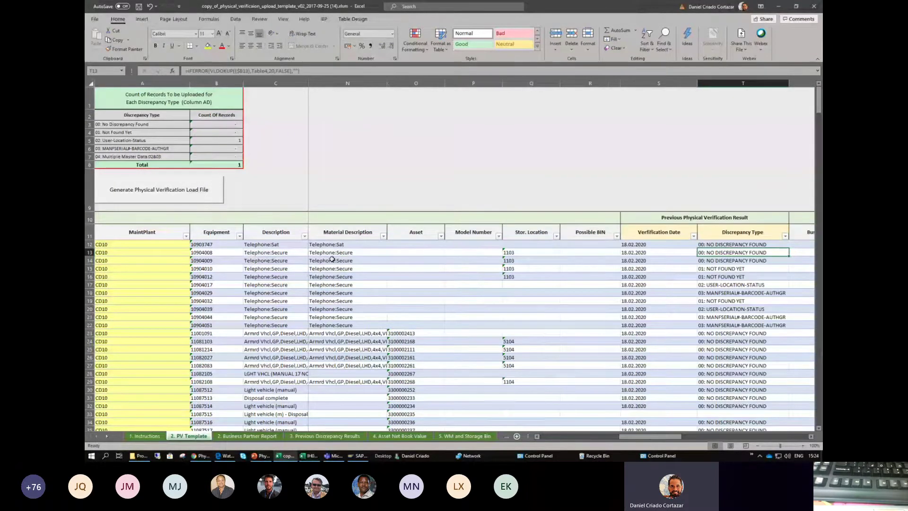
key(Left)
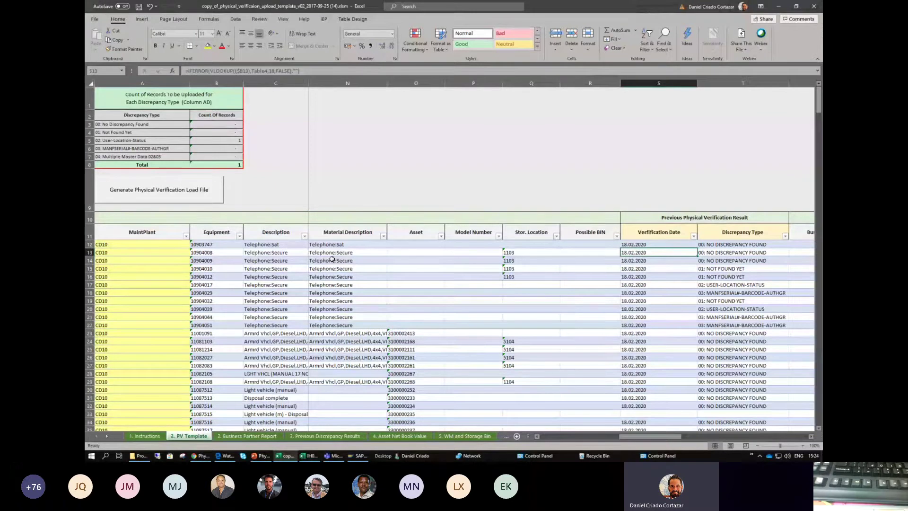
key(Right)
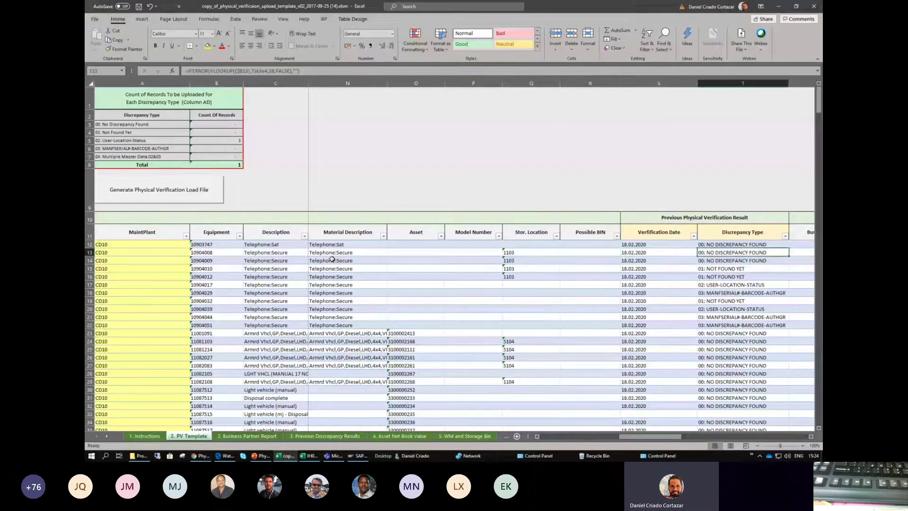
key(Right)
key(Right)
key(Right)
key(Right)
key(Right)
key(Right)
key(Right)
key(Right)
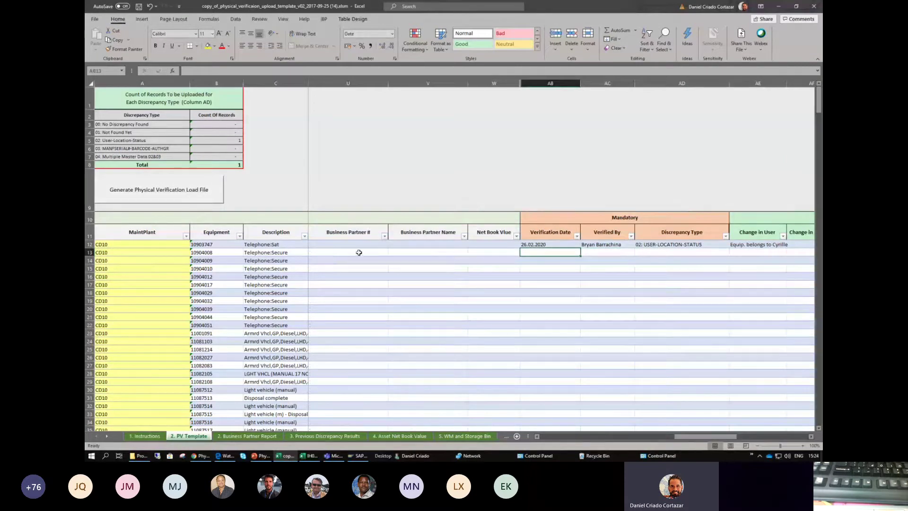
- Copy row 12's 26.02.2020 verification date into AB13
click(542, 245)
right_click(542, 244)
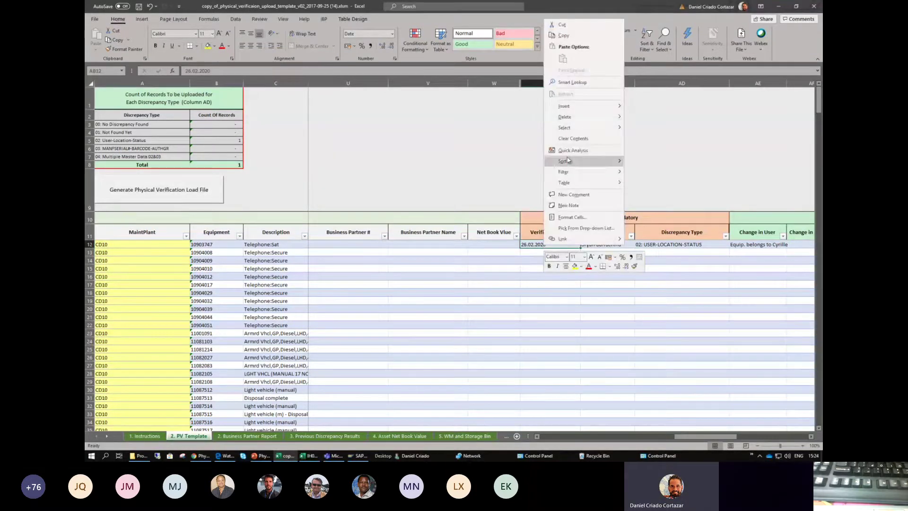
click(567, 37)
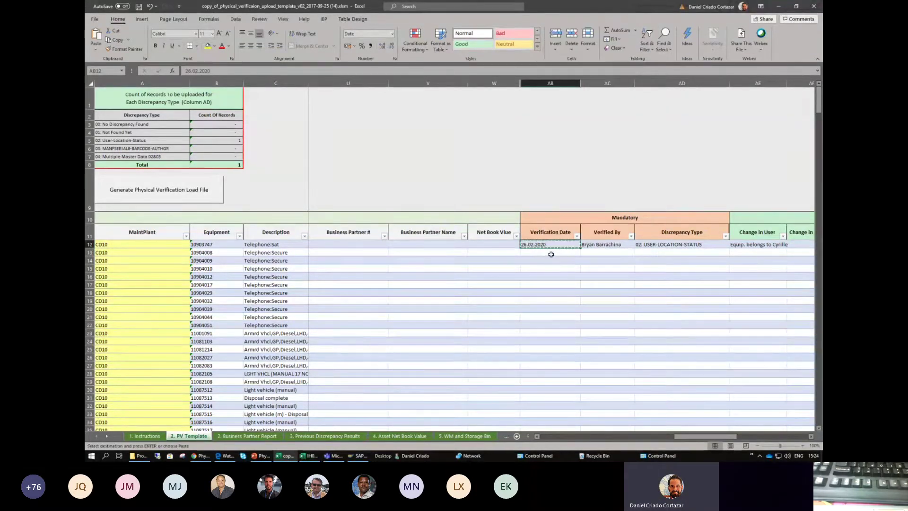
right_click(551, 254)
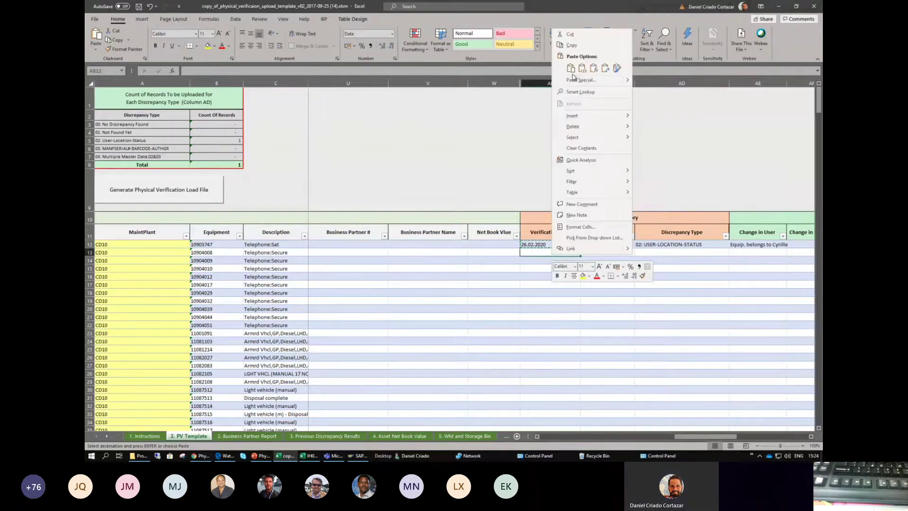
click(572, 72)
text(26.02.2020)
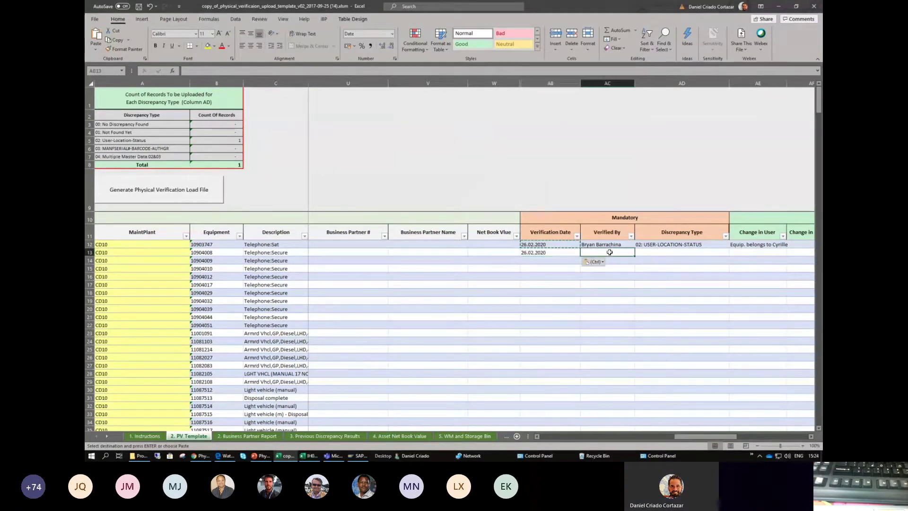
- Fill the verifier's name down to AC13 and set row 13's Discrepancy Type to 03: MANFSERIAL#-BARCODE-AUTHGR
click(608, 252)
click(620, 244)
drag(634, 248, 648, 256)
click(650, 253)
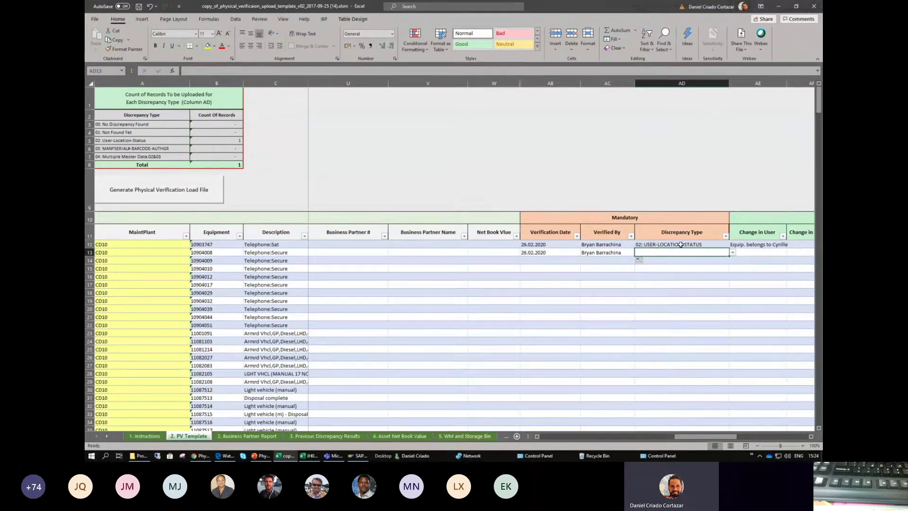
click(732, 252)
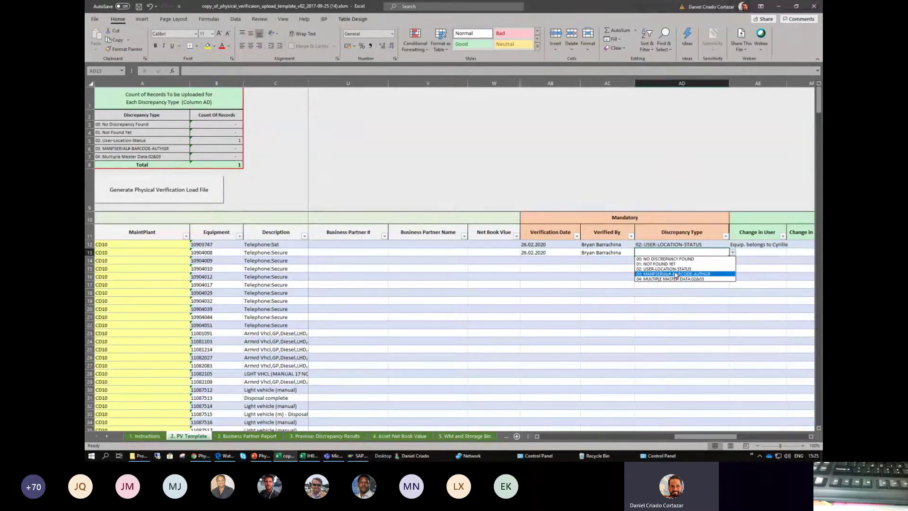
click(706, 274)
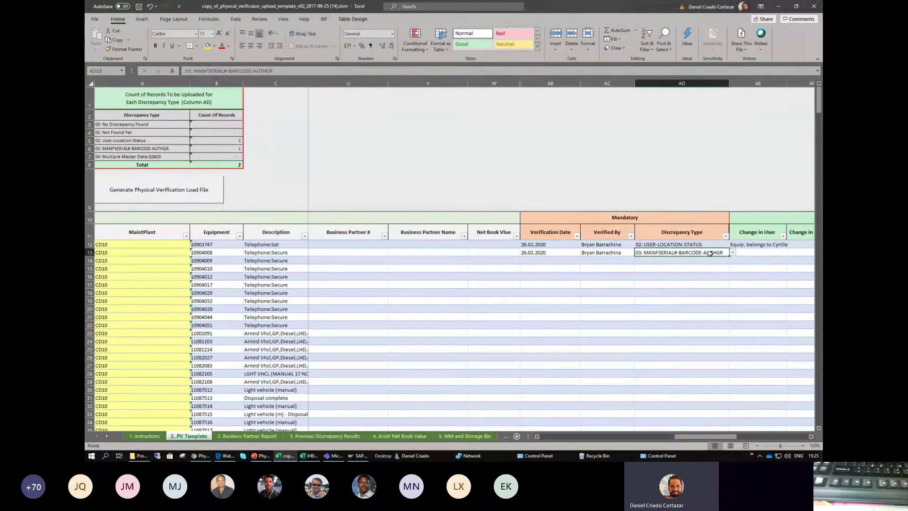
- Go across row 13's optional change columns and enter 'New AG T65' under Change in Auth Group
click(747, 253)
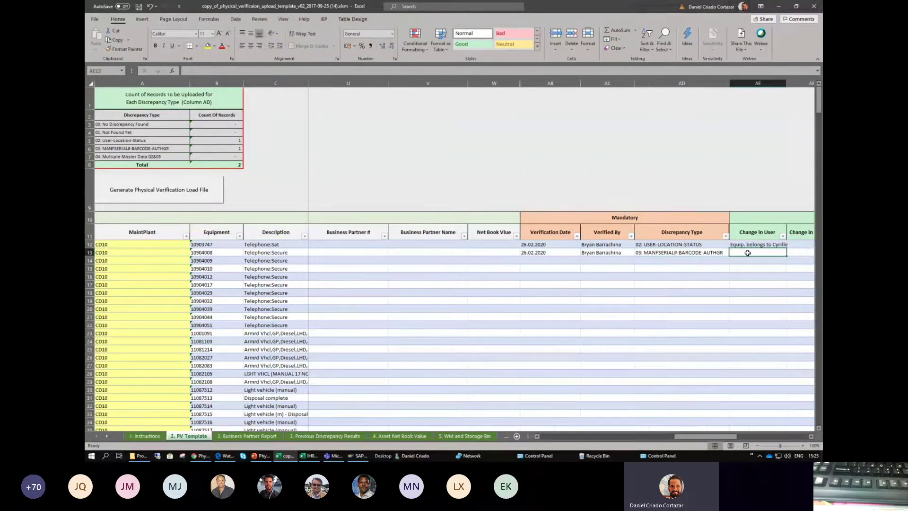
key(Right)
key(Right)
key(Left)
key(Left)
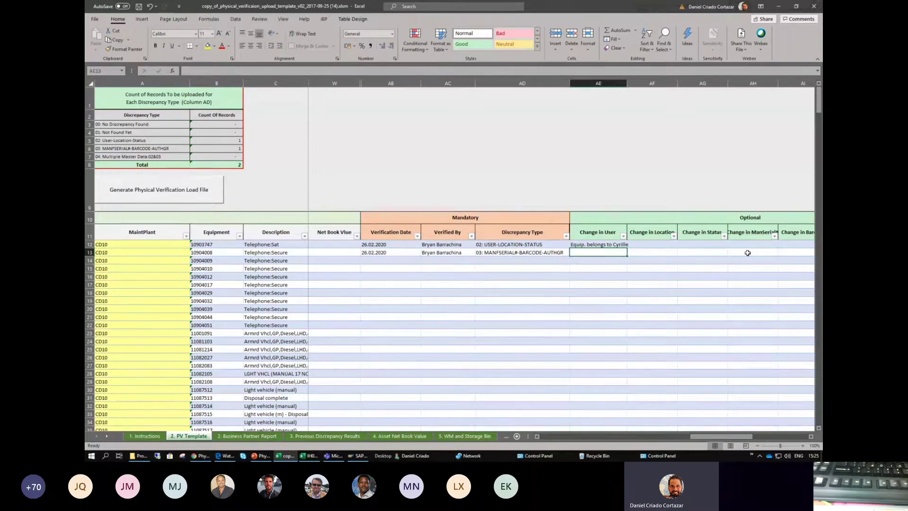
key(Right)
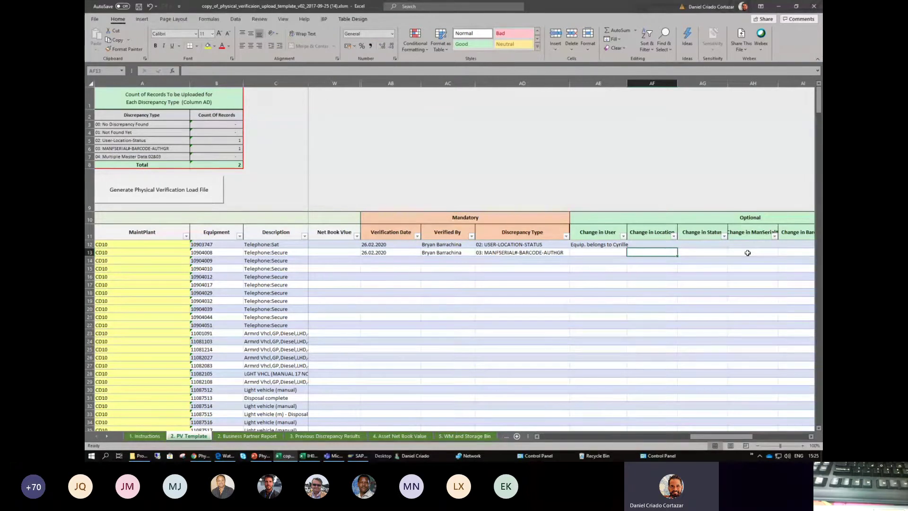
key(Right)
key(Right)
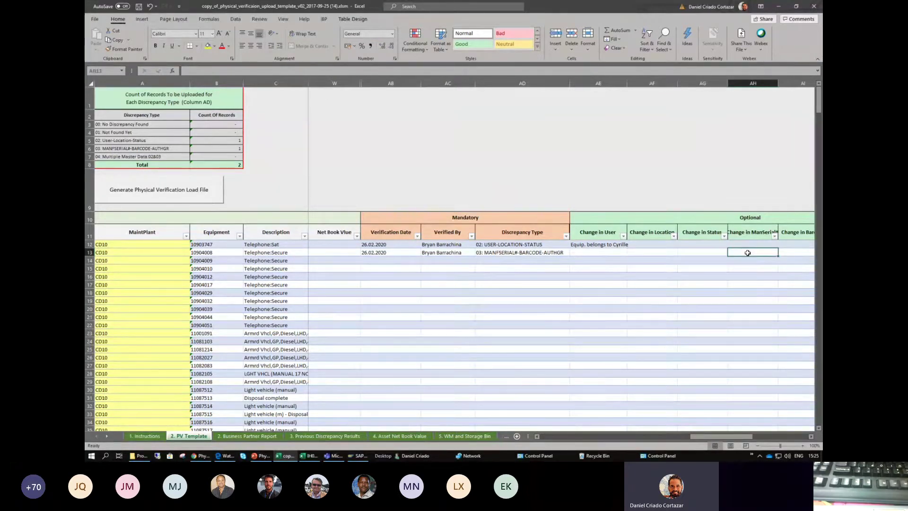
key(Right)
key(Right)
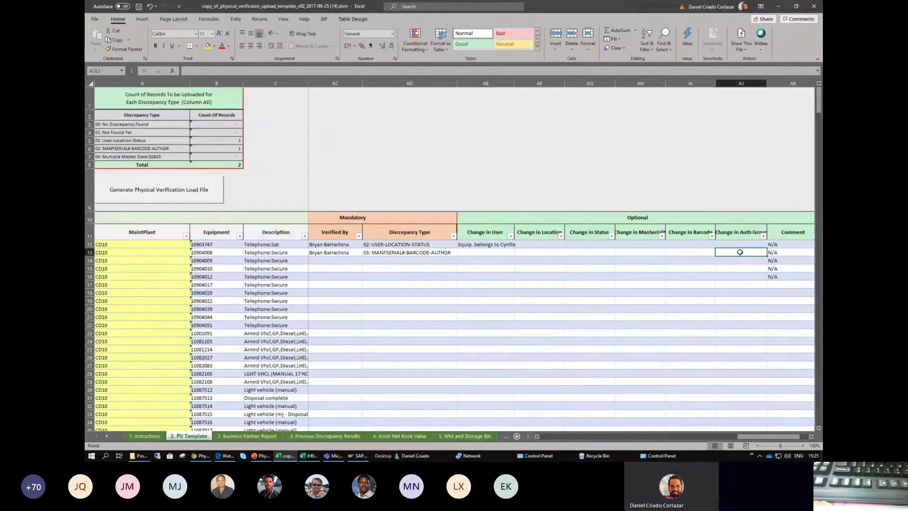
text(New AG)
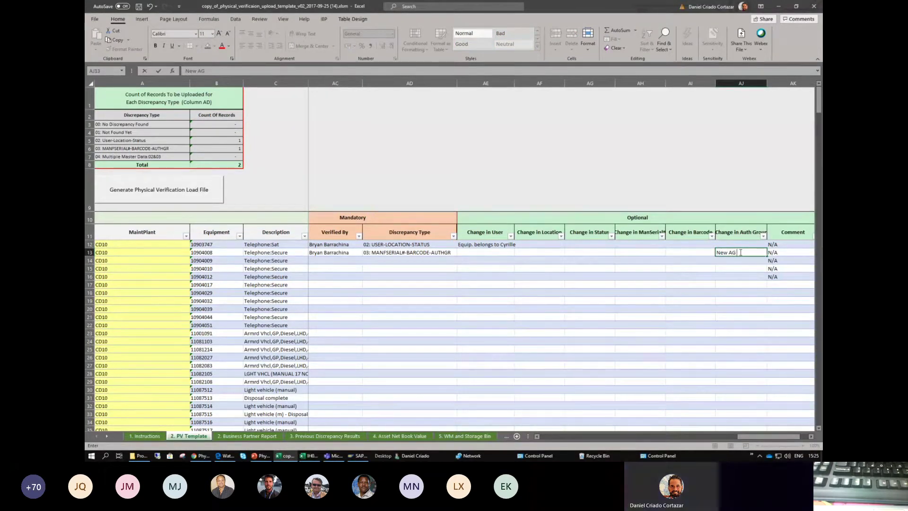
text( T65)
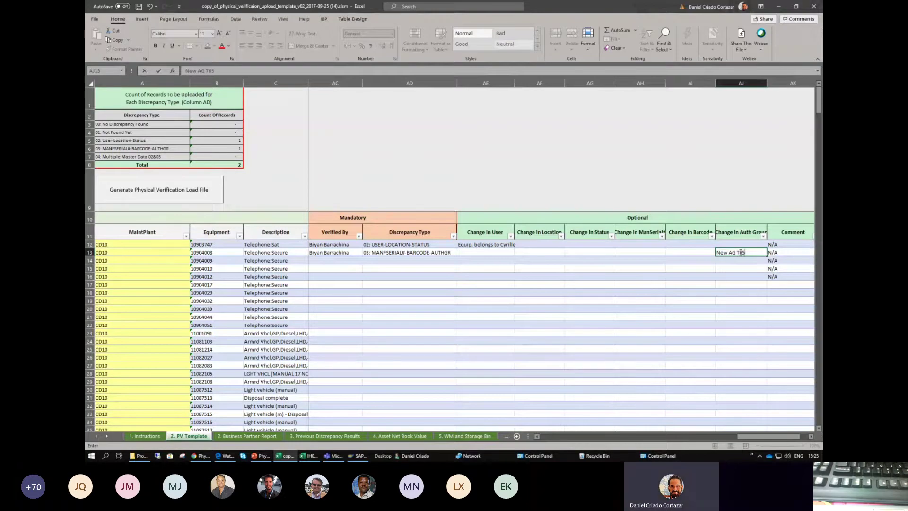
key(ctrl+Return)
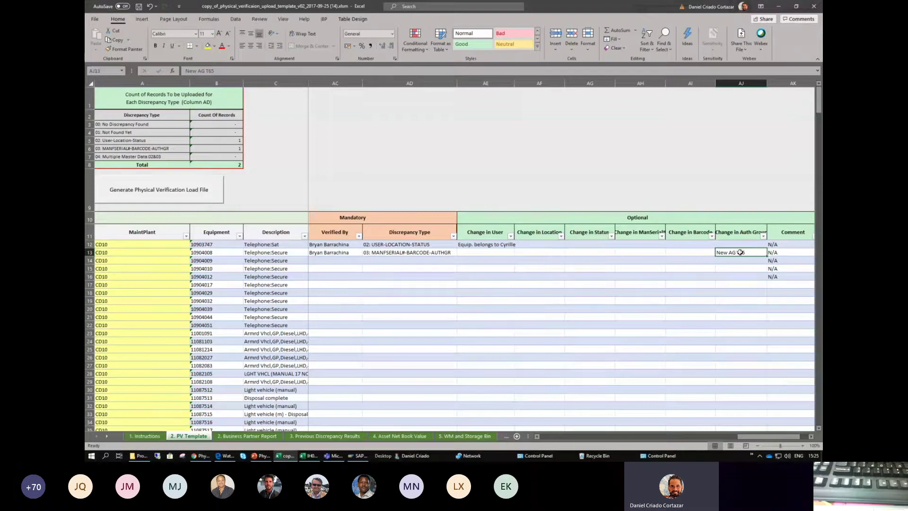
click(500, 245)
drag(501, 245, 741, 341)
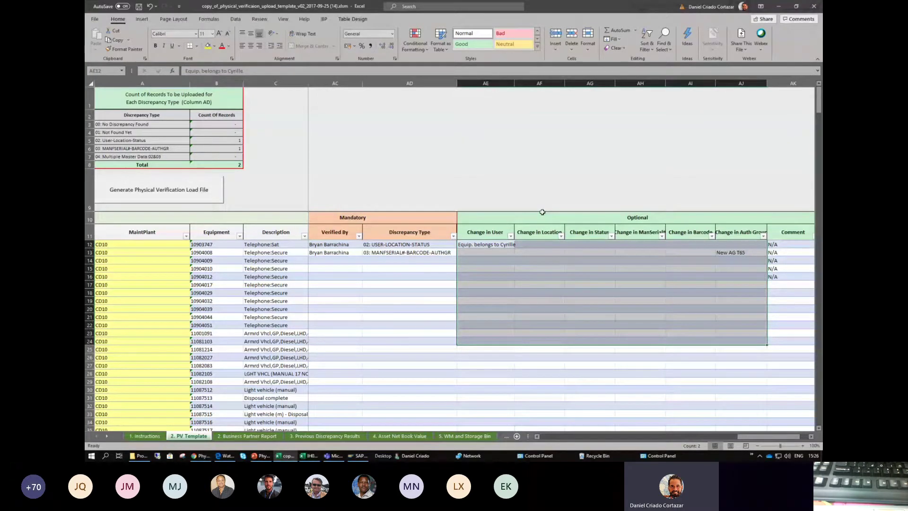
click(794, 242)
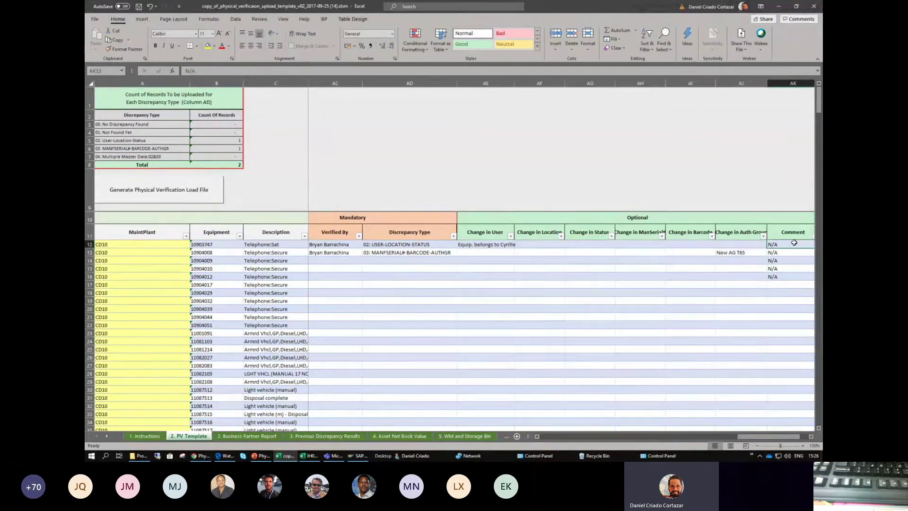
key(Right)
key(Left)
key(Left)
key(Left)
key(Left)
key(Left)
key(Left)
key(Left)
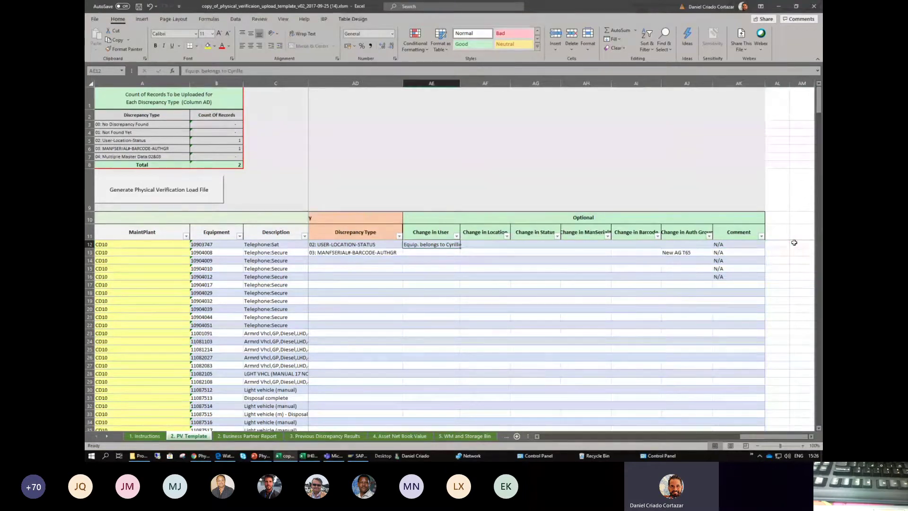
key(Left)
key(Left)
key(Left)
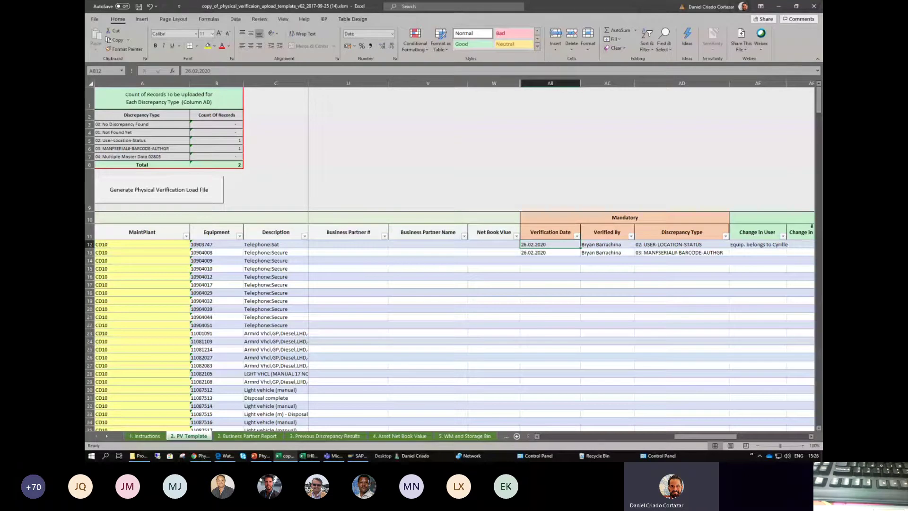
click(667, 251)
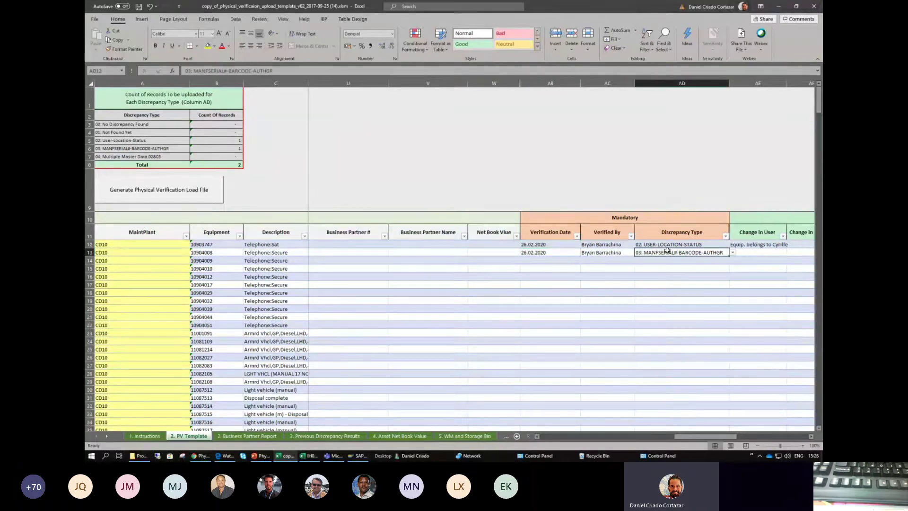
key(Left)
key(Left)
key(Up)
key(Up)
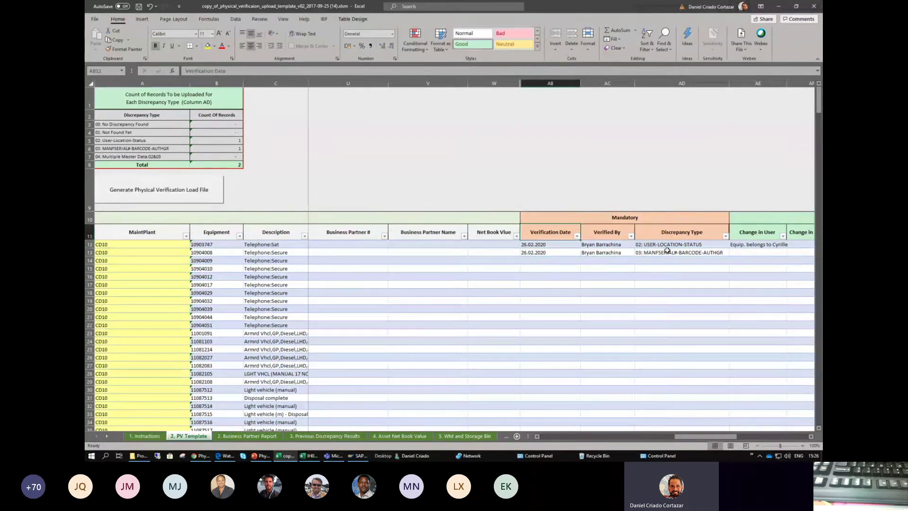
key(Down)
key(Down)
key(Right)
key(Right)
key(Right)
key(Right)
key(Right)
key(Right)
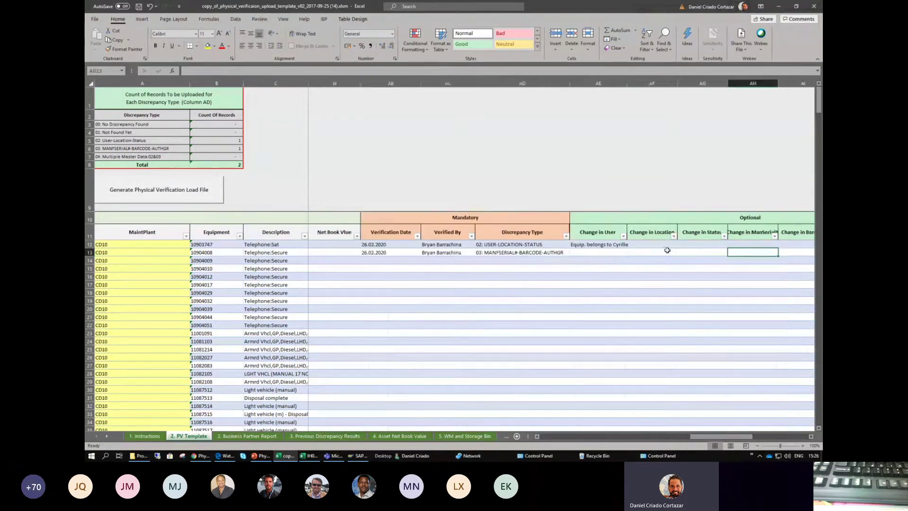
key(Left)
key(Left)
key(Left)
key(Left)
key(Left)
key(Left)
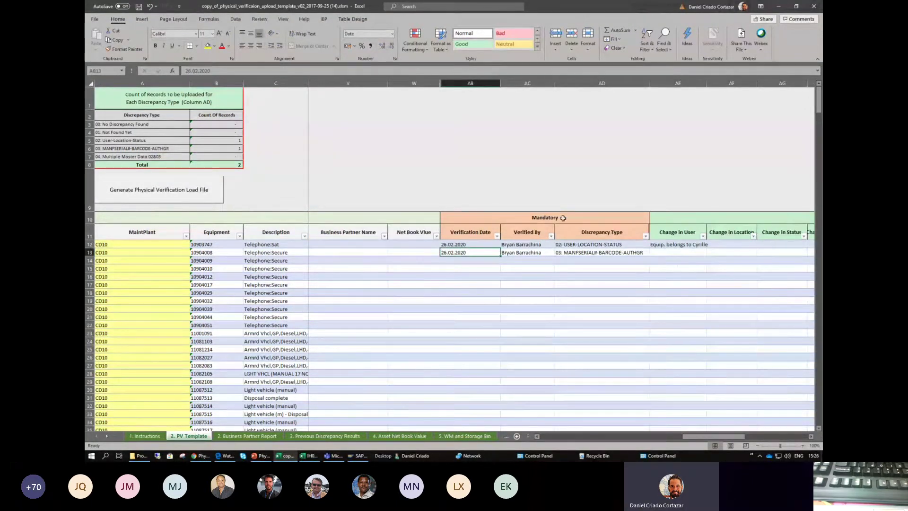
key(Down)
key(Down)
key(Down)
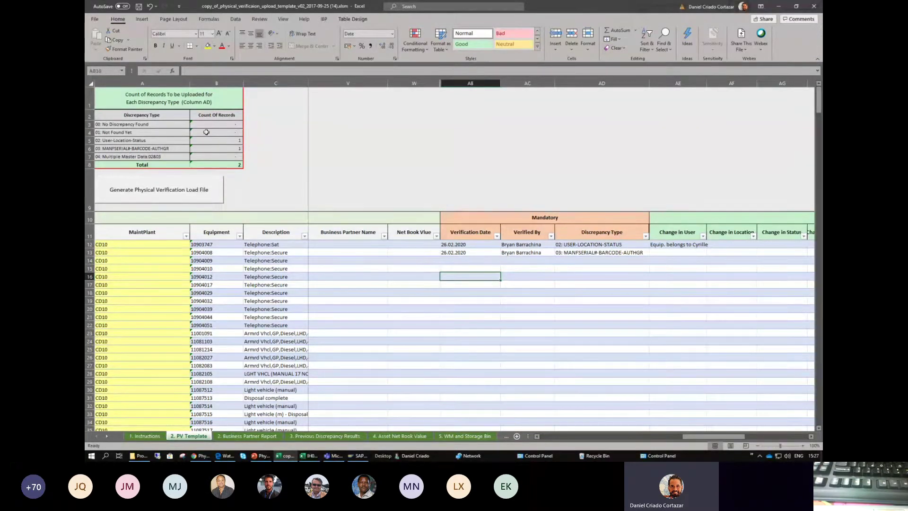
click(131, 123)
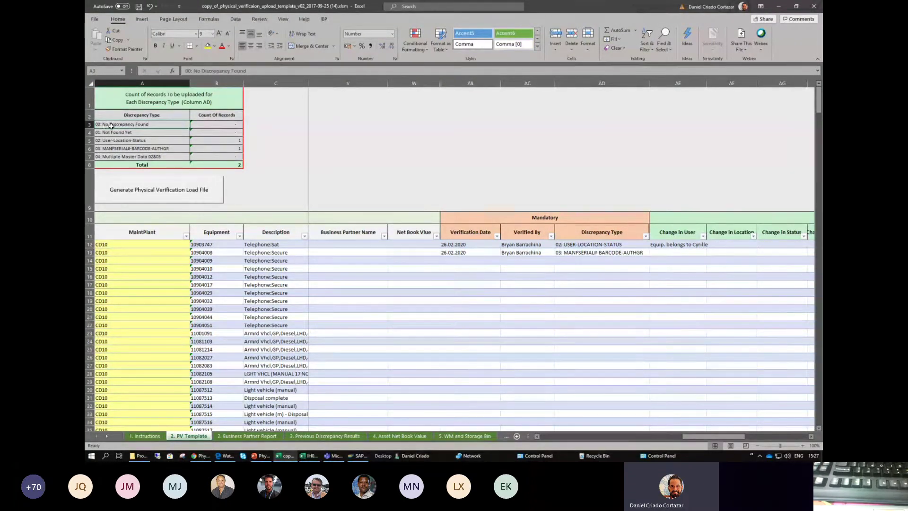
click(233, 140)
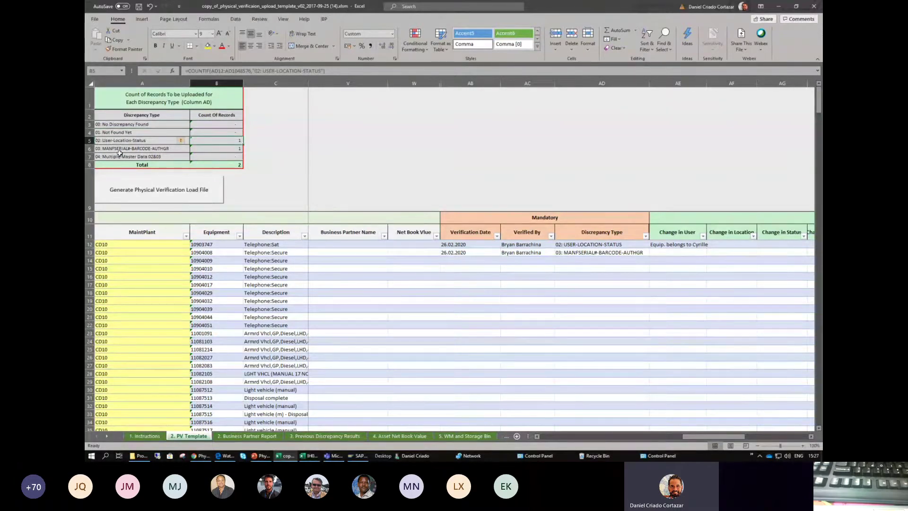
click(110, 149)
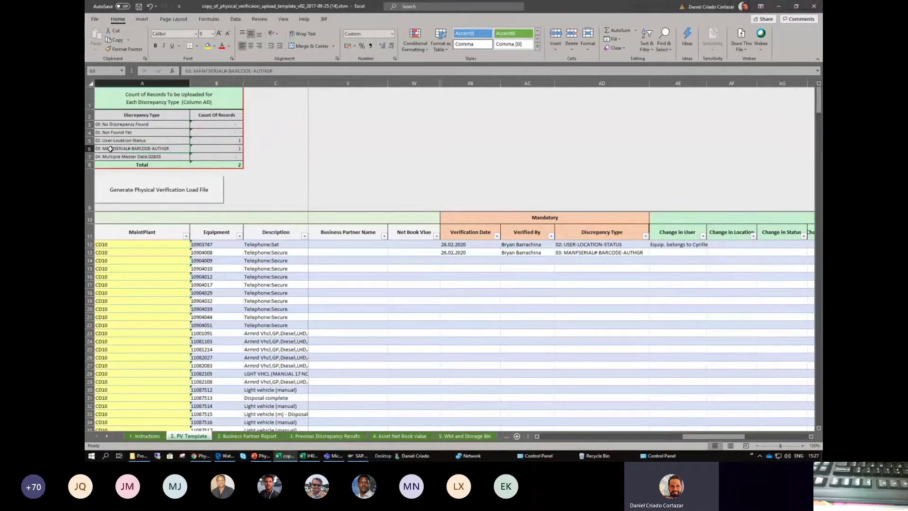
click(236, 165)
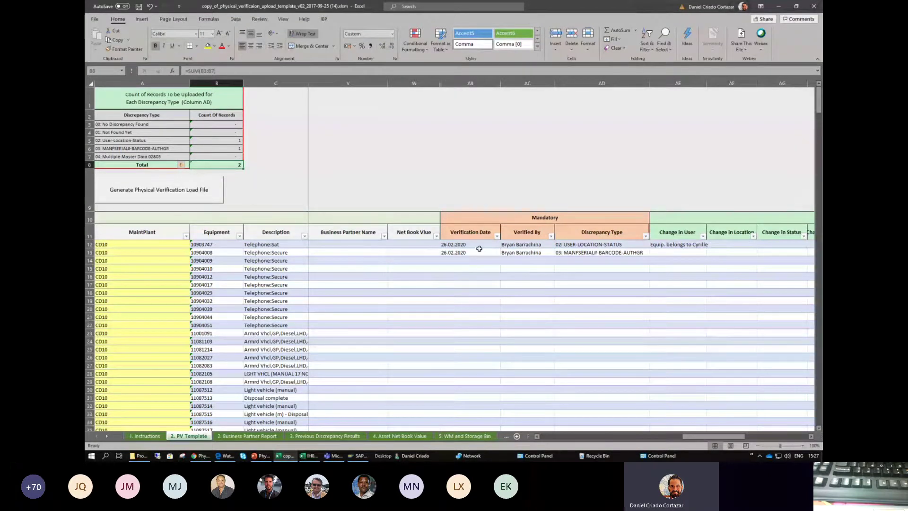
click(497, 260)
drag(497, 260, 638, 267)
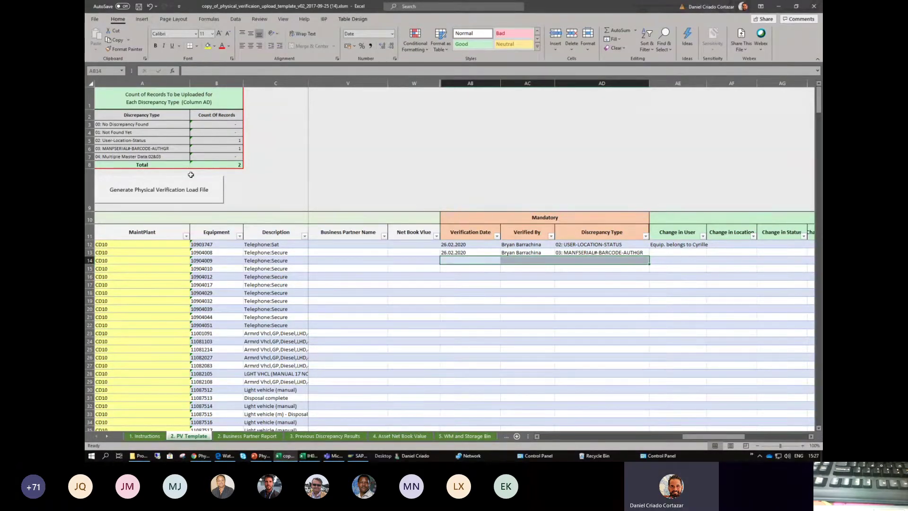
click(494, 260)
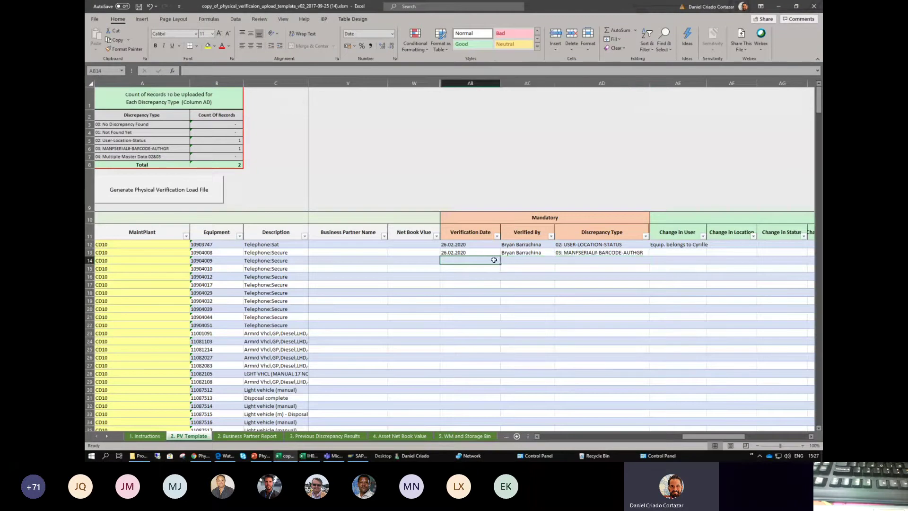
click(485, 234)
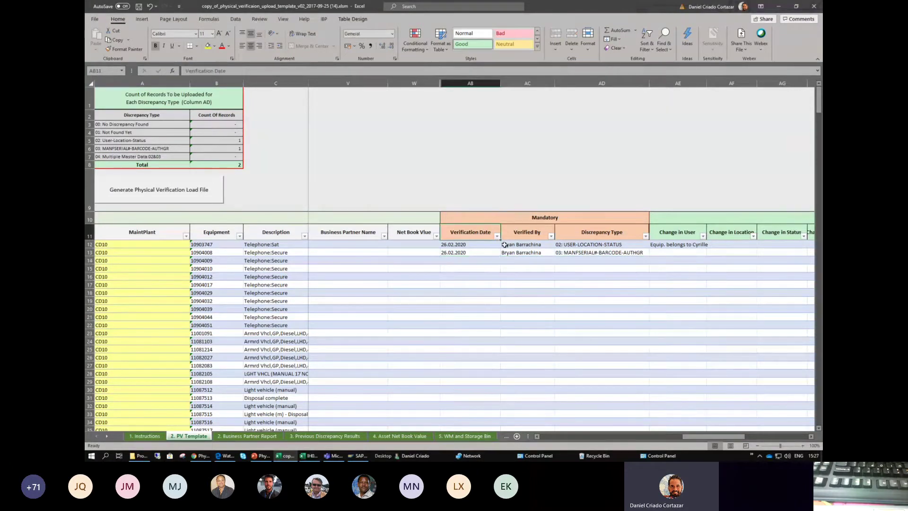
click(525, 233)
click(589, 234)
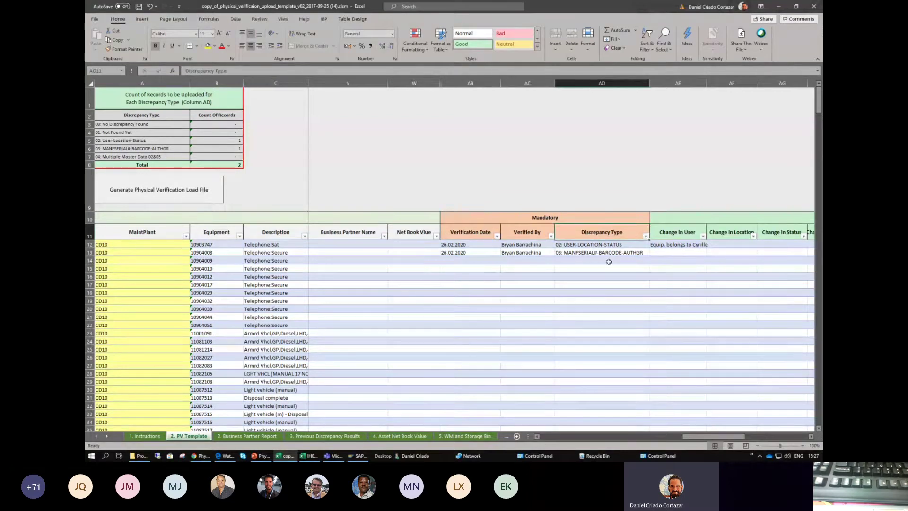
click(609, 260)
click(653, 260)
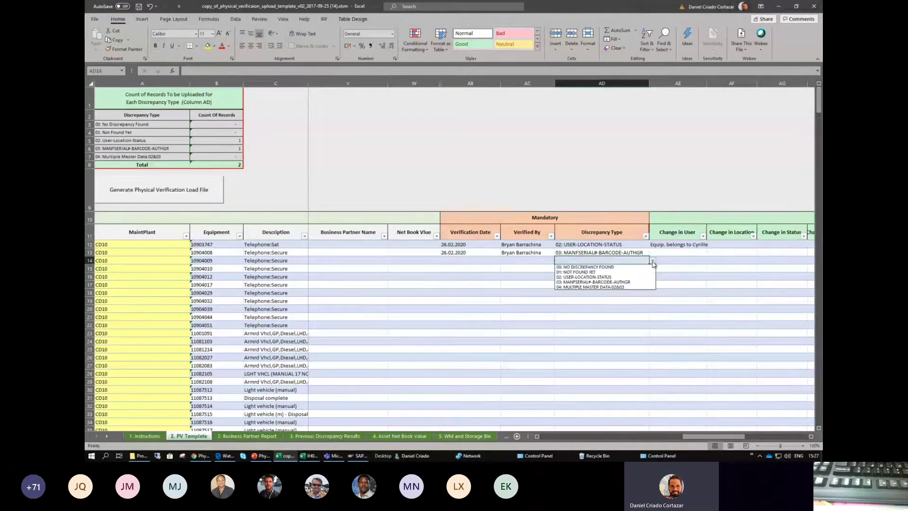
click(643, 267)
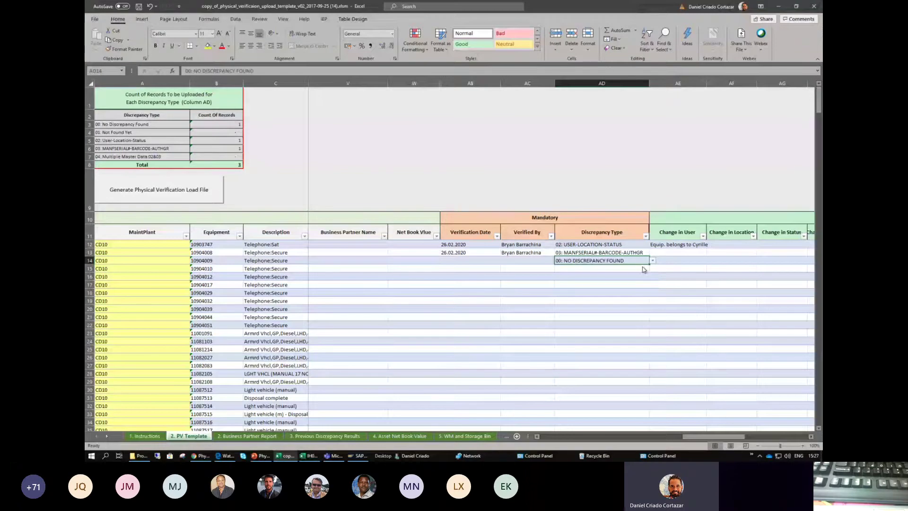
click(618, 276)
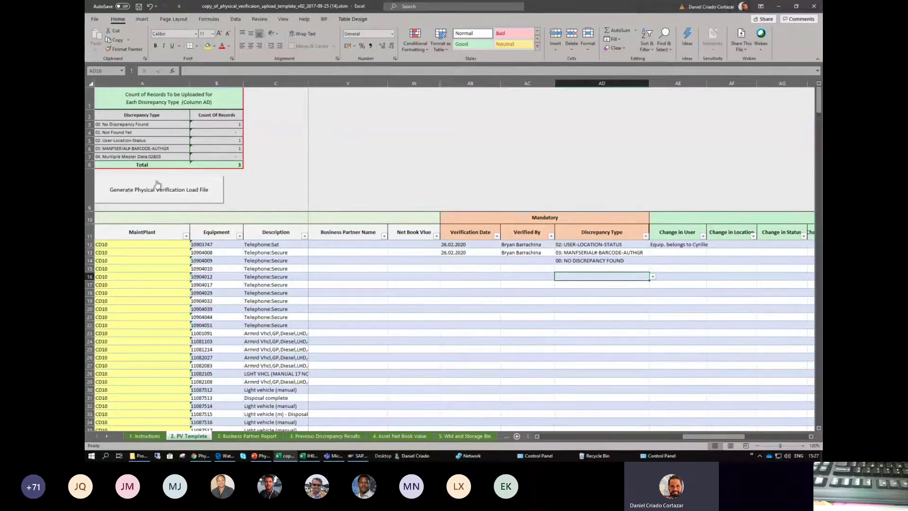
click(574, 259)
key(Delete)
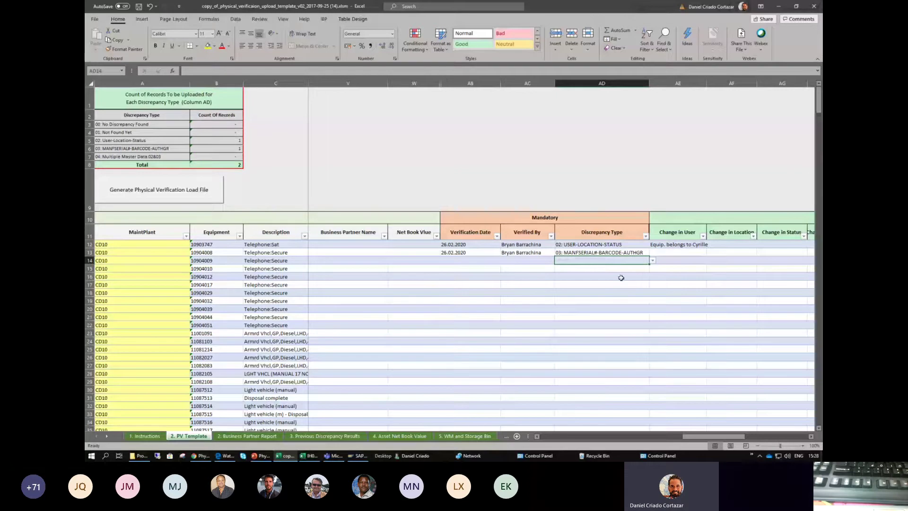
drag(483, 244, 609, 253)
click(563, 266)
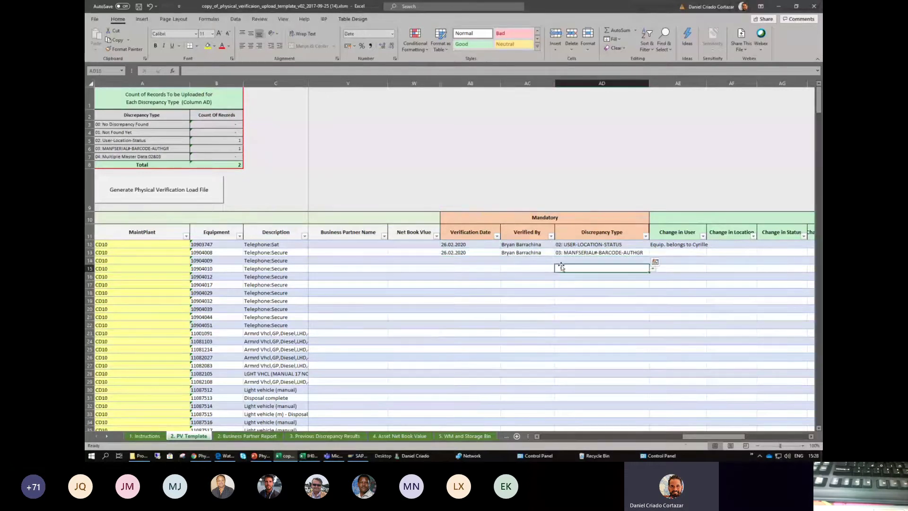
drag(481, 245, 637, 255)
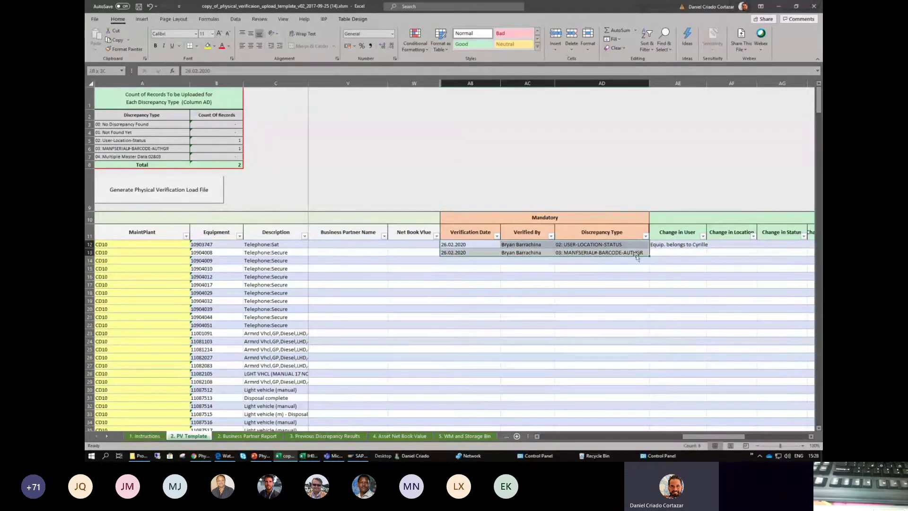
click(582, 276)
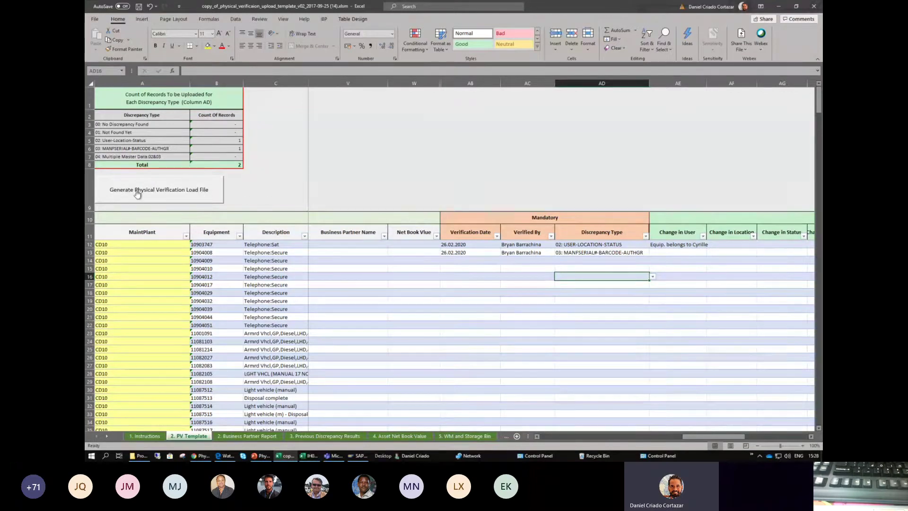
click(172, 197)
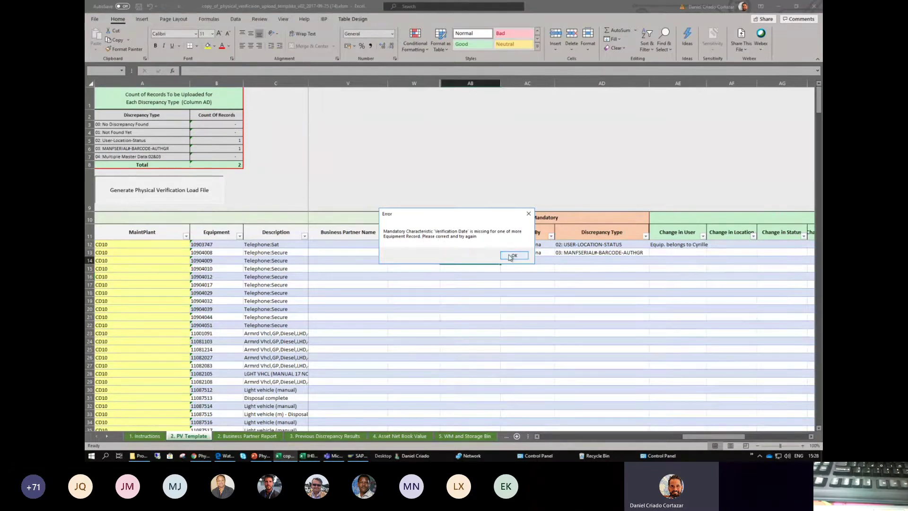
click(509, 255)
click(475, 230)
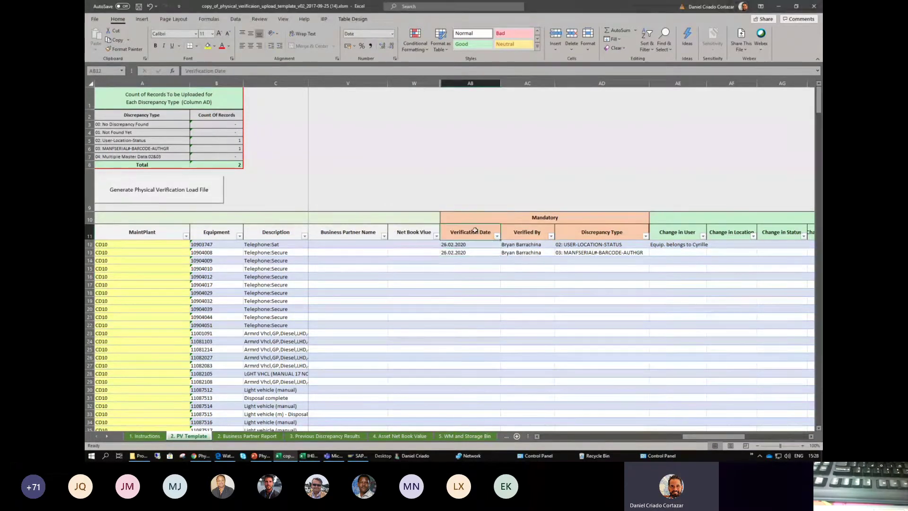
- Copy 26.02.2020 from AB13 into every empty Verification Date cell below, then return to PowerPoint
click(477, 252)
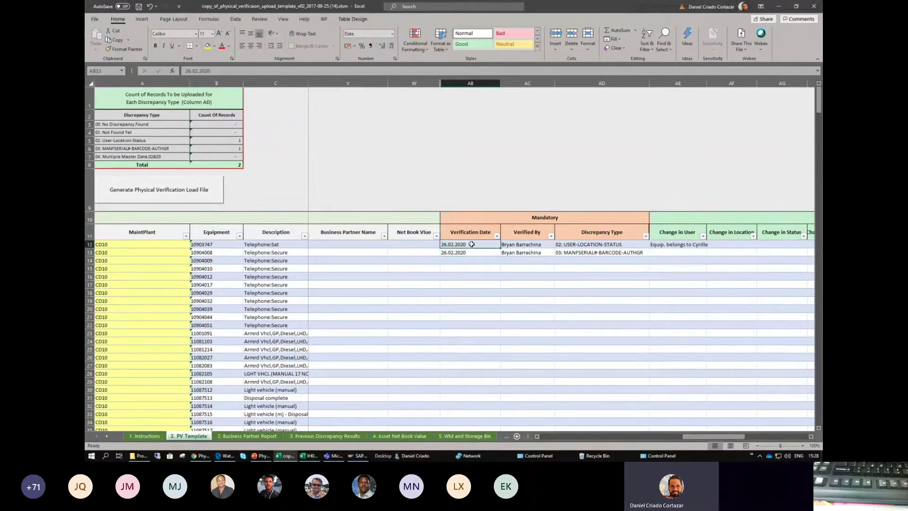
key(ctrl+c)
drag(472, 260, 465, 404)
key(ctrl+v)
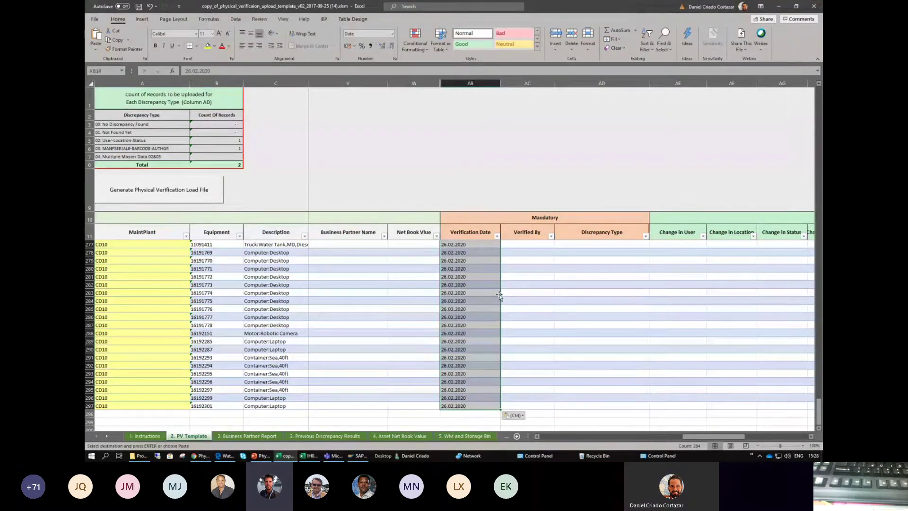
scroll(481, 258, up, 8)
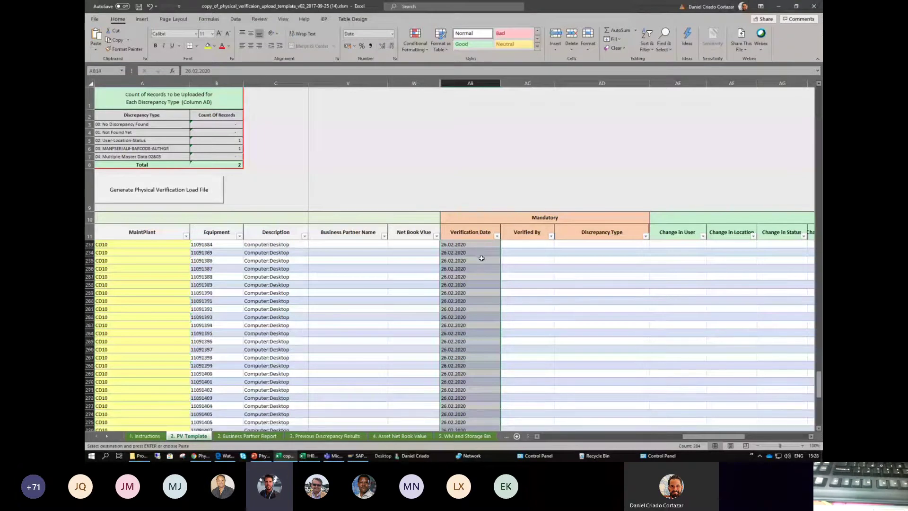
scroll(481, 258, up, 20)
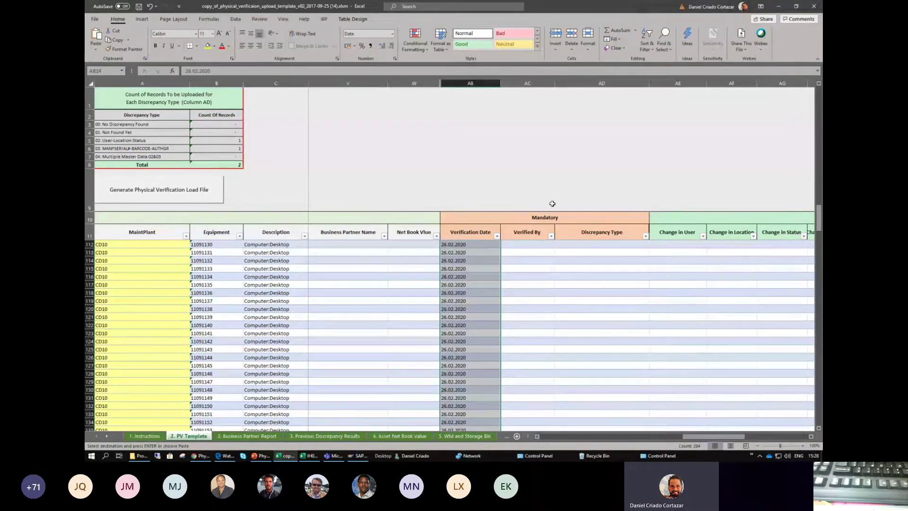
key(alt+Tab)
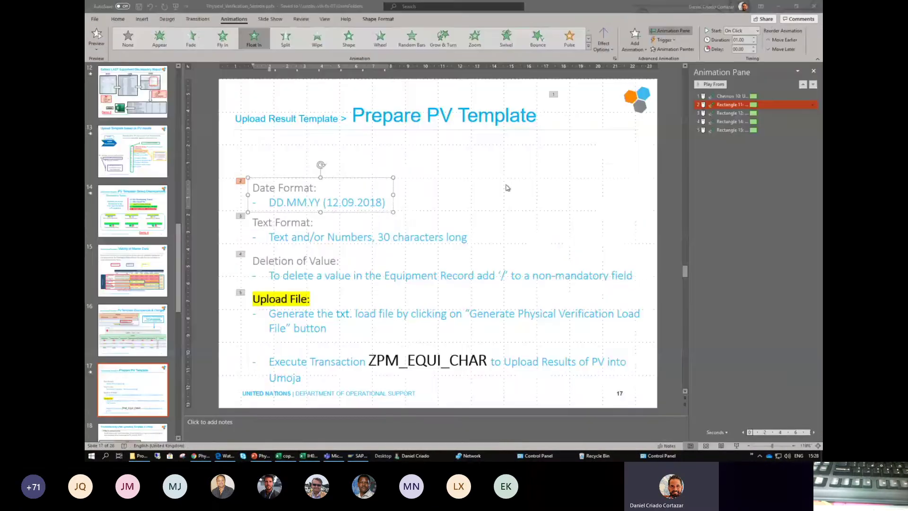
- Extend the slide's date format year from YY to YYYY, giving DD.MM.YYYY, and widen its text box
double_click(276, 203)
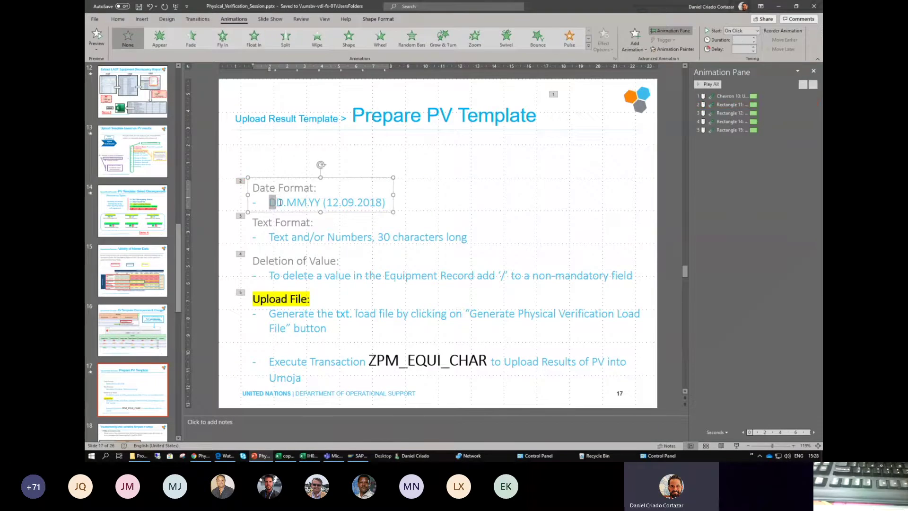
double_click(298, 202)
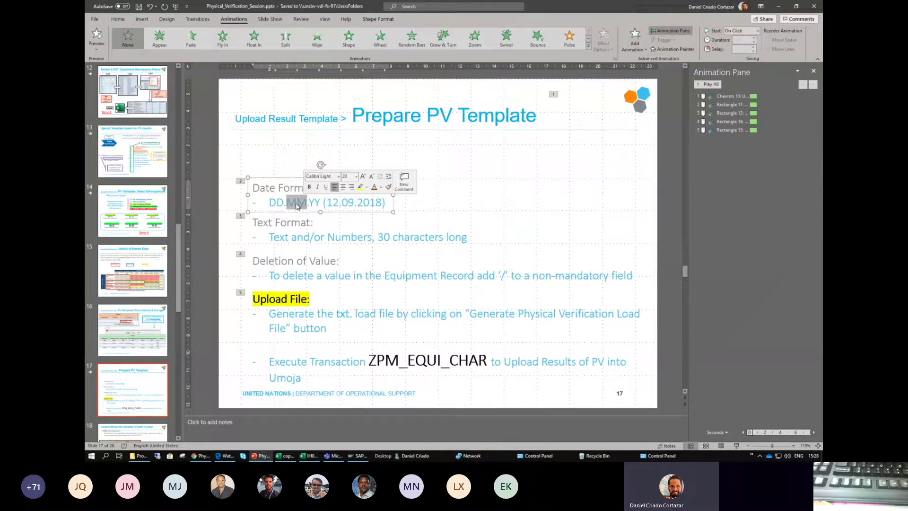
click(298, 202)
drag(309, 202, 322, 203)
click(322, 202)
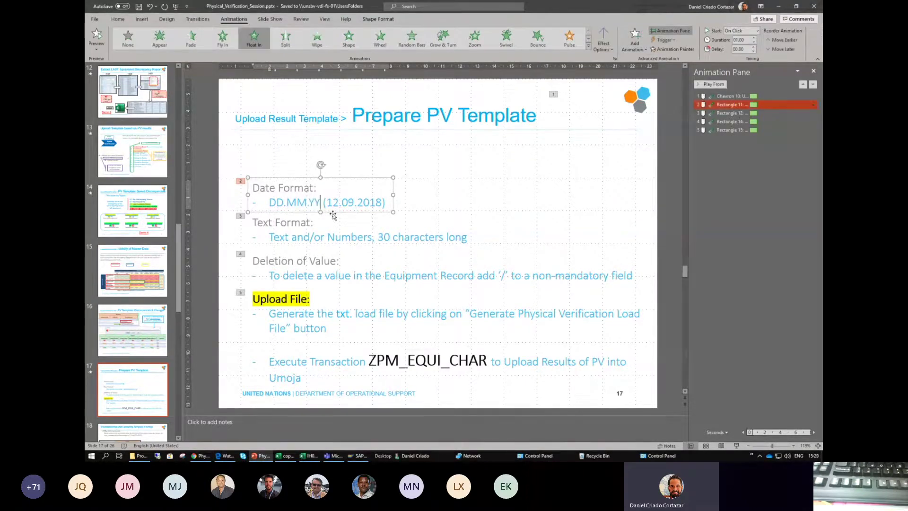
text(YYYY)
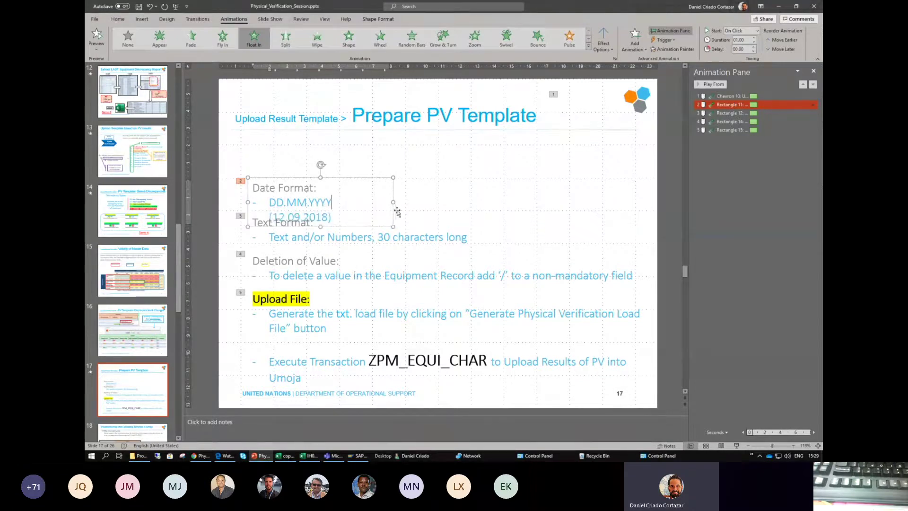
drag(392, 202, 436, 201)
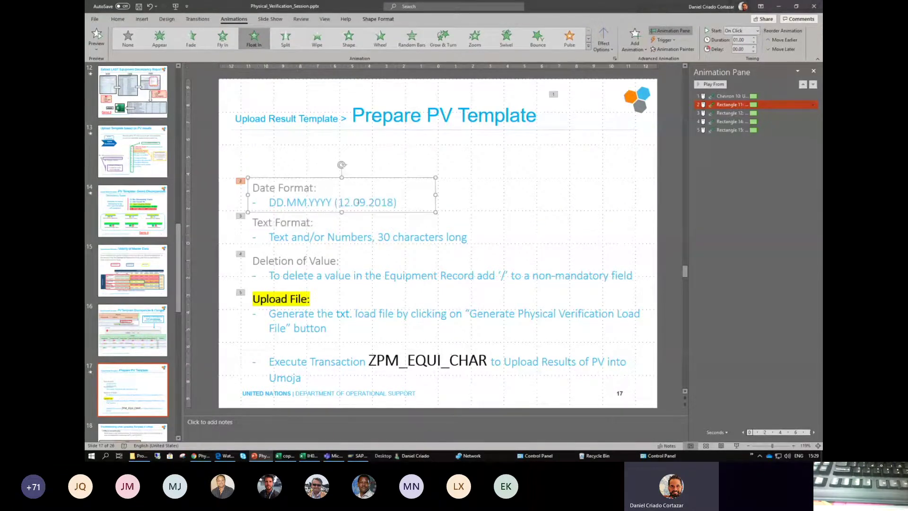
drag(333, 201, 314, 202)
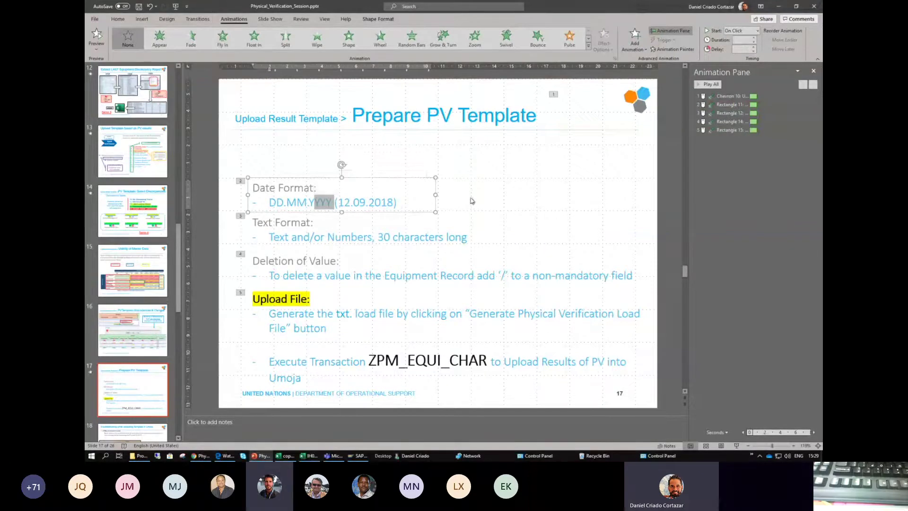
click(320, 201)
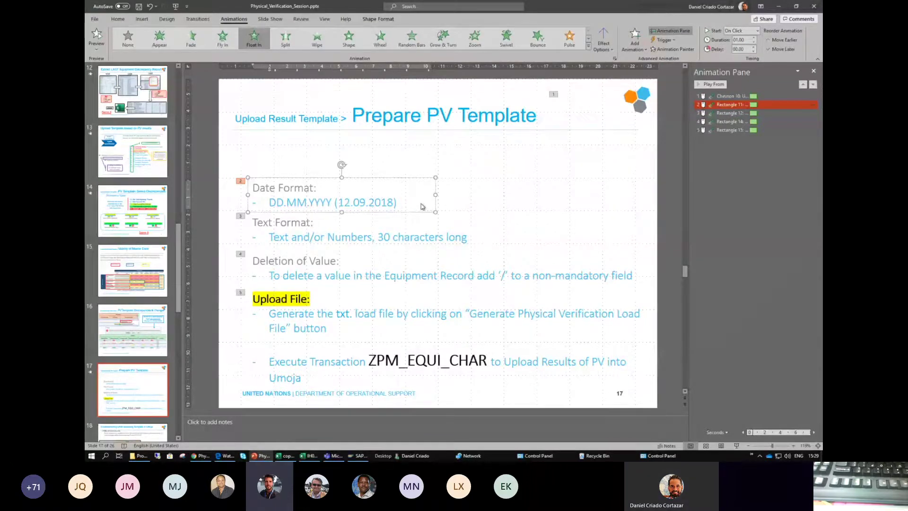
key(alt+Tab)
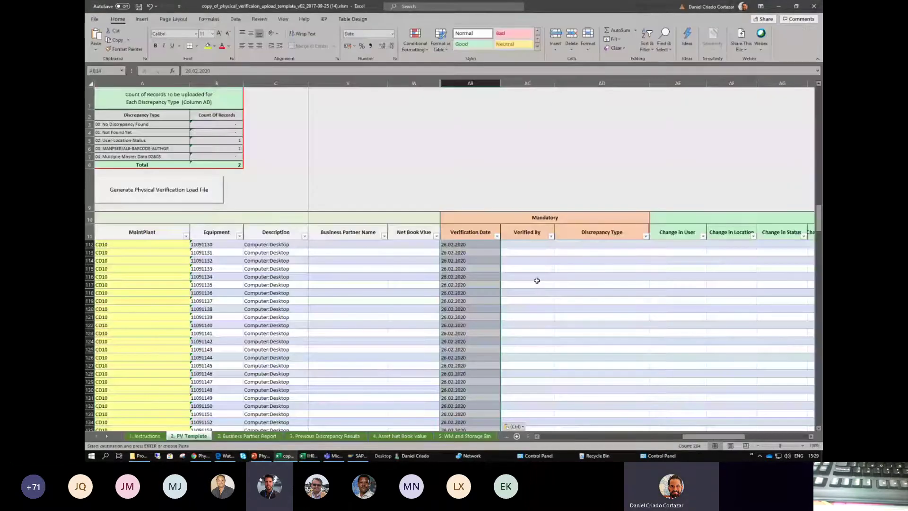
scroll(502, 294, down, 17)
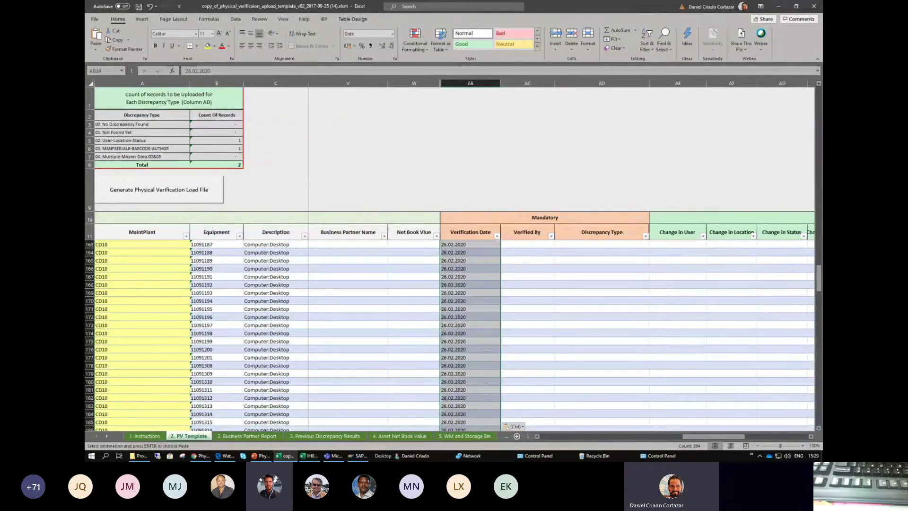
scroll(519, 300, down, 14)
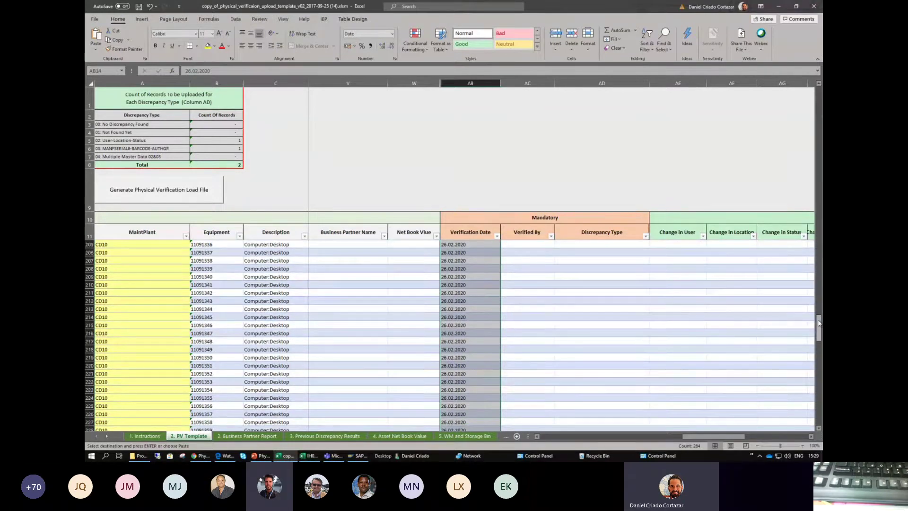
drag(819, 322, 815, 409)
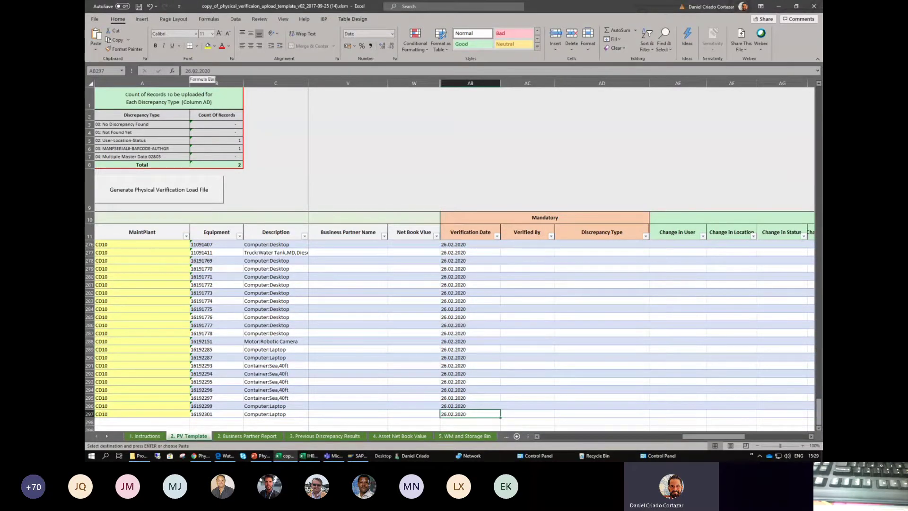
click(201, 84)
key(BackSpace)
text(/)
key(Delete)
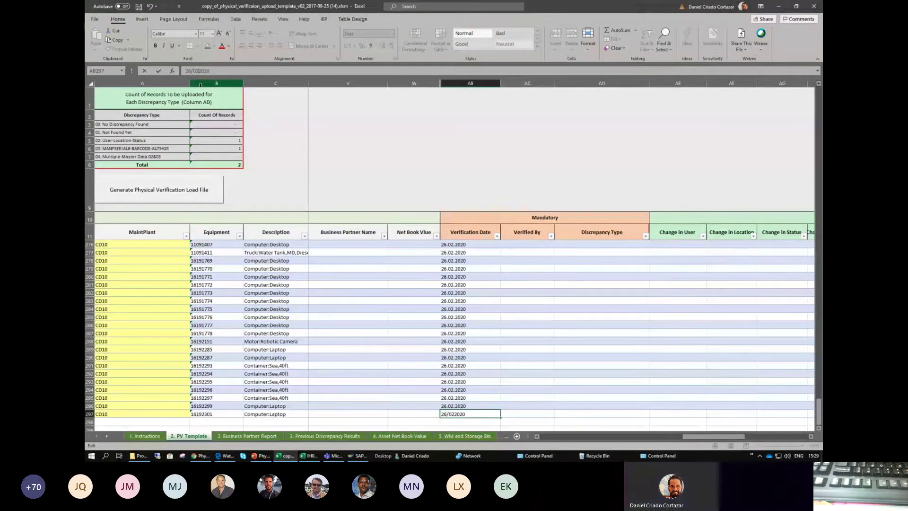
click(534, 322)
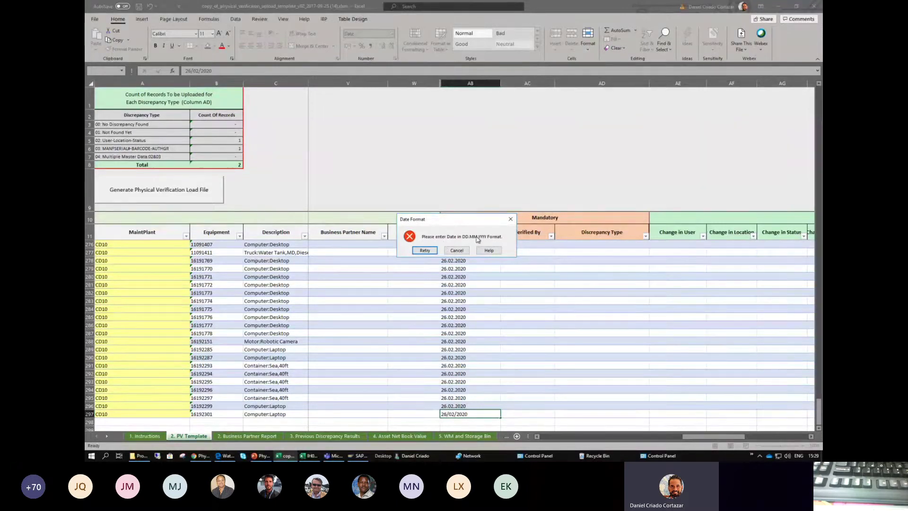
click(425, 251)
drag(475, 413, 440, 414)
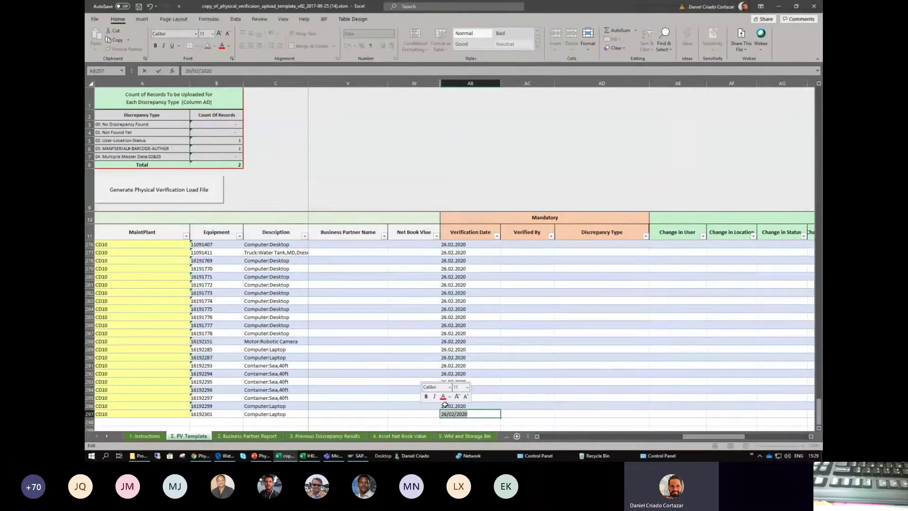
text(26.02.2020)
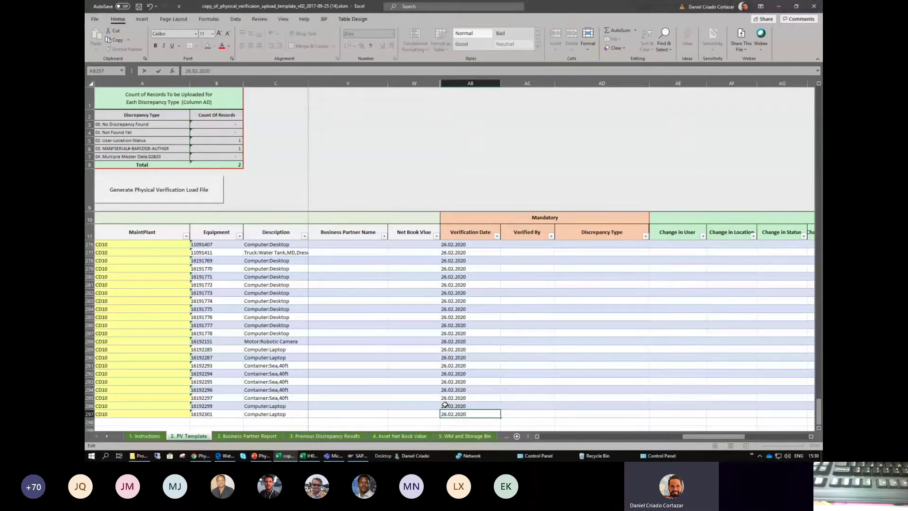
key(Return)
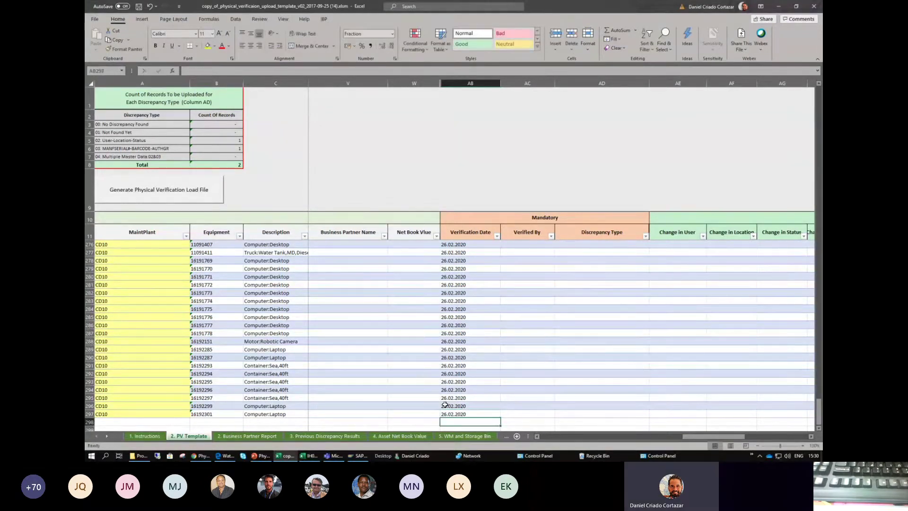
- Scroll back to the top and select the mandatory fields of the two filled rows
click(473, 413)
scroll(471, 371, up, 7)
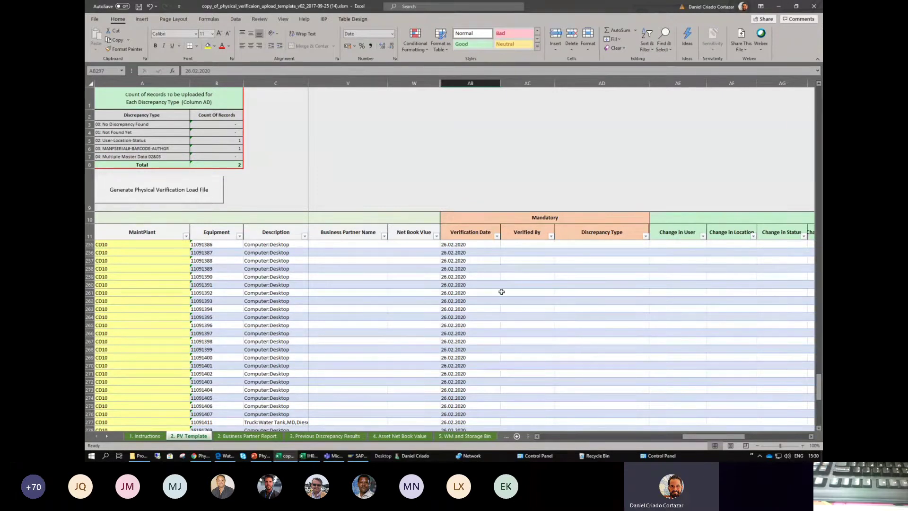
click(452, 258)
click(458, 245)
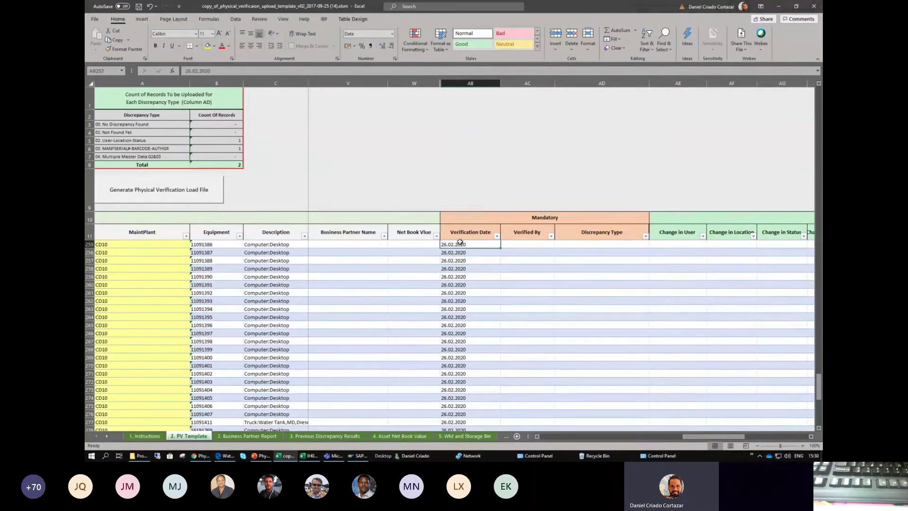
click(526, 242)
scroll(473, 251, up, 2)
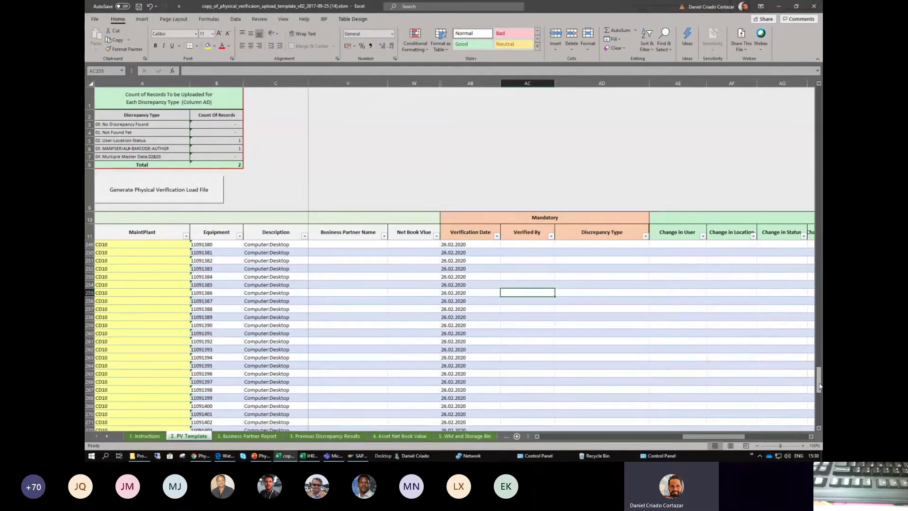
drag(819, 378, 818, 97)
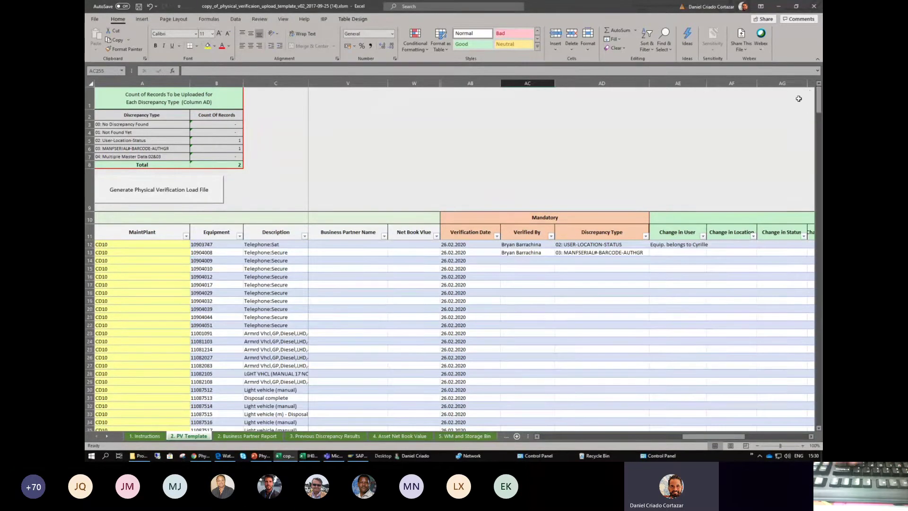
drag(472, 245, 567, 254)
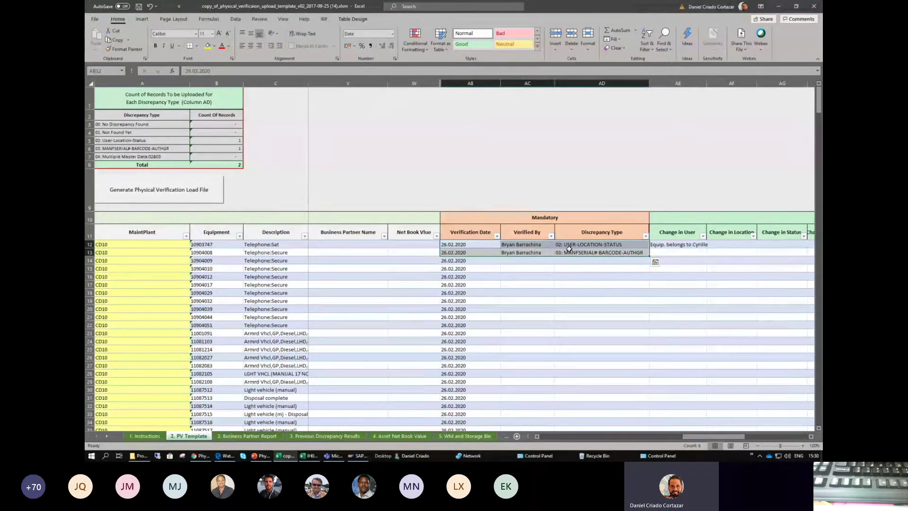
- Select AB14:AB24, run Generate Physical Verification Load File, and dismiss the missing Verified By error
click(481, 262)
drag(473, 261, 474, 341)
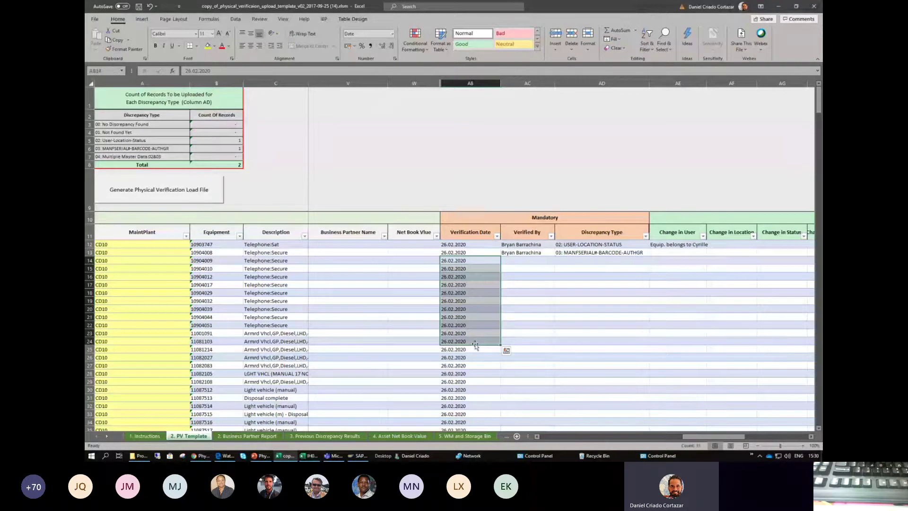
click(199, 189)
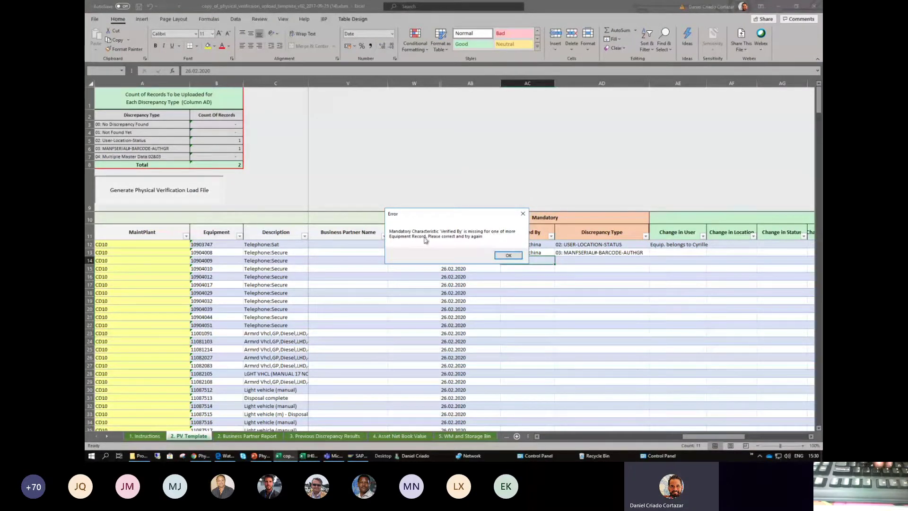
click(504, 255)
- Copy row 13's verifier name down the entire Verified By column and scroll through to confirm
click(536, 254)
double_click(554, 258)
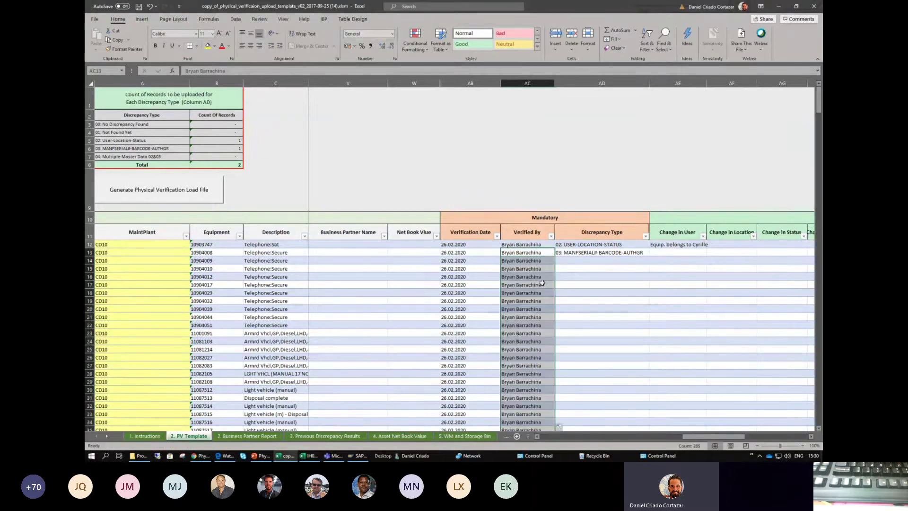
scroll(542, 281, down, 6)
scroll(537, 275, down, 20)
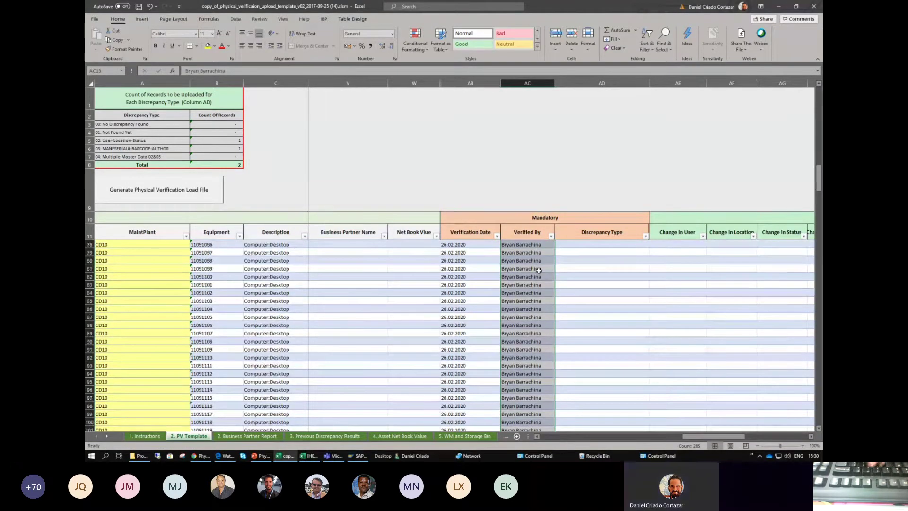
scroll(539, 270, down, 20)
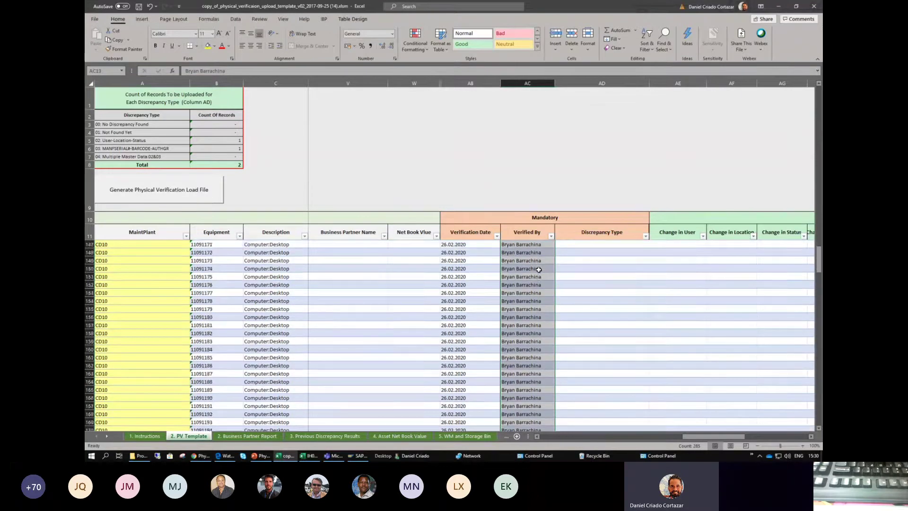
scroll(538, 269, down, 5)
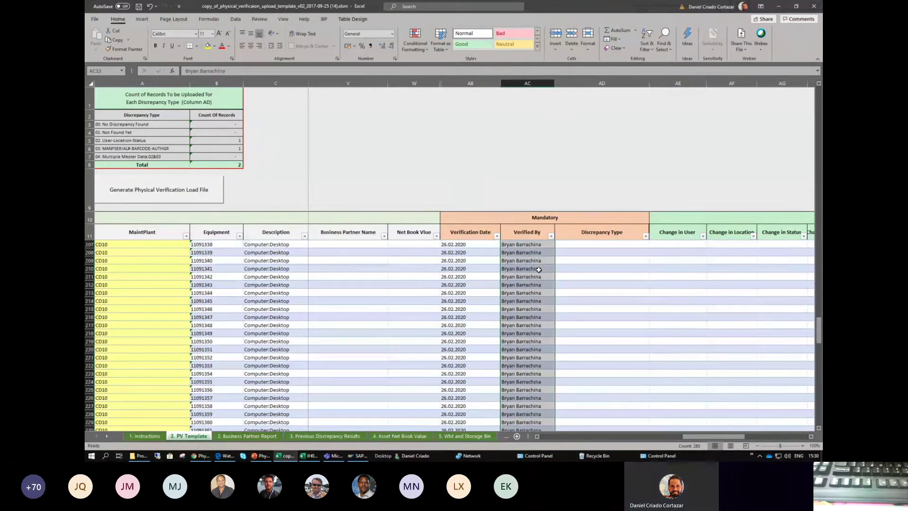
scroll(537, 271, up, 4)
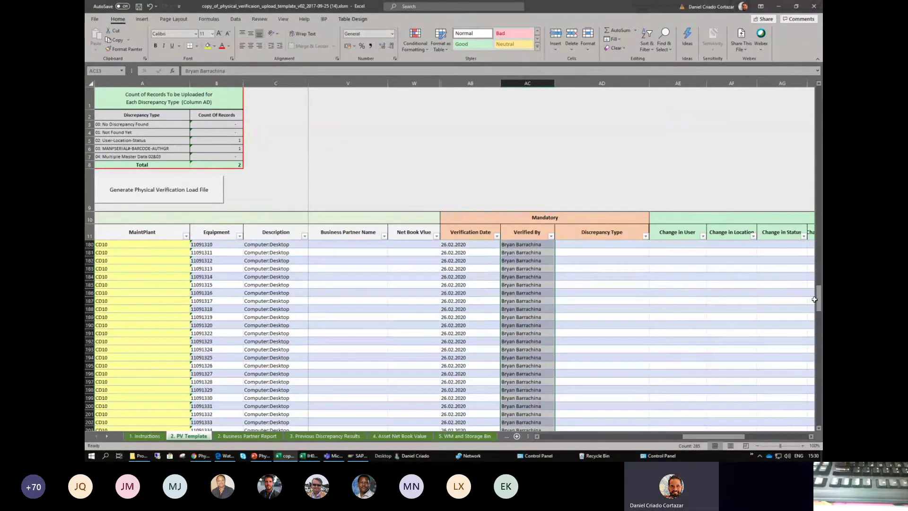
drag(818, 299, 817, 97)
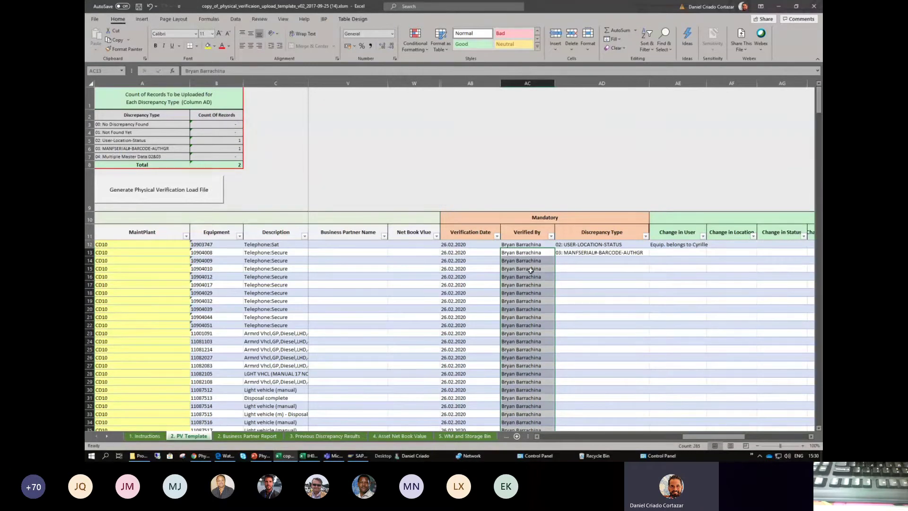
- Check the filled Verified By entries and note row 14's empty Discrepancy Type
click(529, 301)
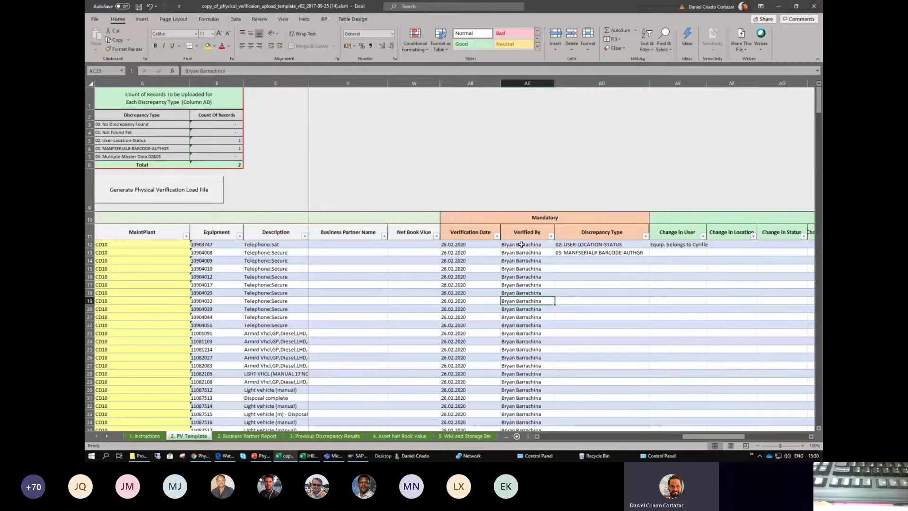
click(522, 244)
drag(520, 262, 523, 341)
click(535, 388)
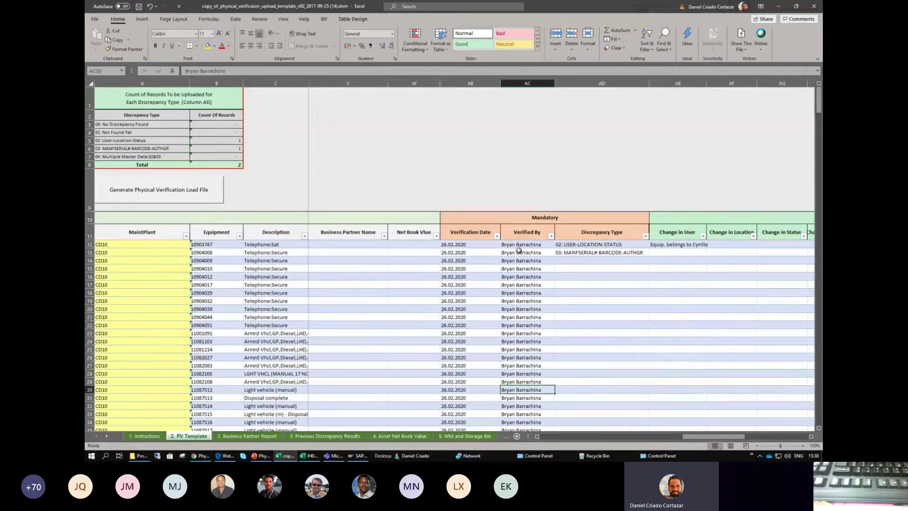
drag(518, 245, 561, 425)
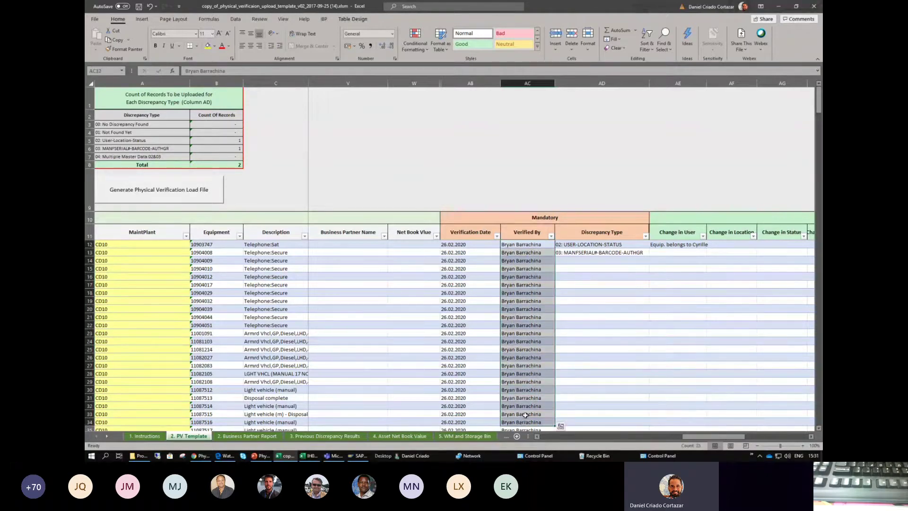
click(532, 333)
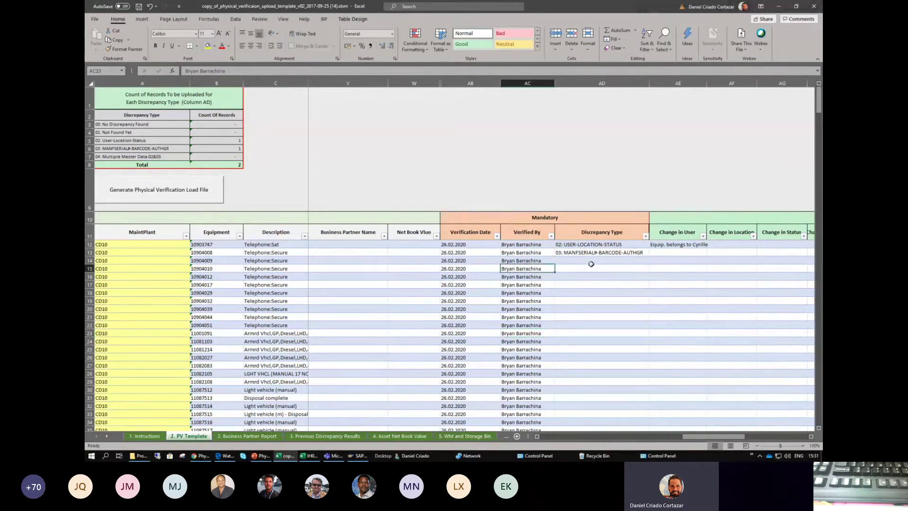
click(577, 261)
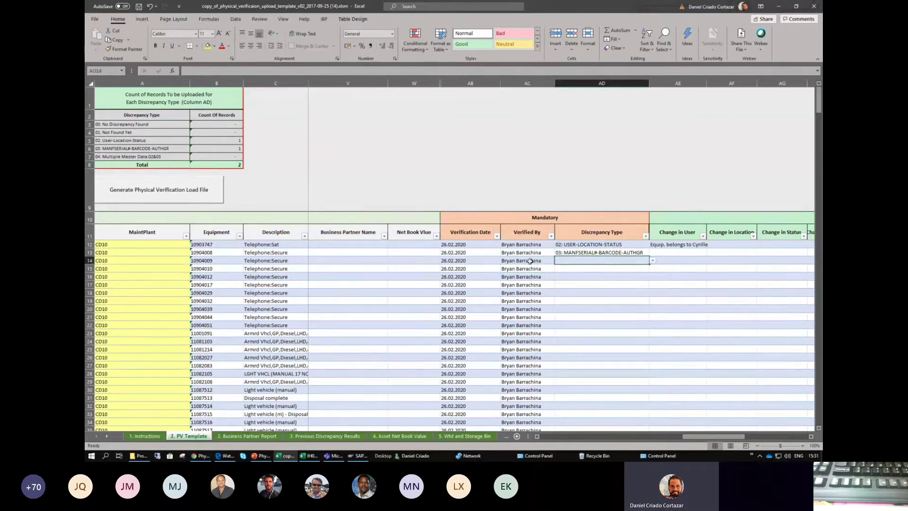
mouse_move(517, 260)
mouse_down()
mouse_move(517, 316)
mouse_move(521, 258)
mouse_up()
scroll(525, 306, down, 3)
scroll(520, 289, up, 3)
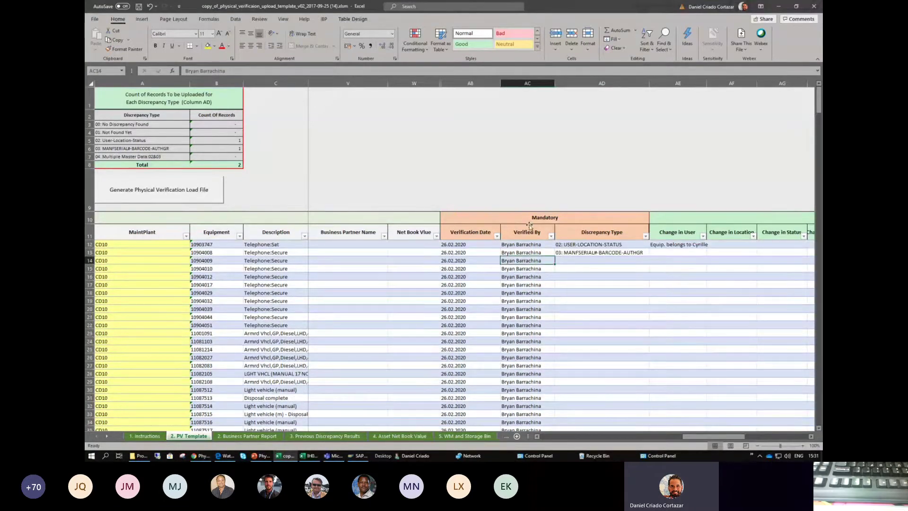
- Retry the load file, dismiss the missing Discrepancy Type error, and set AD14 to 01: NOT FOUND YET
click(188, 197)
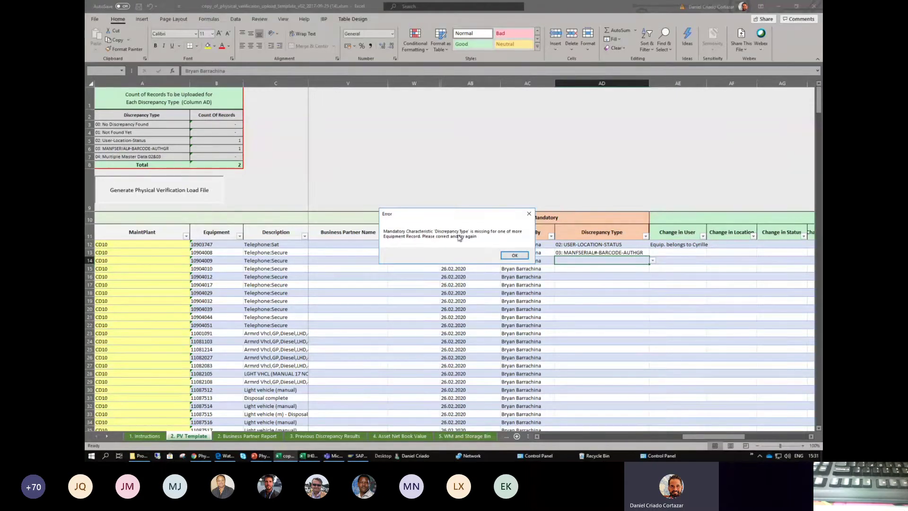
click(515, 256)
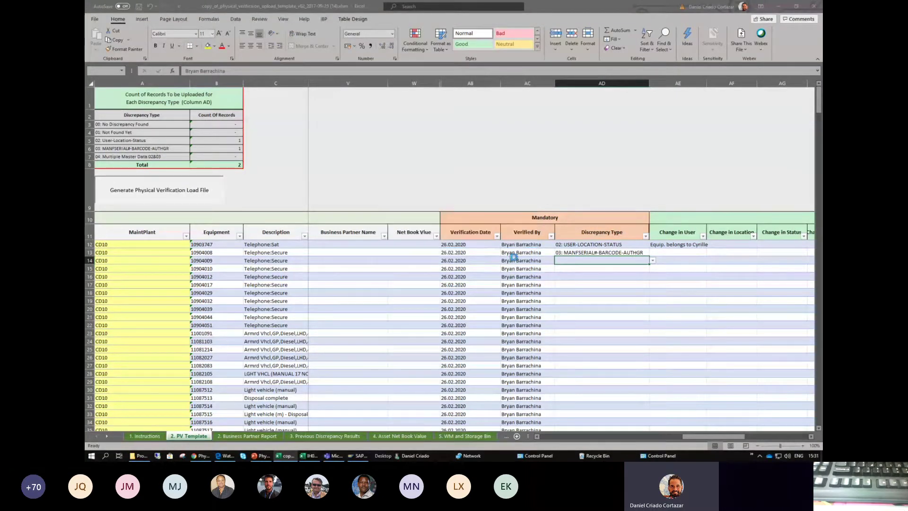
click(598, 271)
click(596, 261)
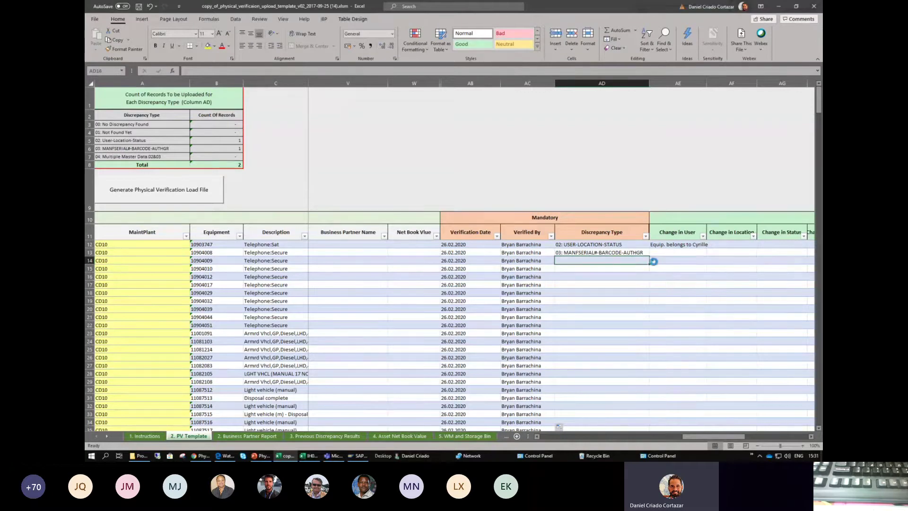
click(652, 261)
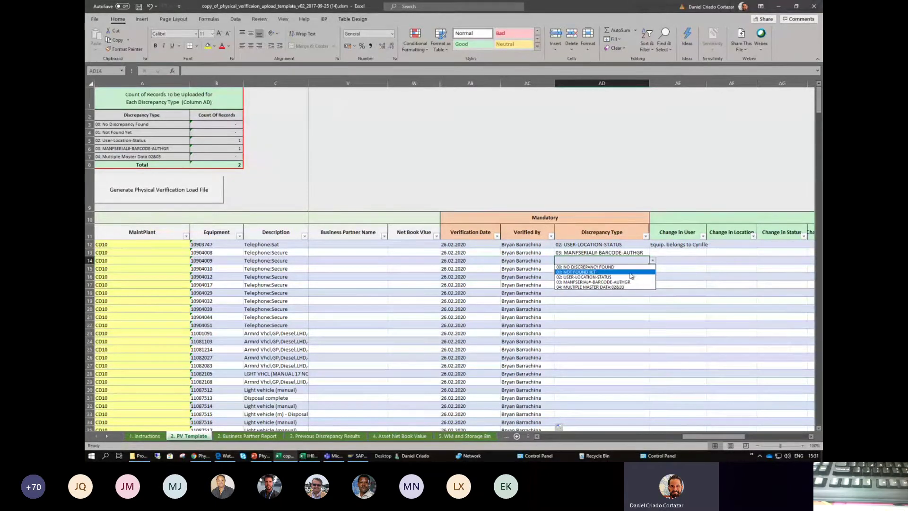
click(588, 273)
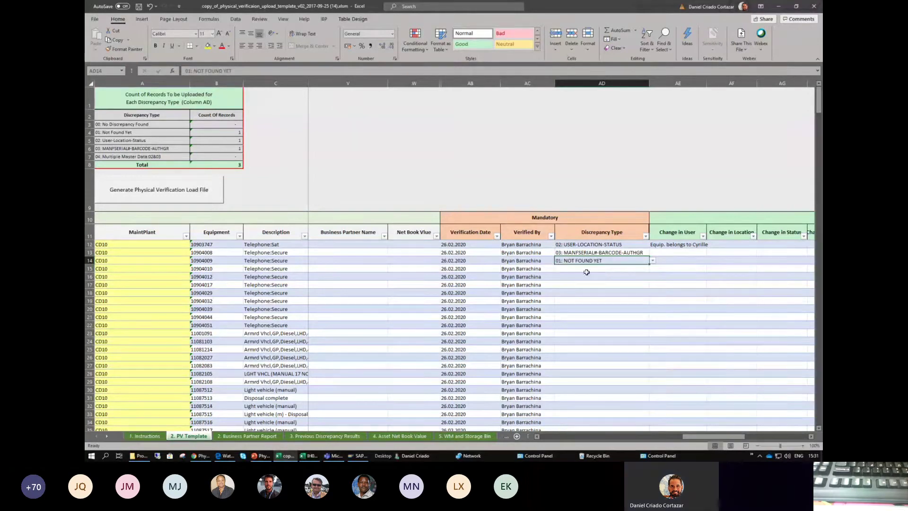
click(592, 284)
click(606, 261)
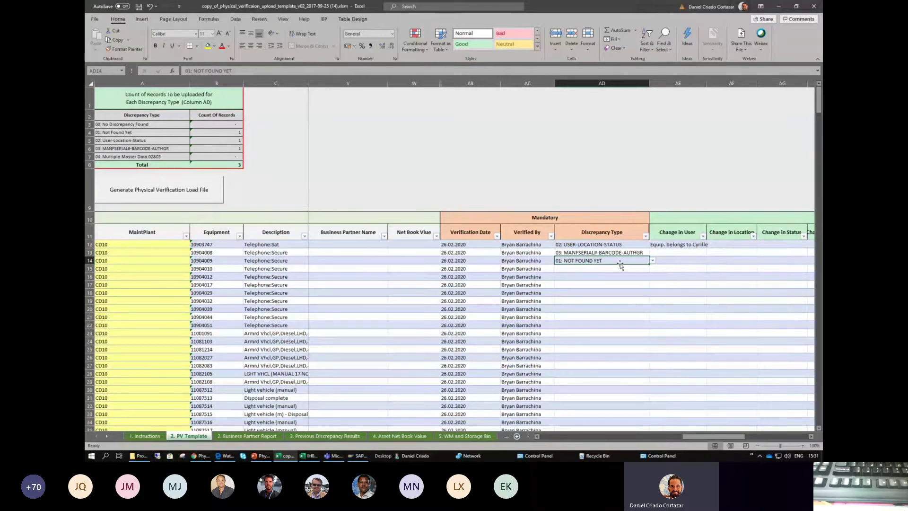
double_click(650, 265)
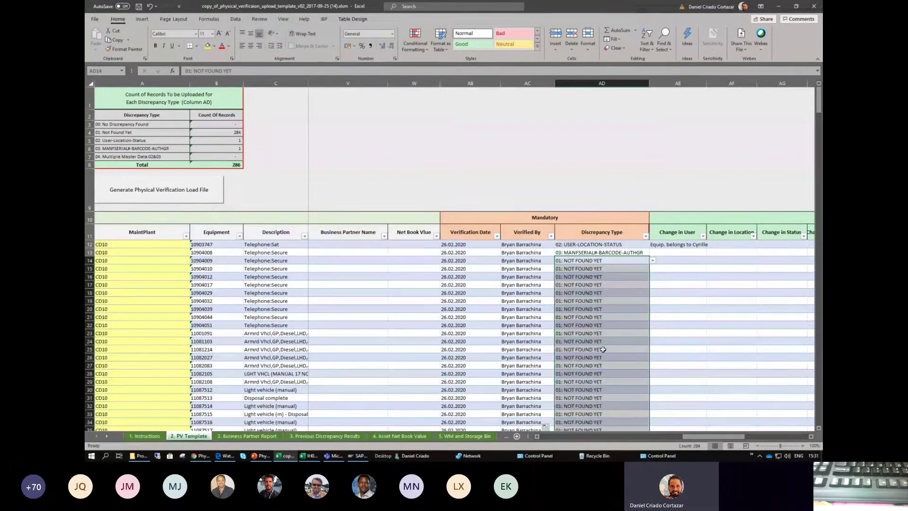
scroll(598, 330, down, 9)
click(599, 331)
scroll(583, 287, down, 4)
scroll(584, 305, down, 2)
scroll(584, 304, down, 3)
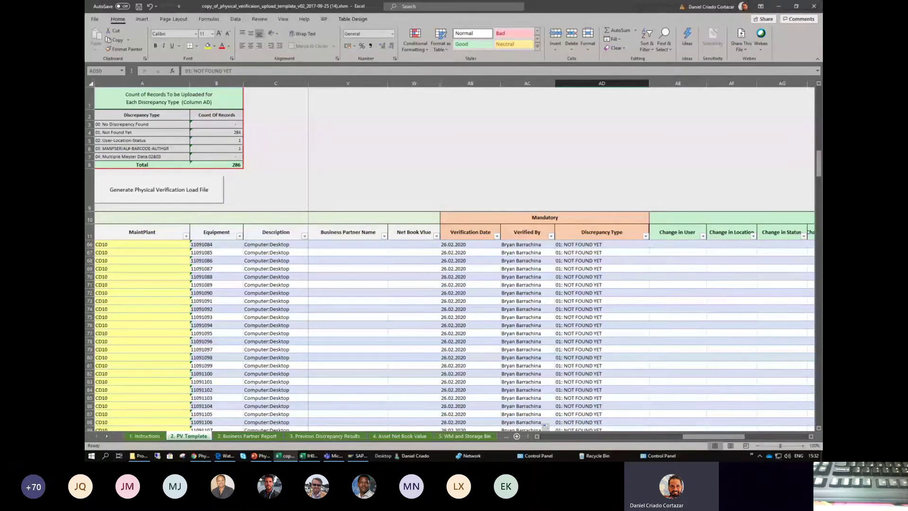
drag(818, 172, 789, 102)
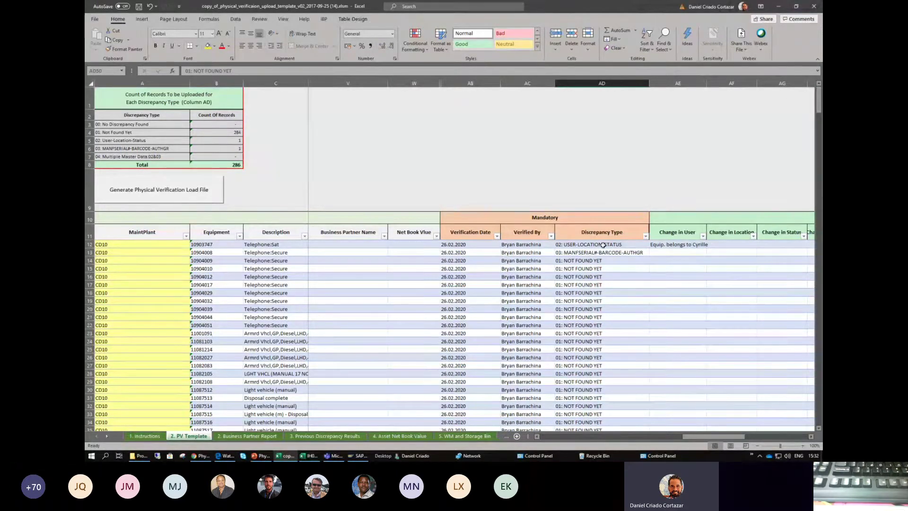
drag(603, 245, 583, 254)
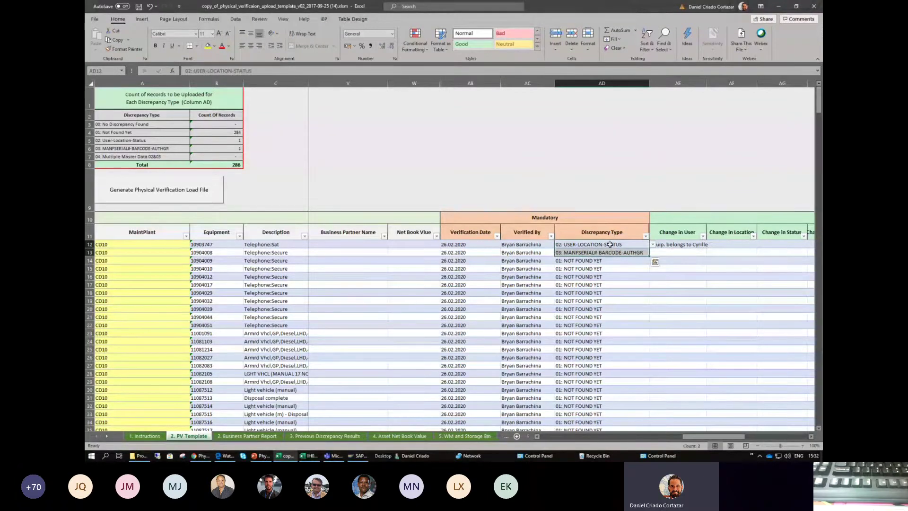
click(609, 260)
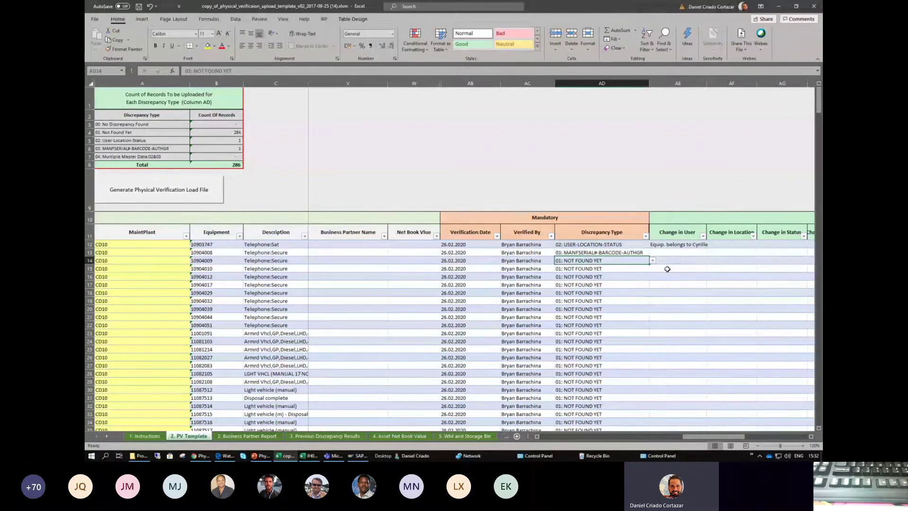
click(615, 293)
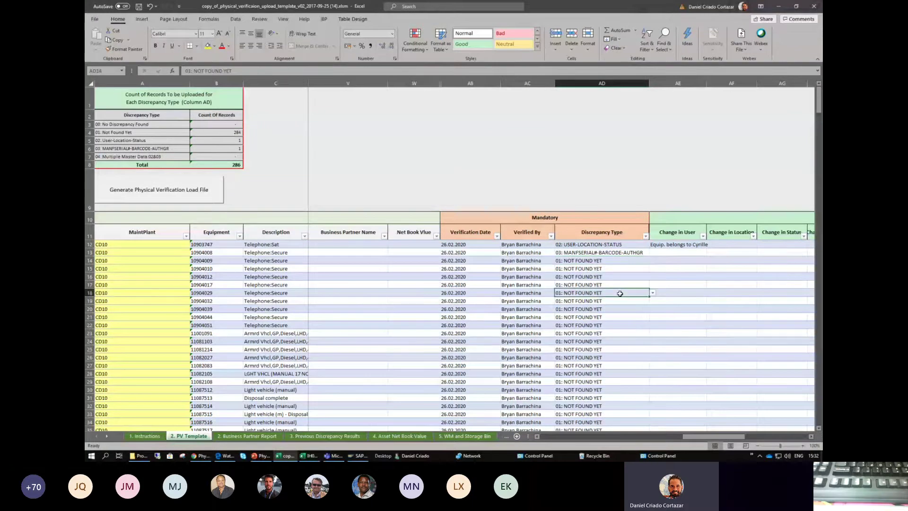
scroll(611, 294, down, 3)
scroll(611, 294, up, 3)
- Save the generated load file as text, replacing the .txt in the name with a suffix, and confirm
click(150, 191)
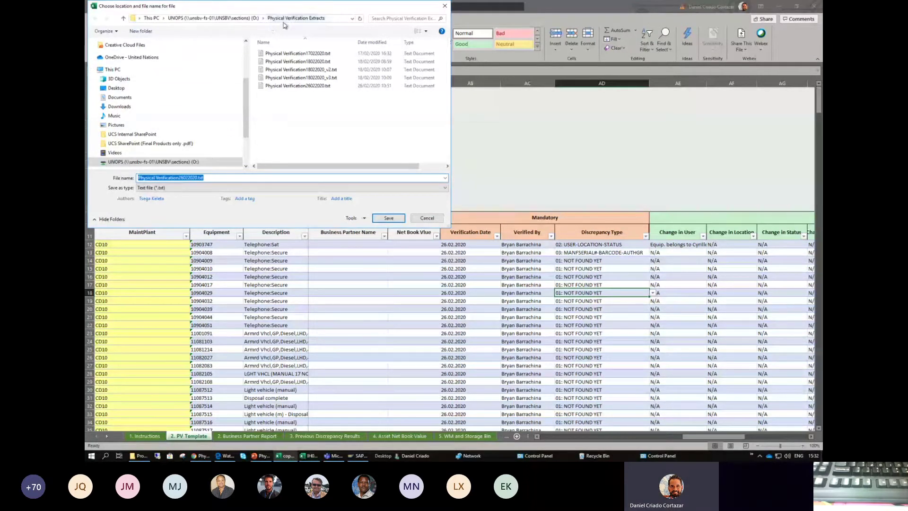
drag(228, 11, 340, 46)
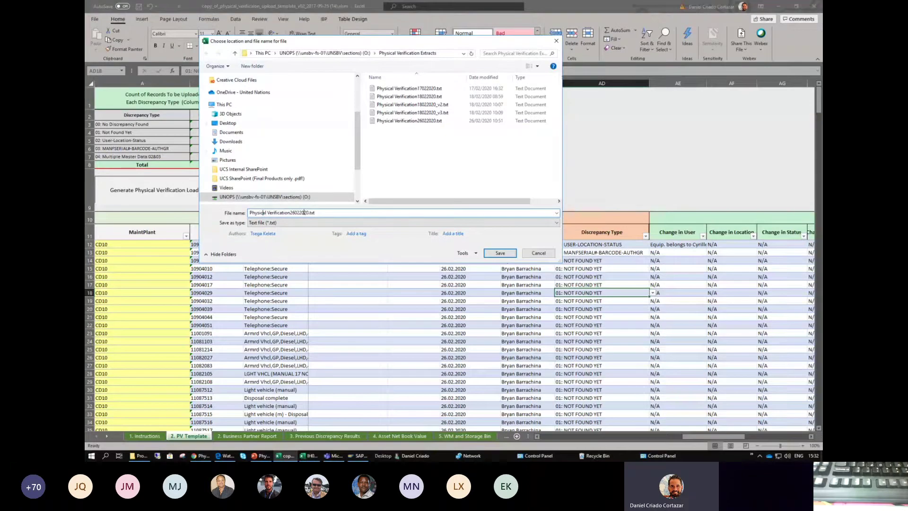
double_click(312, 212)
key(BackSpace)
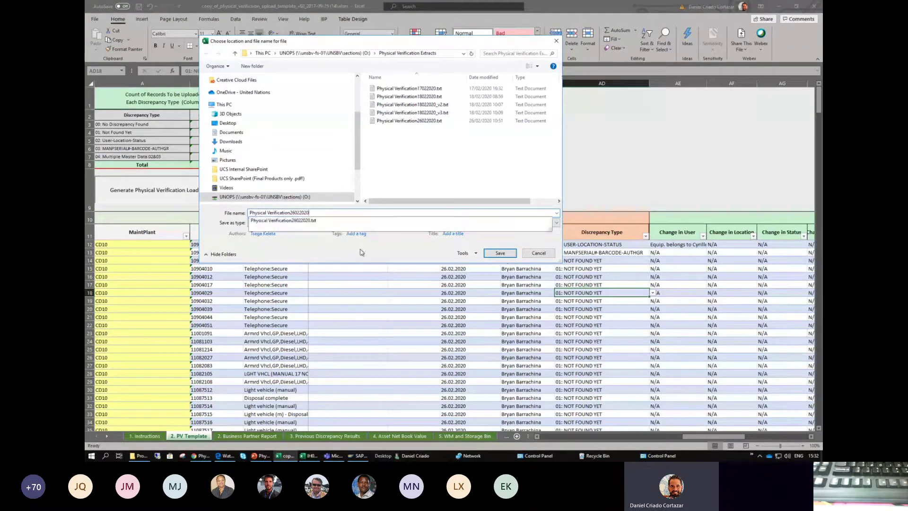
text(_Bryan)
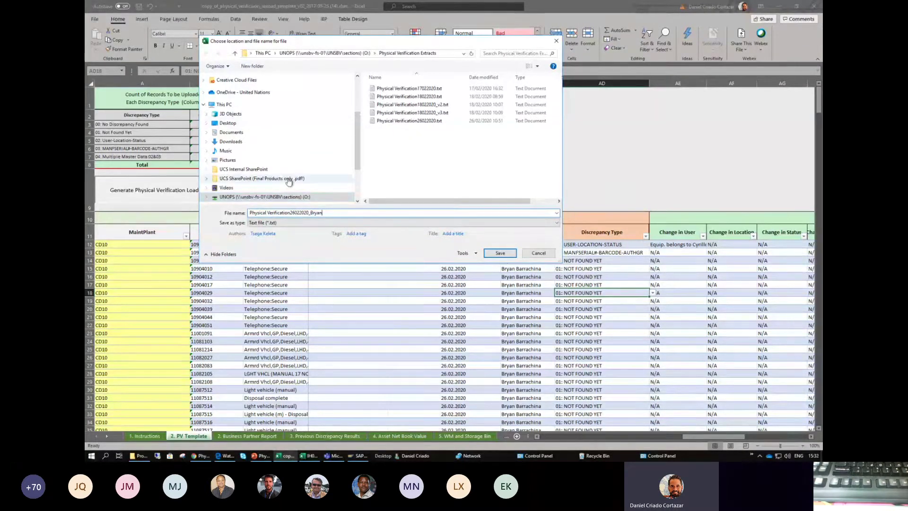
click(500, 253)
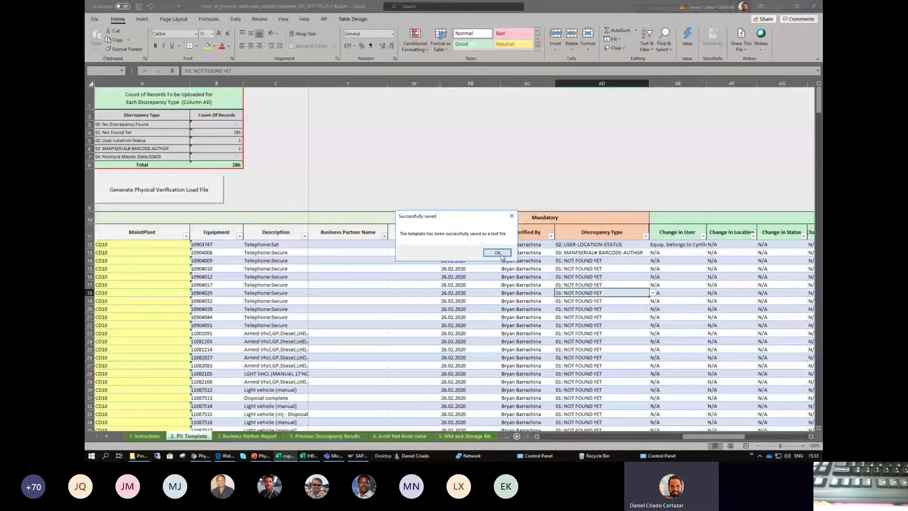
click(498, 252)
click(600, 260)
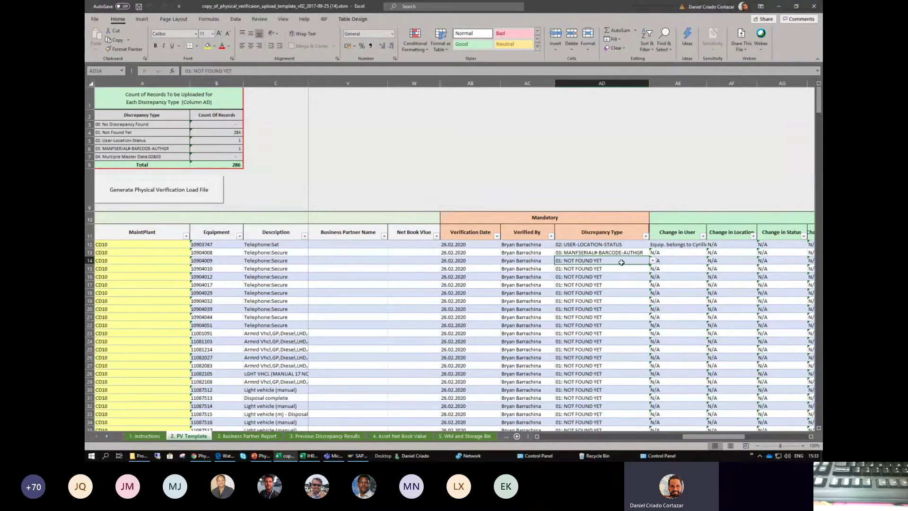
- Review the Mandatory block's Verification Date and Discrepancy Type columns for rows 14 to 20
drag(594, 261, 595, 333)
click(595, 263)
click(586, 309)
drag(472, 219, 615, 228)
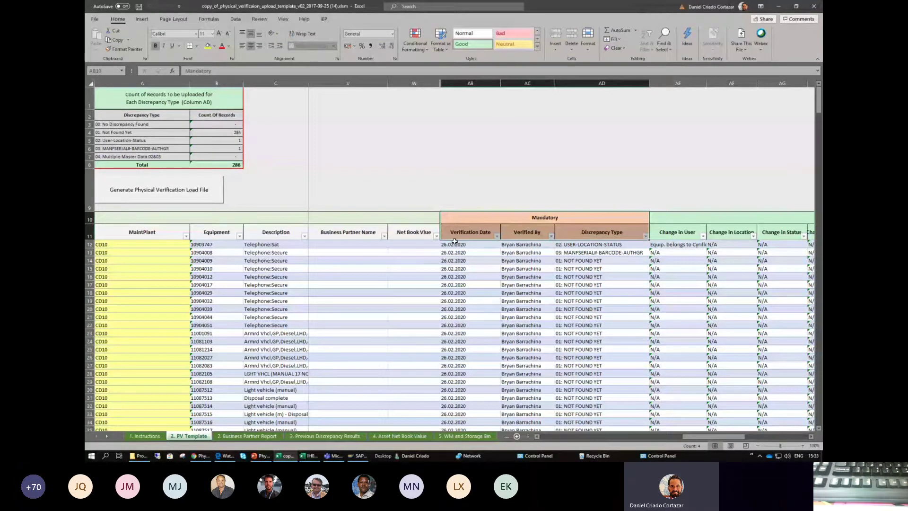
click(480, 301)
scroll(482, 290, down, 6)
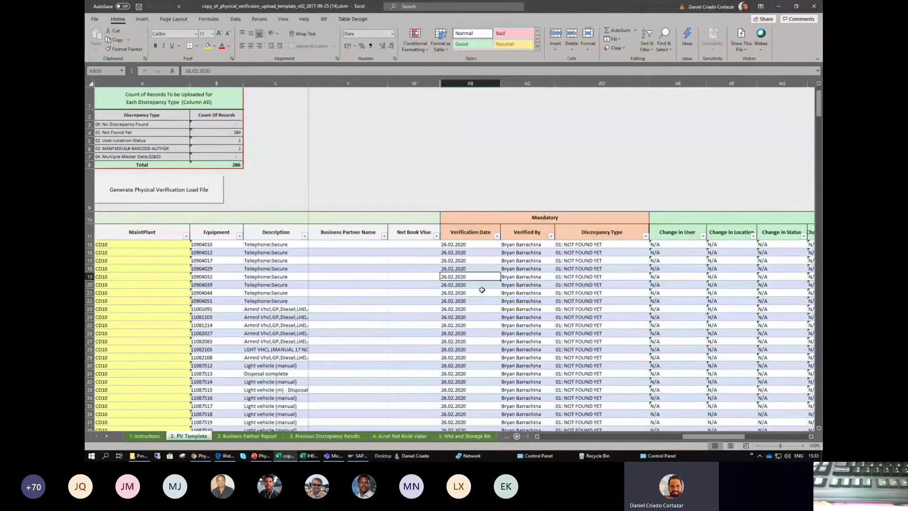
scroll(482, 290, up, 6)
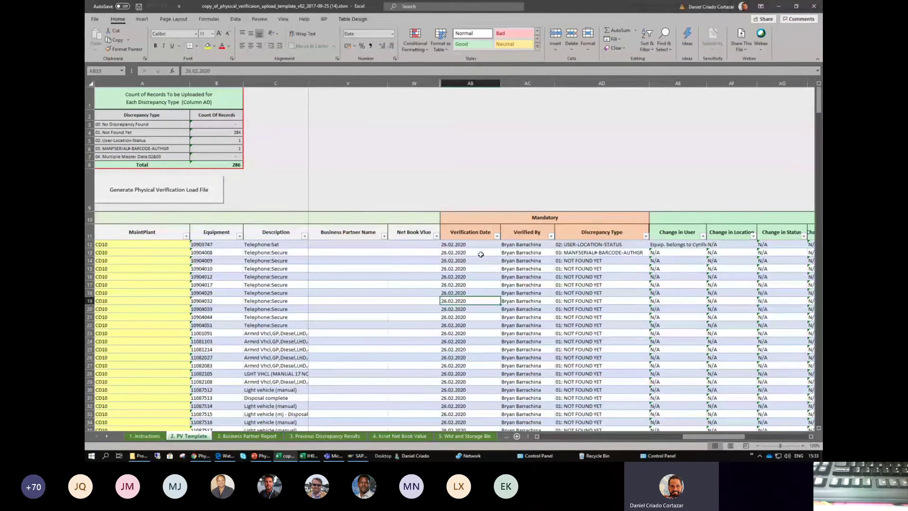
drag(477, 232, 470, 306)
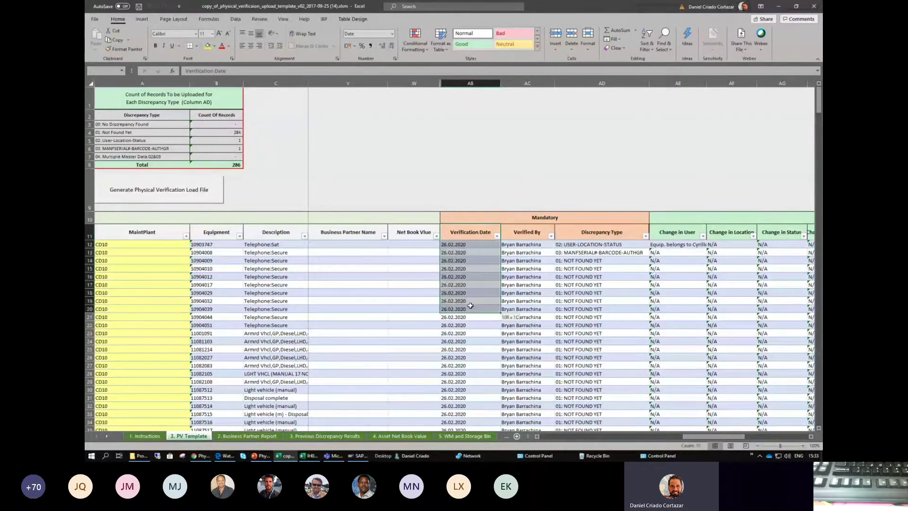
click(525, 232)
drag(595, 233, 588, 285)
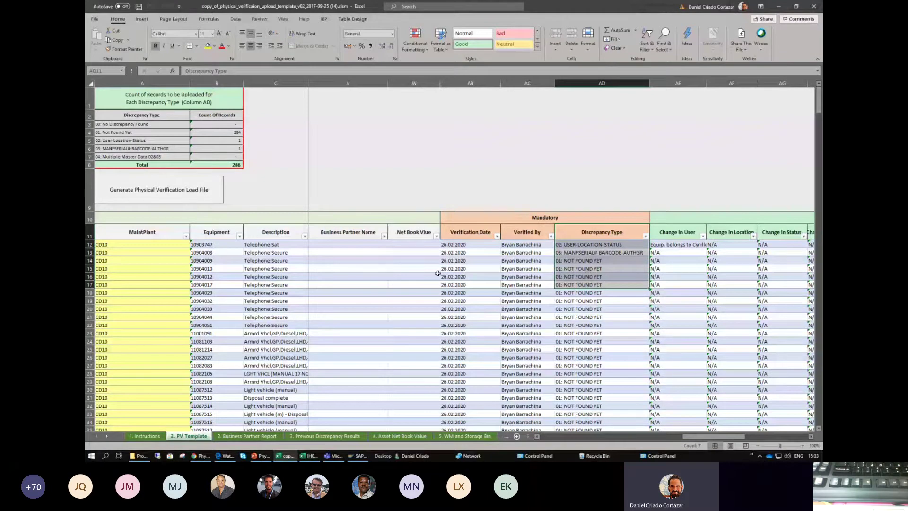
- Check row 12's verification date, verifier and discrepancy type, then list AD12's allowed discrepancy types
click(467, 244)
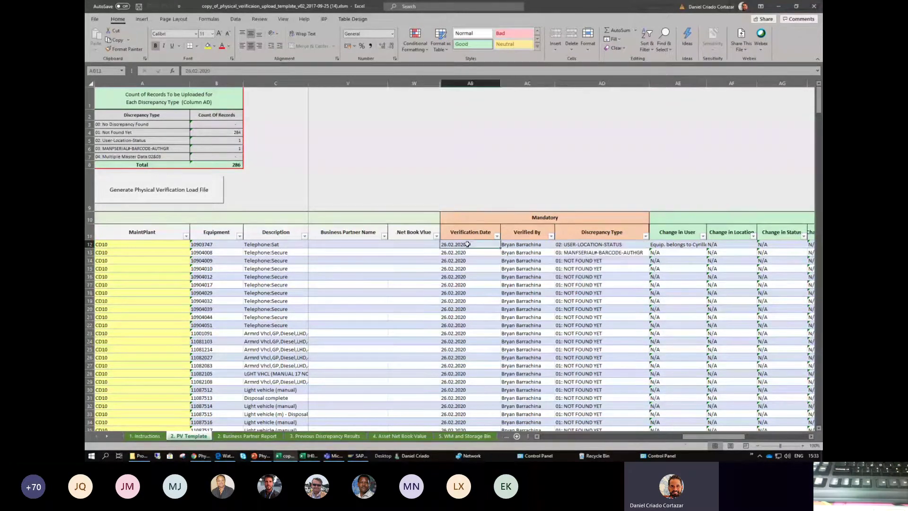
drag(477, 232, 475, 248)
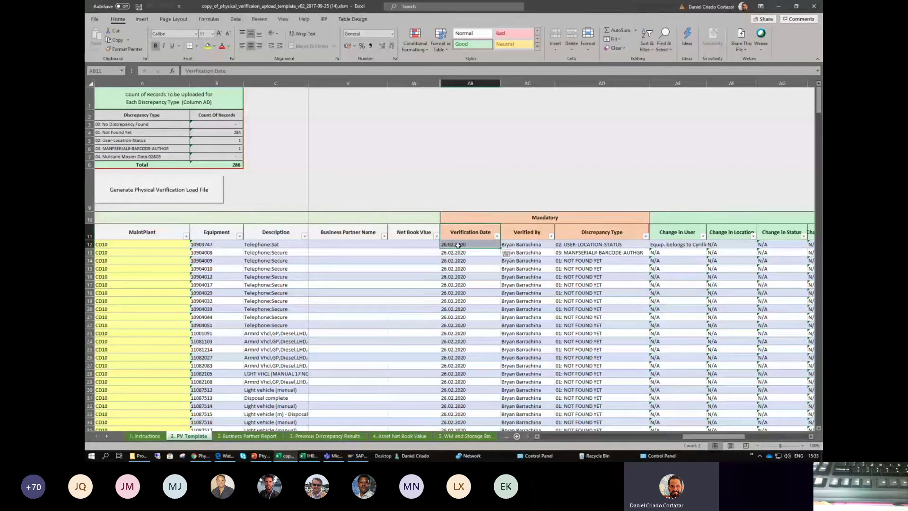
click(542, 242)
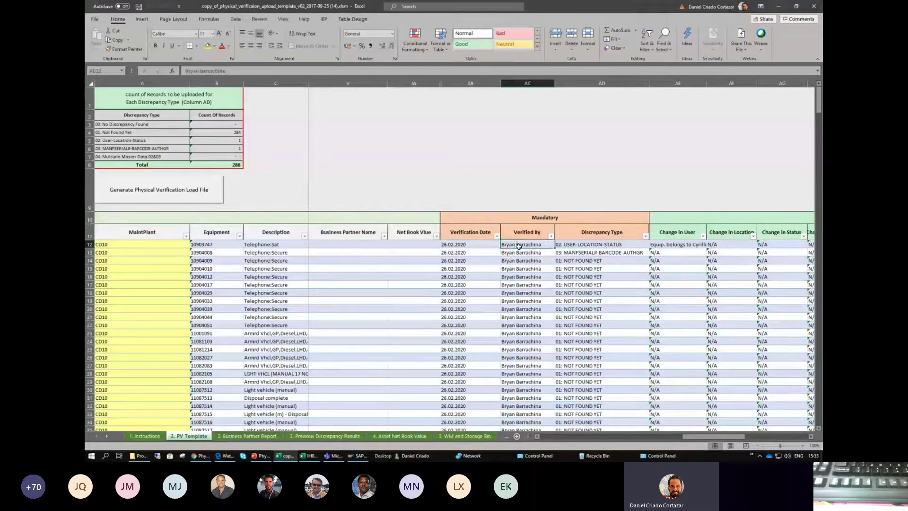
drag(520, 246, 525, 275)
click(525, 246)
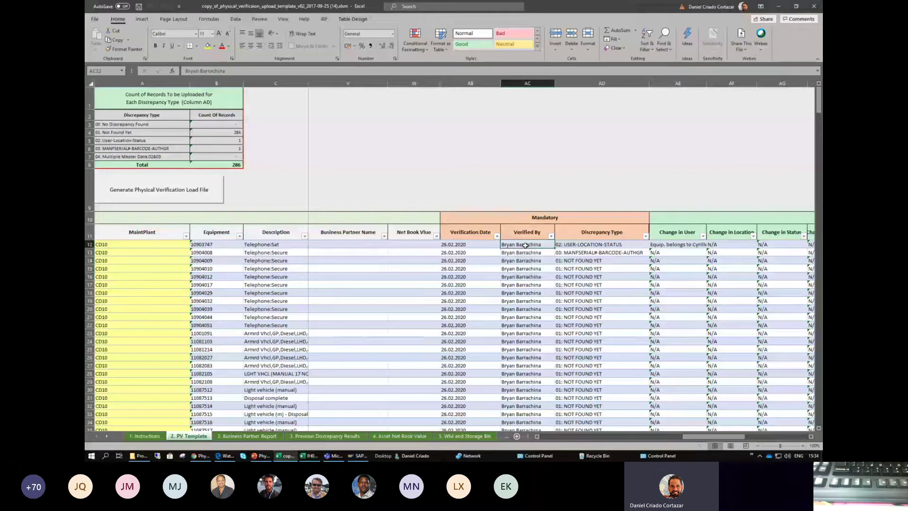
drag(609, 244, 646, 246)
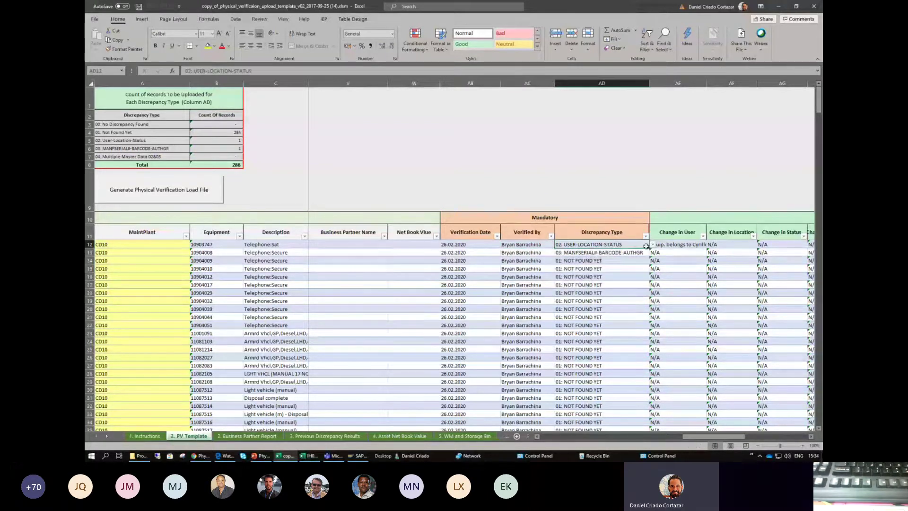
click(652, 245)
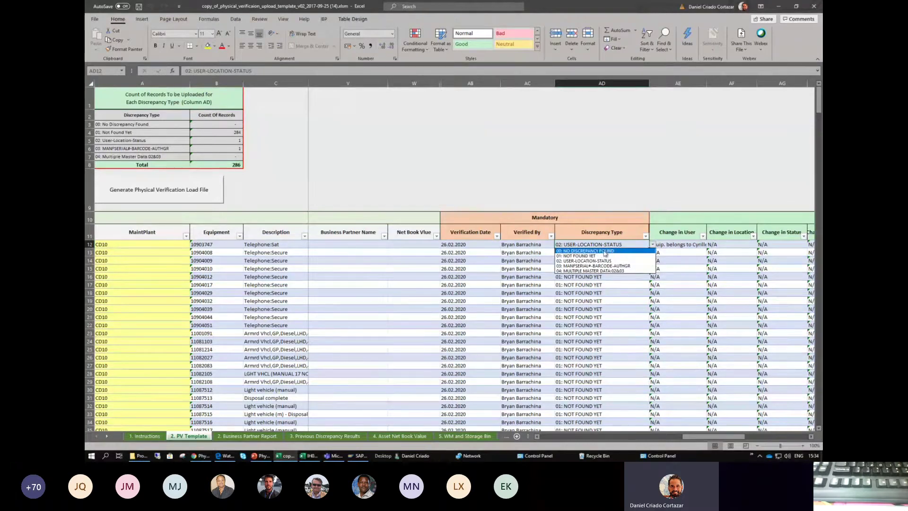
- Clear the discrepancy types in AD14:AD17 and confirm the load file generation fails with an error
click(588, 275)
drag(584, 261, 584, 284)
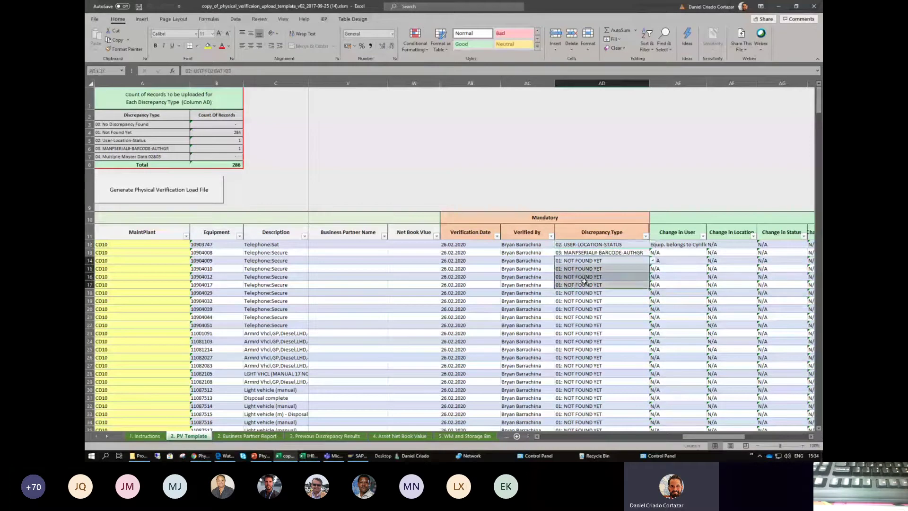
key(Delete)
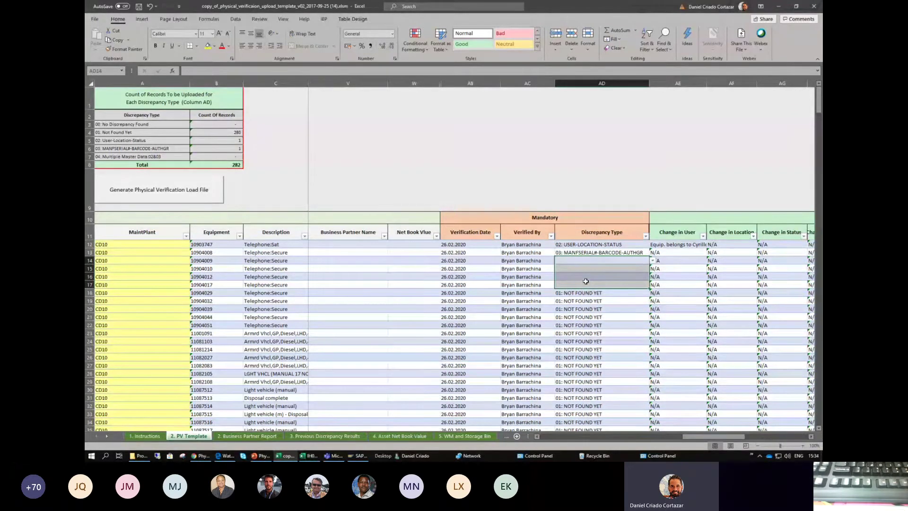
click(142, 189)
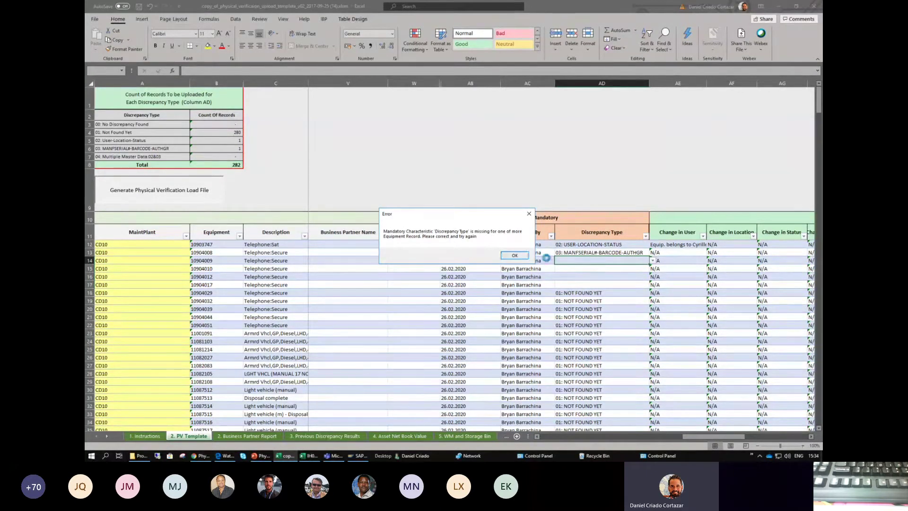
click(513, 259)
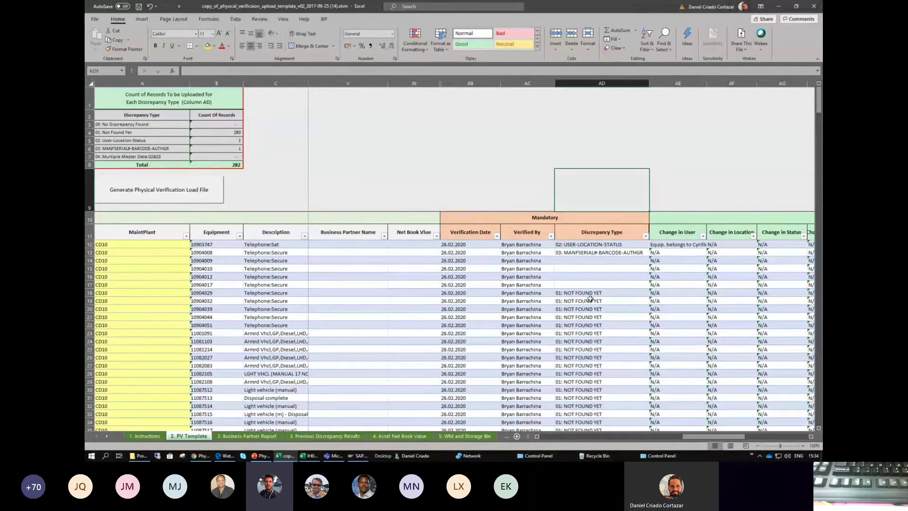
click(338, 259)
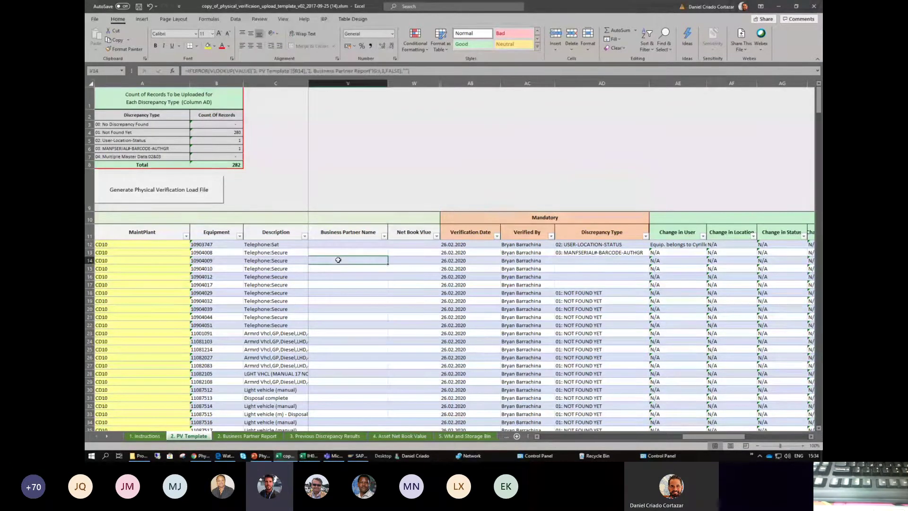
drag(485, 245, 477, 299)
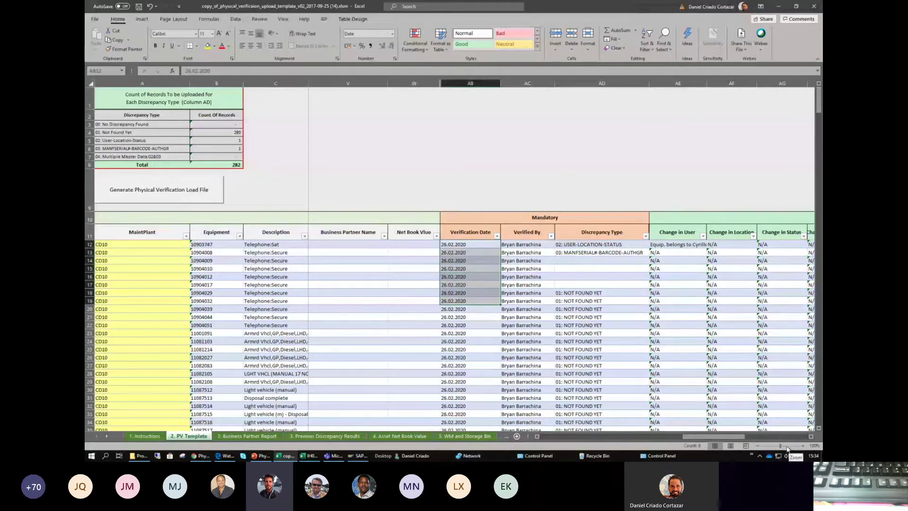
drag(783, 445, 788, 446)
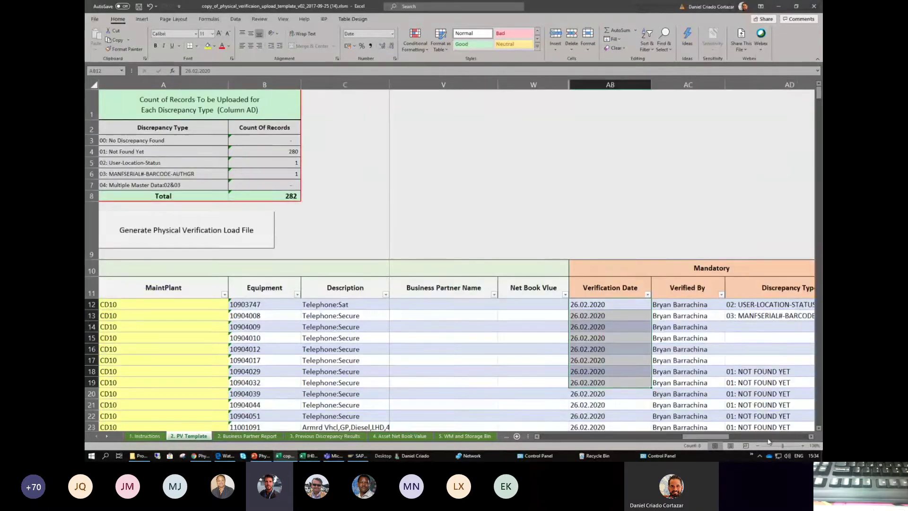
scroll(703, 440, left, 3)
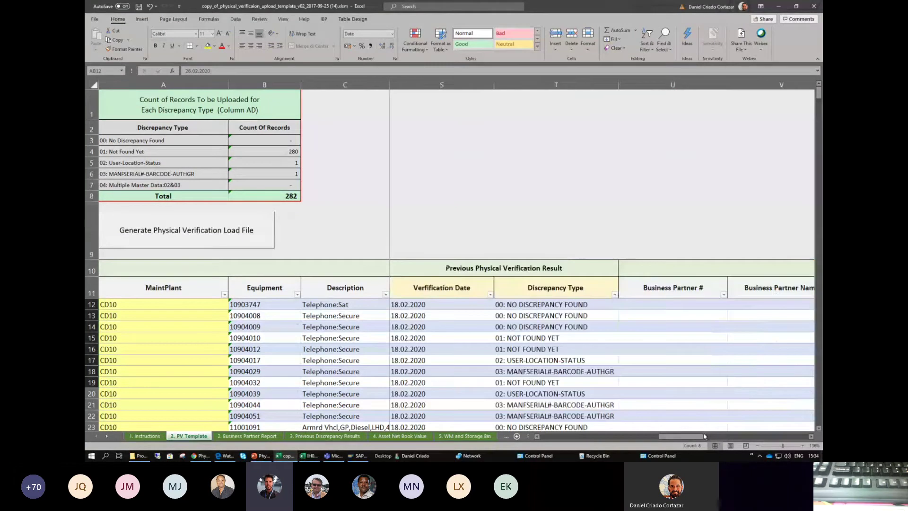
drag(768, 448, 777, 448)
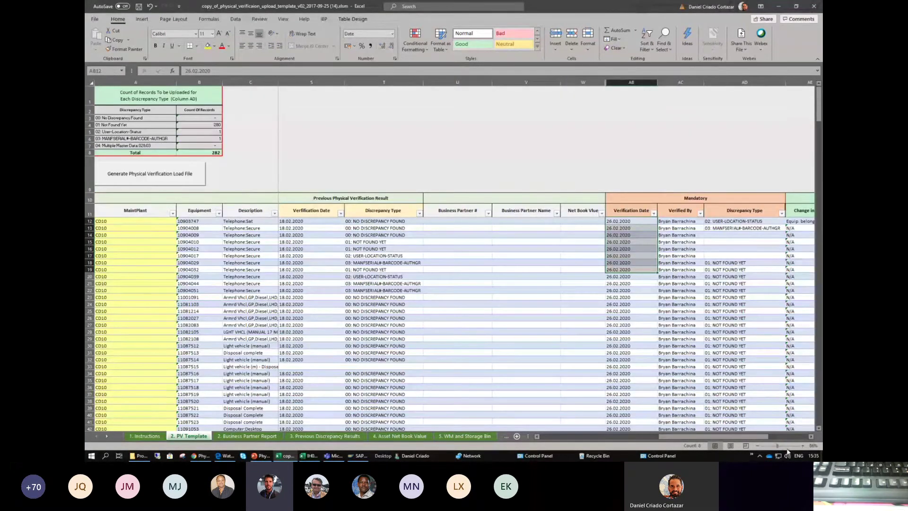
drag(781, 445, 782, 448)
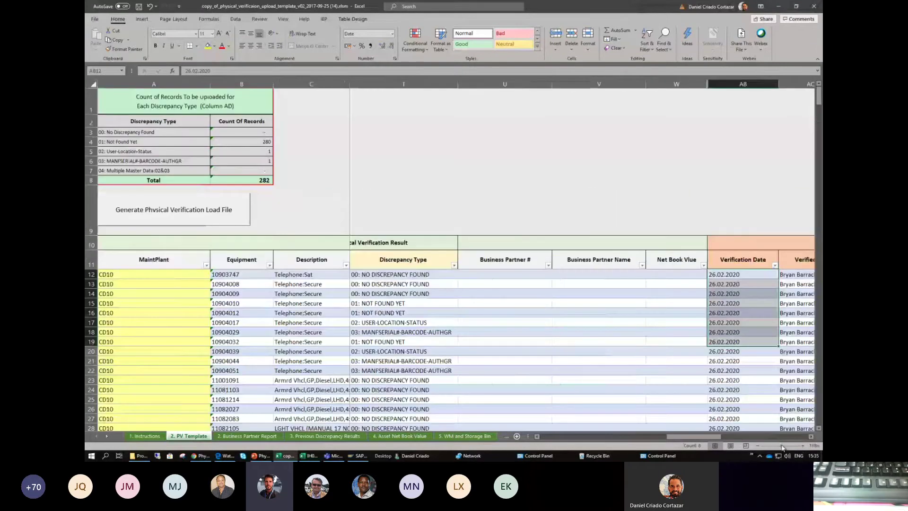
drag(719, 437, 735, 438)
click(691, 335)
drag(752, 336, 750, 291)
click(704, 315)
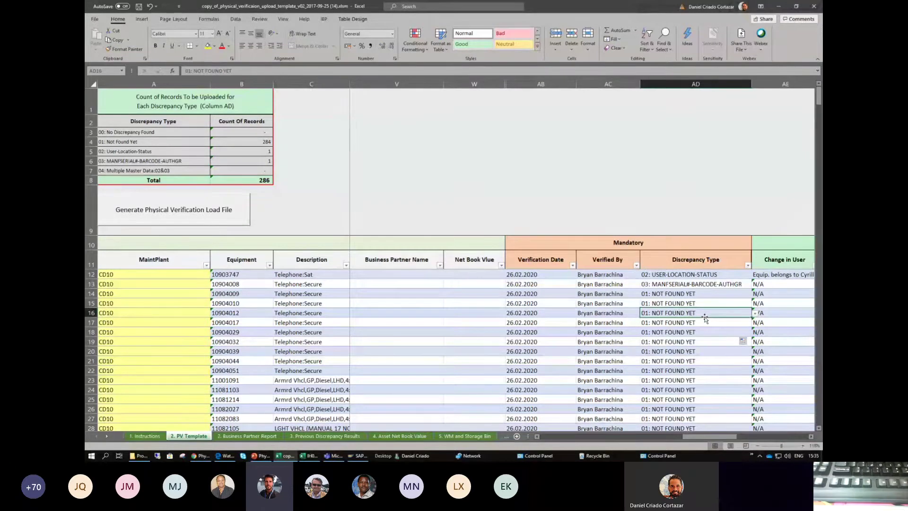
click(529, 273)
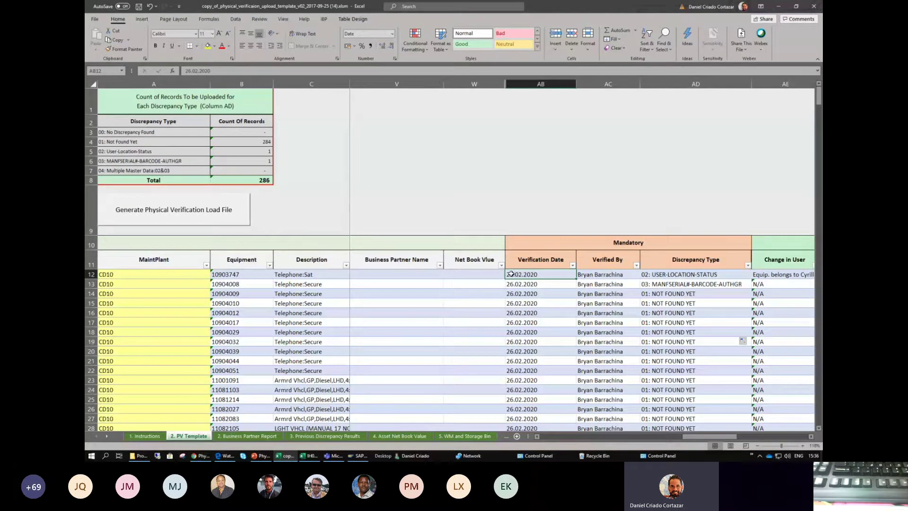
- Edit cell AB12's verification date, changing the day from 26 to 28 so it reads 28.02.2020
key(F2)
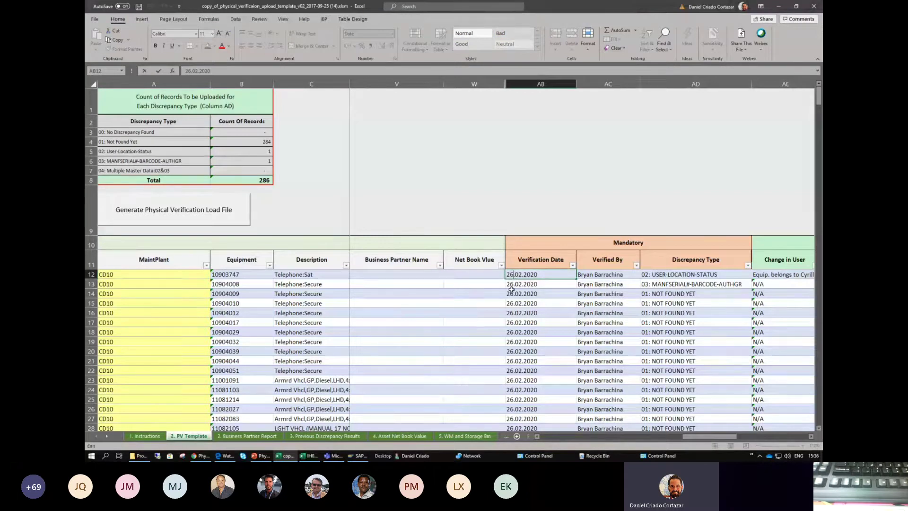
key(BackSpace)
text(8)
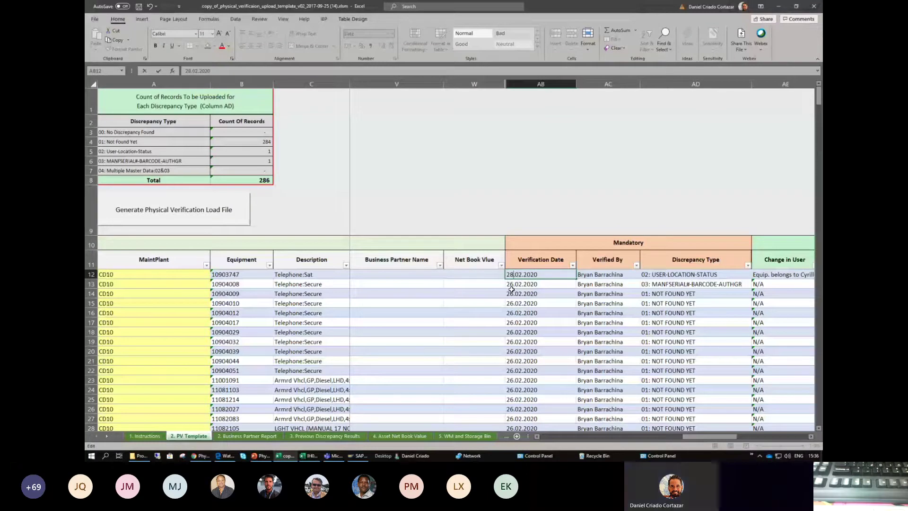
key(Return)
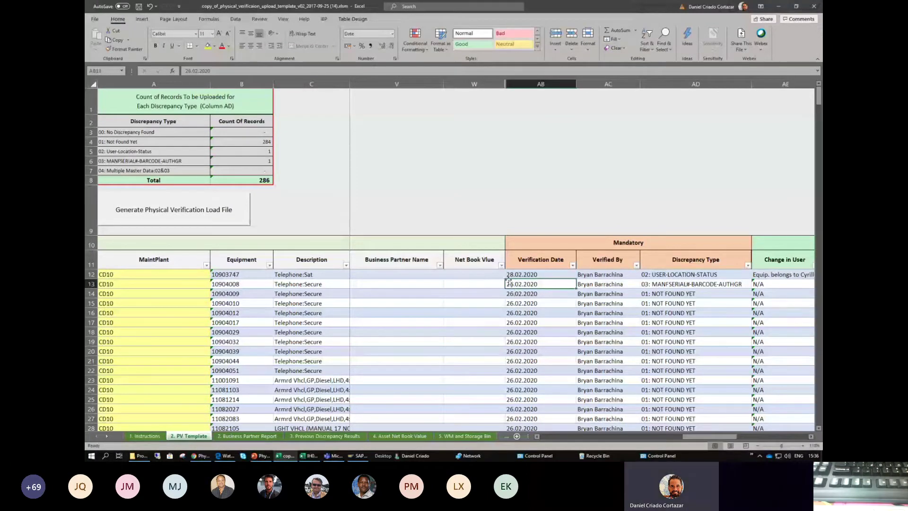
click(542, 274)
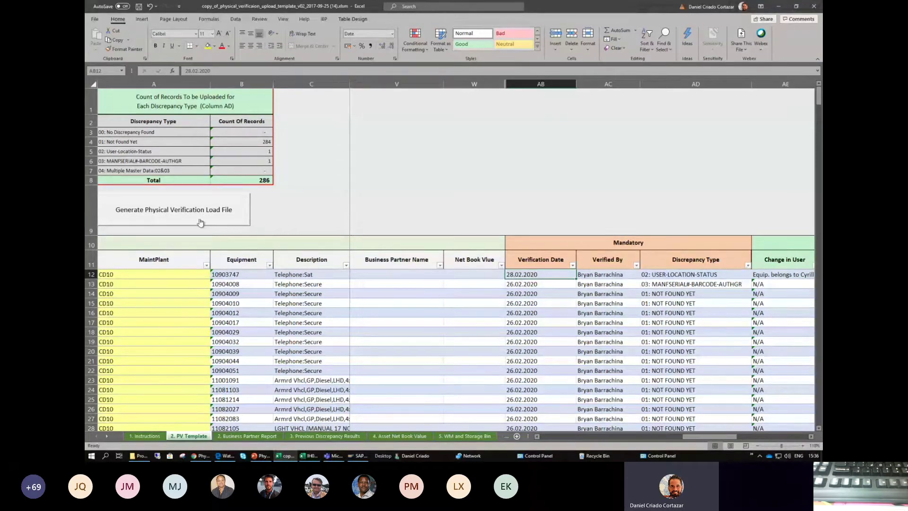
click(164, 212)
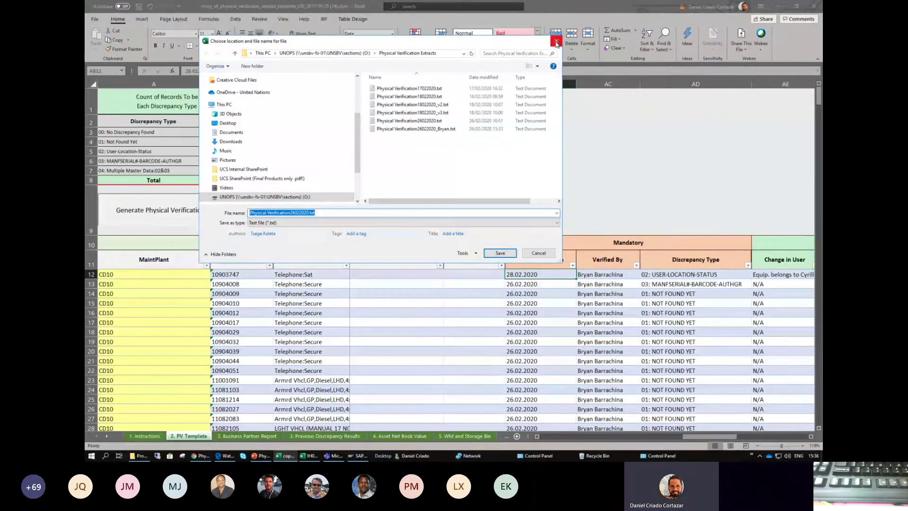
click(540, 254)
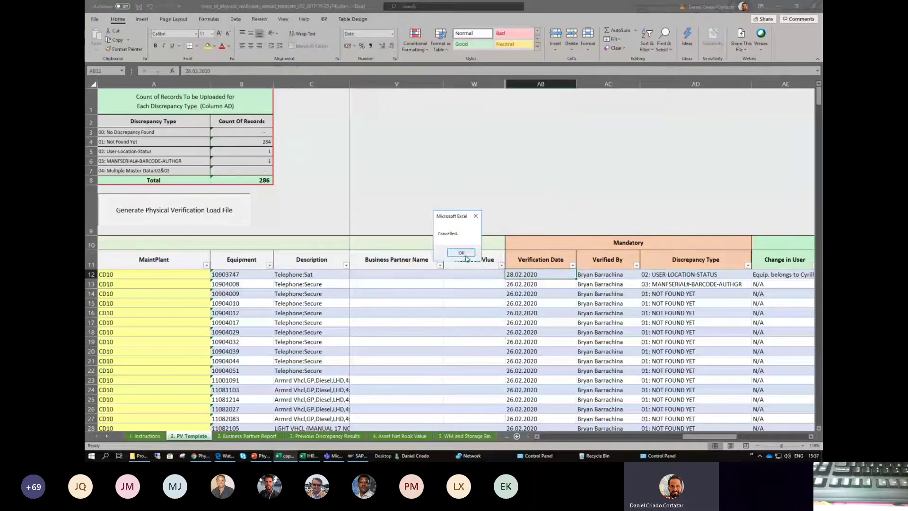
click(466, 258)
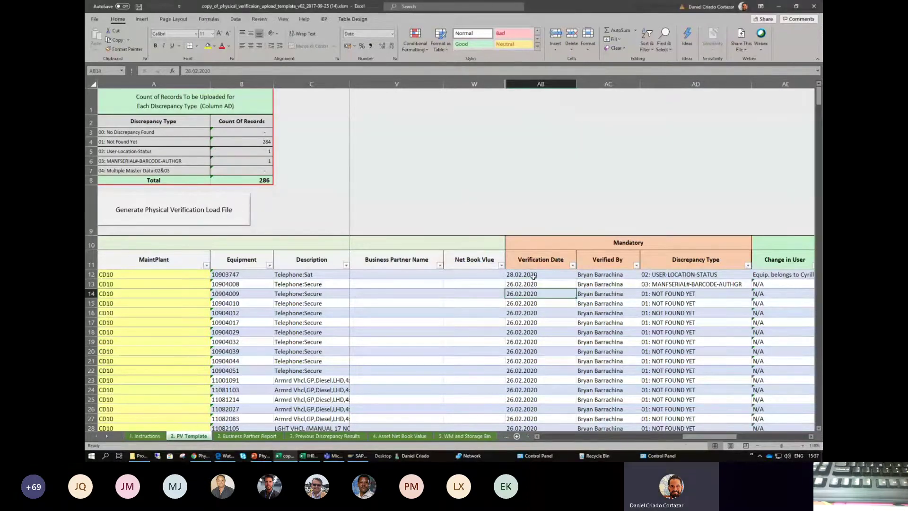
- Edit the year in cell AB12 so row 12's verification date becomes 28.02.2022
drag(534, 276, 534, 294)
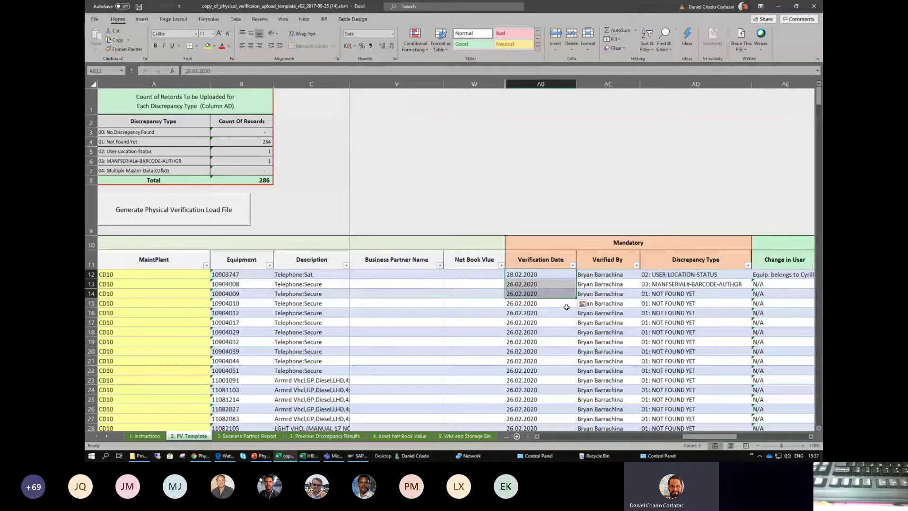
click(520, 341)
click(533, 276)
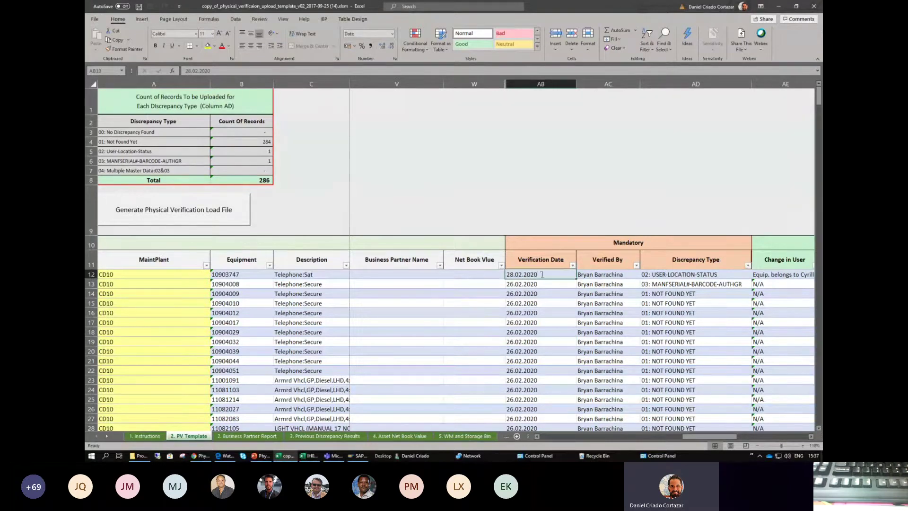
double_click(534, 275)
key(BackSpace)
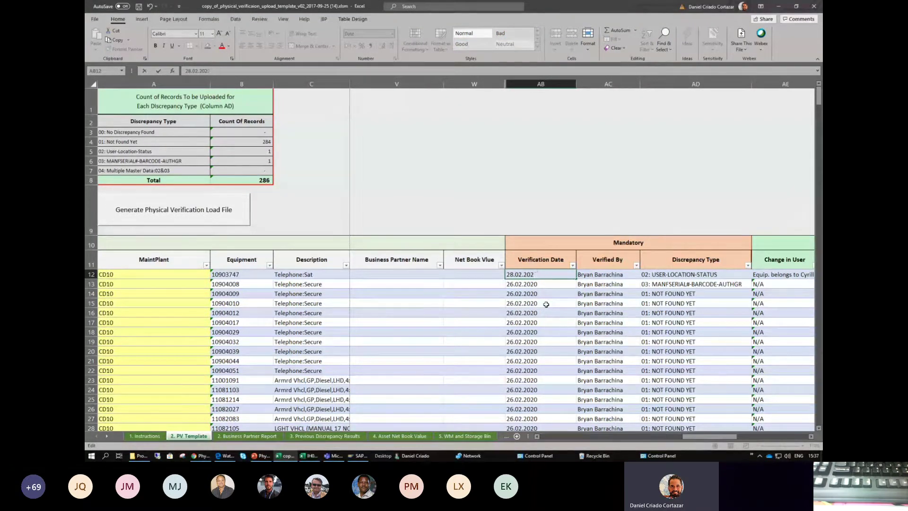
key(Return)
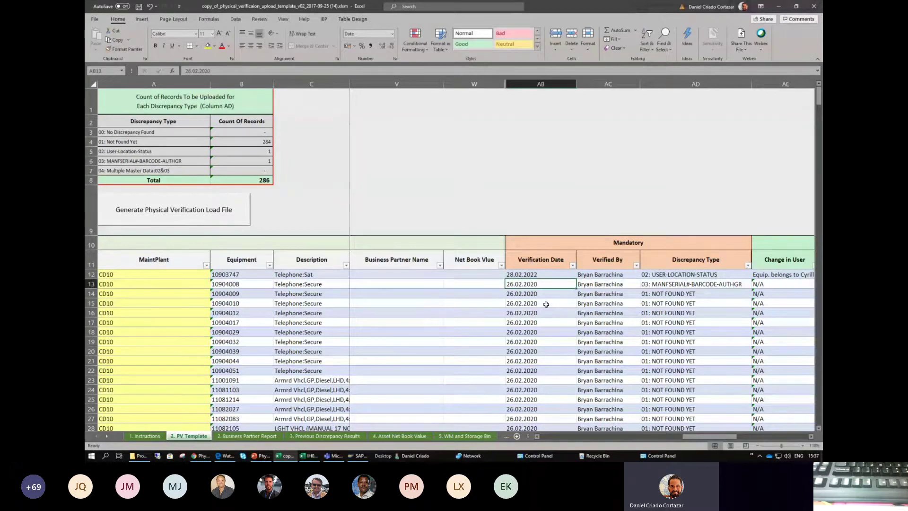
click(198, 213)
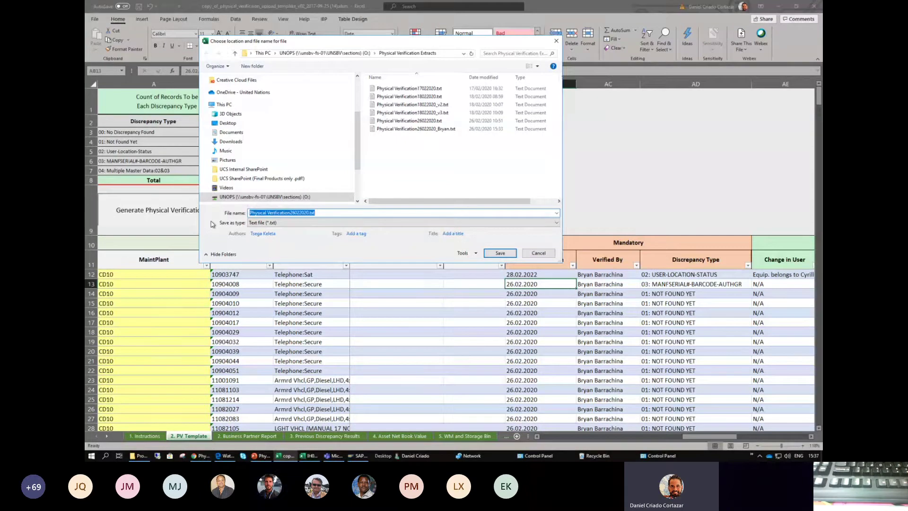
click(530, 255)
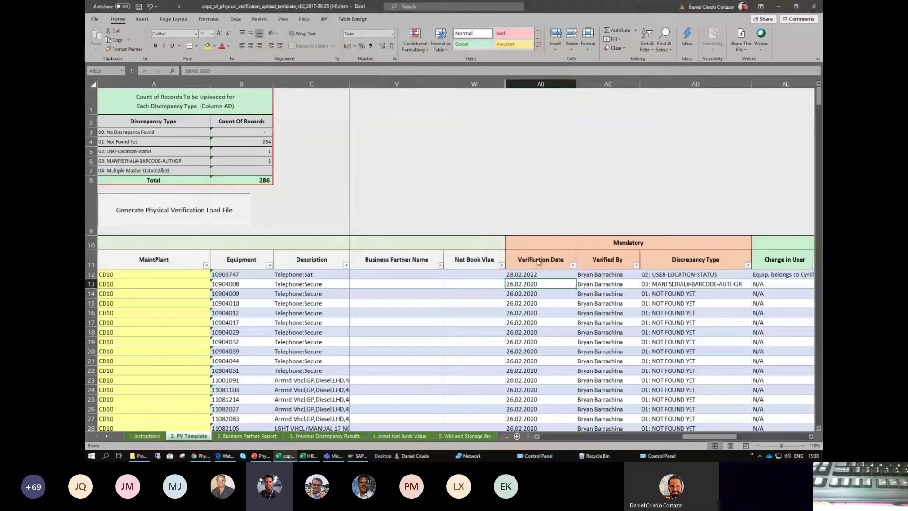
click(460, 252)
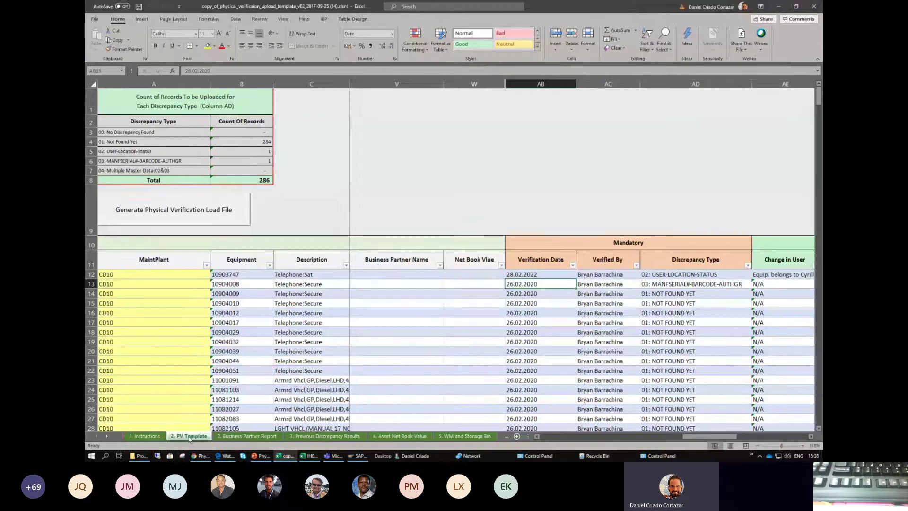
click(257, 349)
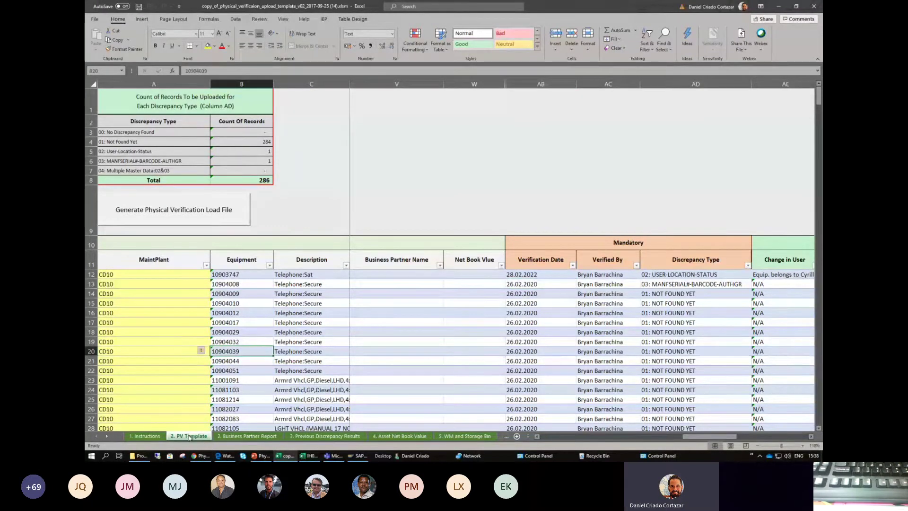
click(325, 301)
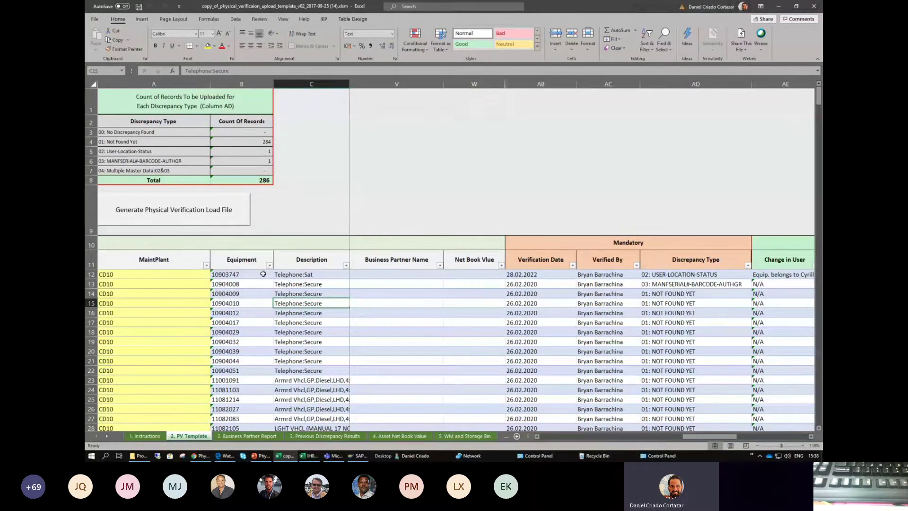
drag(721, 437, 675, 440)
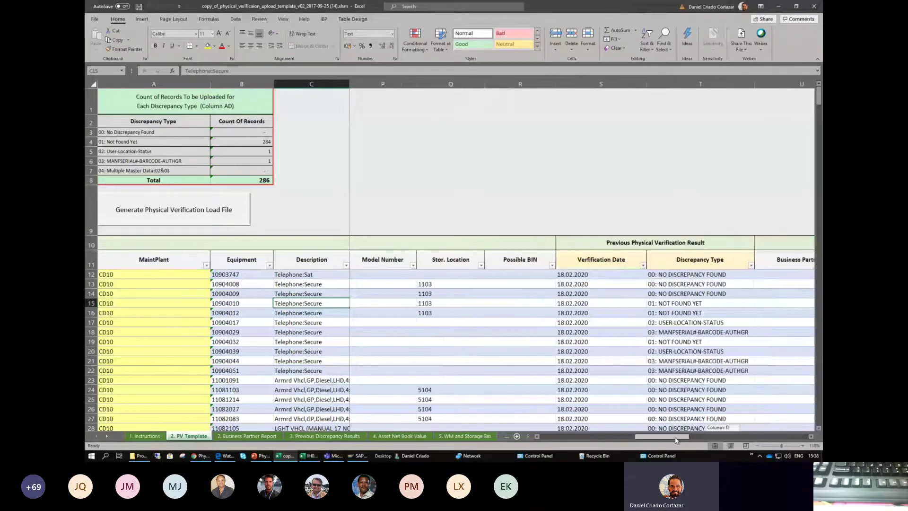
click(648, 243)
drag(648, 242, 664, 343)
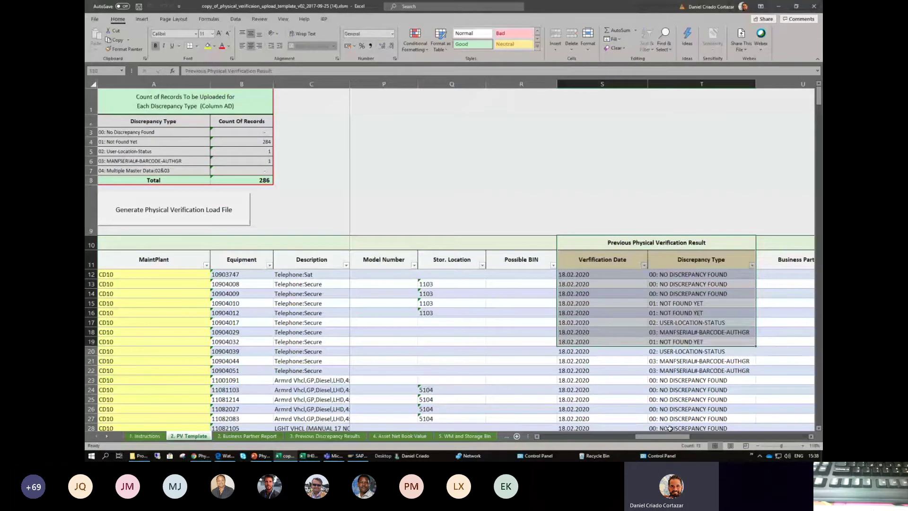
drag(671, 437, 716, 432)
drag(539, 274, 699, 331)
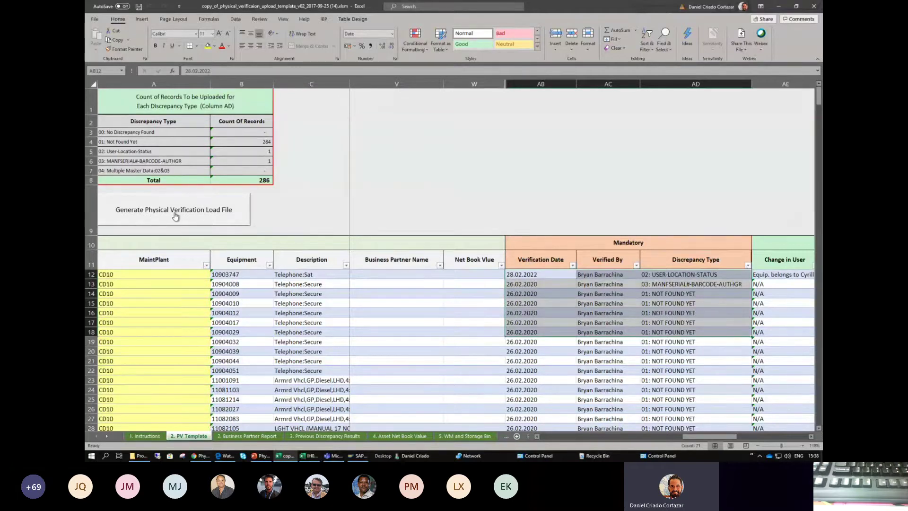
mouse_move(142, 458)
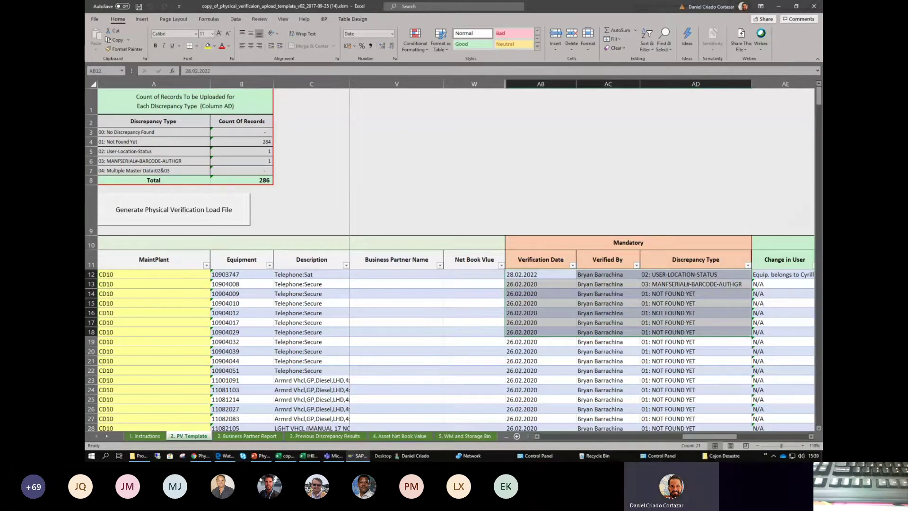
key(alt+Tab)
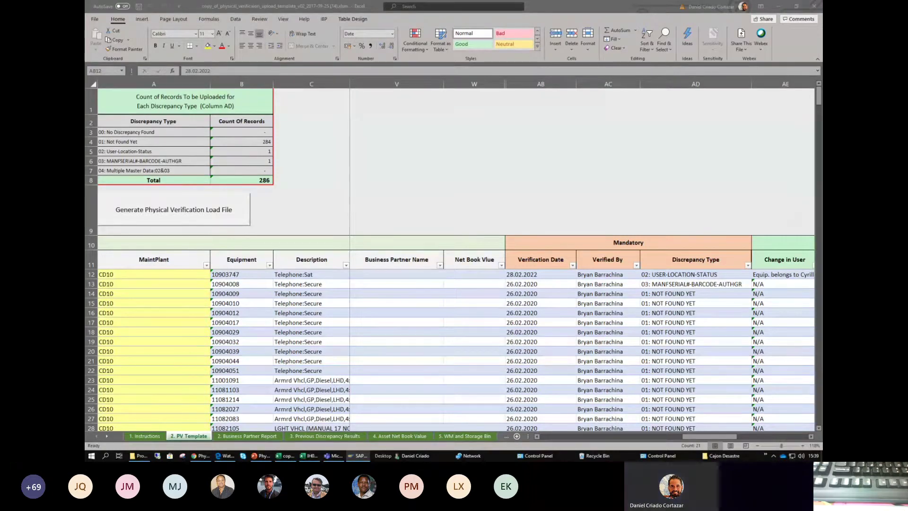
- Open the 3.1 Umoja Training ECC (T1E) connection and log on with client 520, the saved user and password
drag(604, 80, 576, 83)
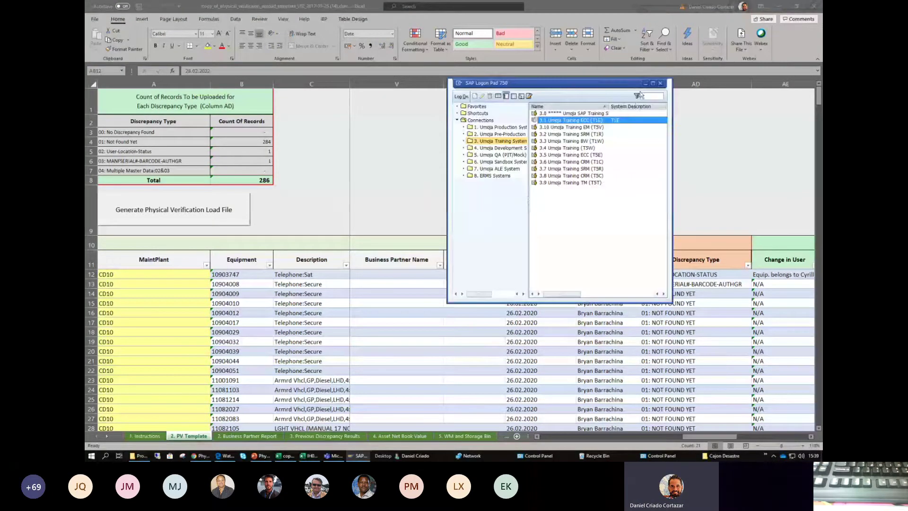
double_click(582, 121)
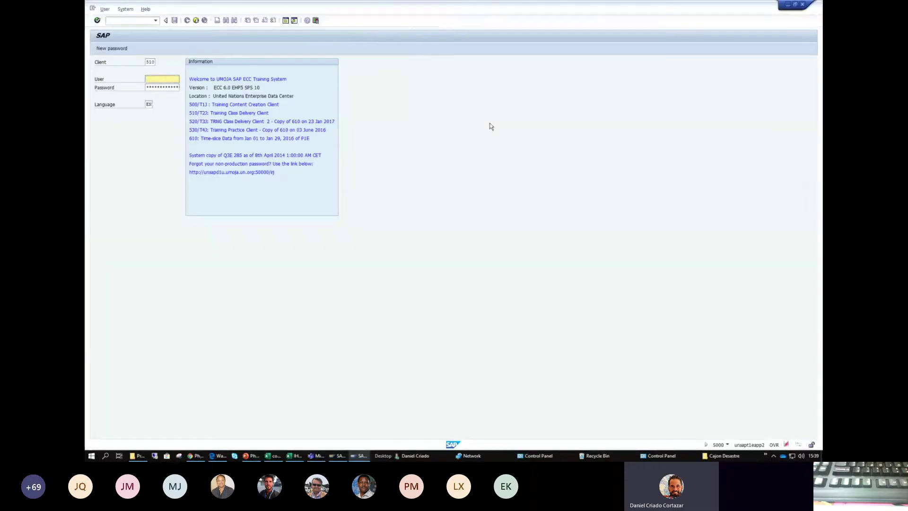
double_click(152, 62)
text(5)
click(150, 69)
double_click(159, 78)
click(161, 87)
click(162, 88)
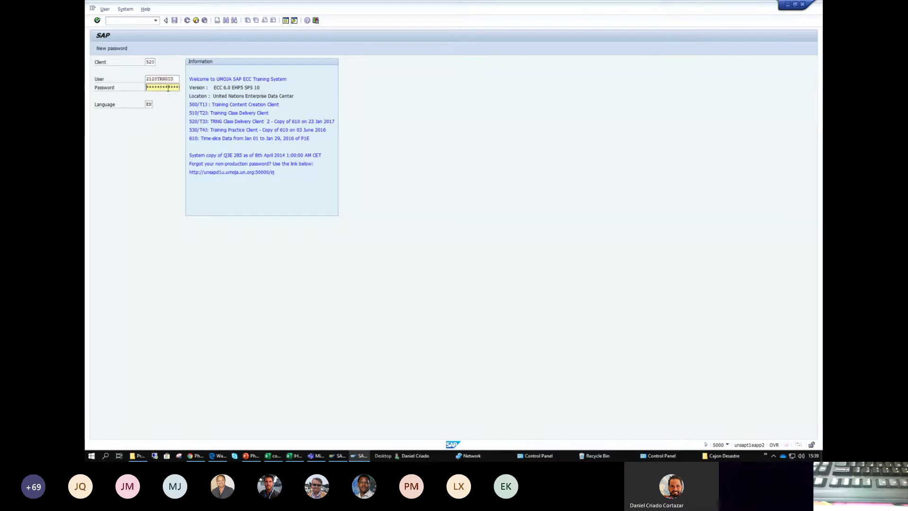
text(*)
key(Return)
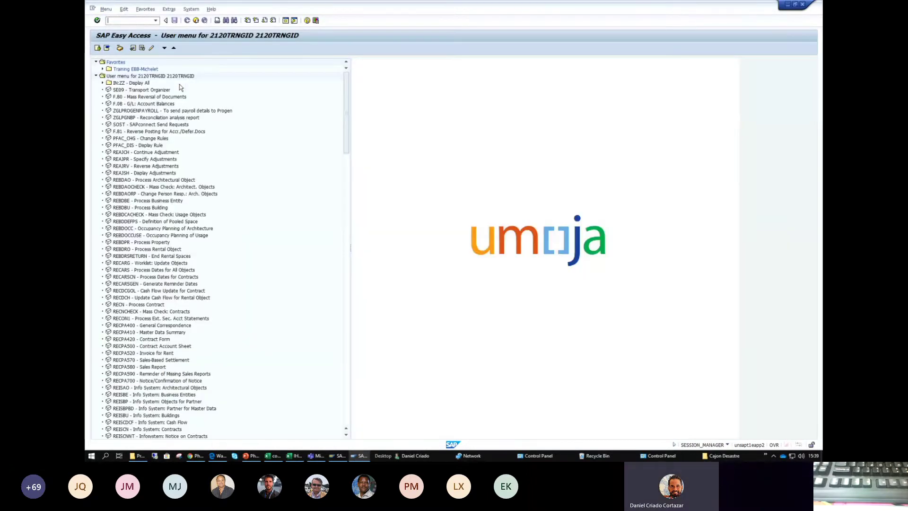
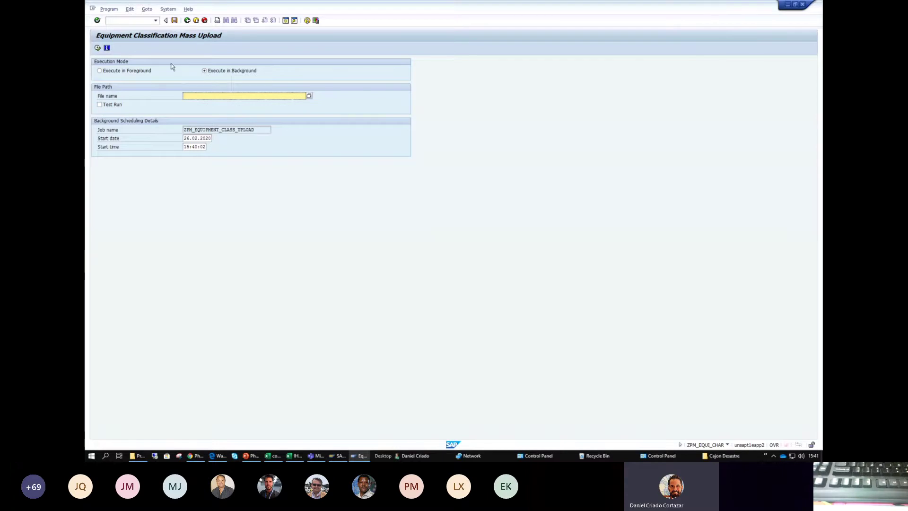
- Switch the equipment classification mass upload to Execute in Foreground
click(100, 70)
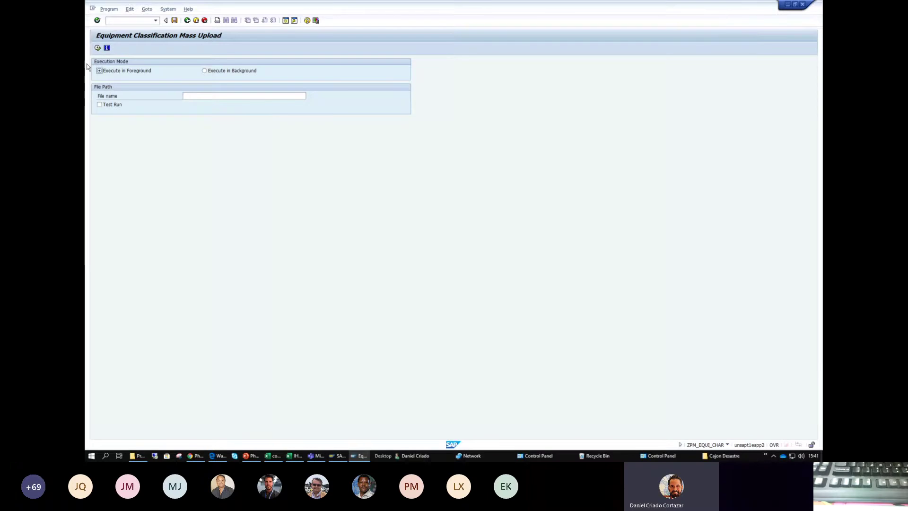
- Browse for the upload's load file on the O: network drive
click(229, 97)
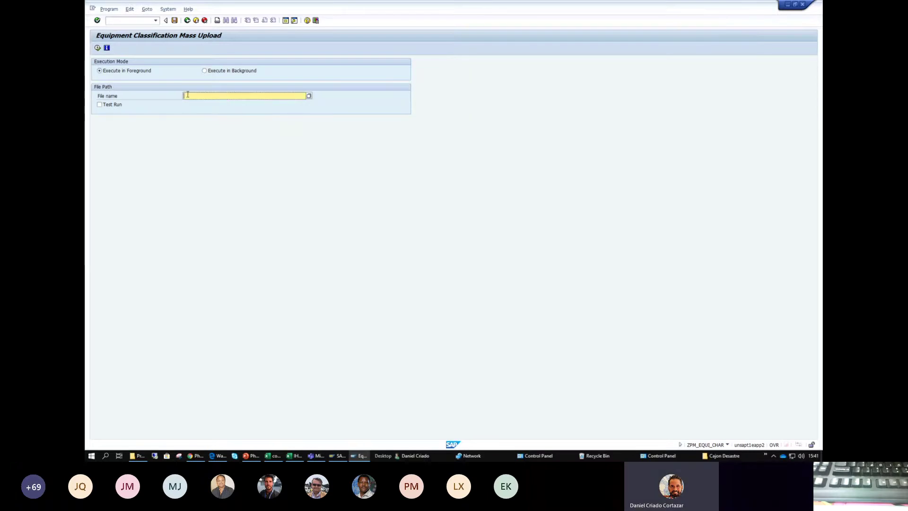
click(309, 97)
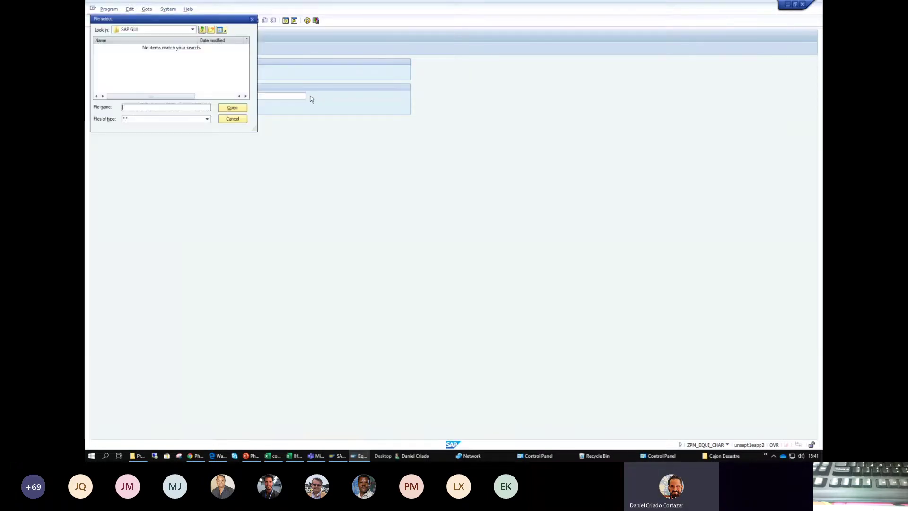
click(192, 29)
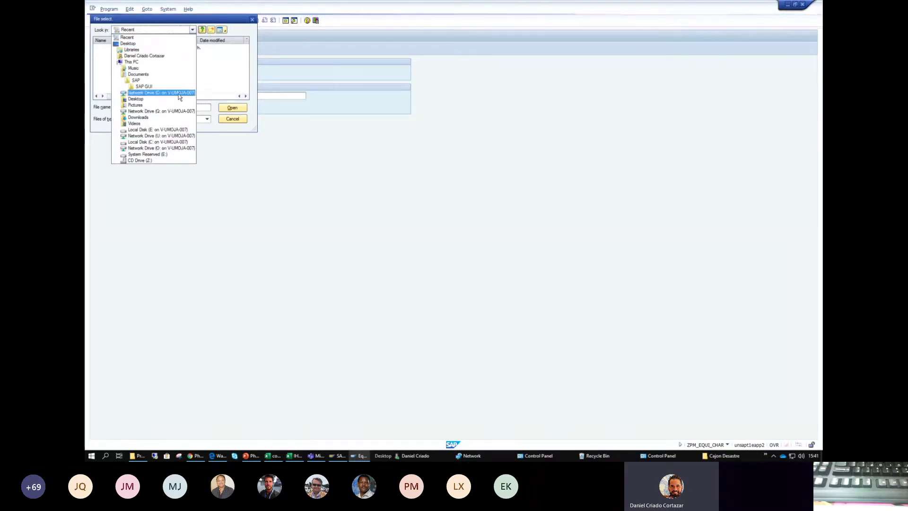
click(182, 149)
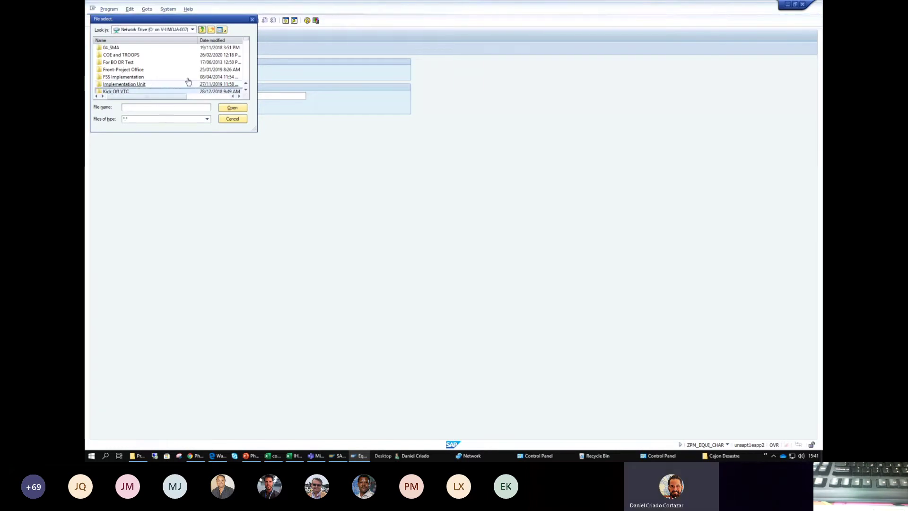
click(246, 90)
click(246, 90)
click(245, 90)
click(246, 90)
click(246, 89)
click(245, 90)
click(246, 89)
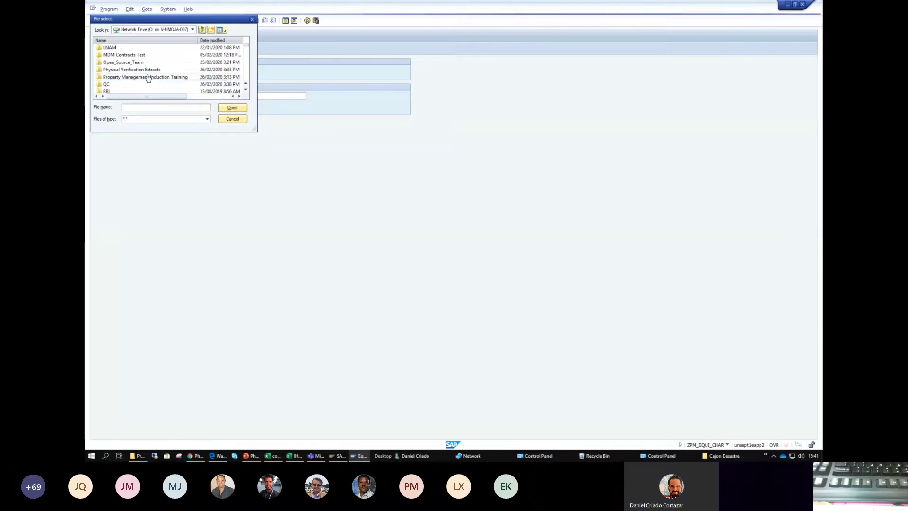
- Pick the Physical Verification26022020 text file in Physical Verification Extracts as the upload file
double_click(142, 70)
click(142, 70)
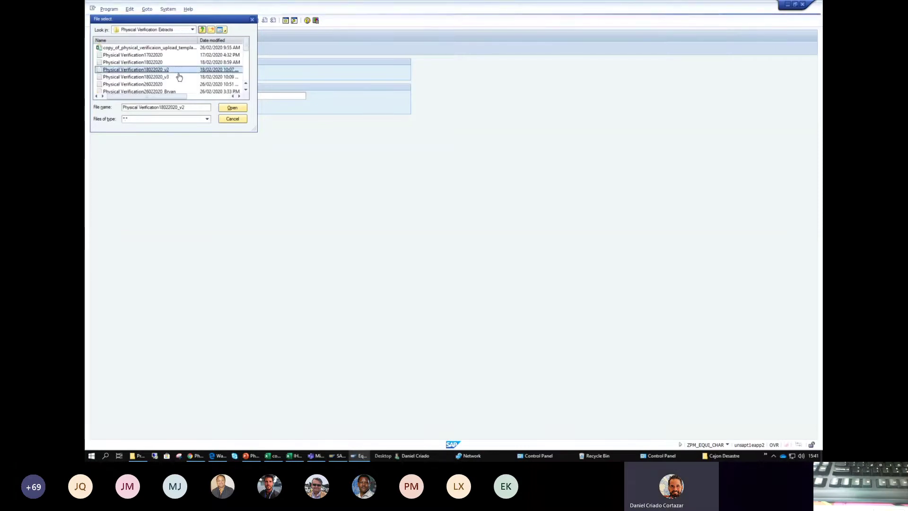
drag(235, 21, 278, 7)
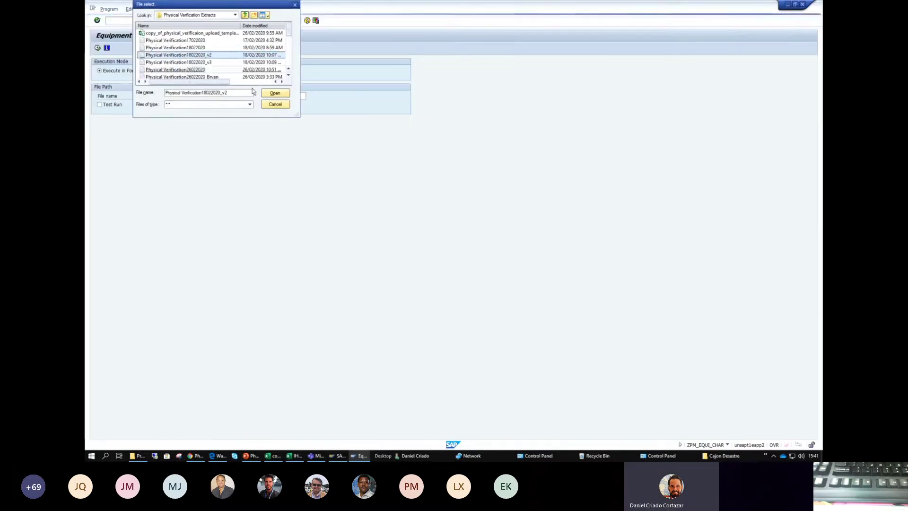
drag(297, 115, 483, 227)
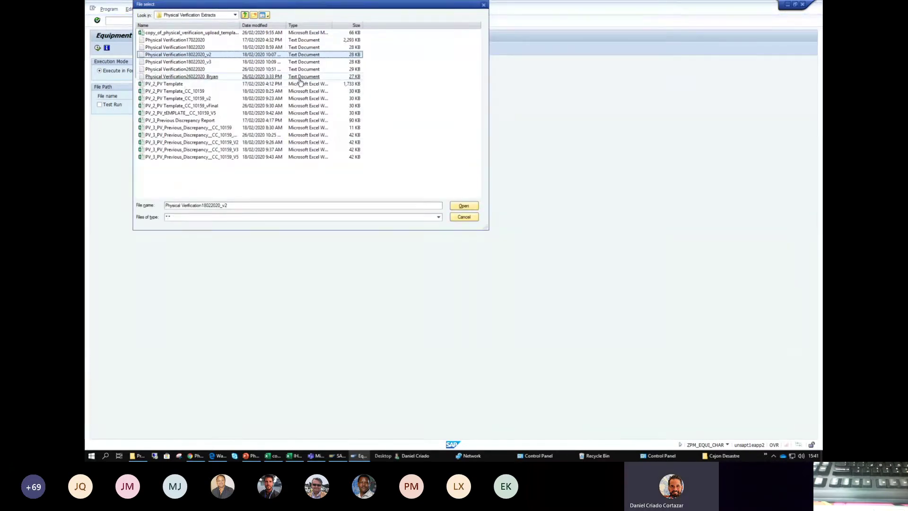
click(282, 77)
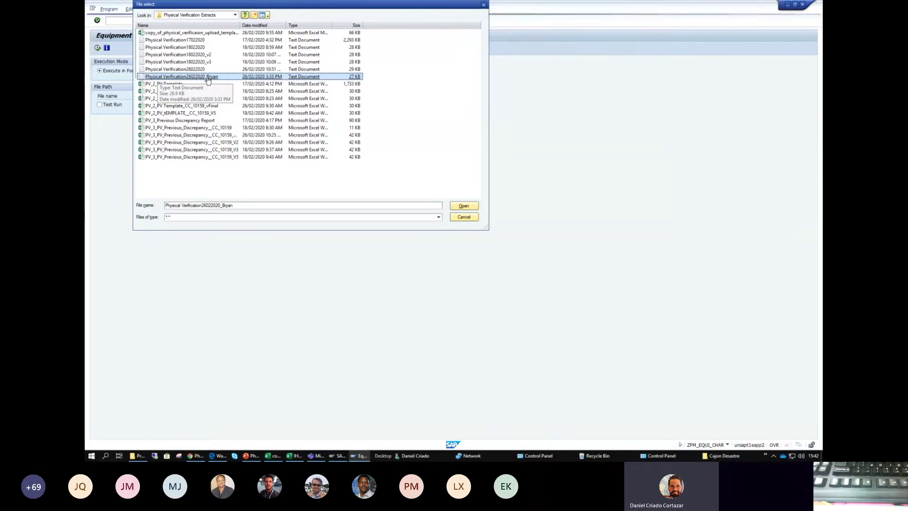
key(Return)
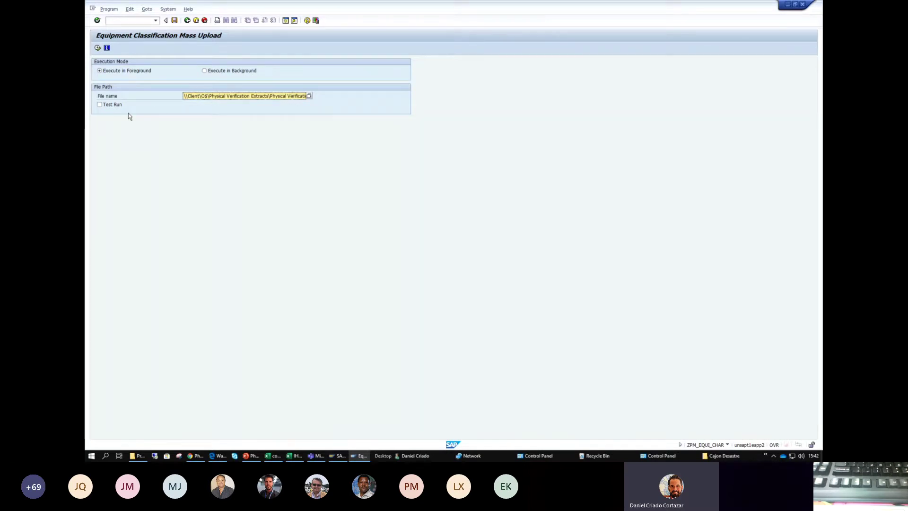
- Execute the upload as a test run, then untick Test Run and execute it for real
click(99, 105)
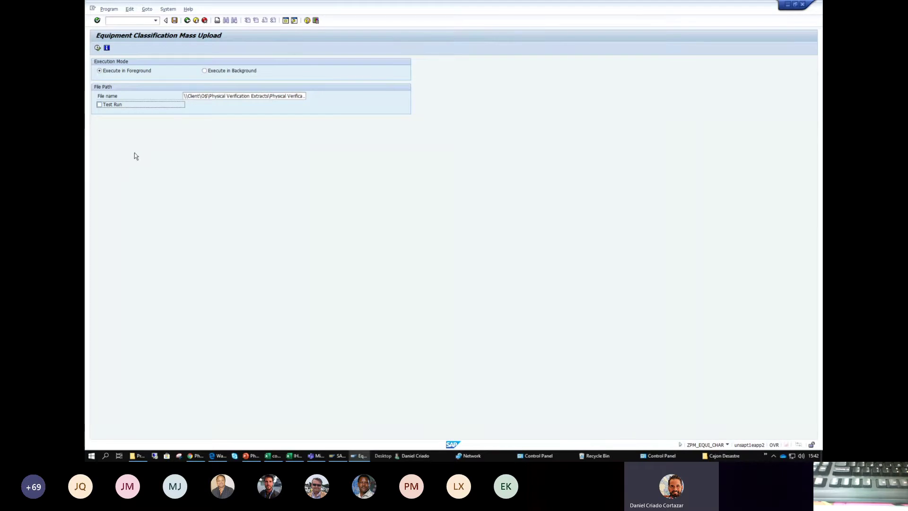
click(99, 105)
drag(184, 96, 334, 100)
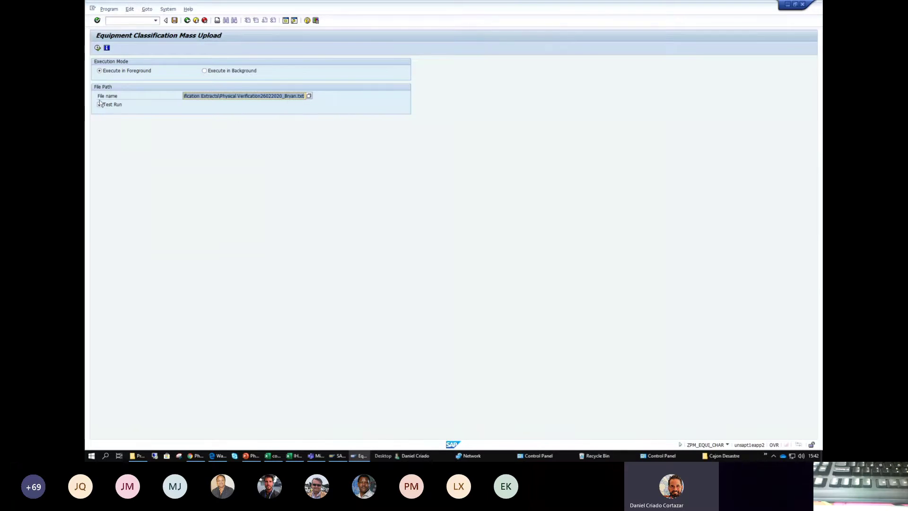
click(98, 48)
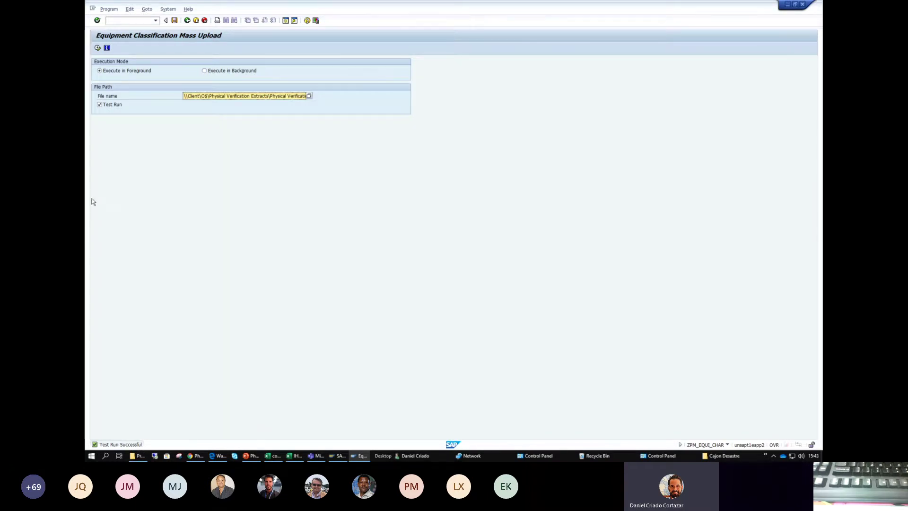
click(99, 104)
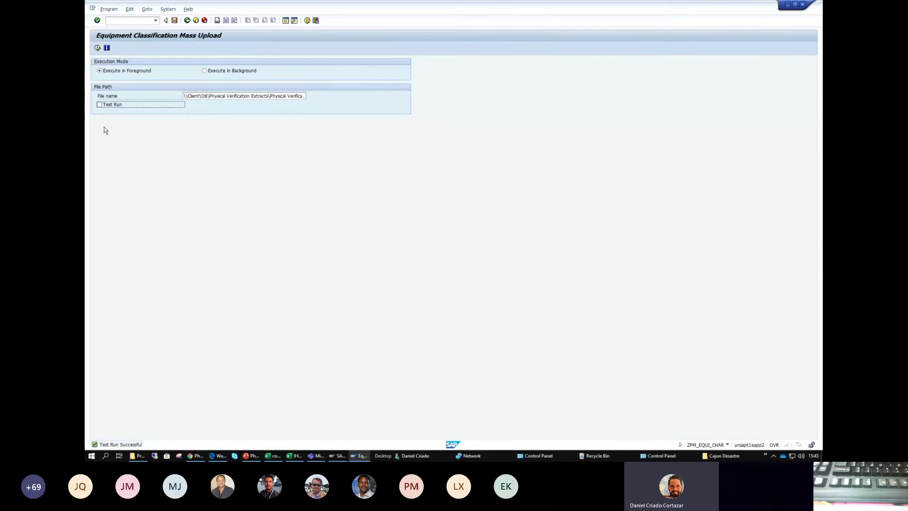
click(97, 48)
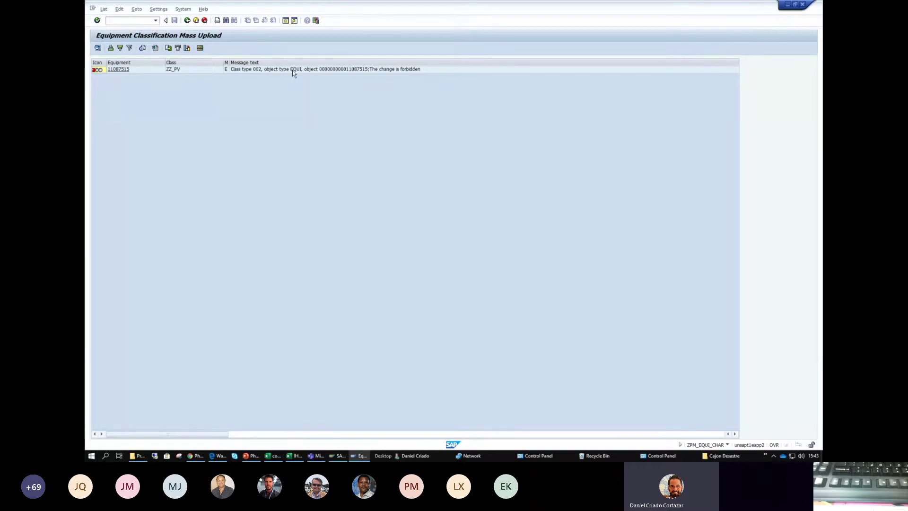
- Select the error row for equipment 11087515, then switch to the Excel PV template
click(375, 72)
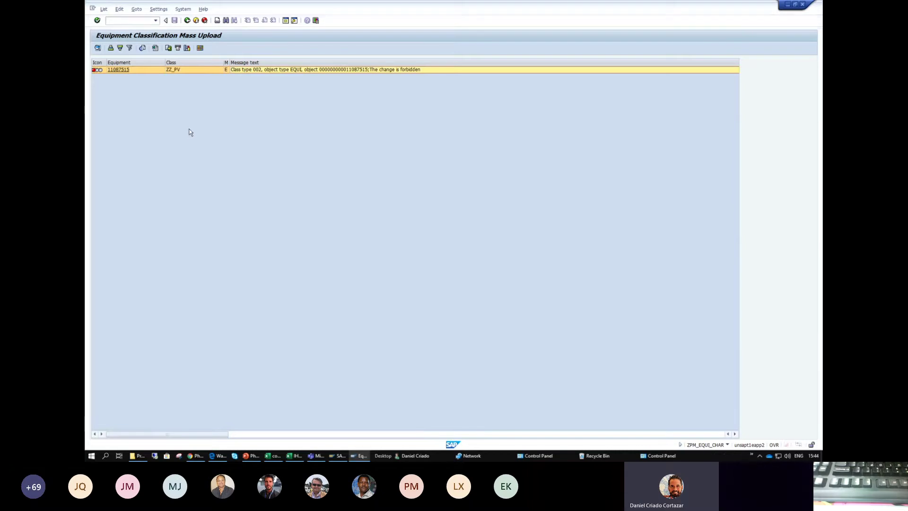
key(alt+Tab)
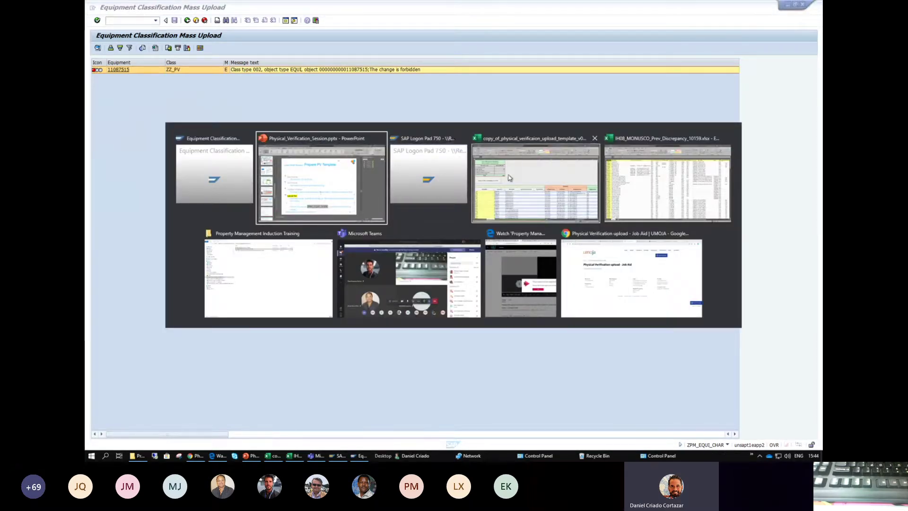
click(509, 178)
key(alt+Tab)
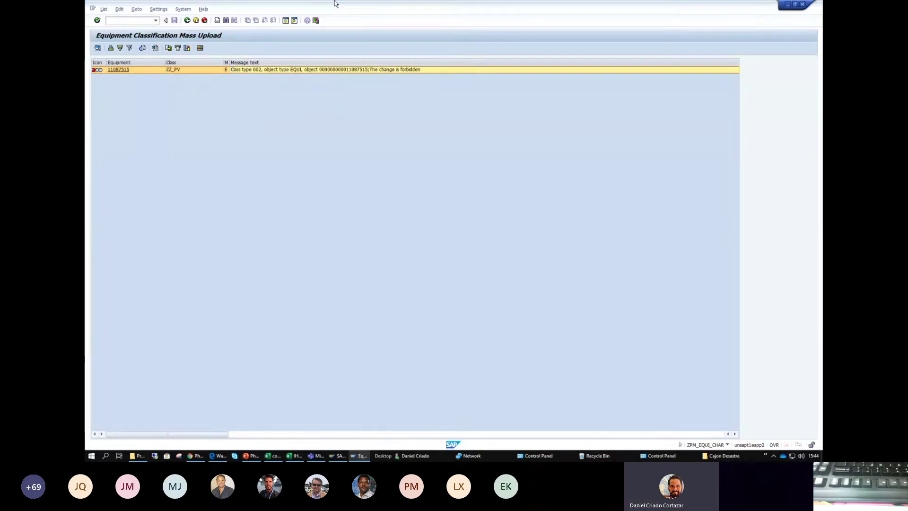
key(alt+Tab)
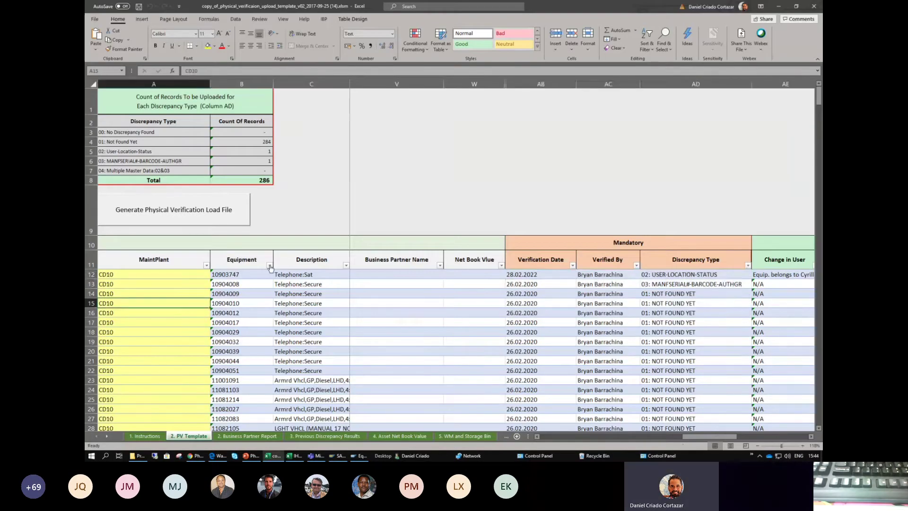
- Filter the Equipment column of the PV template to show only 11087515
click(269, 265)
click(192, 150)
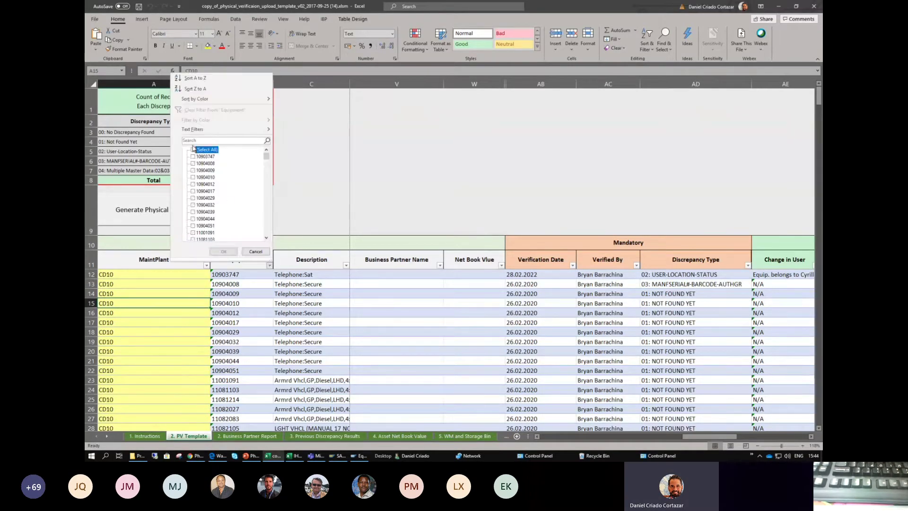
click(193, 141)
text(110)
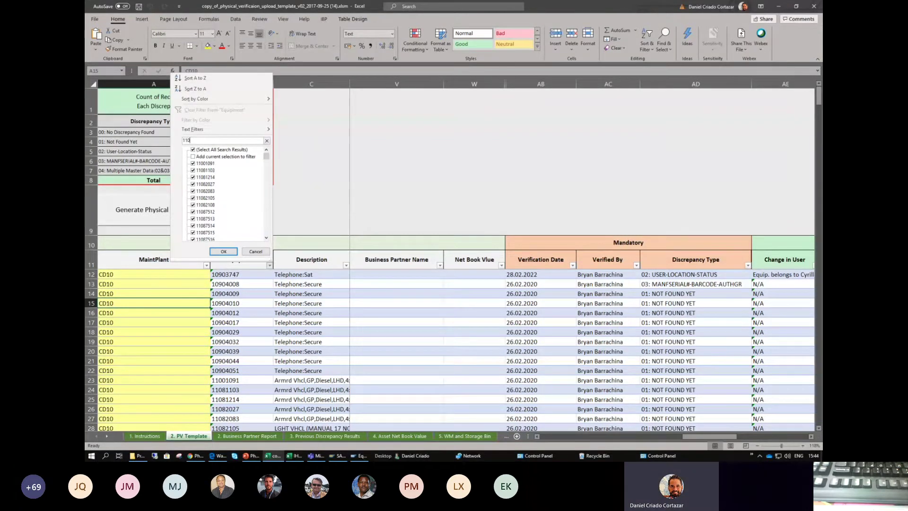
text(8)
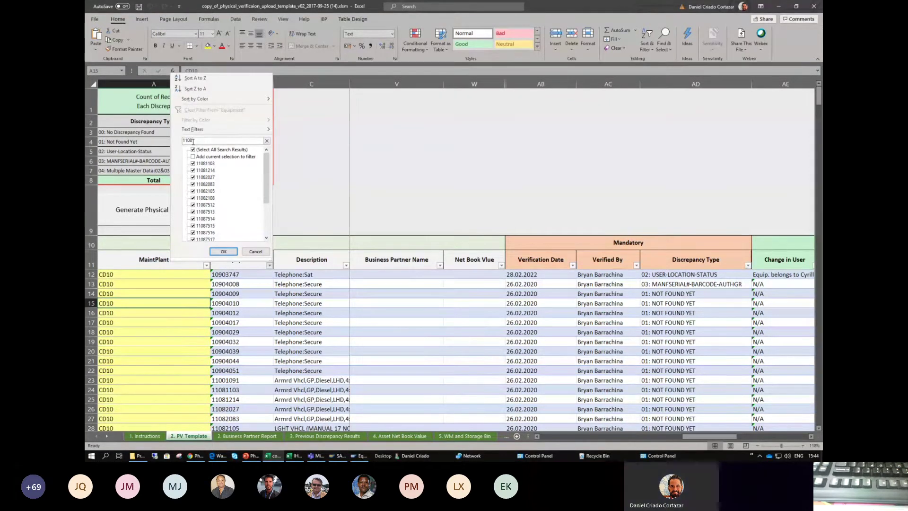
text(7)
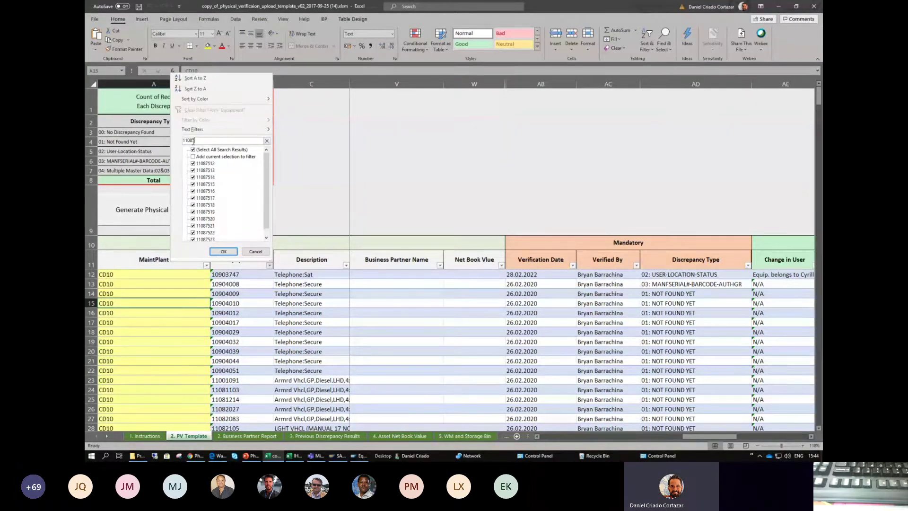
text(51)
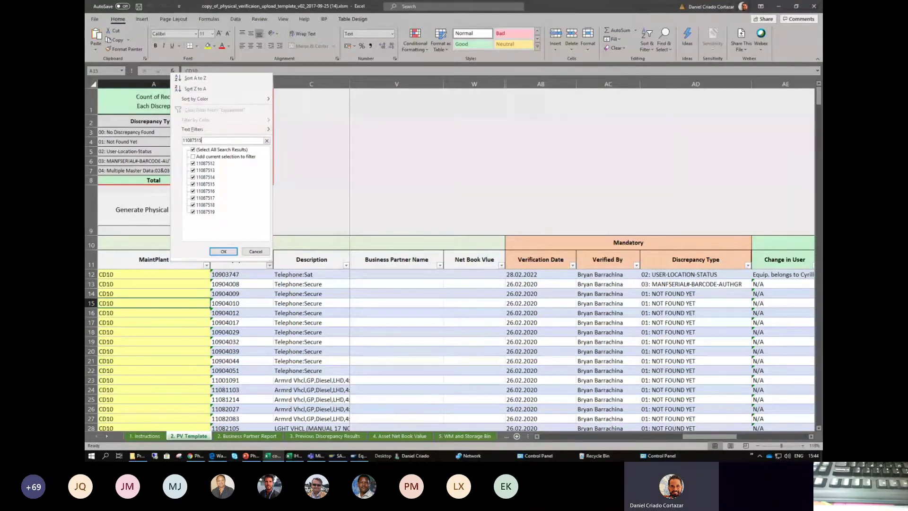
text(5)
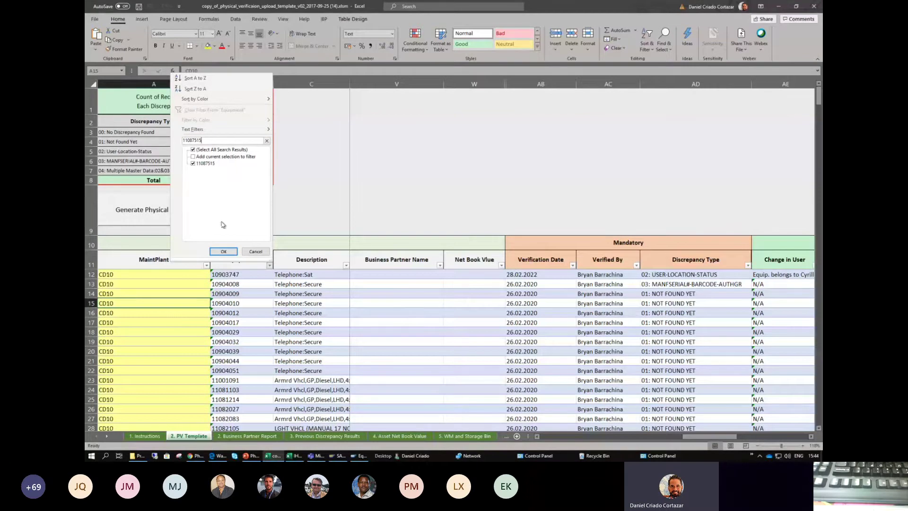
click(223, 251)
- Widen the Description column, review row 33's description and 26.02.2020 date, then return to SAP
click(217, 294)
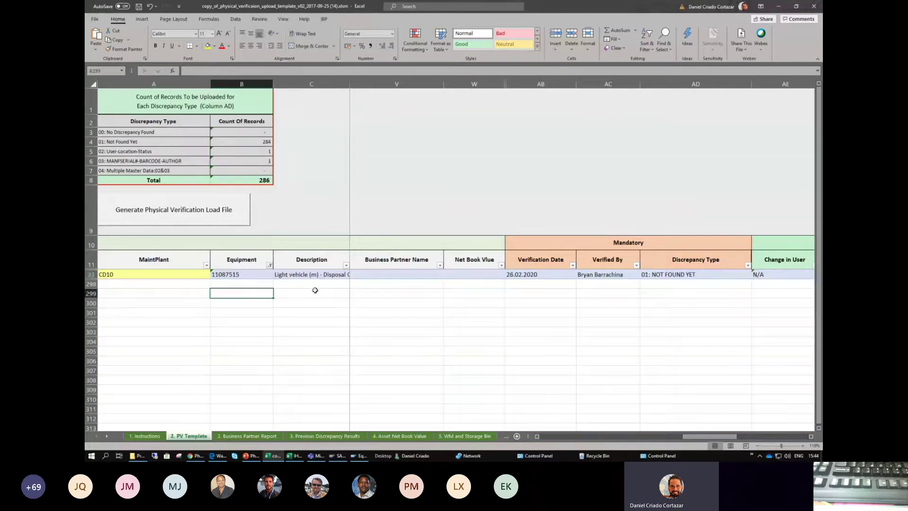
click(311, 274)
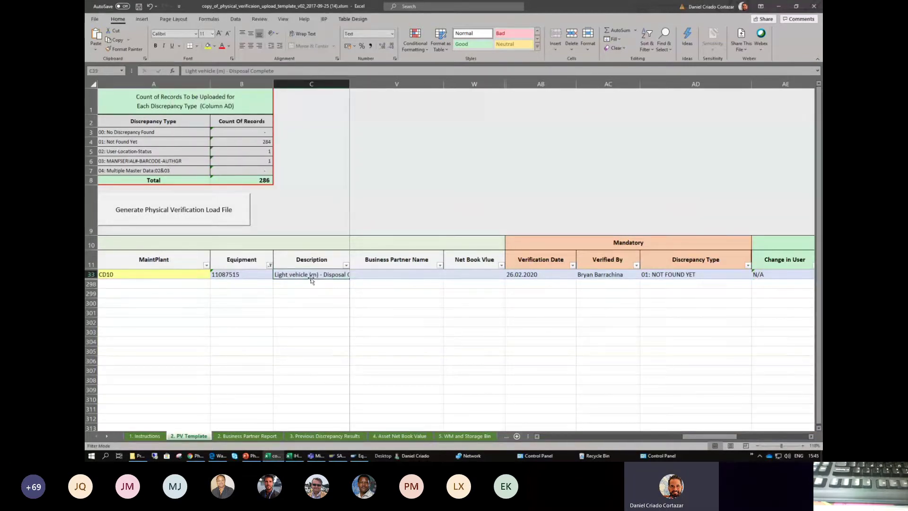
click(349, 251)
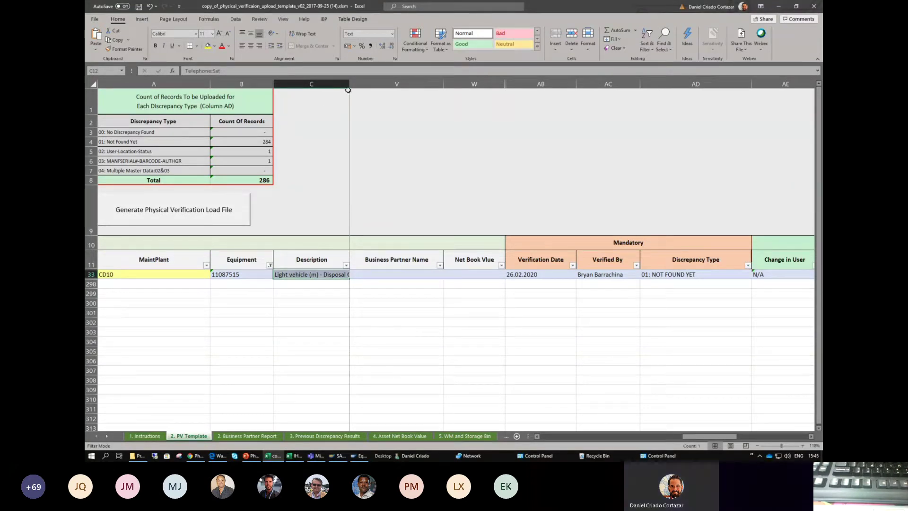
drag(349, 84, 449, 85)
click(367, 275)
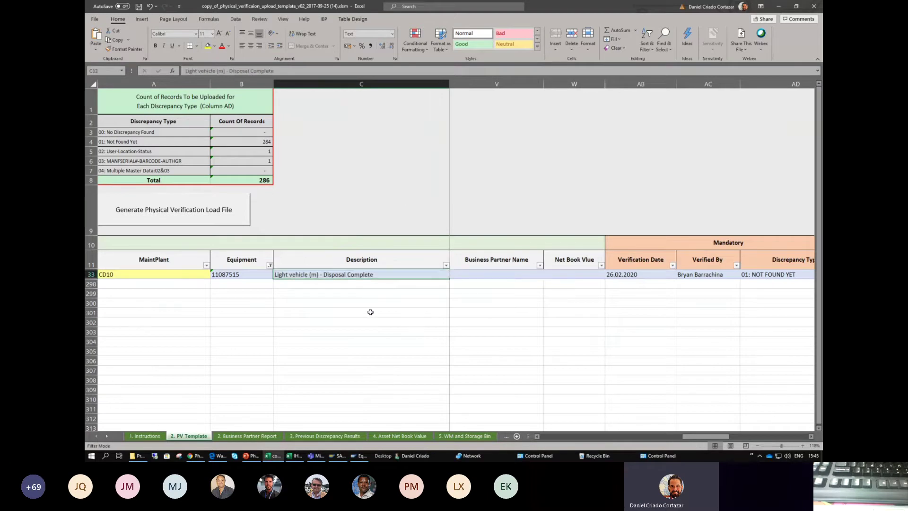
click(622, 274)
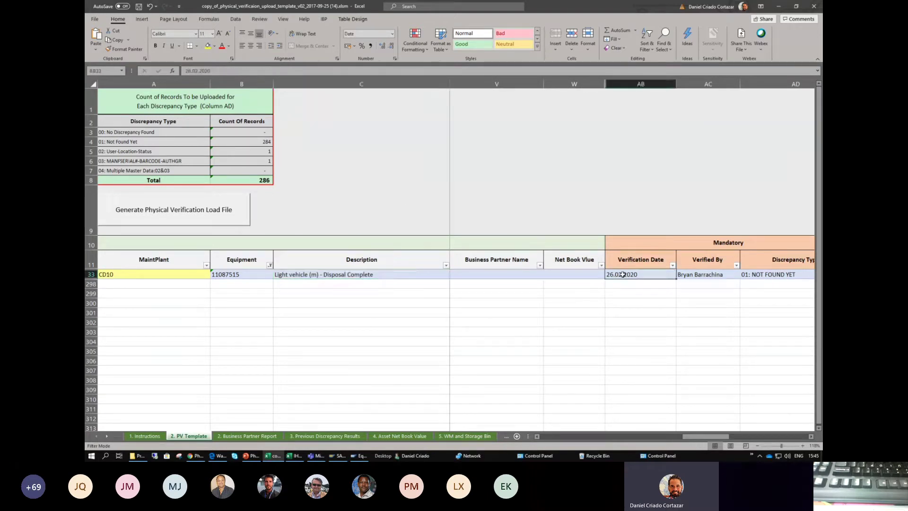
key(Right)
key(Right)
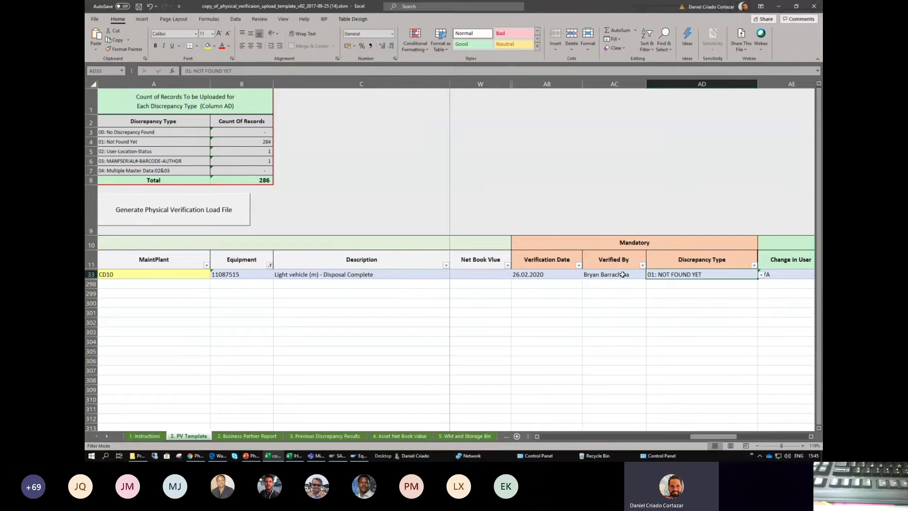
key(Left)
key(Left)
key(Left)
key(Left)
key(Left)
key(Left)
key(Left)
key(Left)
key(Left)
key(Left)
key(Left)
key(Left)
key(Left)
key(Left)
key(Left)
key(Left)
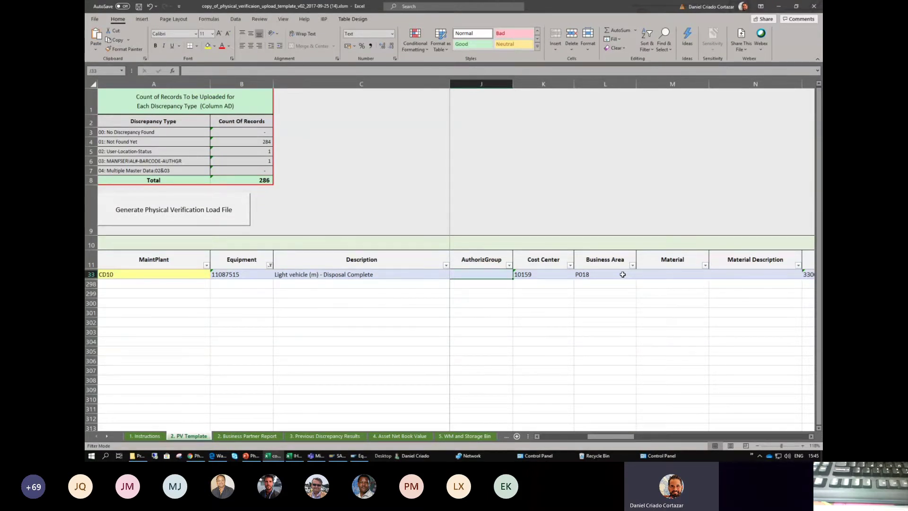
key(alt+Tab)
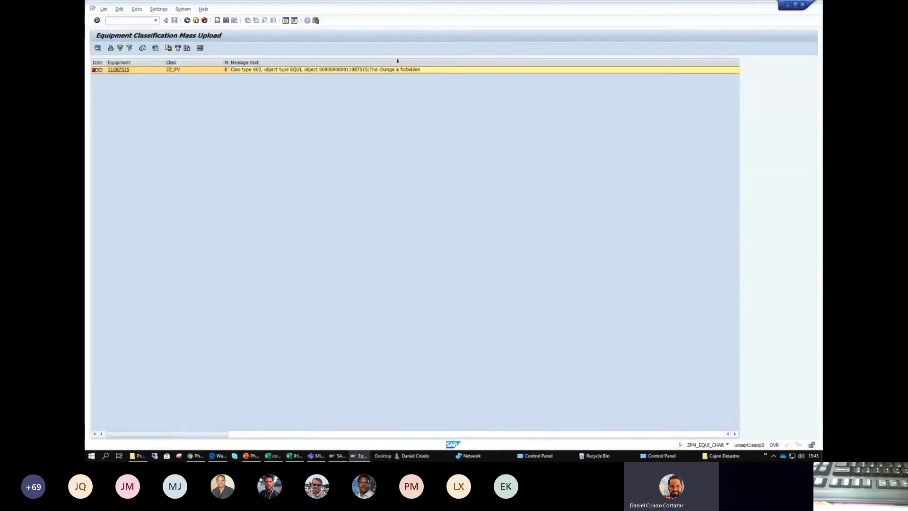
- Open equipment 11087515 and highlight its description and AVLB, DLFL, INAC statuses
click(123, 70)
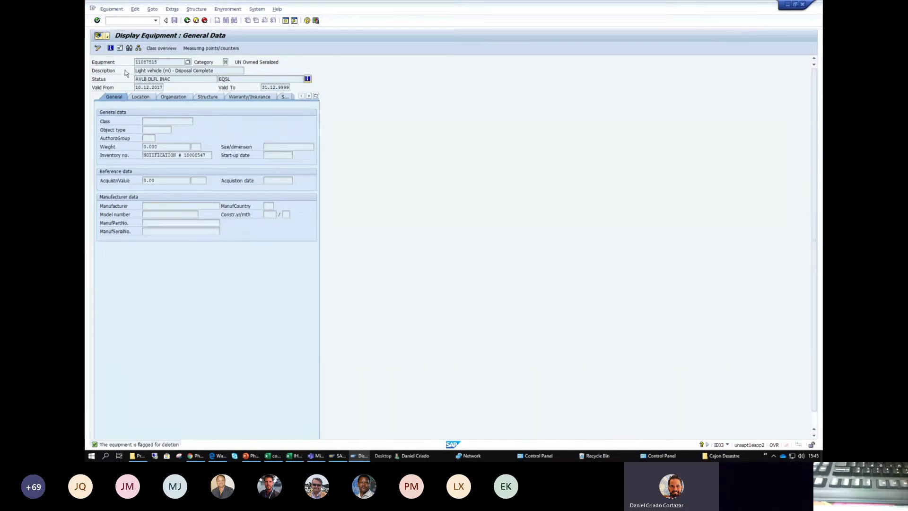
drag(137, 70, 218, 70)
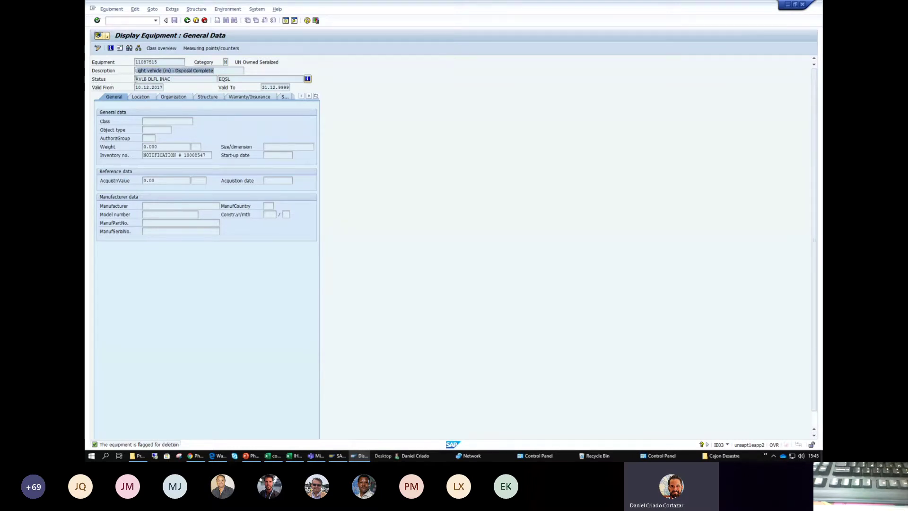
double_click(137, 79)
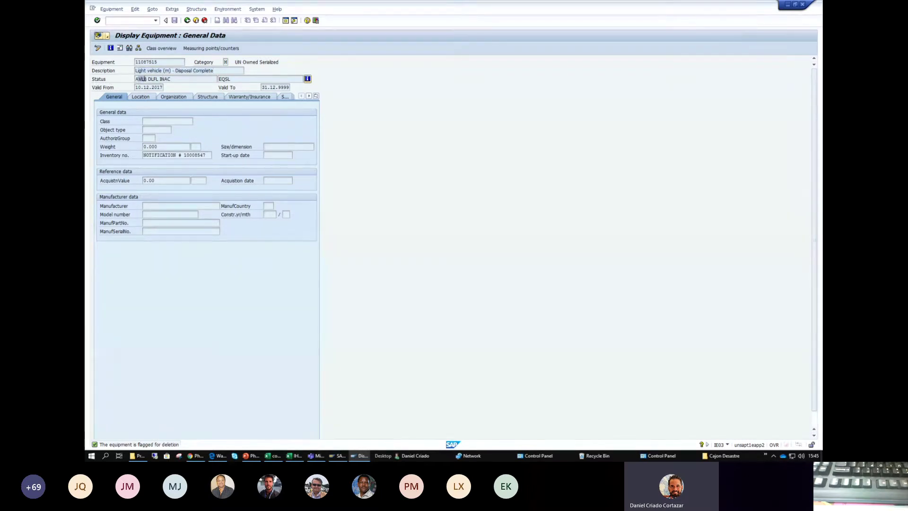
double_click(151, 79)
click(159, 79)
drag(170, 78, 161, 79)
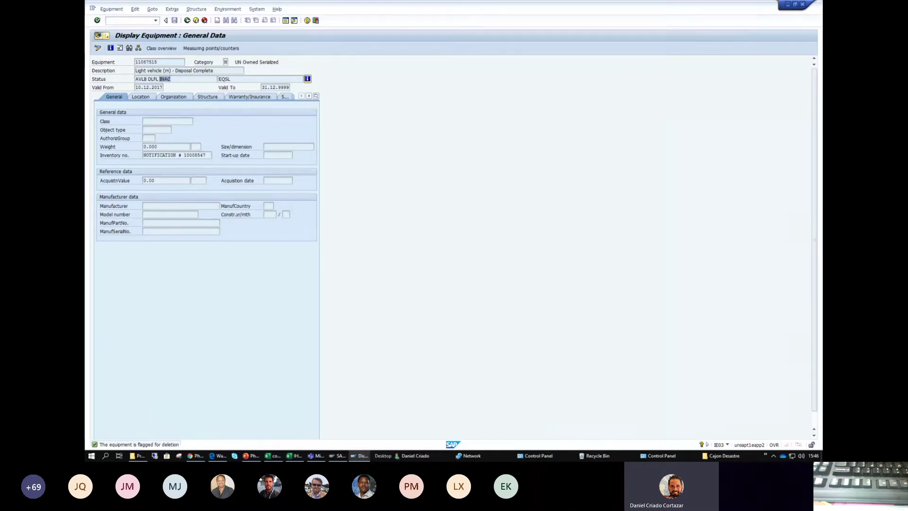
- View equipment 11087515's detailed statuses, including deletion flag, then go back to Excel
click(307, 79)
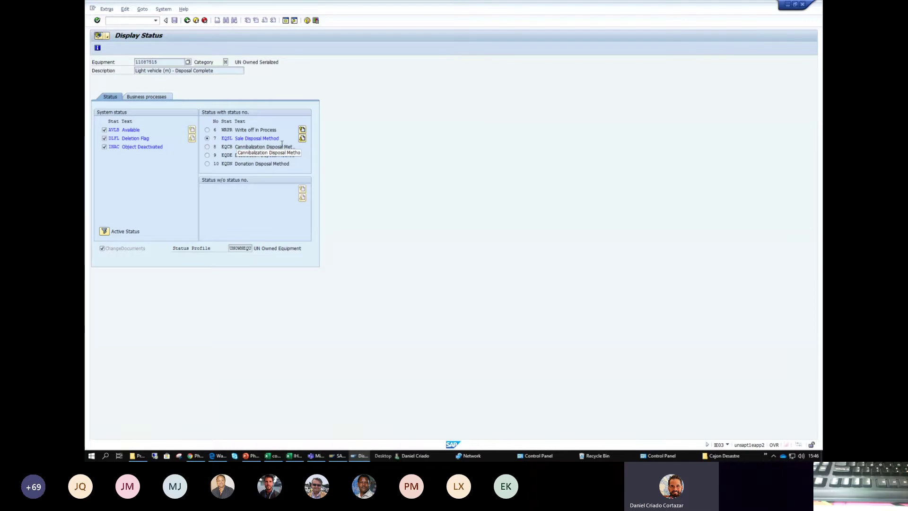
key(alt+Tab)
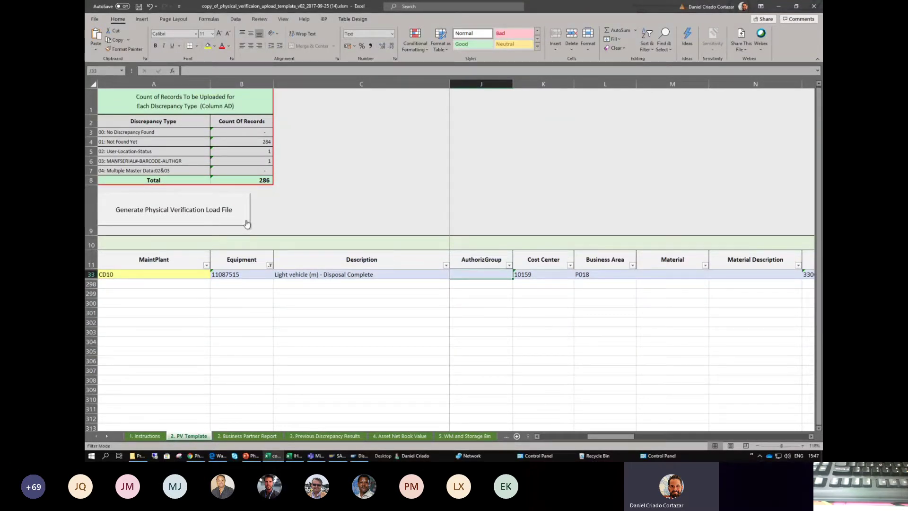
click(246, 223)
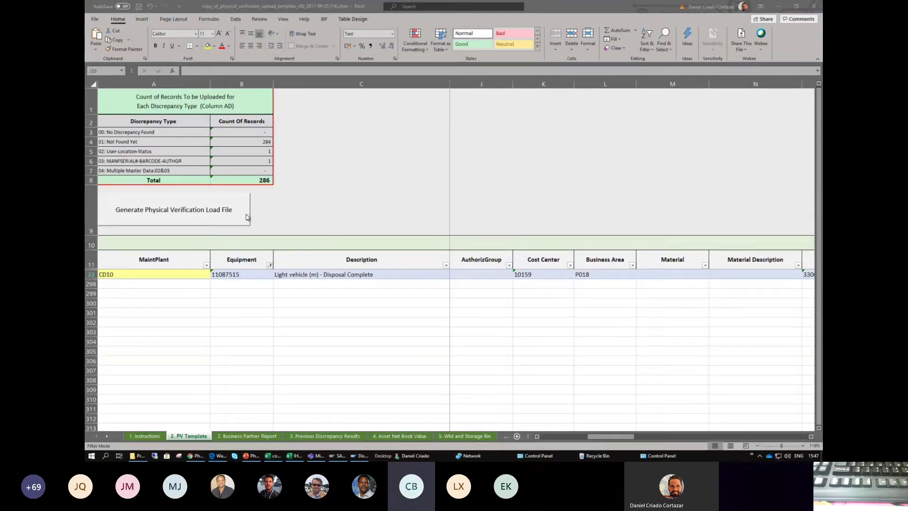
click(540, 276)
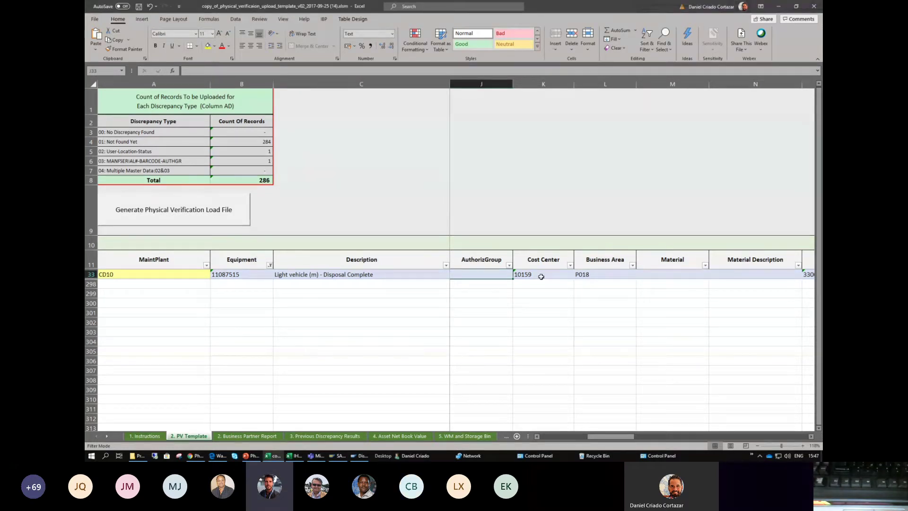
key(Right)
key(Right)
key(Right)
key(Right)
key(Right)
key(Right)
key(Right)
key(Right)
key(Right)
key(Right)
key(Right)
key(Right)
key(Right)
key(Right)
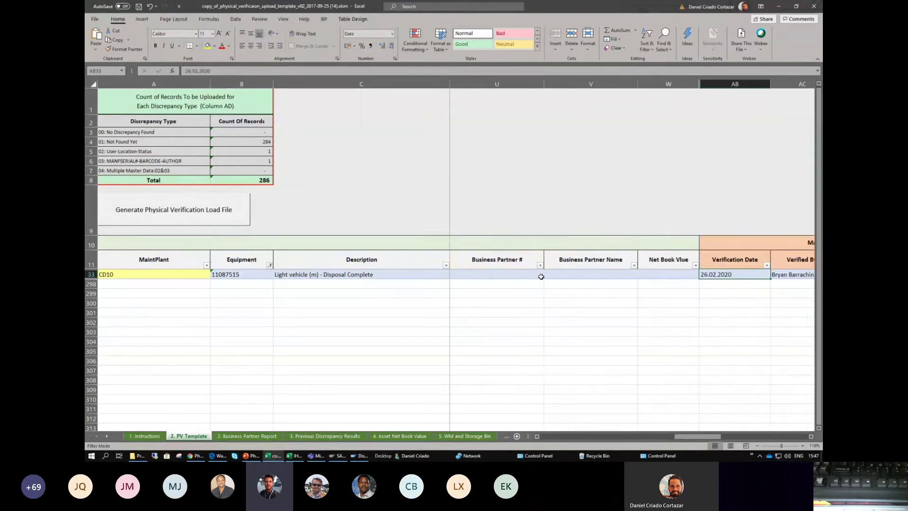
scroll(540, 277, right, 2)
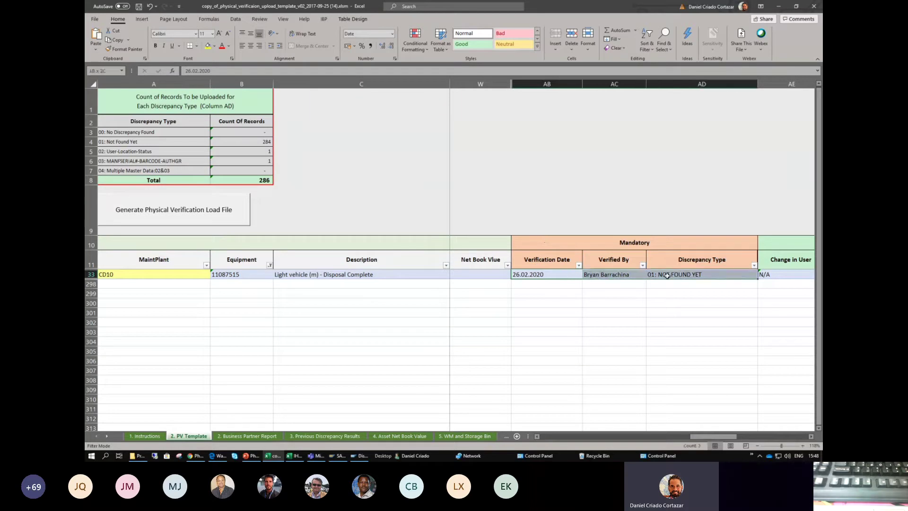
click(359, 275)
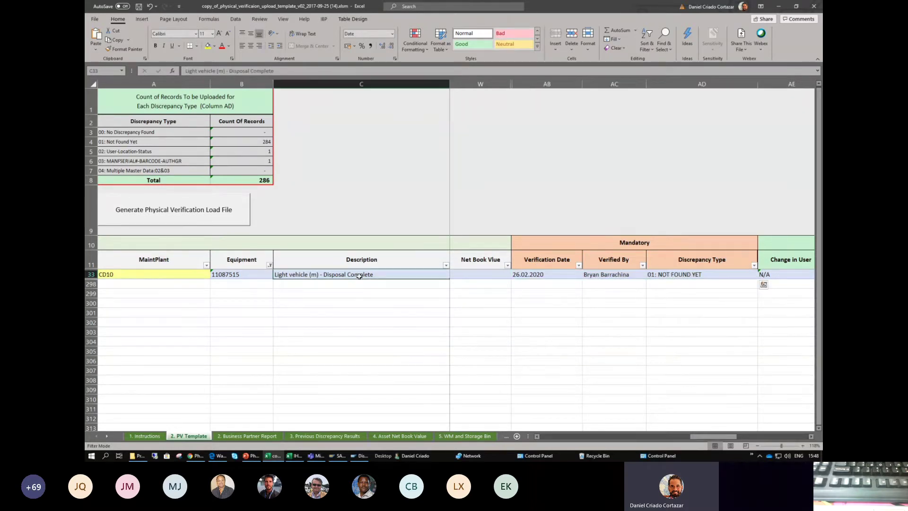
- Select row 33 for equipment 11087515 and delete it
click(246, 273)
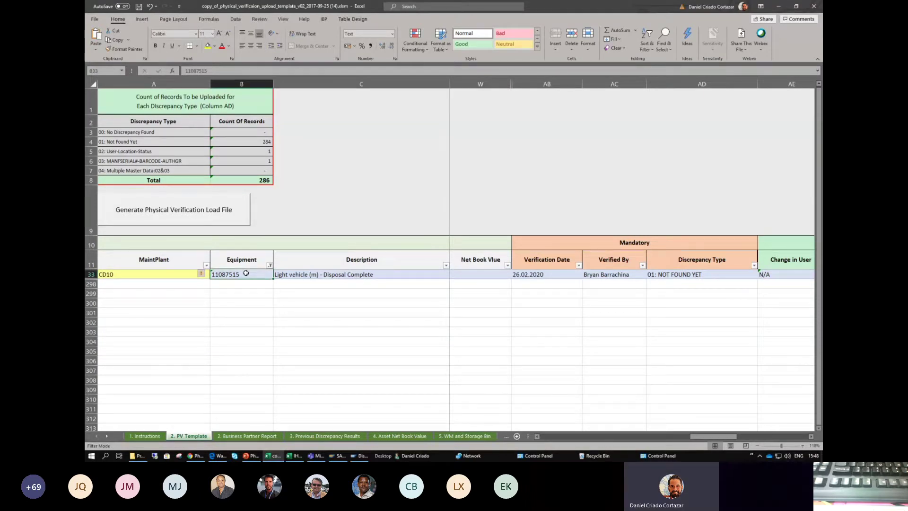
drag(542, 276, 699, 276)
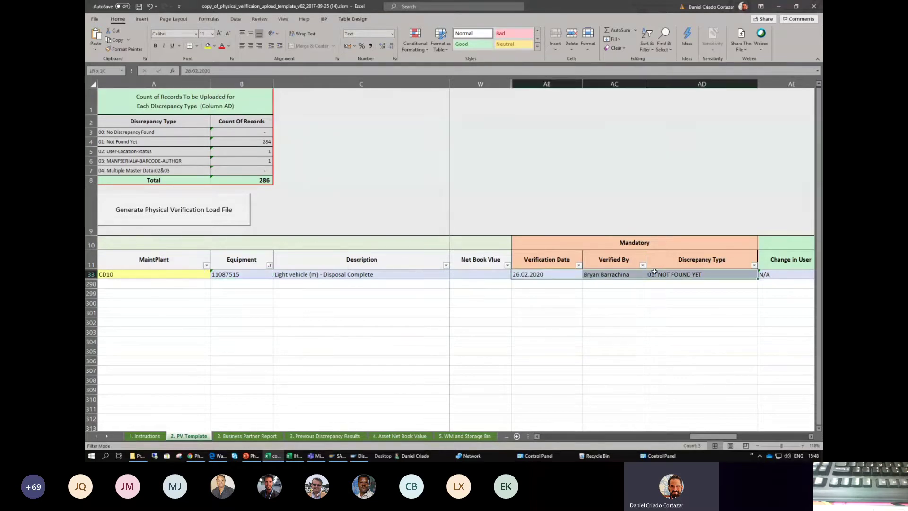
click(417, 279)
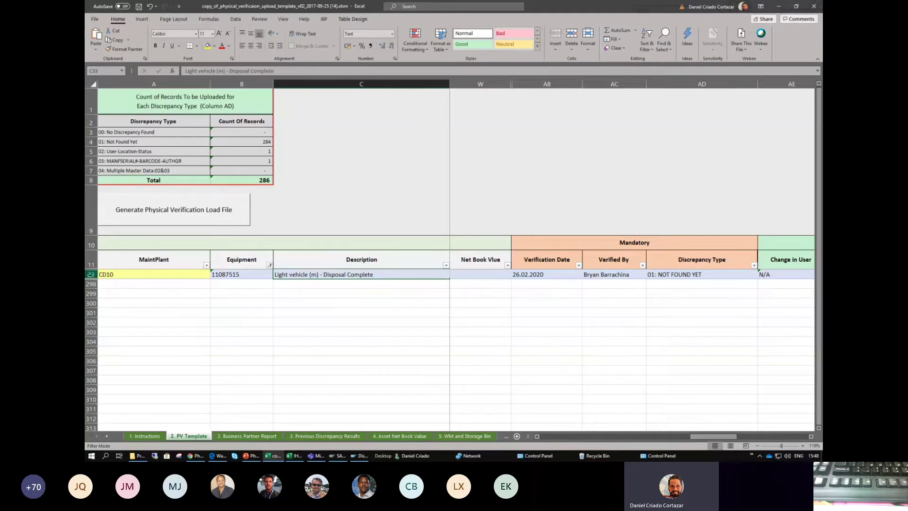
click(90, 274)
right_click(92, 276)
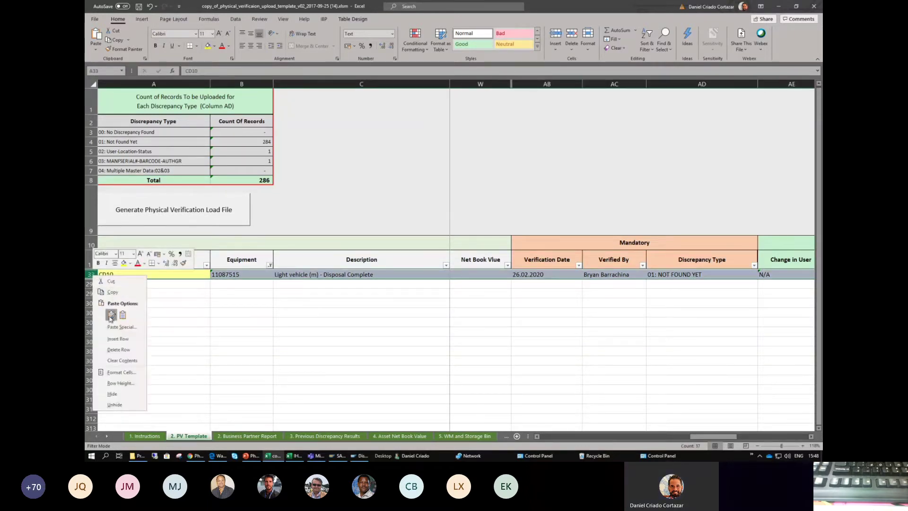
click(118, 350)
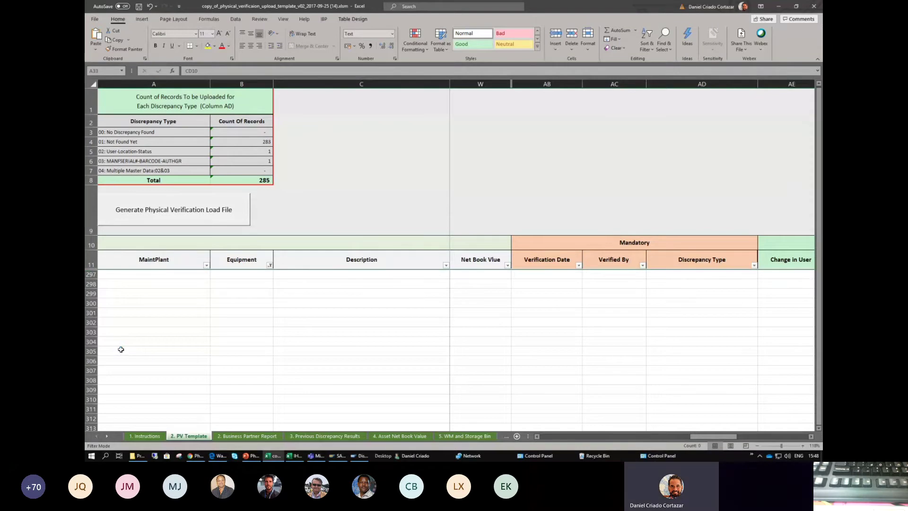
- Clear the MaintPlant filter, then undo to restore row 33 and the narrow Description column
click(206, 265)
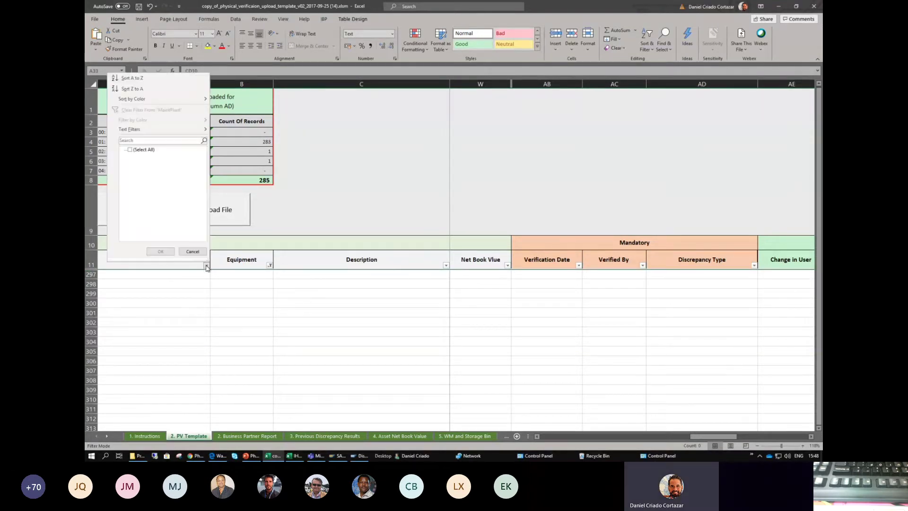
click(131, 150)
click(160, 251)
click(166, 300)
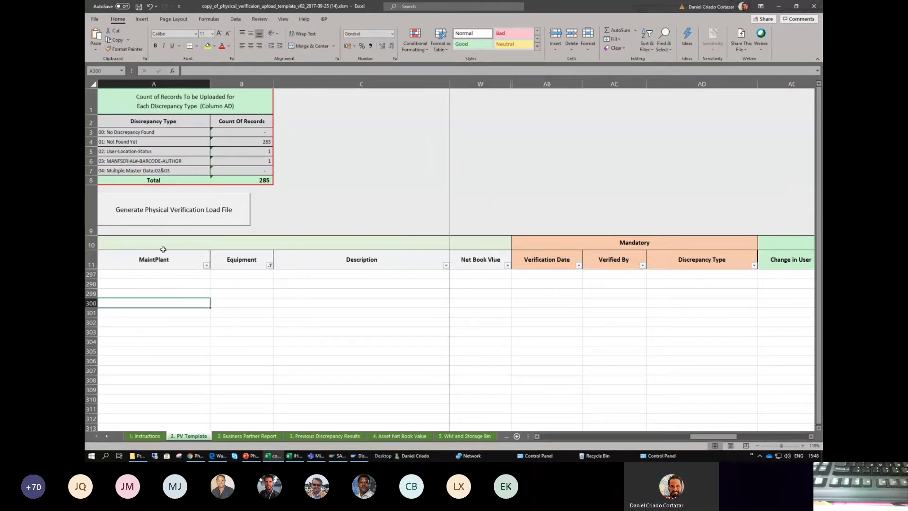
click(150, 7)
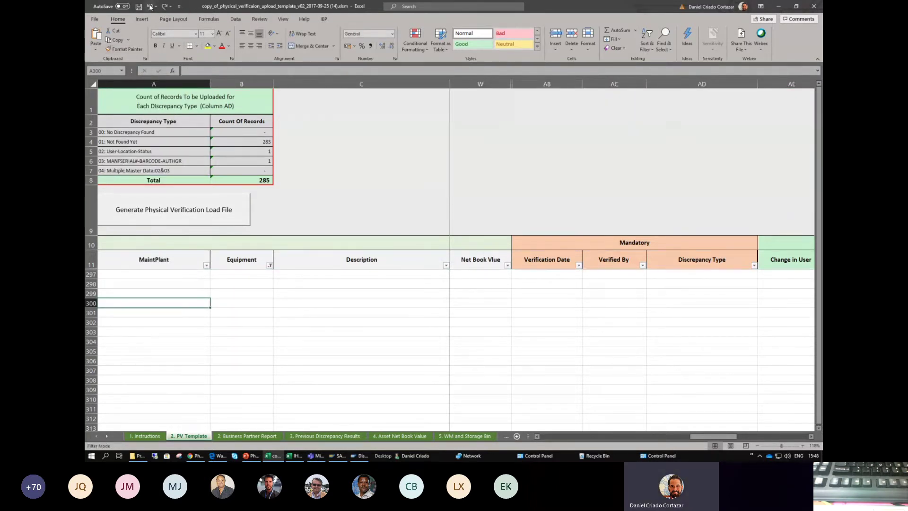
click(150, 7)
click(150, 7)
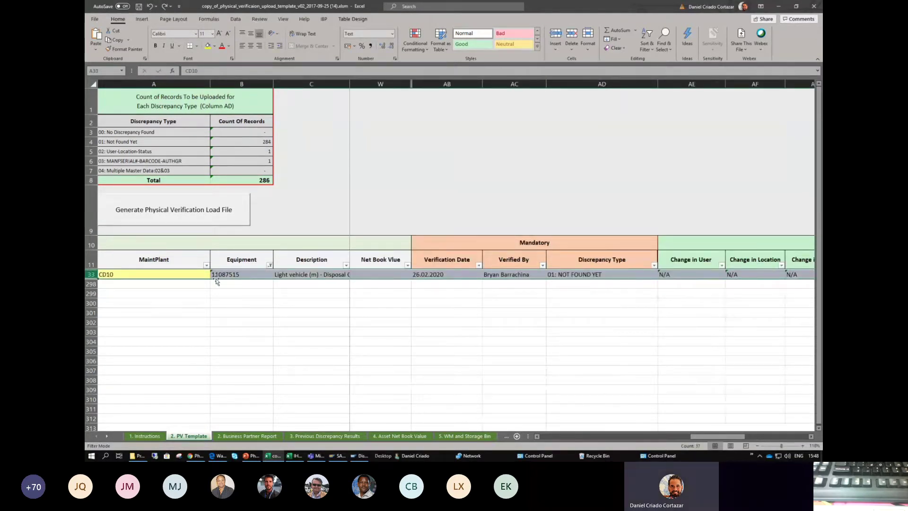
click(219, 303)
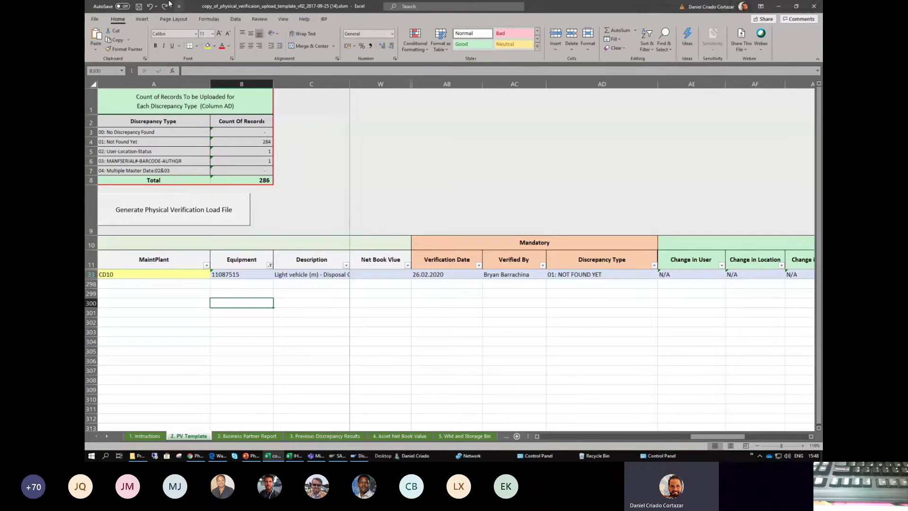
- Filter the Equipment column to show only 11087515 and select its row 33
click(150, 7)
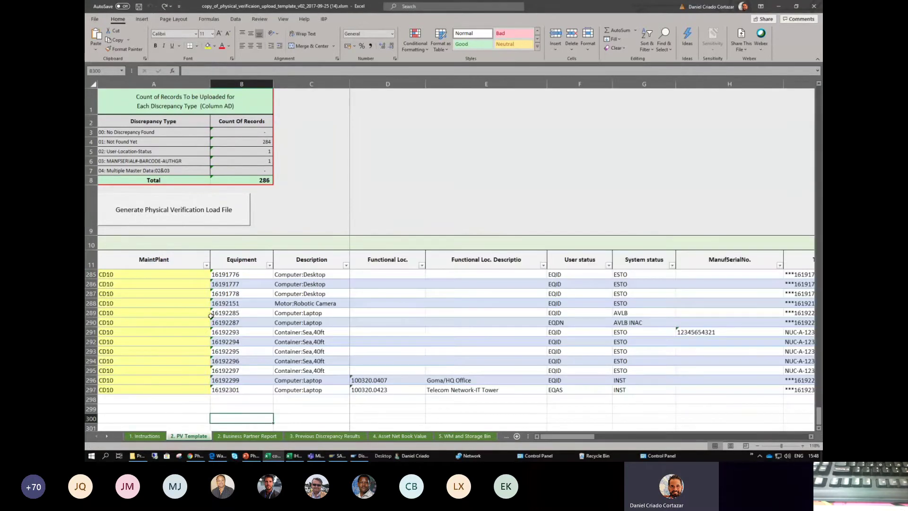
scroll(246, 299, up, 4)
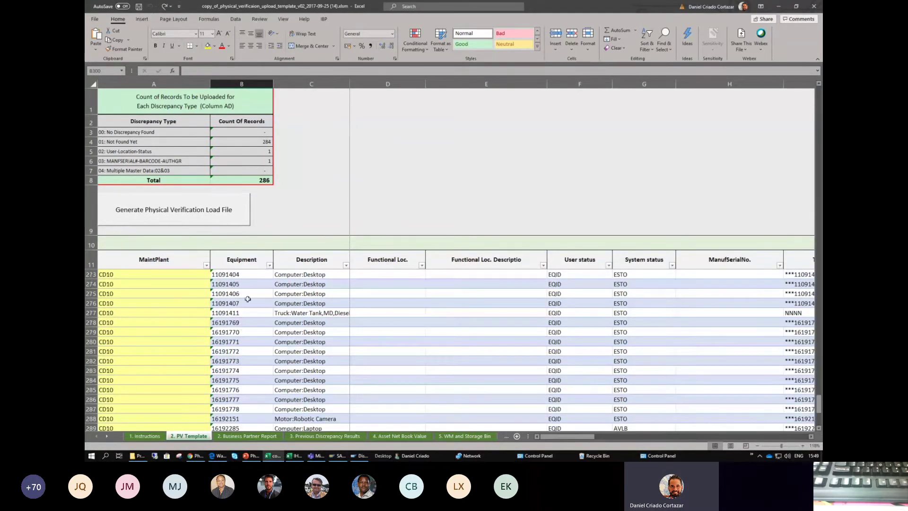
click(270, 265)
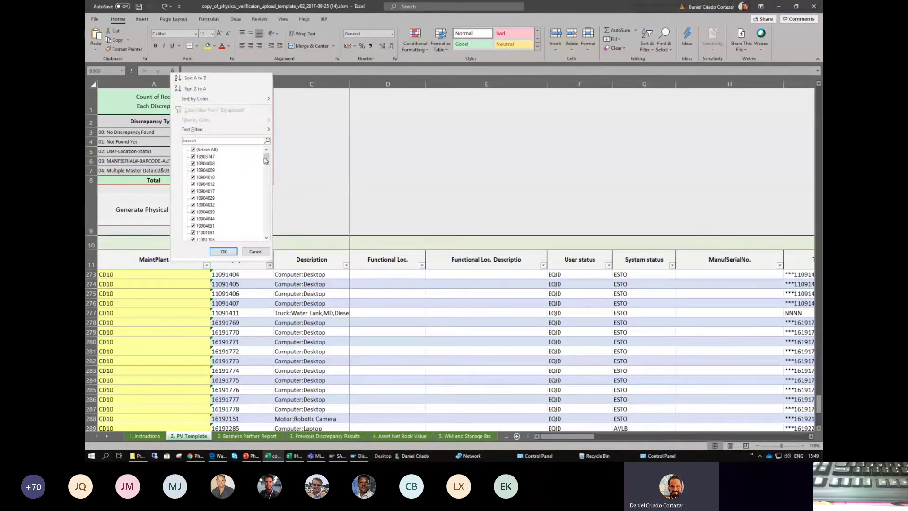
click(198, 149)
click(195, 140)
text(1)
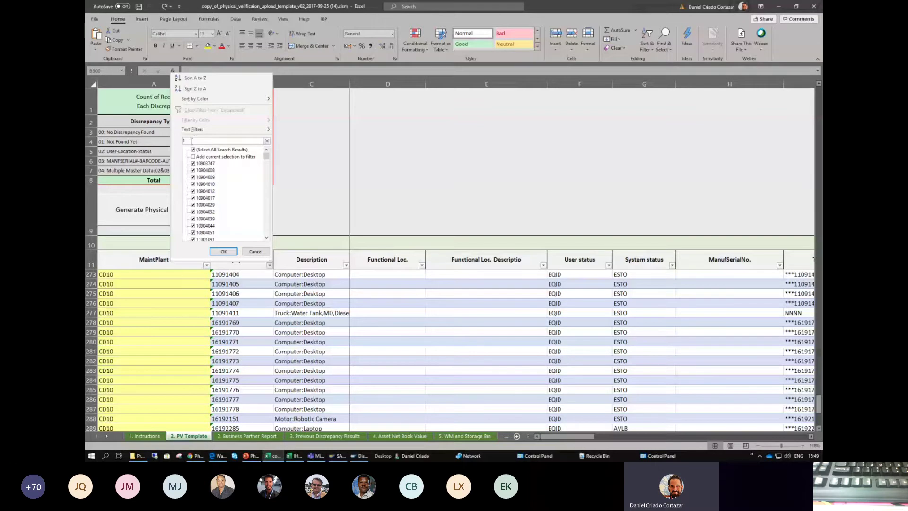
text(108)
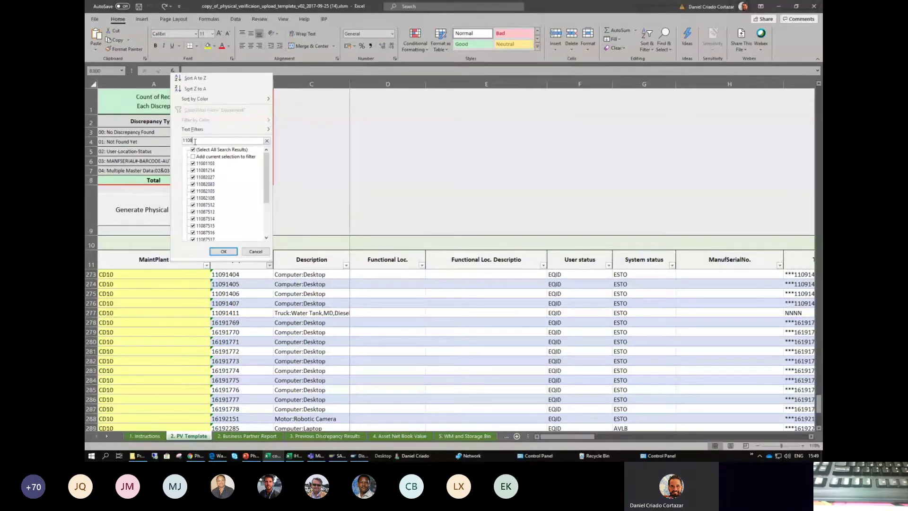
text(7)
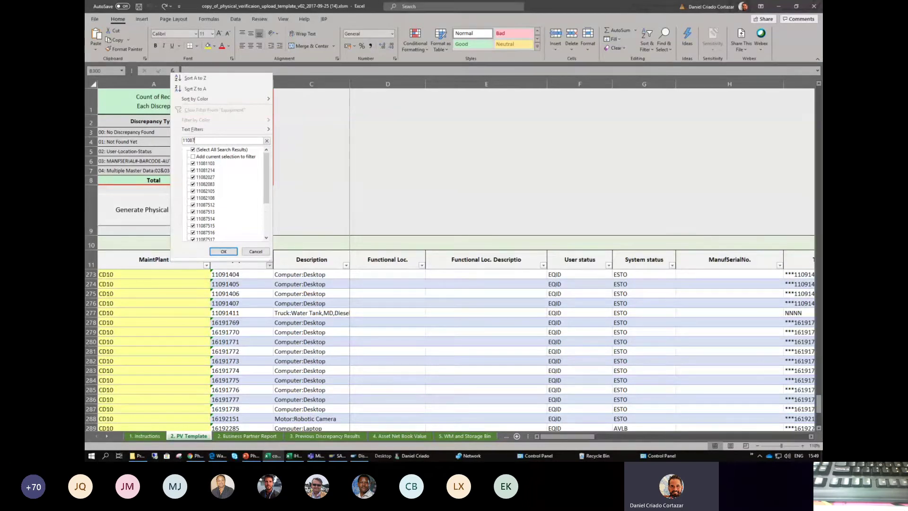
text(51)
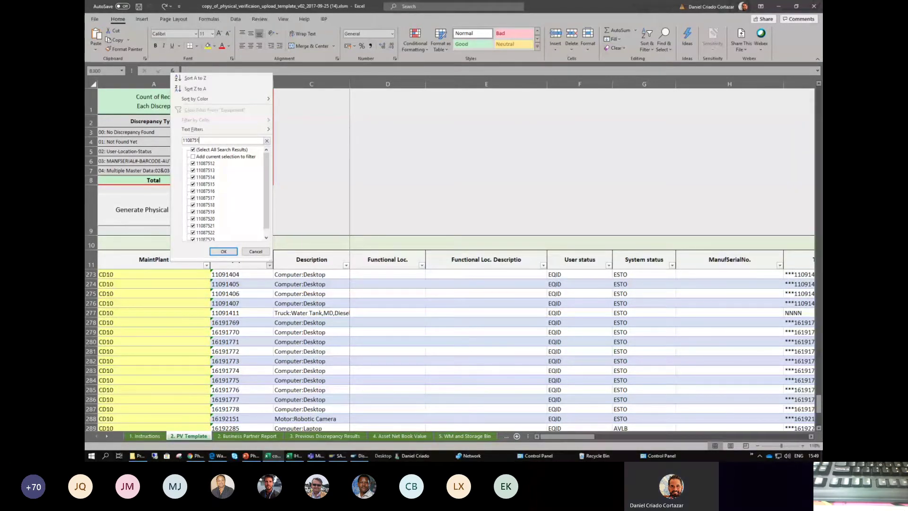
text(5)
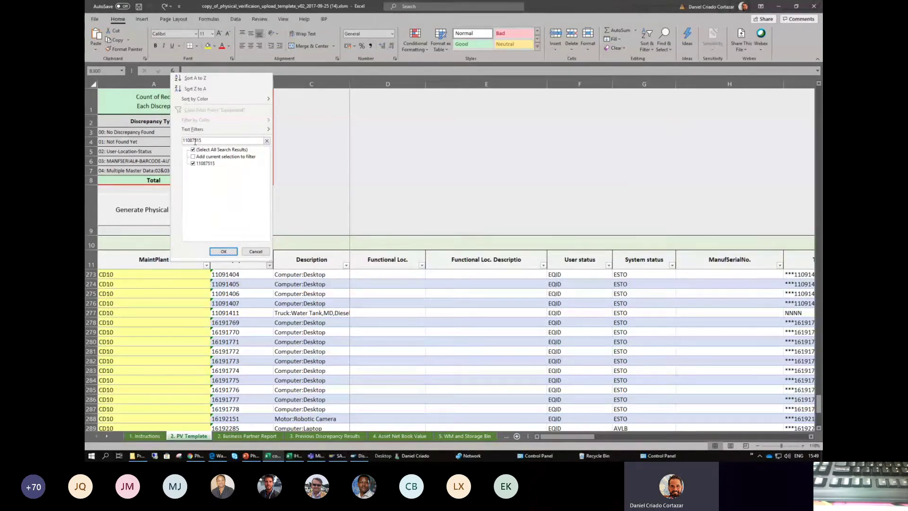
click(220, 251)
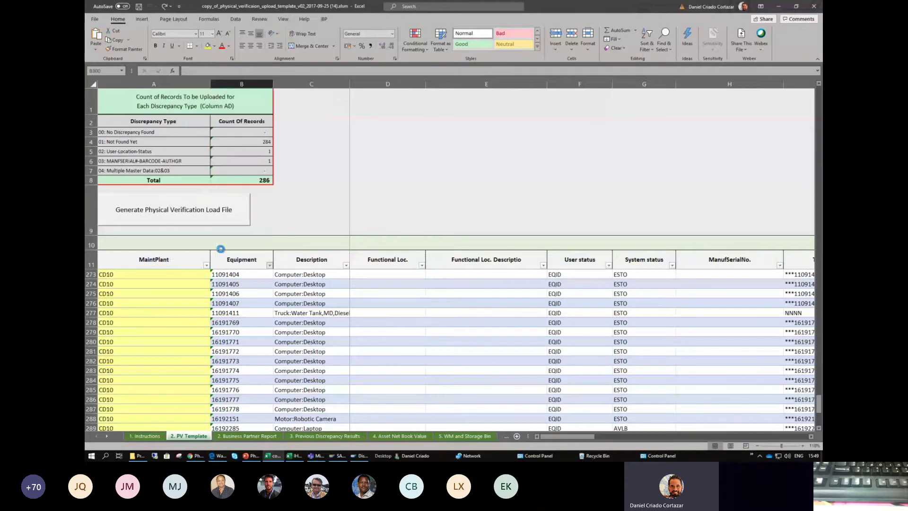
click(101, 274)
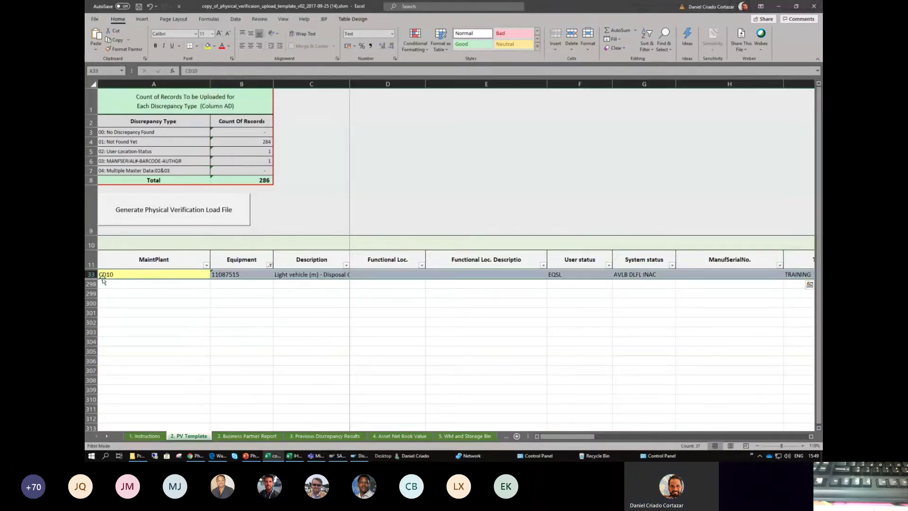
- Check the MaintPlant filter stays on CD10, then re-select all equipment numbers
click(207, 265)
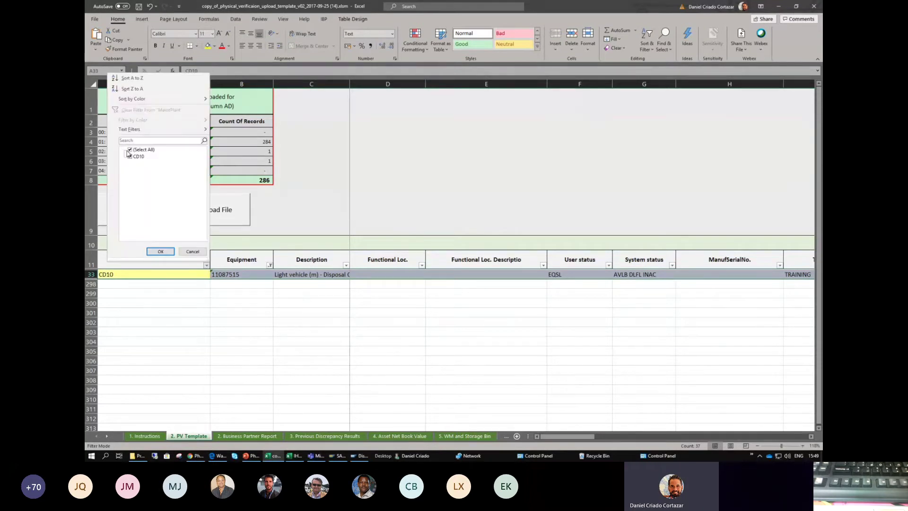
click(161, 251)
click(273, 265)
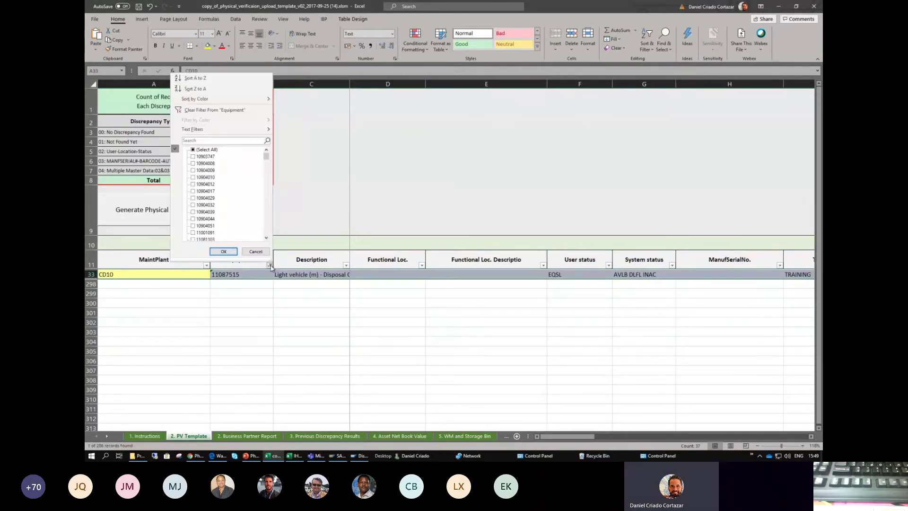
click(193, 150)
click(224, 252)
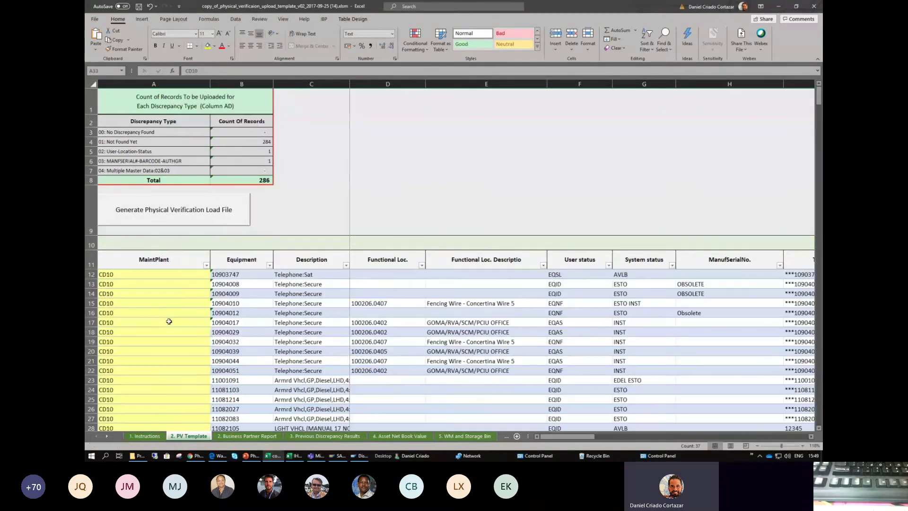
- Delete row 33 for equipment 11087515, leaving 283 not found and 285 total
scroll(132, 324, up, 2)
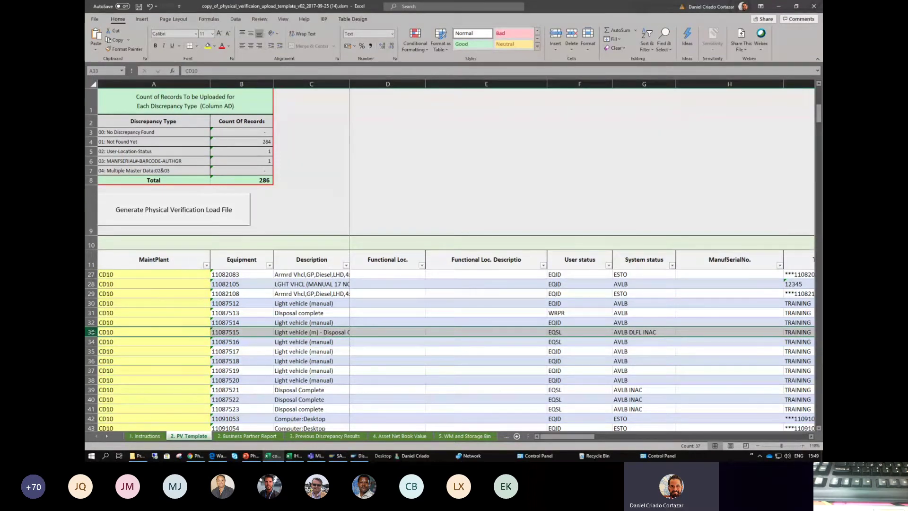
right_click(95, 333)
click(113, 270)
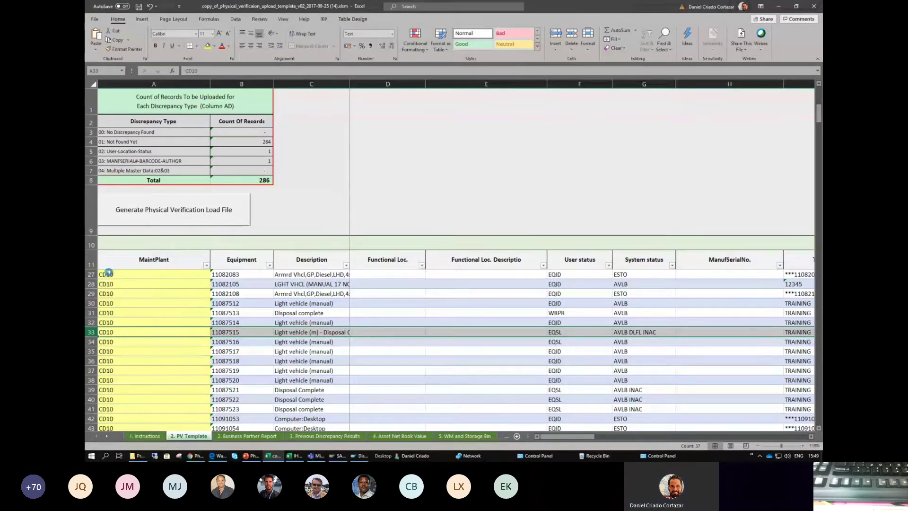
click(306, 314)
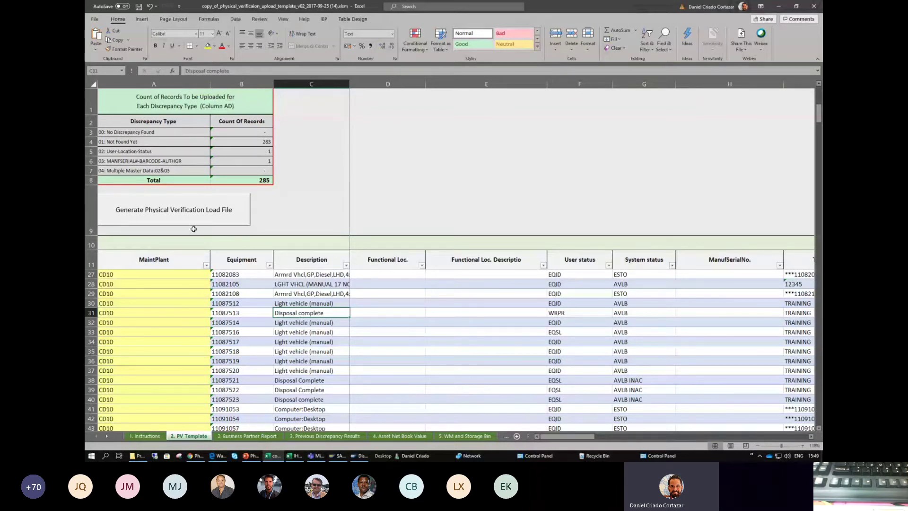
- Scroll right and down through the sheet to review the Verification Date column
click(788, 437)
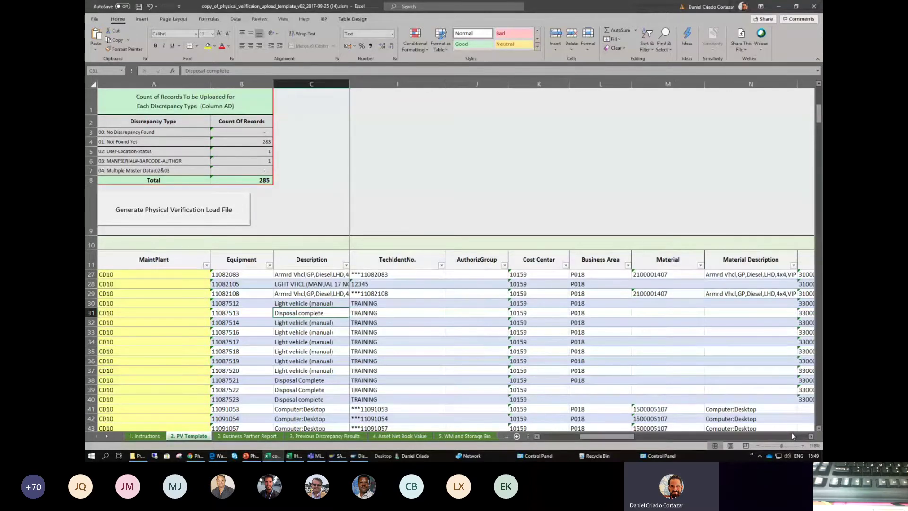
click(790, 436)
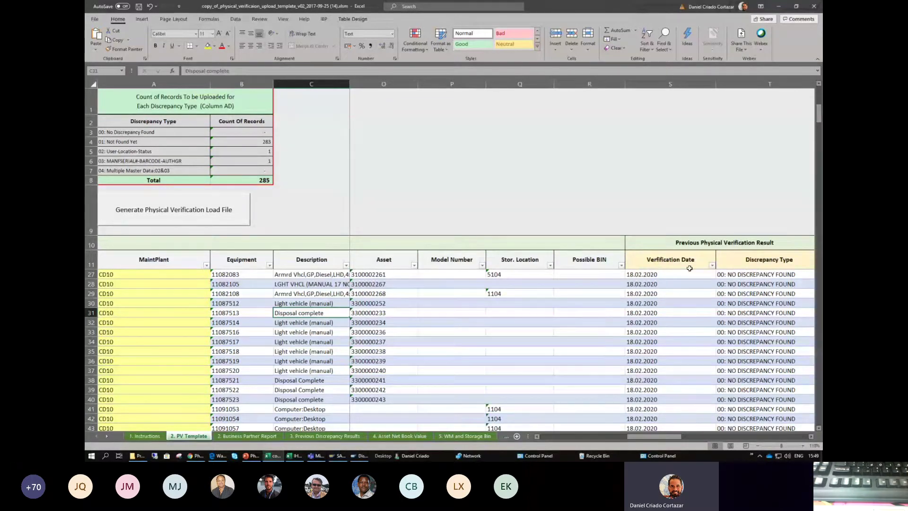
scroll(670, 300, down, 17)
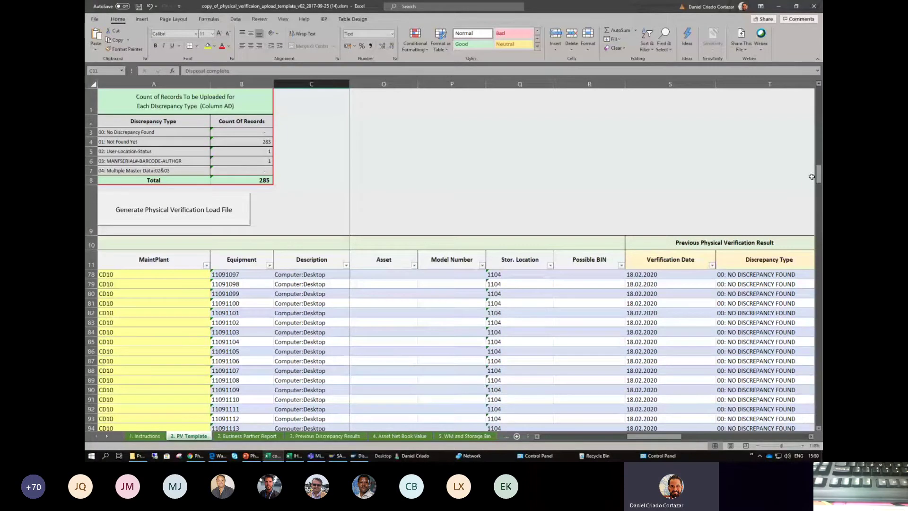
mouse_move(819, 174)
mouse_down()
mouse_move(819, 414)
mouse_move(819, 192)
mouse_up()
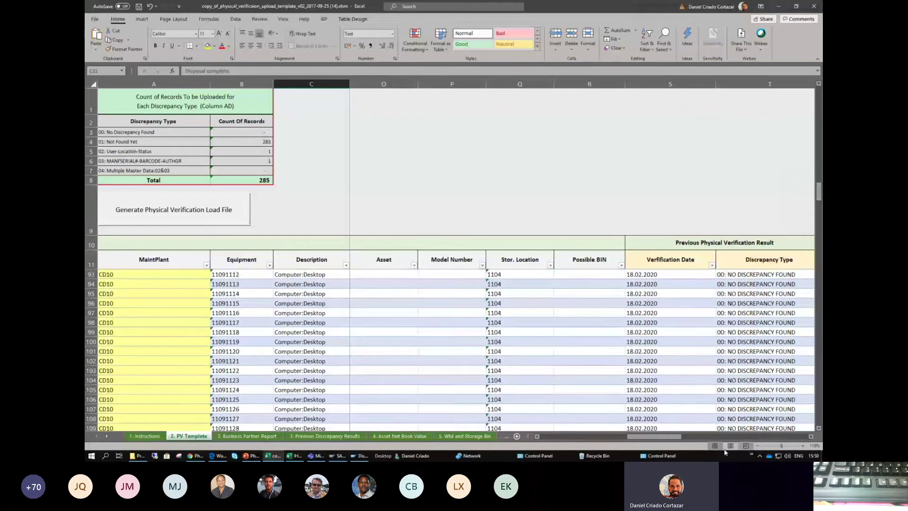
click(738, 435)
scroll(760, 297, down, 4)
scroll(759, 296, down, 20)
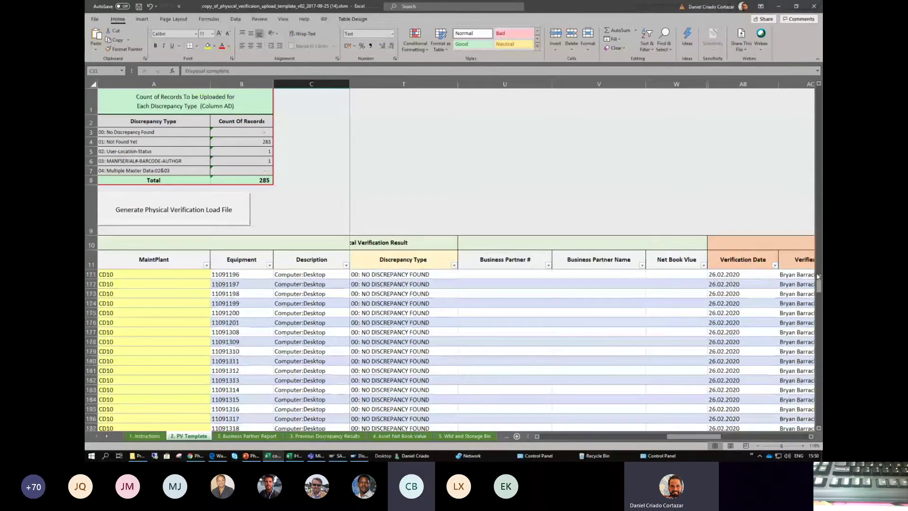
drag(819, 288, 813, 92)
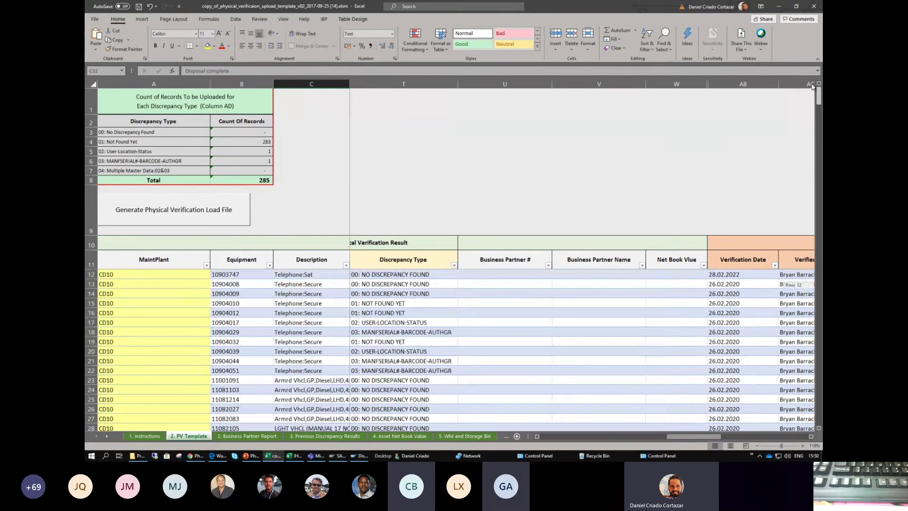
double_click(743, 275)
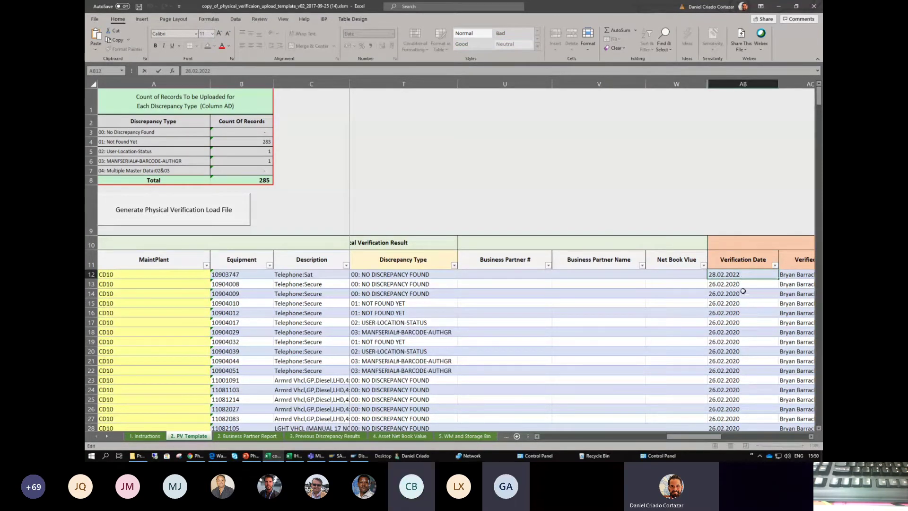
key(BackSpace)
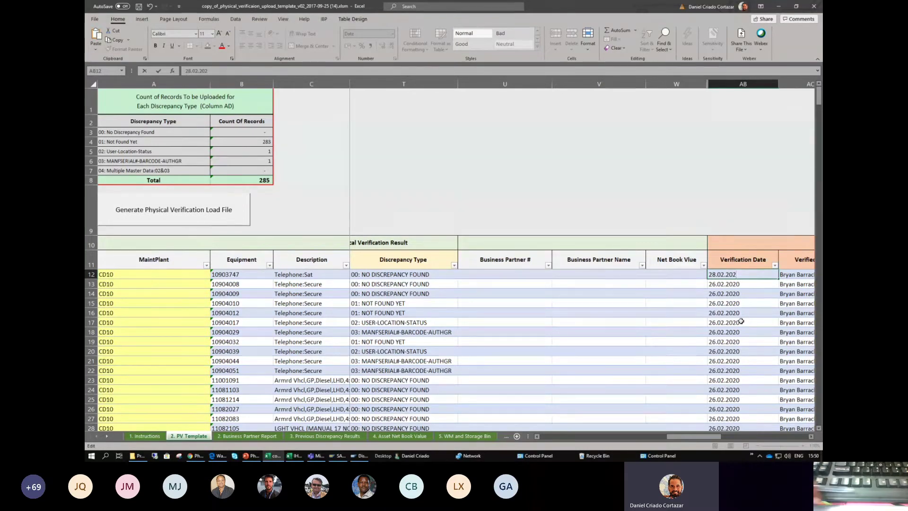
text(0)
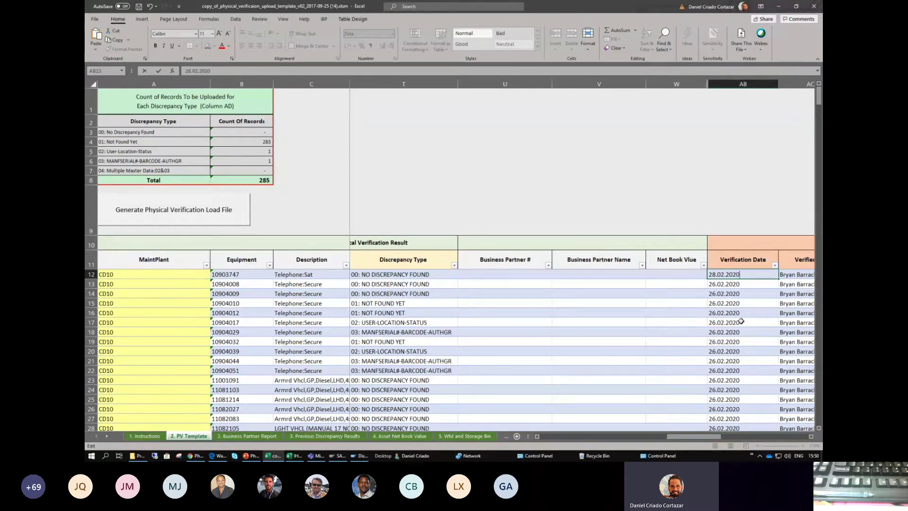
key(Return)
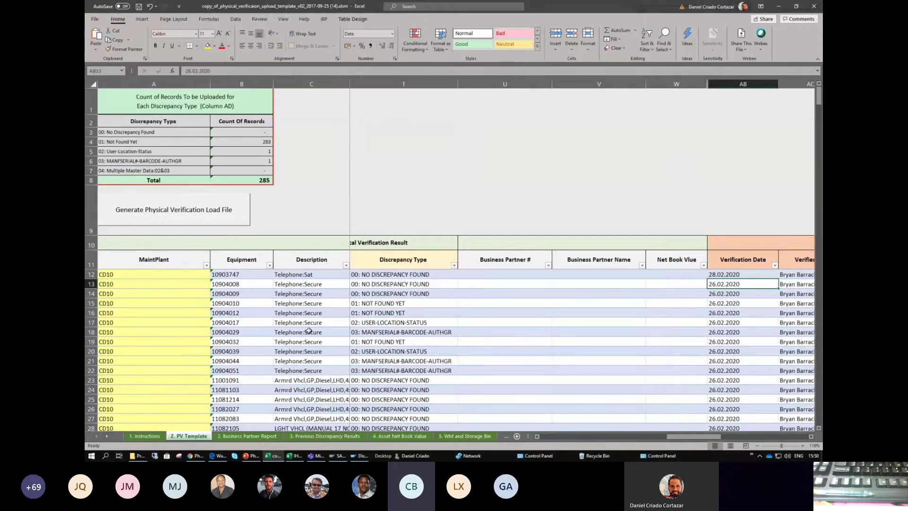
scroll(358, 382, down, 6)
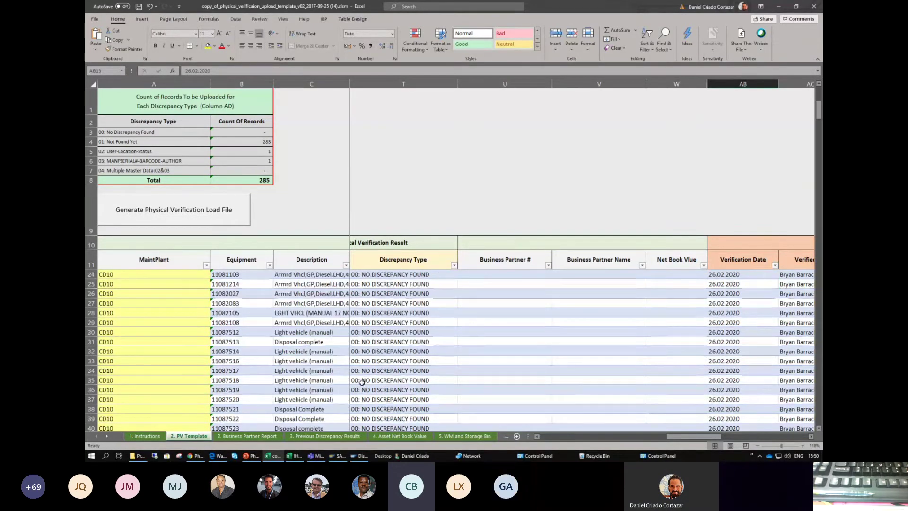
click(317, 379)
click(310, 370)
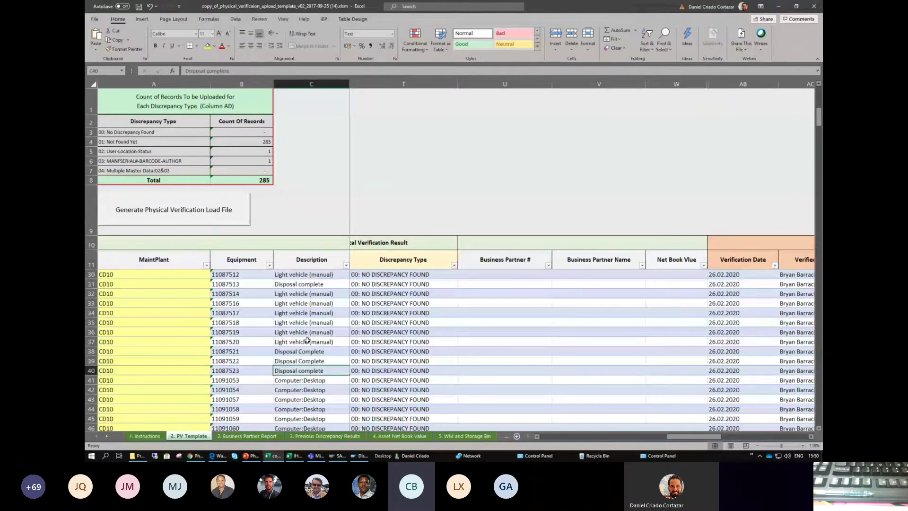
scroll(307, 340, down, 1)
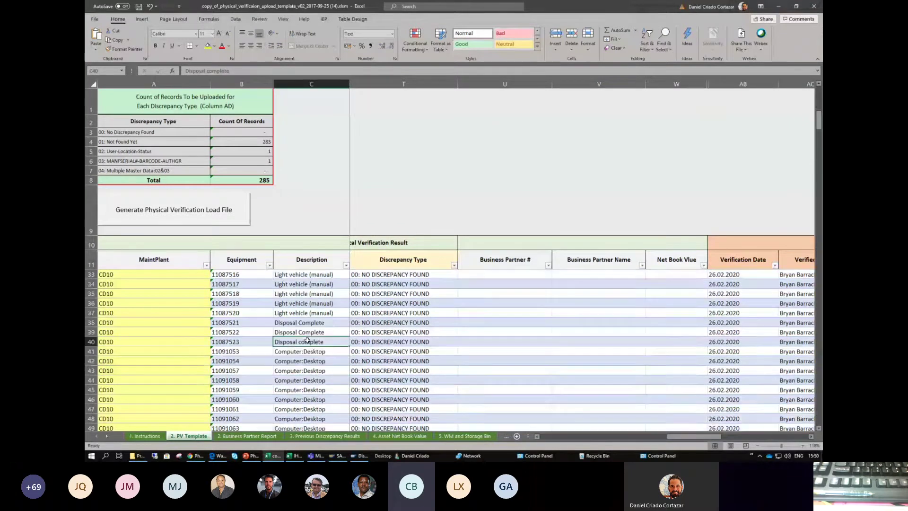
click(564, 437)
click(564, 436)
scroll(276, 381, down, 1)
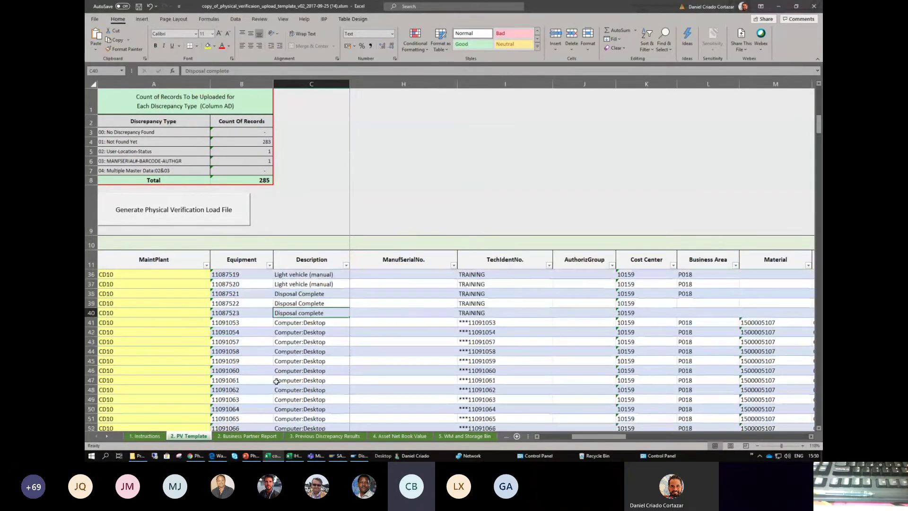
scroll(276, 381, down, 6)
scroll(278, 381, up, 11)
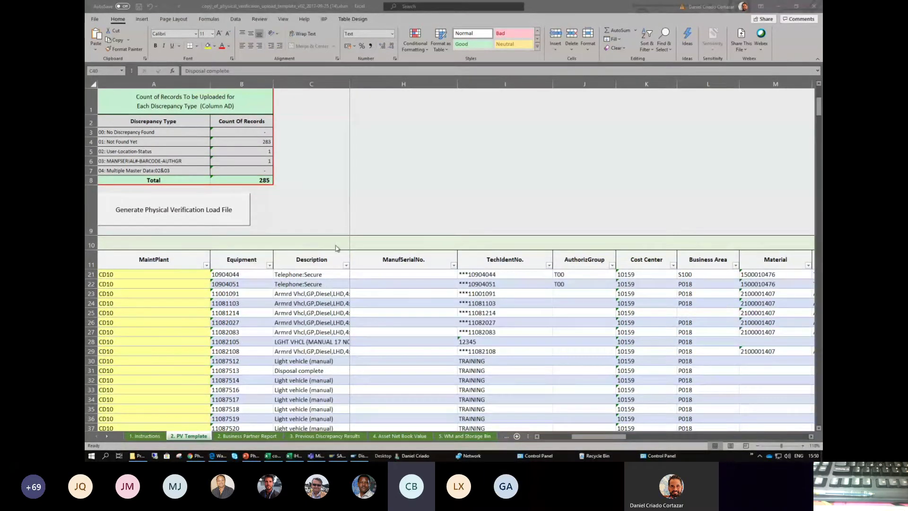
click(318, 277)
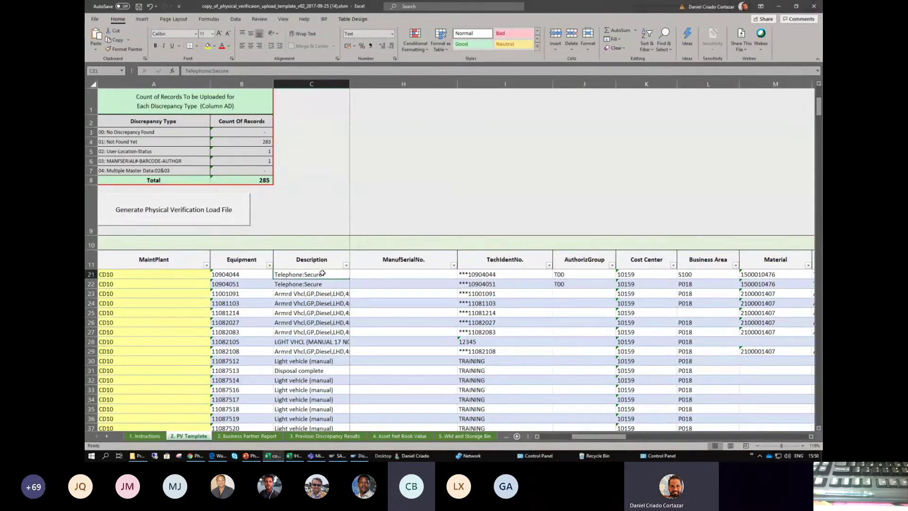
click(322, 294)
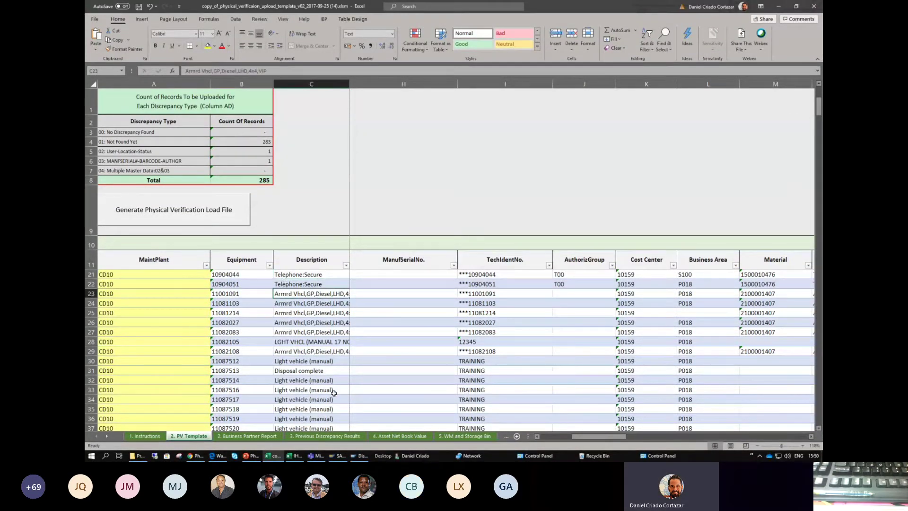
scroll(319, 348, down, 2)
scroll(319, 349, up, 4)
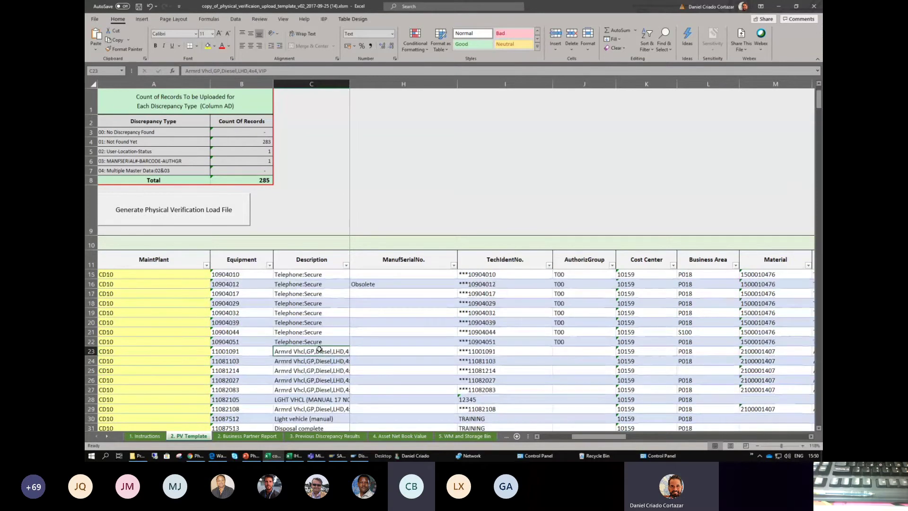
drag(573, 437, 538, 436)
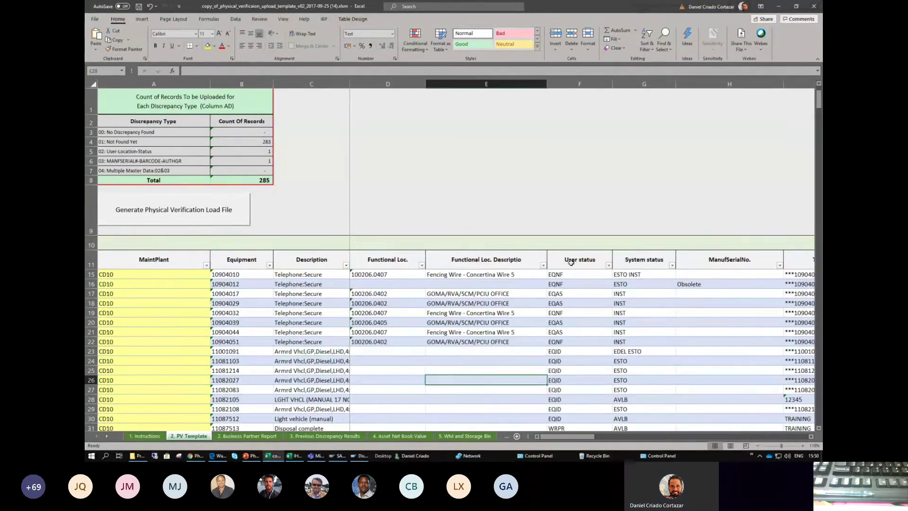
click(573, 284)
scroll(575, 295, down, 1)
scroll(574, 294, down, 3)
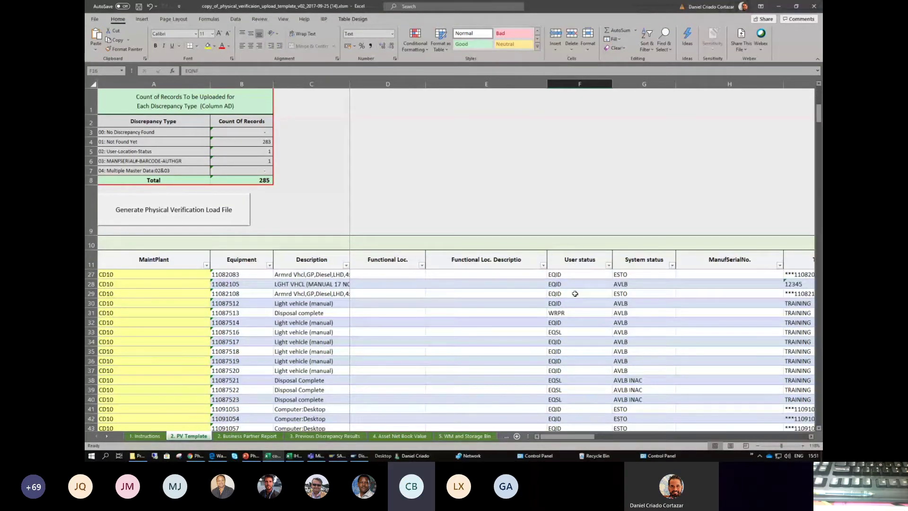
click(643, 391)
click(642, 381)
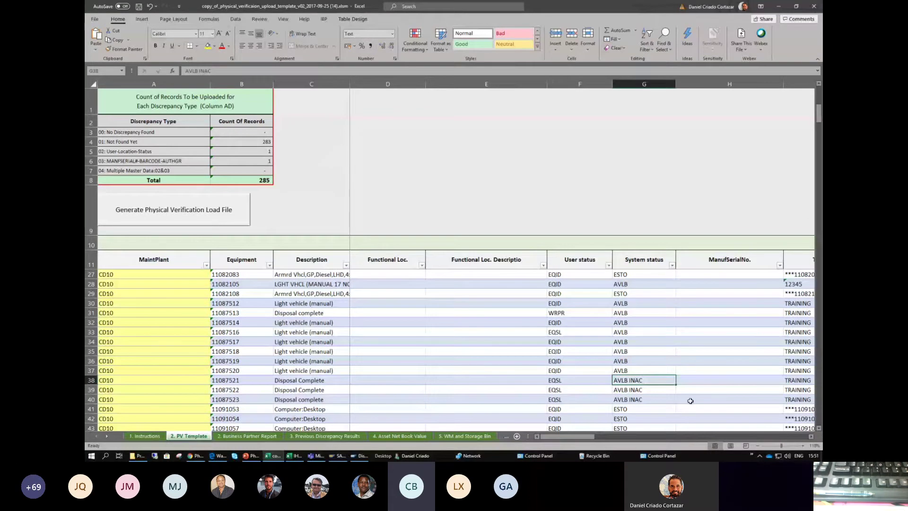
key(Down)
key(Down)
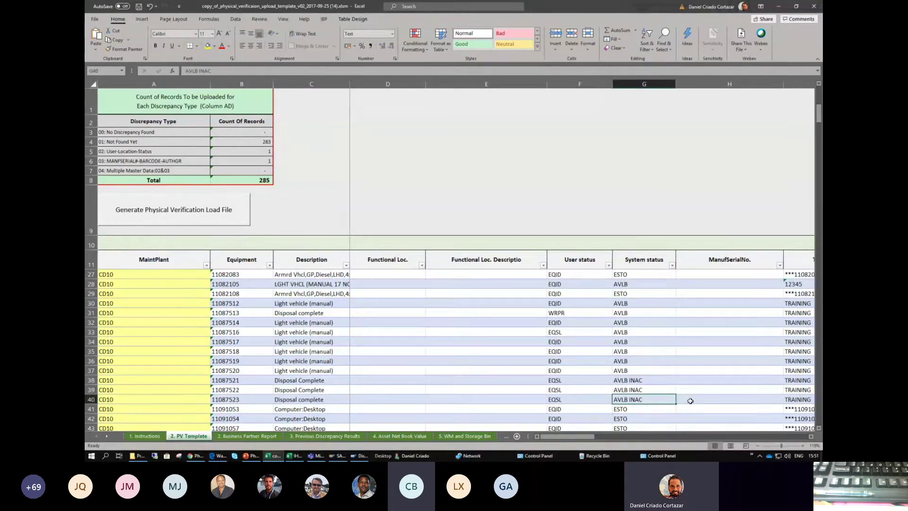
key(Up)
key(Right)
key(Right)
key(Right)
key(Right)
key(Right)
key(Right)
key(Right)
key(Right)
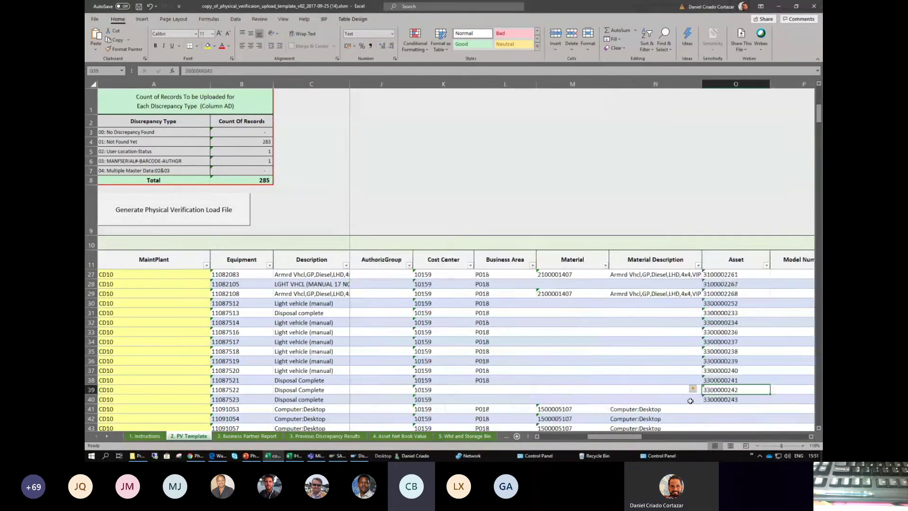
key(Left)
key(Left)
key(Left)
key(Left)
key(Left)
key(Left)
key(Left)
key(Left)
key(Left)
key(Left)
key(Left)
key(Left)
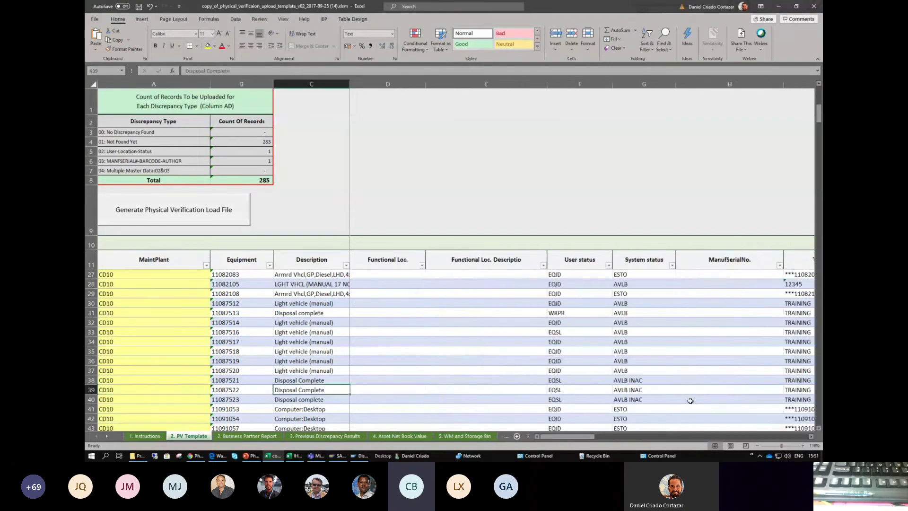
key(Right)
key(Right)
key(Right)
key(Right)
key(Right)
key(Right)
key(Right)
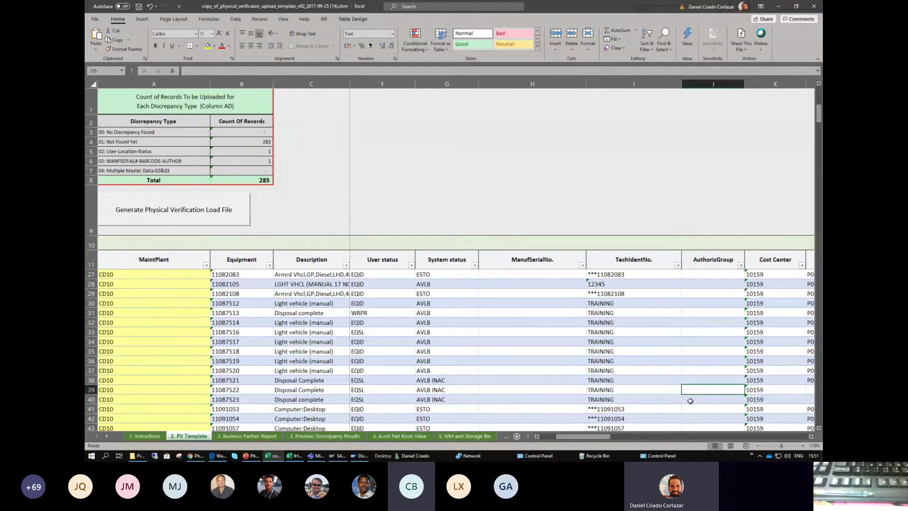
key(Left)
key(Left)
key(Left)
key(Left)
key(Left)
key(Left)
key(Left)
key(Left)
key(Left)
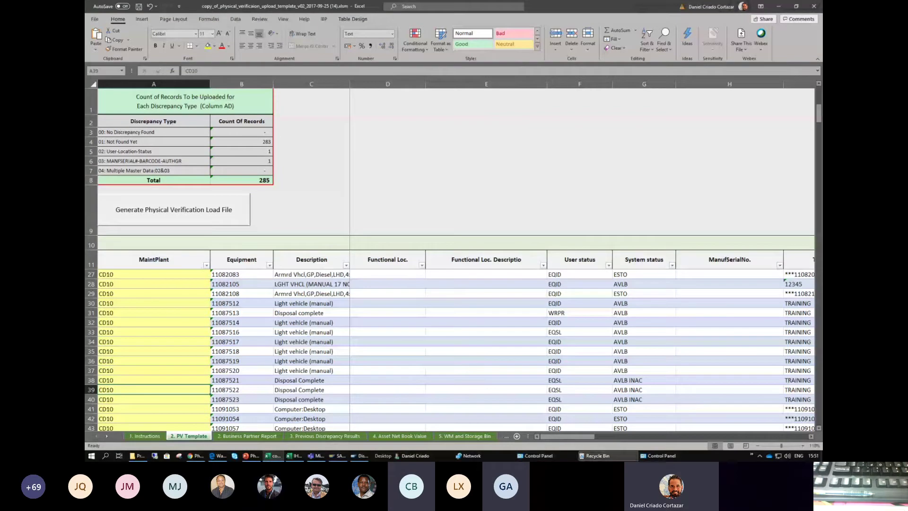
click(320, 456)
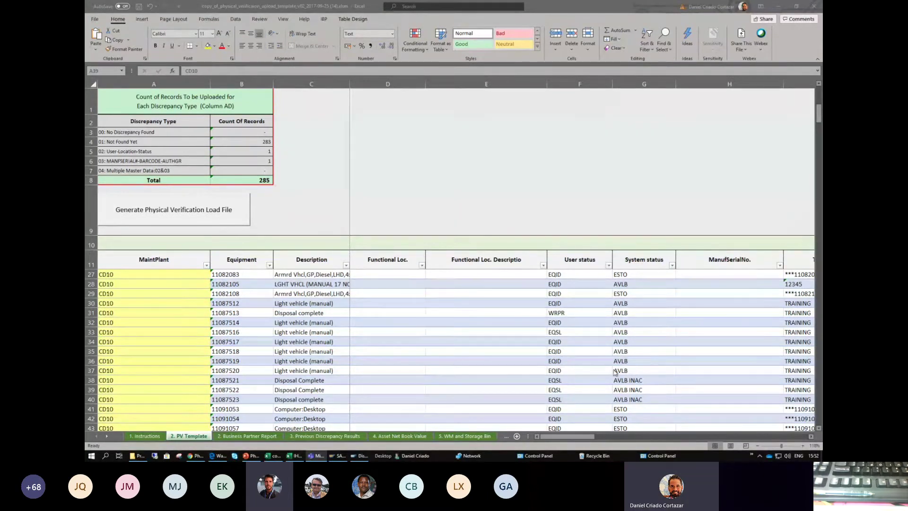
scroll(428, 305, down, 8)
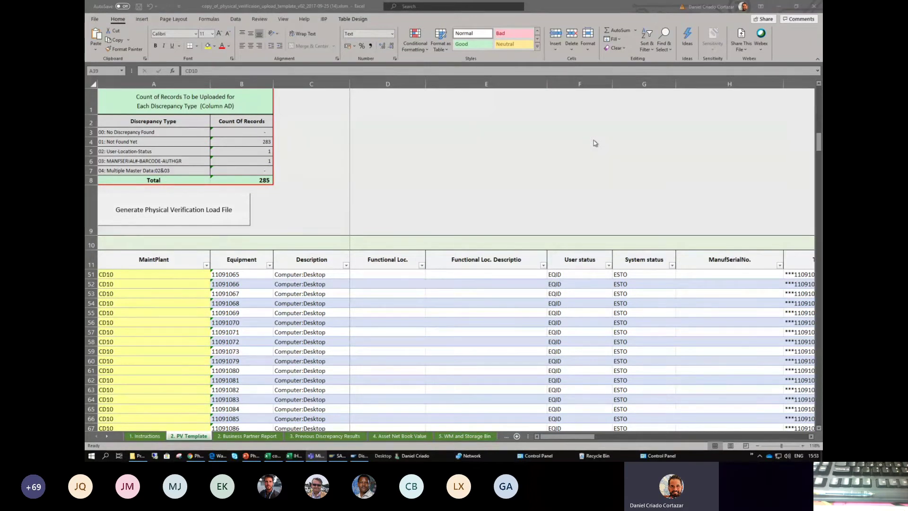
click(325, 324)
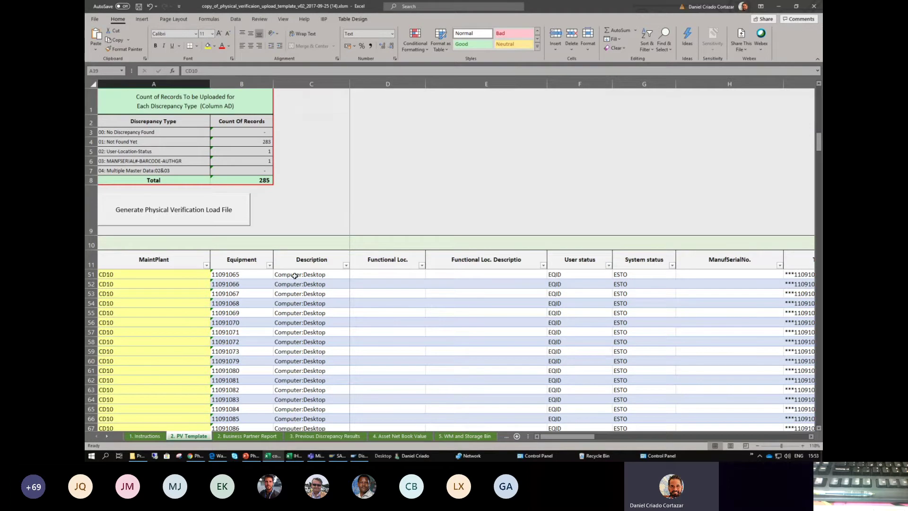
- Generate the PV load file and save it as text file 'Physical Verification26022020_Bryan_2', then return to SAP
click(196, 209)
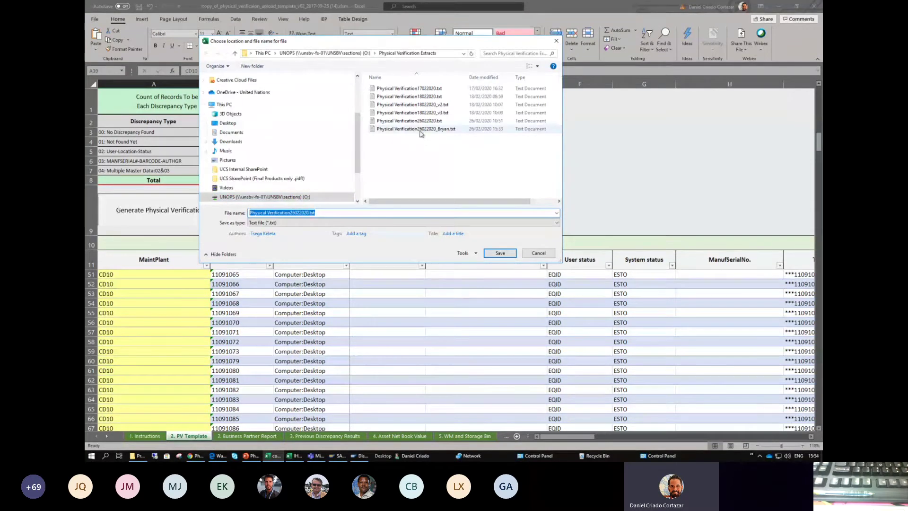
click(418, 130)
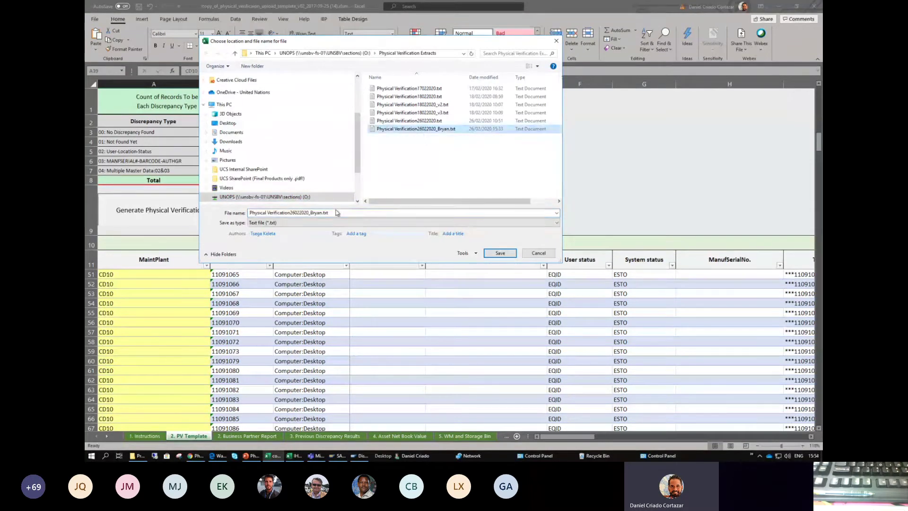
click(339, 213)
key(BackSpace)
key(BackSpace)
key(BackSpace)
key(BackSpace)
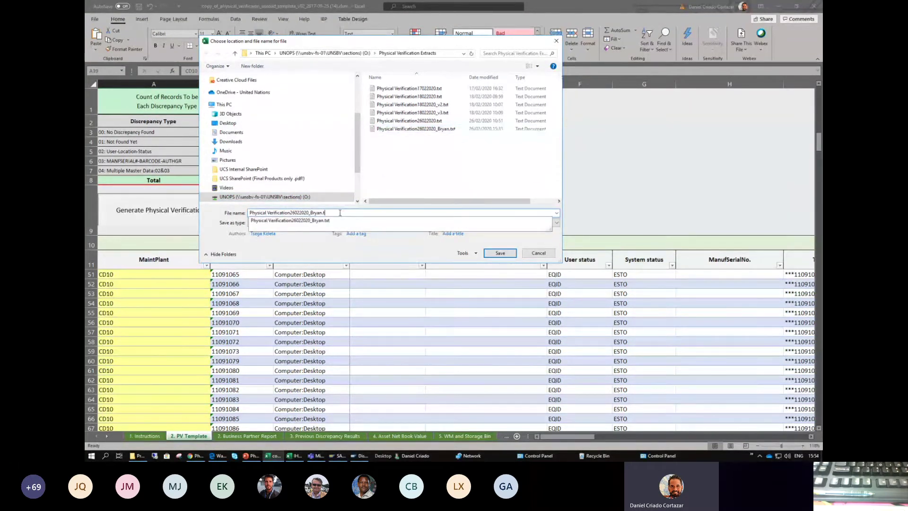
text(_2)
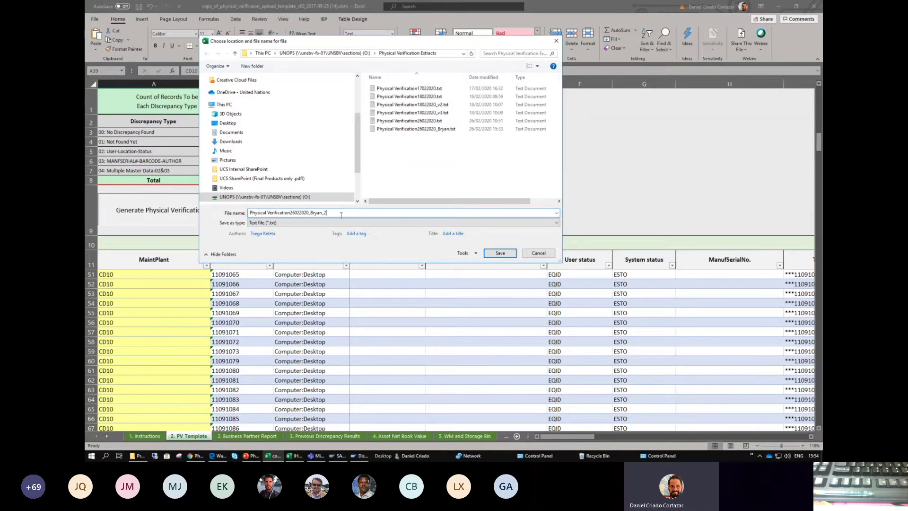
click(500, 253)
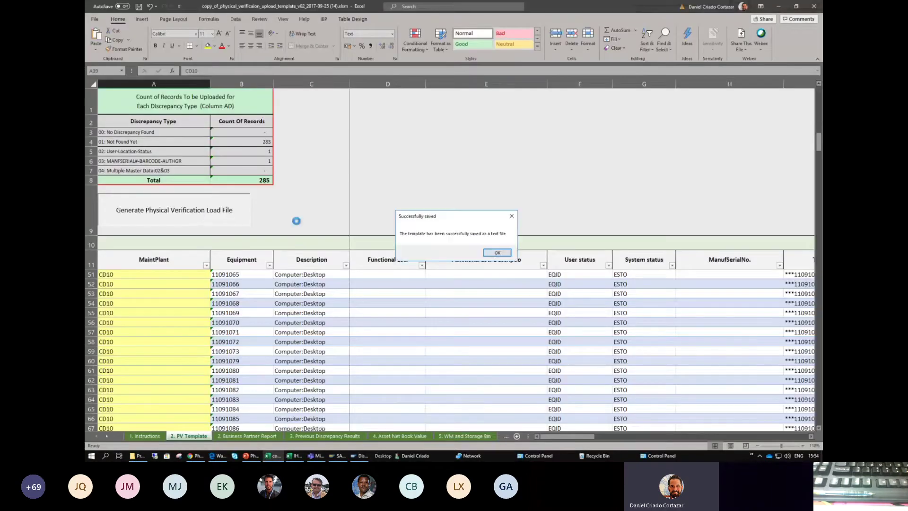
click(496, 252)
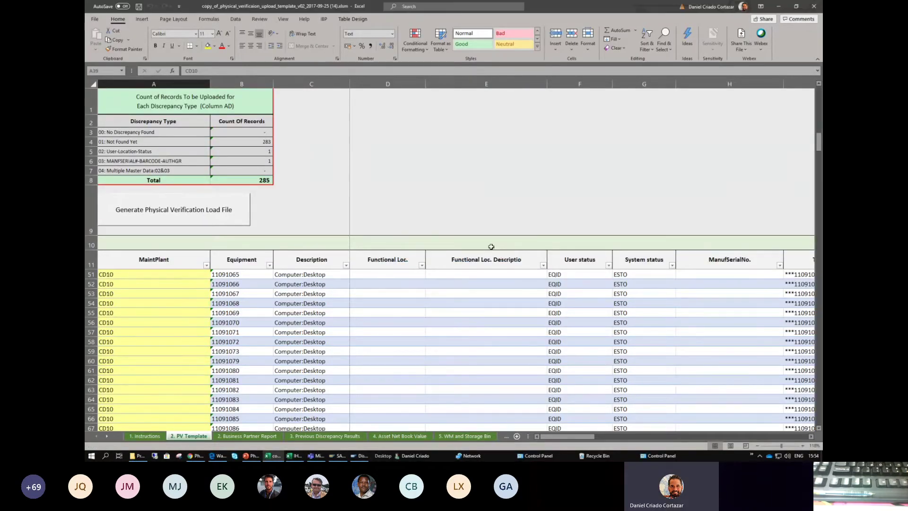
key(alt+Tab)
key(alt+Tab)
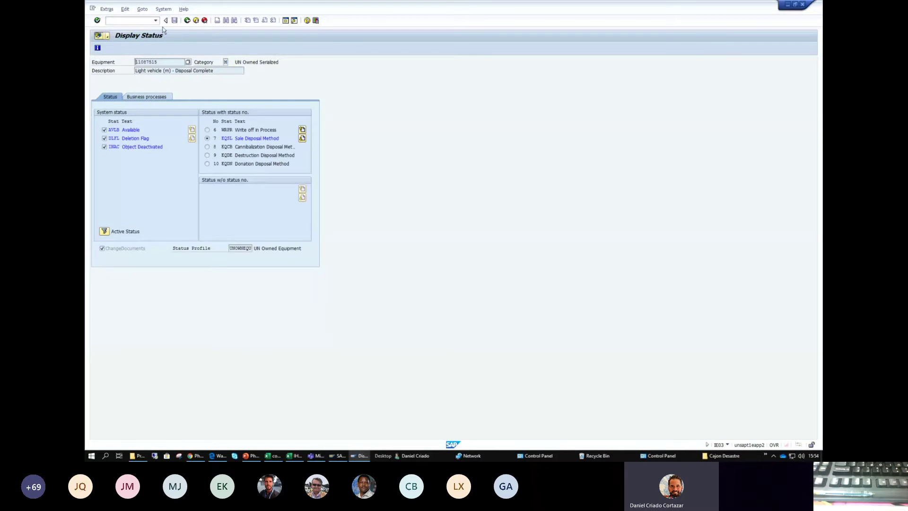
- Go back to the mass upload selection screen with foreground processing kept
click(187, 20)
click(187, 20)
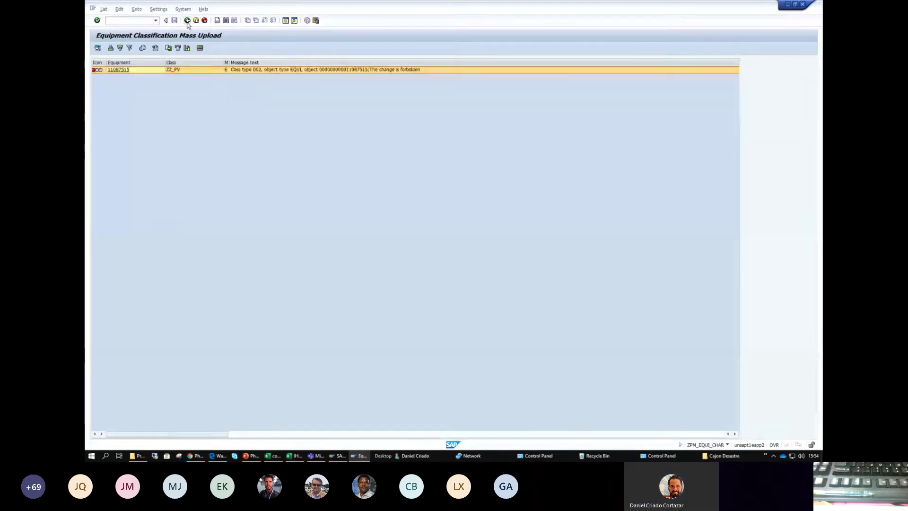
click(187, 22)
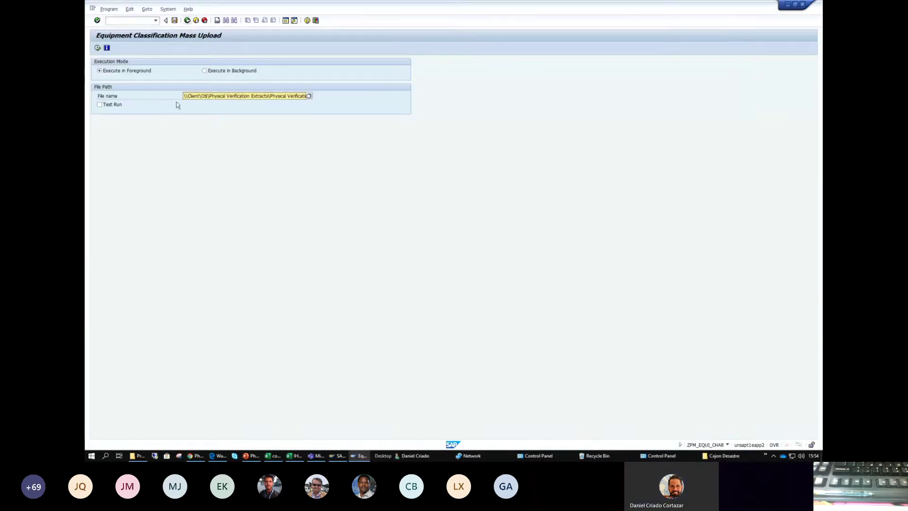
click(148, 70)
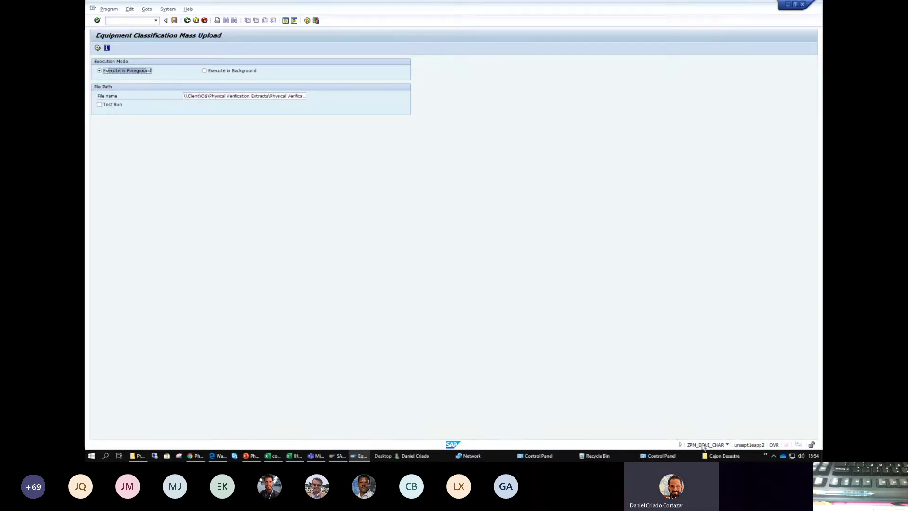
- Set the upload file to Physical Verification26022020_Bryan_2.txt and execute it as a test run
drag(199, 97, 308, 96)
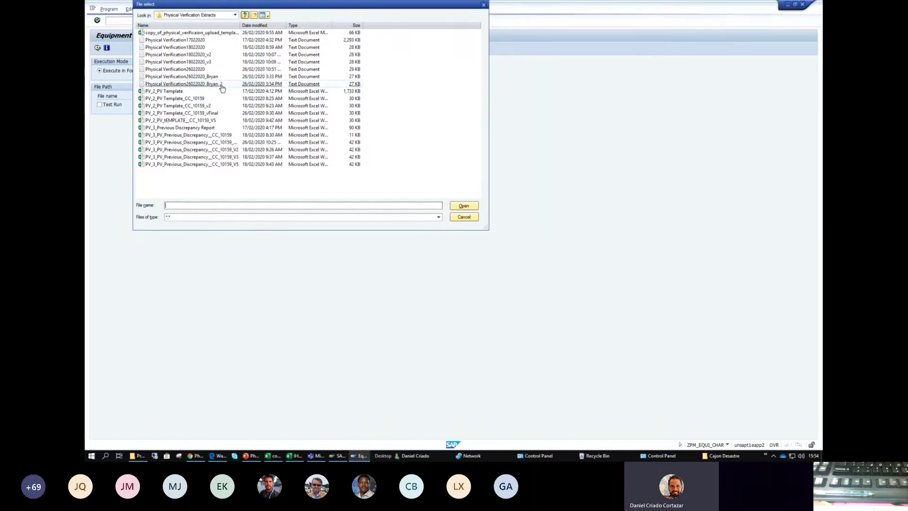
double_click(234, 85)
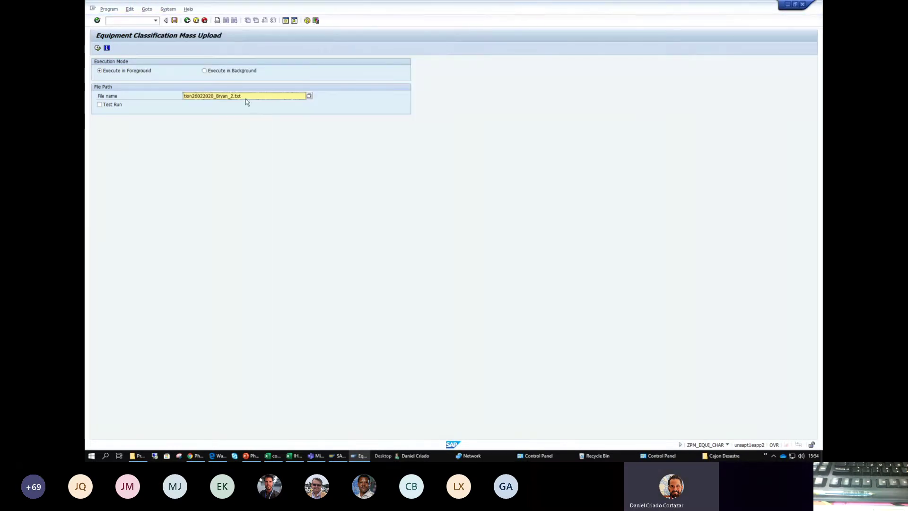
drag(210, 96, 138, 95)
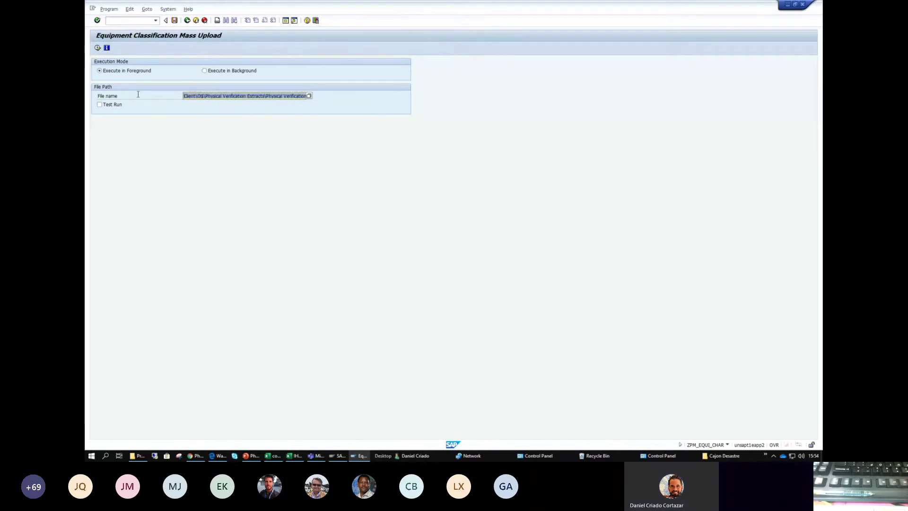
click(99, 104)
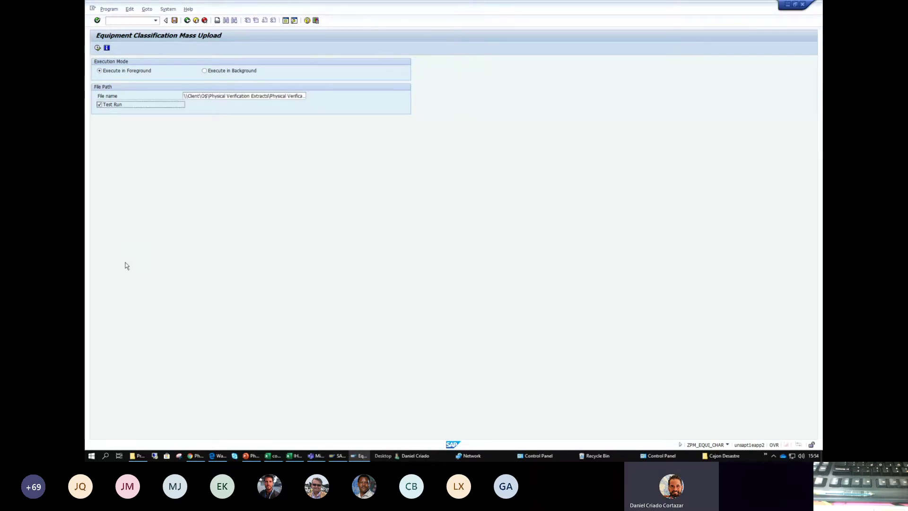
click(97, 48)
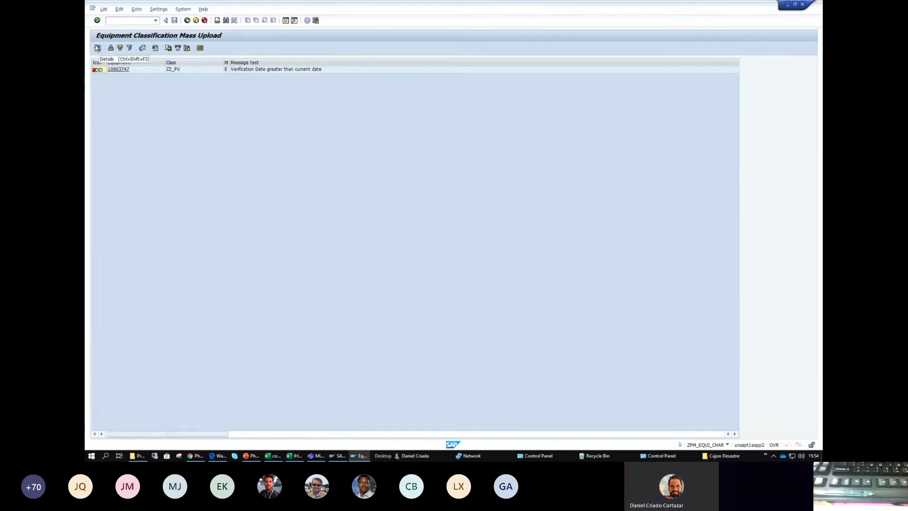
- Select the 'Verification Date greater than current date' error for equipment 10903747, then return to Excel
click(137, 69)
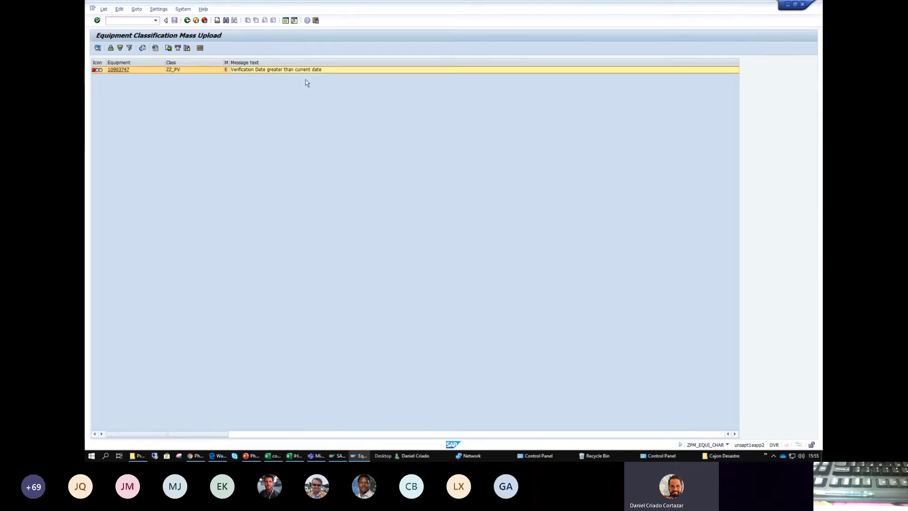
key(alt+Tab)
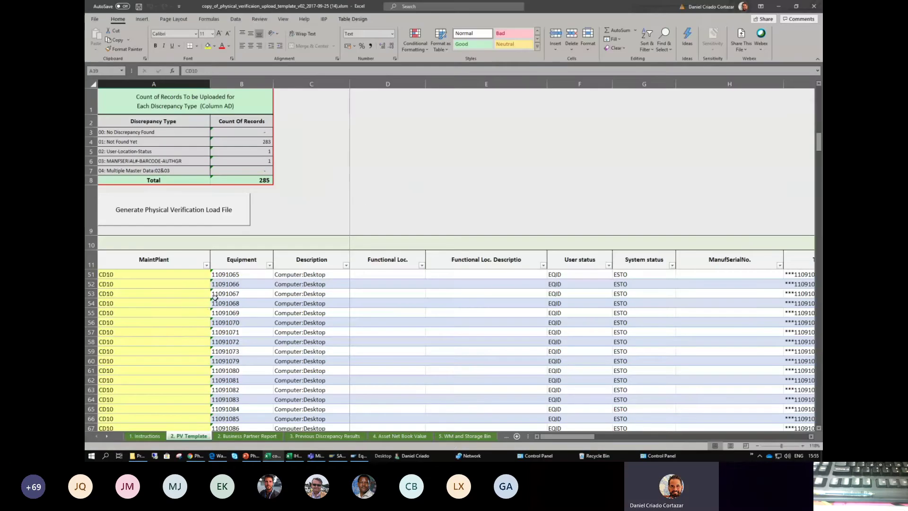
- Filter the Equipment column to show only equipment 10903747
click(270, 264)
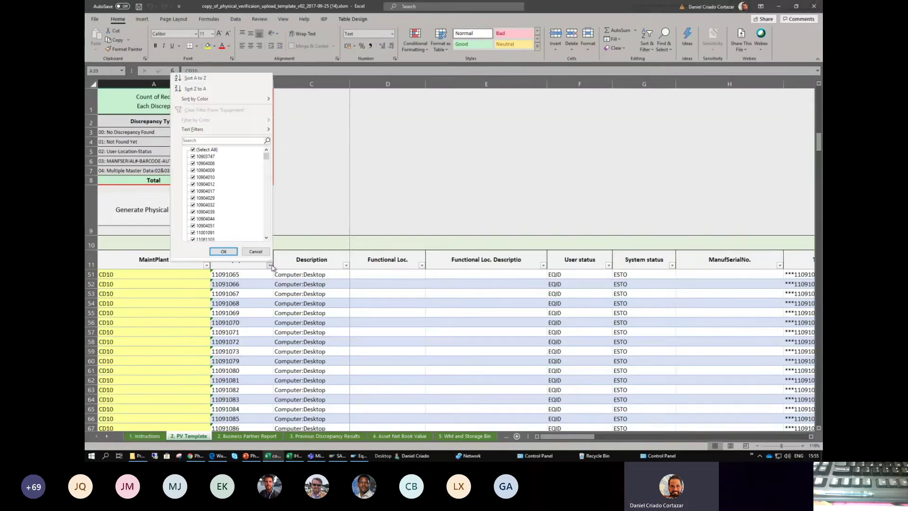
click(193, 150)
click(193, 139)
text(109)
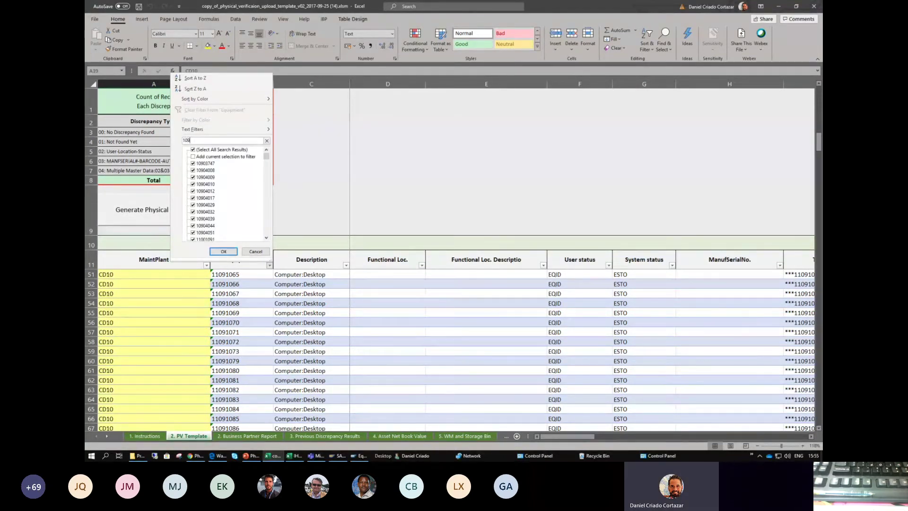
text(0374)
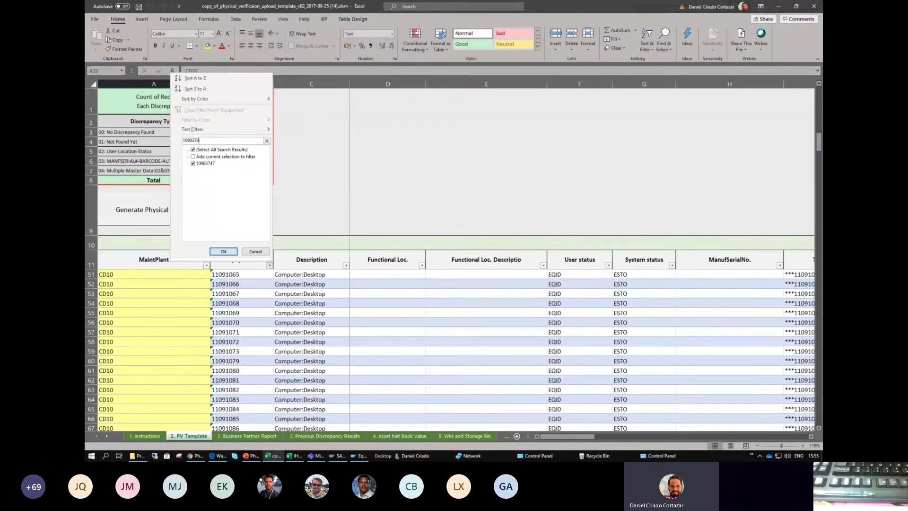
text(7)
click(224, 252)
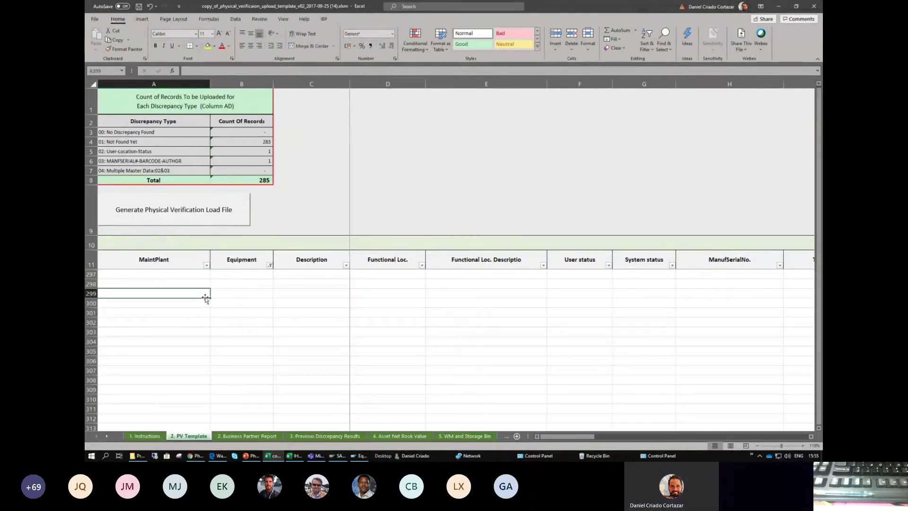
- Move along row 12 to the mandatory verification date cell AB12
click(237, 275)
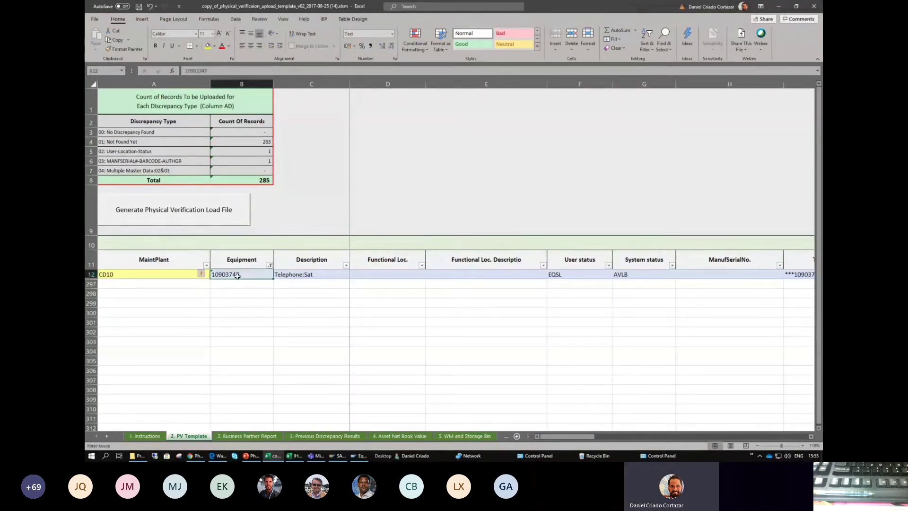
key(Right)
key(Right)
key(Right)
key(Right)
key(Right)
key(Right)
key(Right)
key(Right)
key(Right)
key(Right)
key(Right)
key(Right)
key(Right)
key(Right)
key(Right)
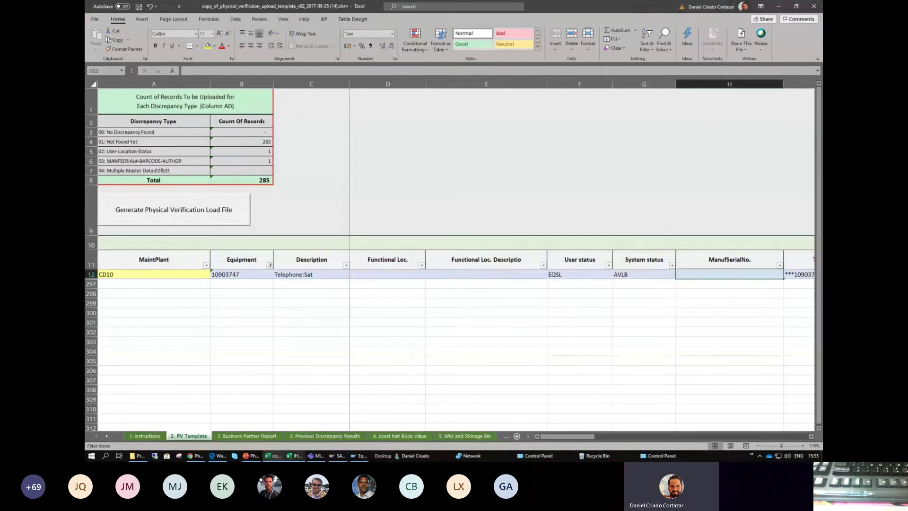
key(Right)
key(Right)
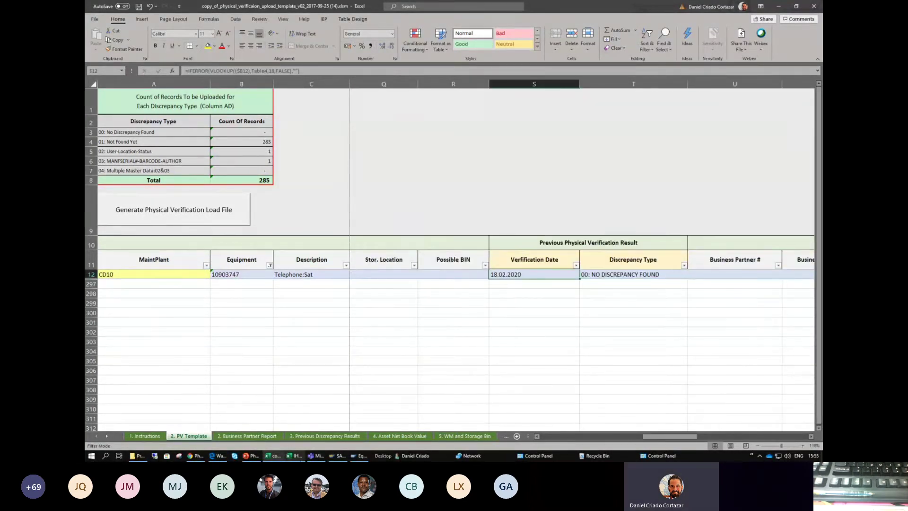
key(Left)
key(Left)
key(Right)
key(Right)
click(626, 282)
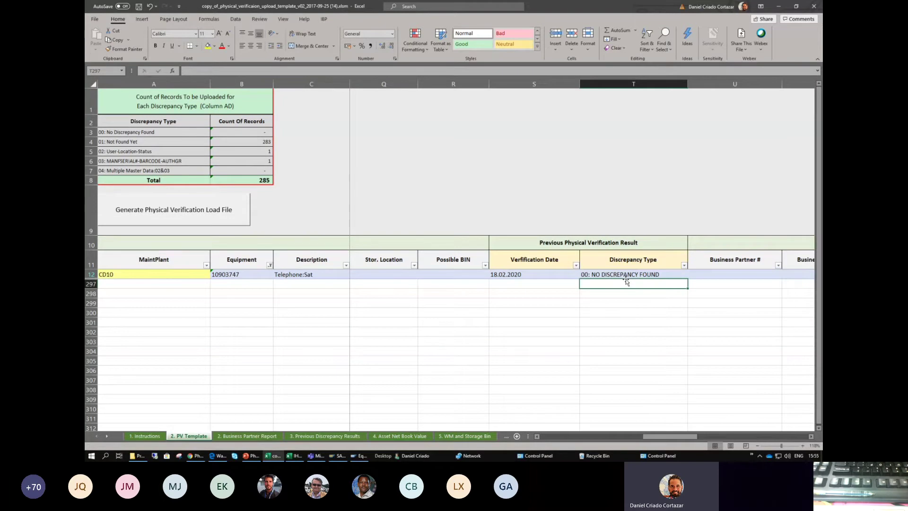
key(Right)
key(Right)
key(Right)
key(Right)
key(Right)
key(Right)
key(Up)
key(Left)
key(Left)
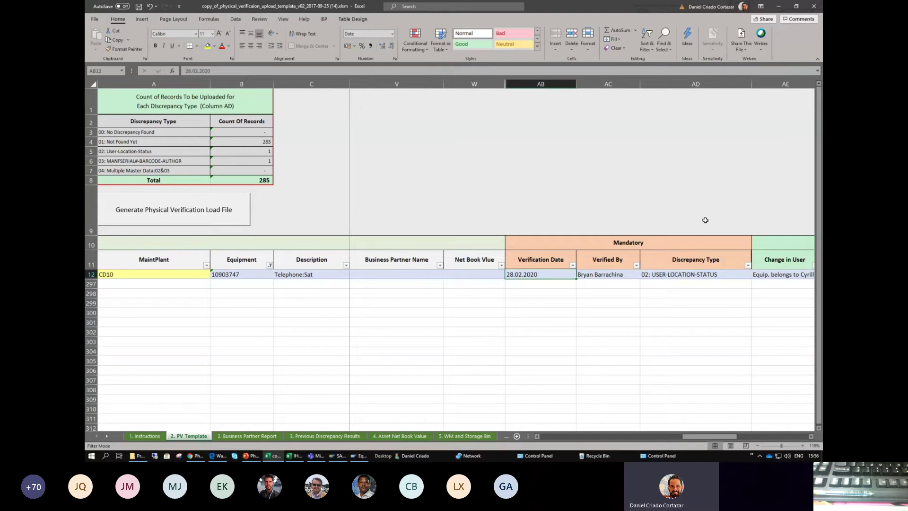
- Change AB12's verification date from 28.02.2020 to 24.02.2020
double_click(513, 273)
key(BackSpace)
text(4)
key(Return)
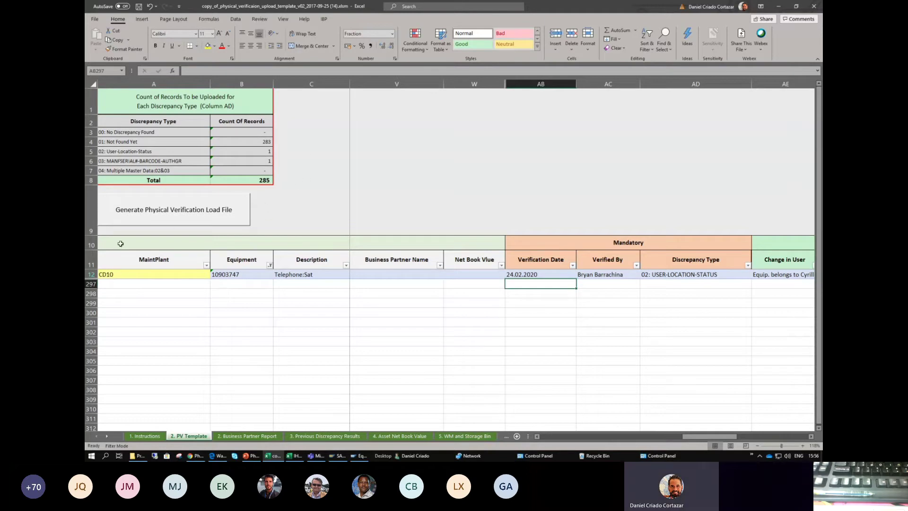
- Clear the Equipment filter so all equipment rows appear again
click(269, 265)
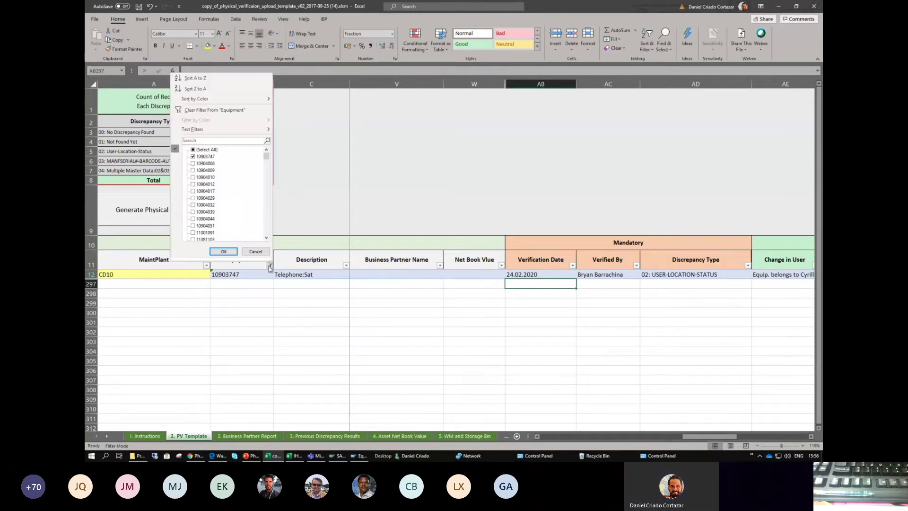
click(193, 149)
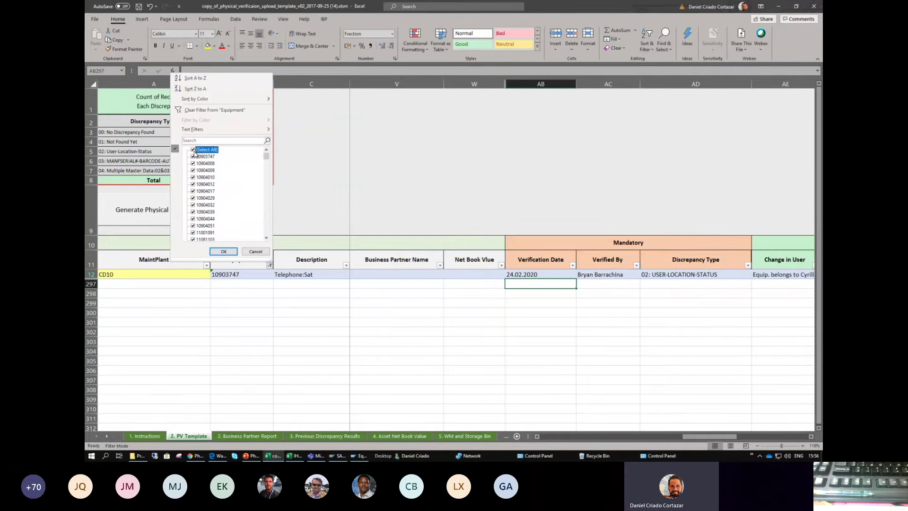
click(232, 252)
- Generate the load file and save it as version _3 (Physical Verification26022020_Bryan_3)
click(179, 208)
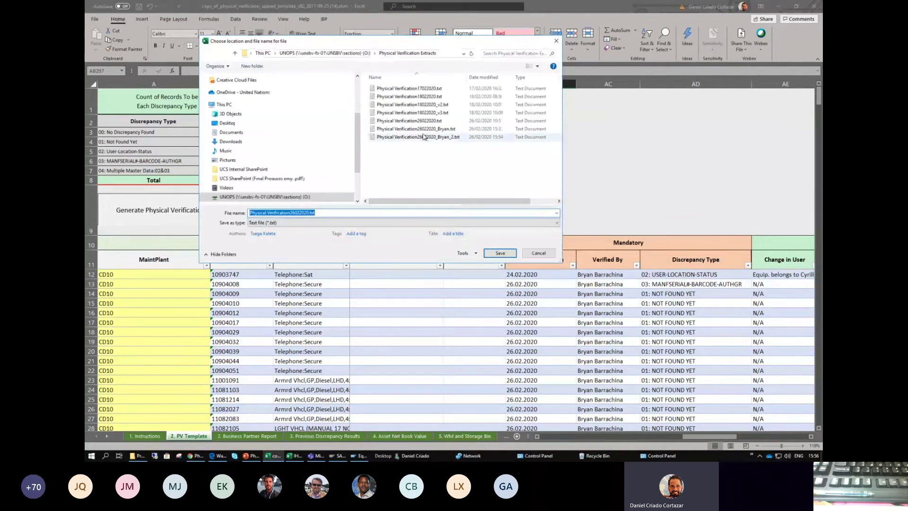
click(411, 138)
click(340, 214)
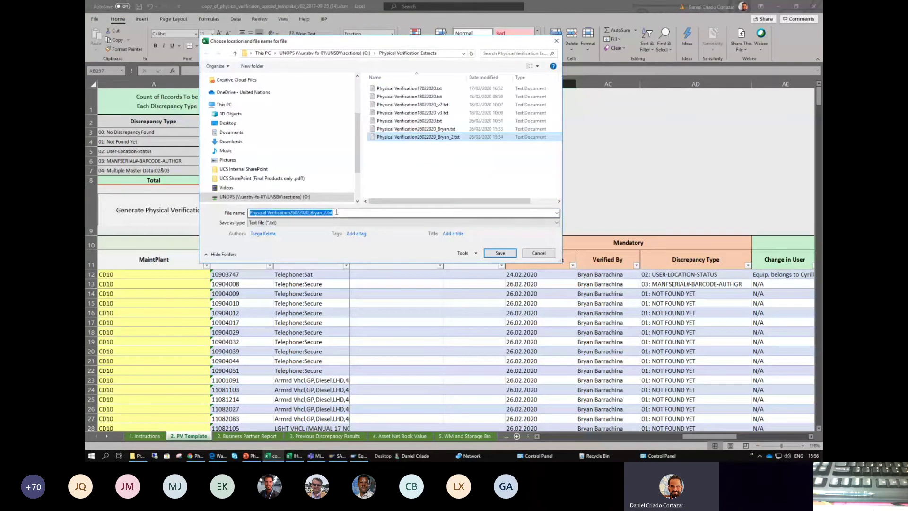
click(340, 214)
key(BackSpace)
key(BackSpace)
key(BackSpace)
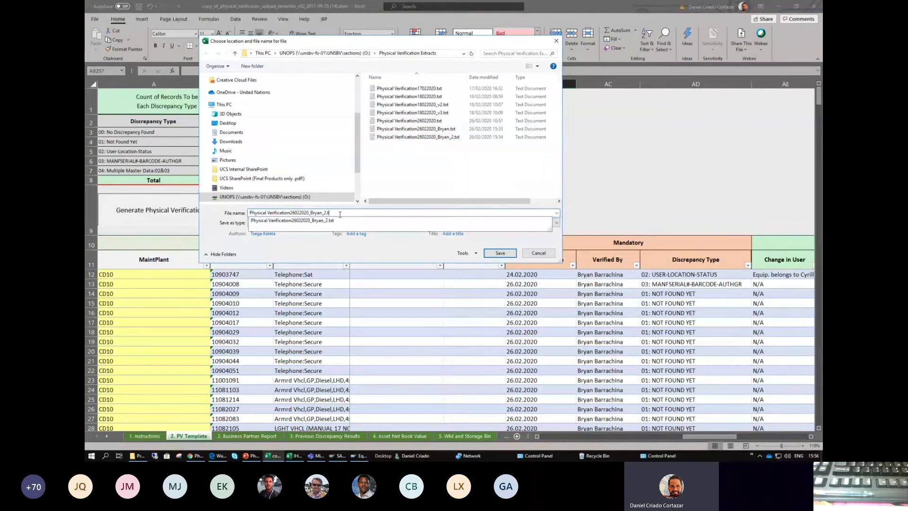
text(3)
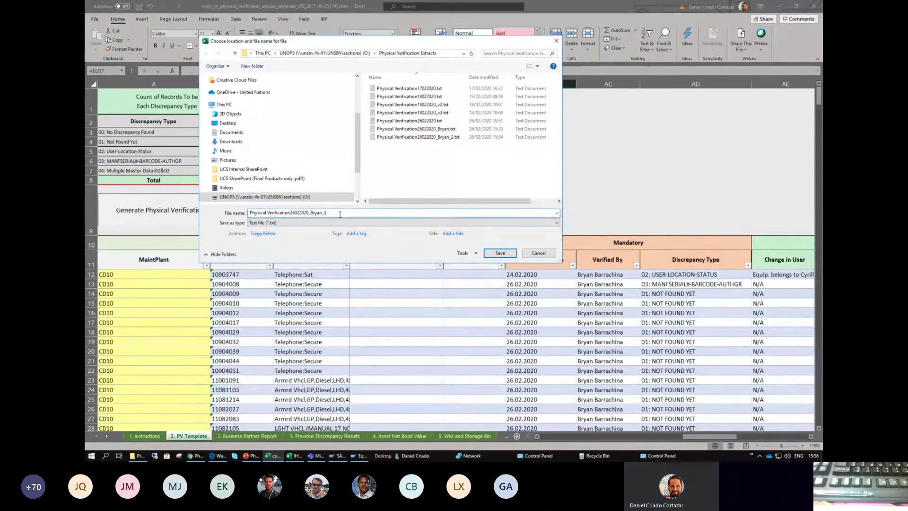
click(499, 253)
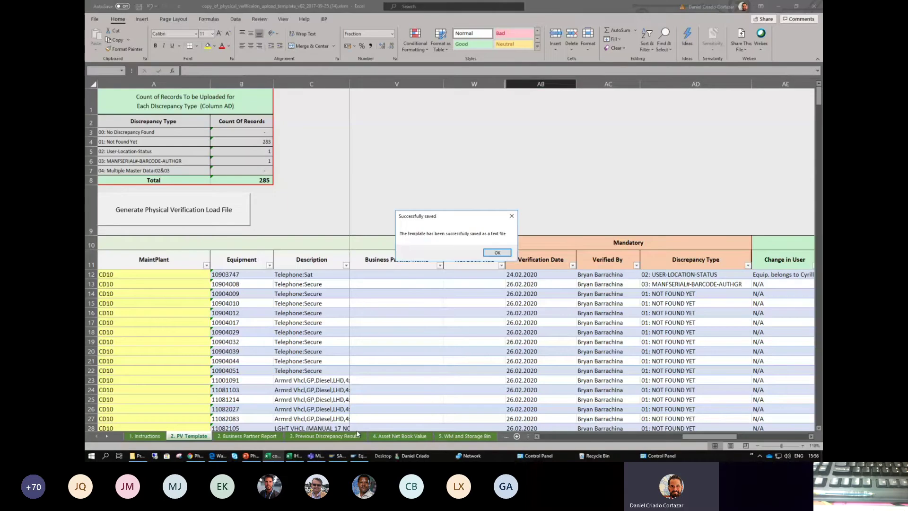
click(497, 252)
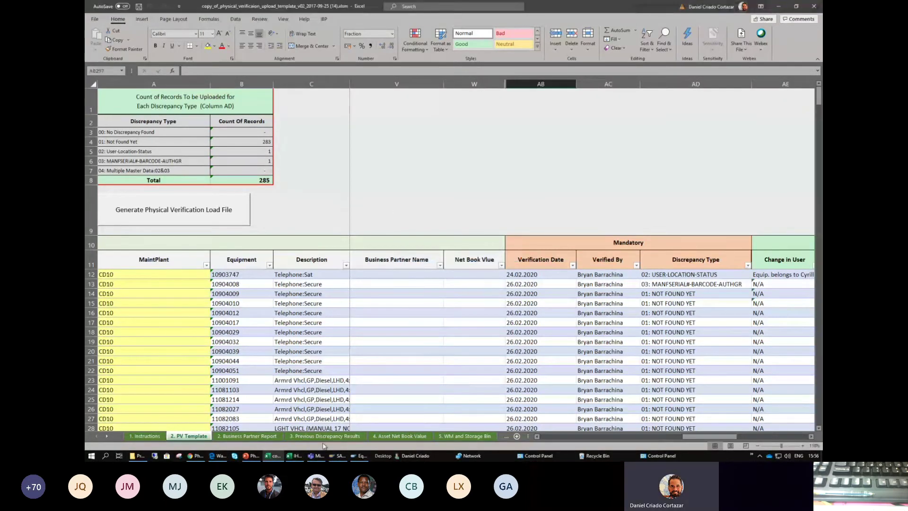
- Back in SAP, select the new _3 load file for the classification mass upload
click(359, 455)
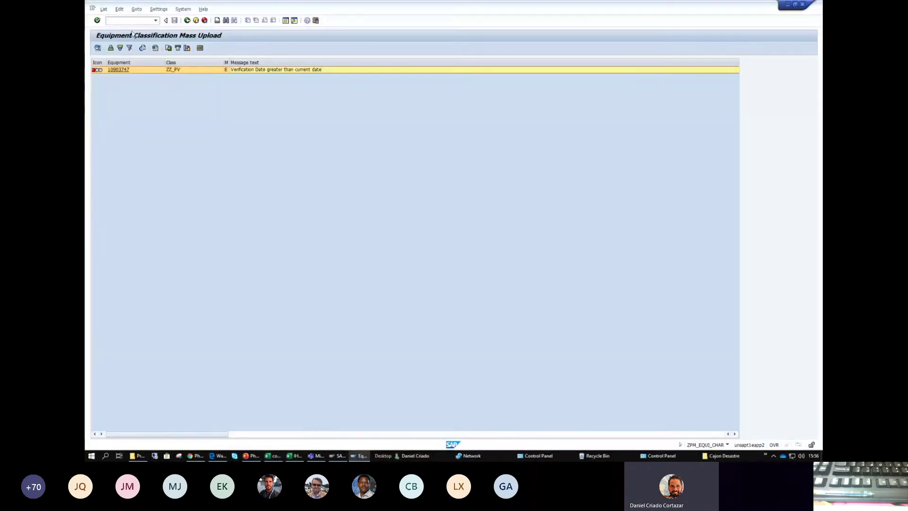
click(187, 20)
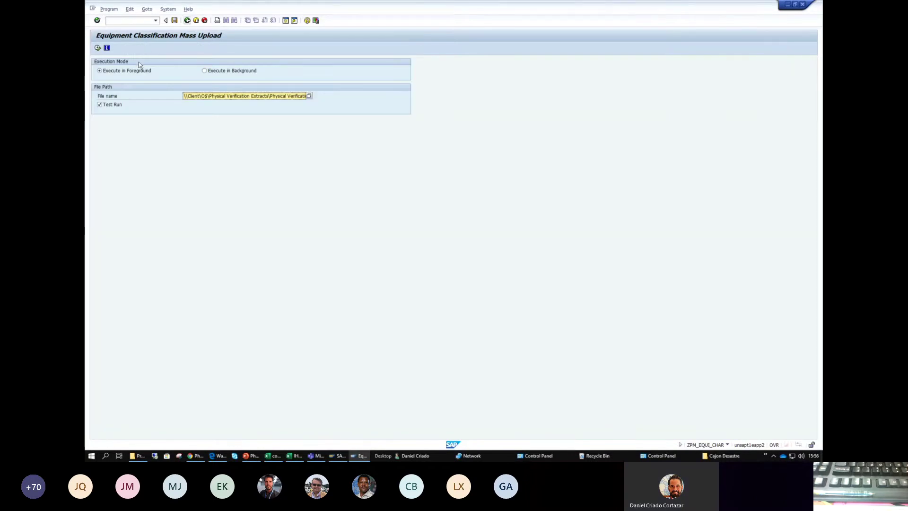
click(309, 96)
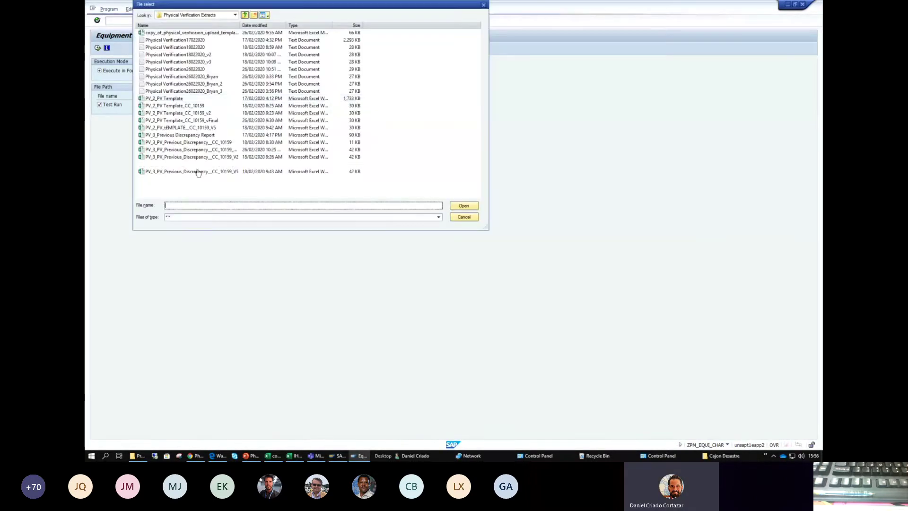
click(204, 91)
double_click(193, 91)
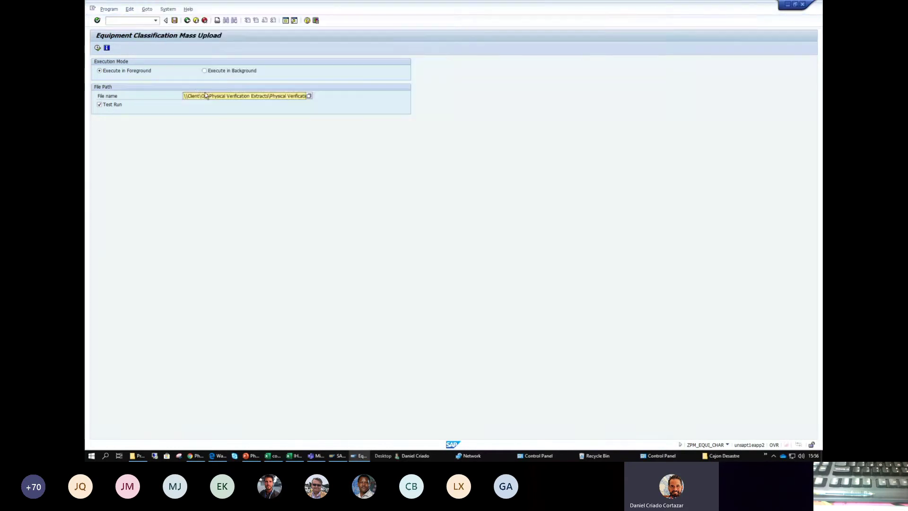
- Run a successful test upload, then turn Test Run off and execute the real upload
click(97, 48)
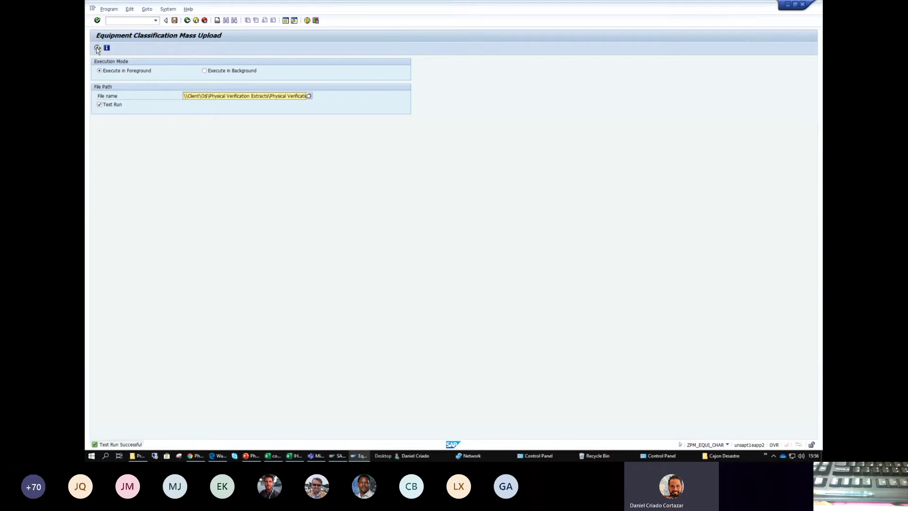
click(99, 105)
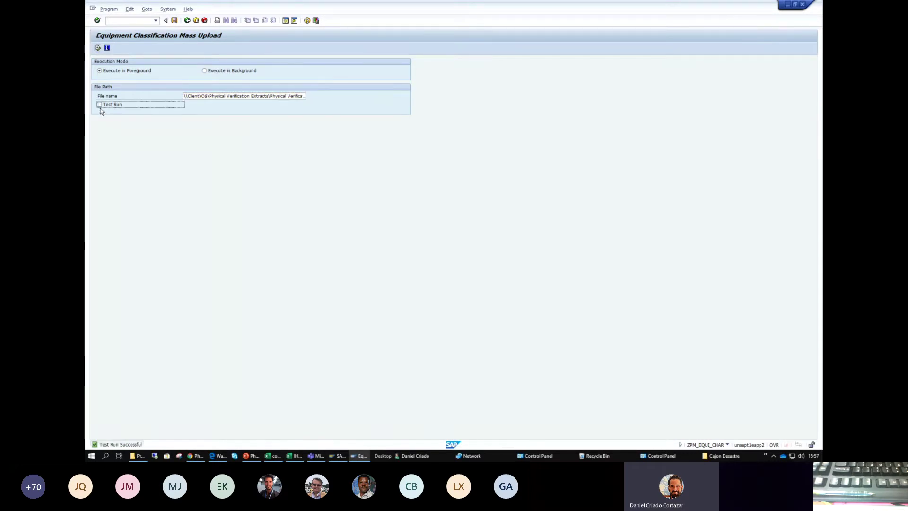
click(97, 48)
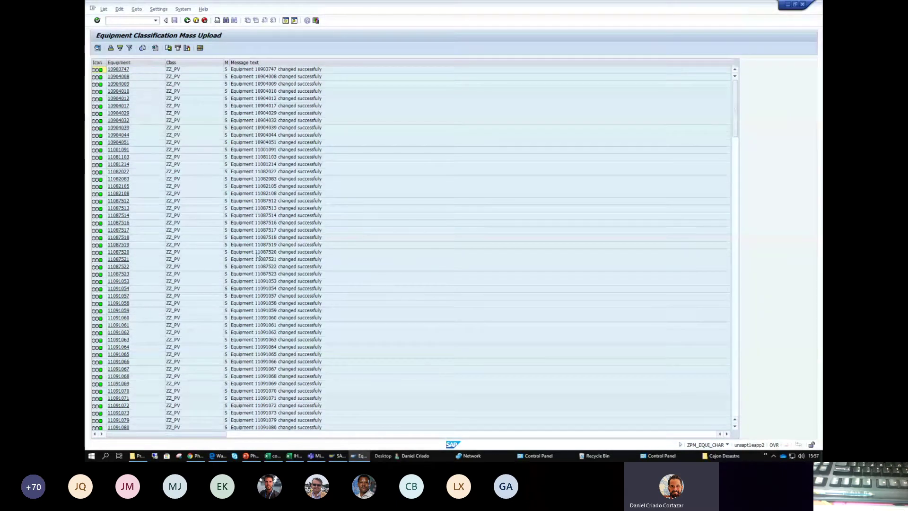
- Scroll through the upload result list, checking each ZZ_PV equipment shows status S, changed successfully
scroll(279, 161, down, 15)
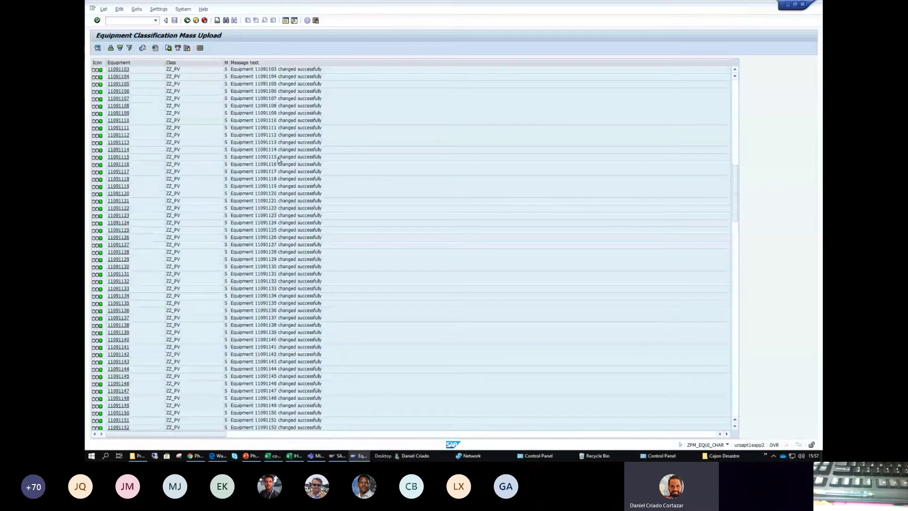
drag(734, 215, 720, 421)
scroll(206, 252, up, 20)
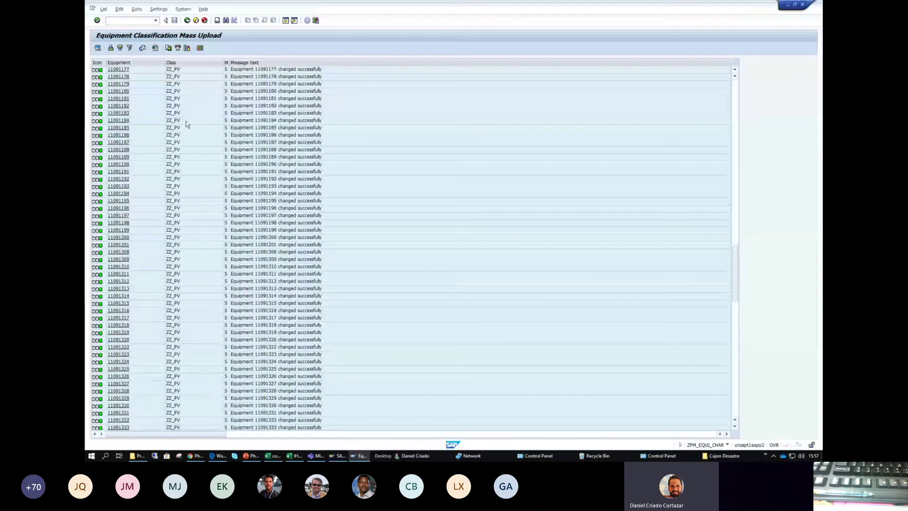
scroll(724, 151, up, 8)
scroll(724, 151, up, 15)
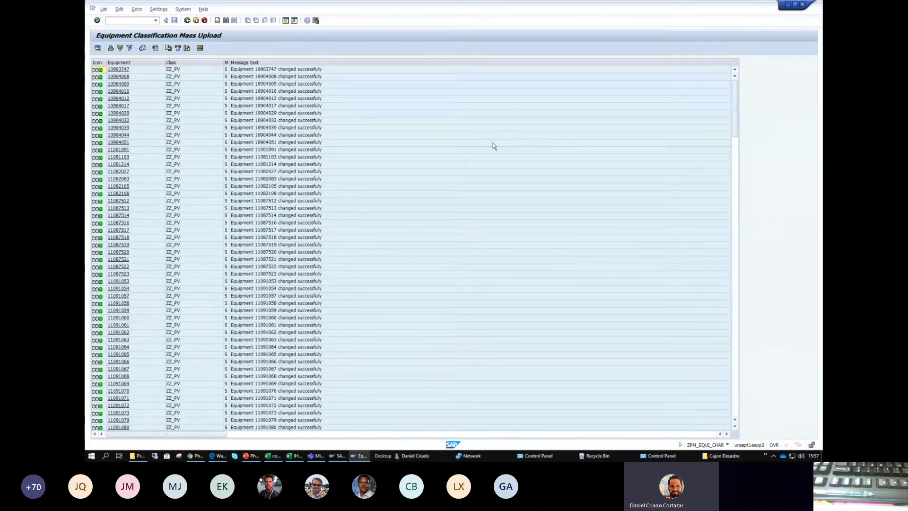
- In a new session, open IN08 and enter class type 002, class ZZ_PV, equipment category M
click(286, 21)
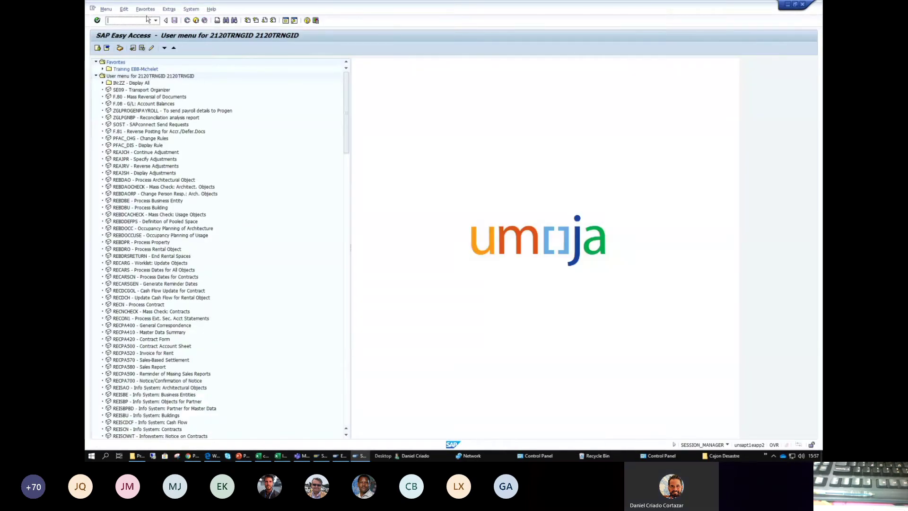
text(in)
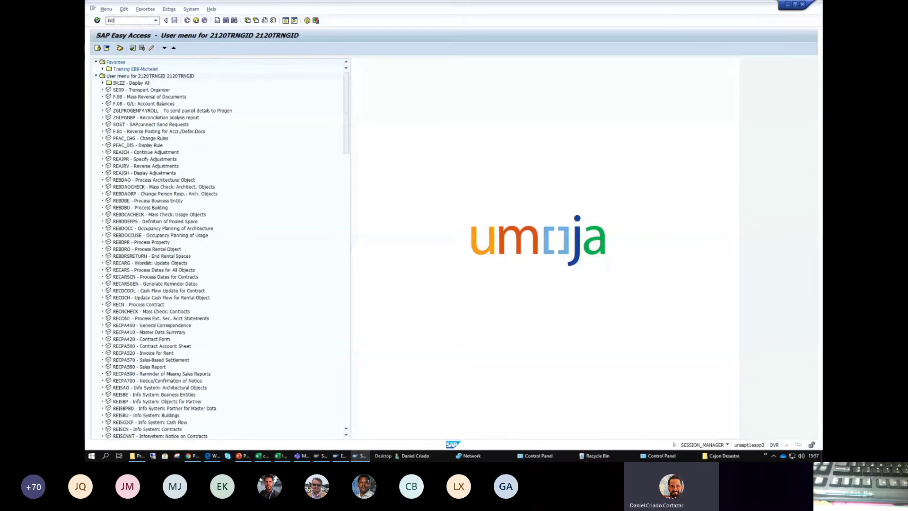
text(08)
key(Return)
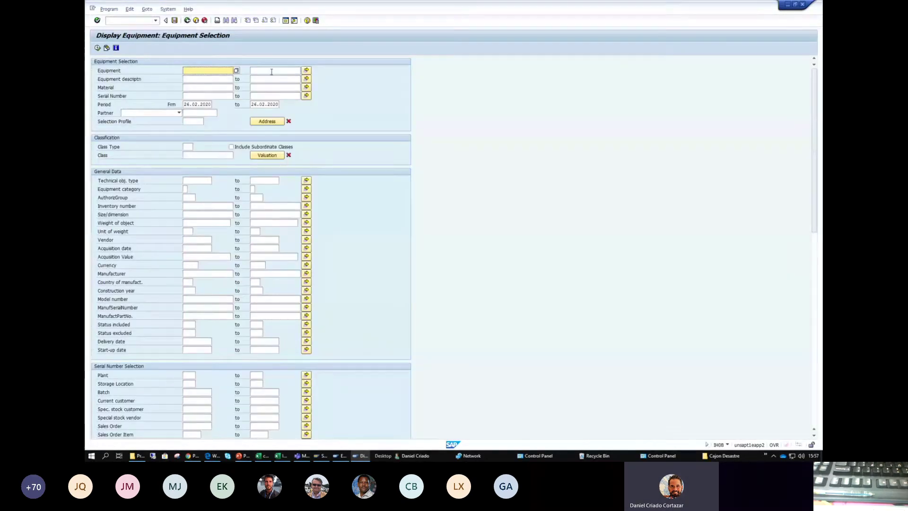
click(188, 146)
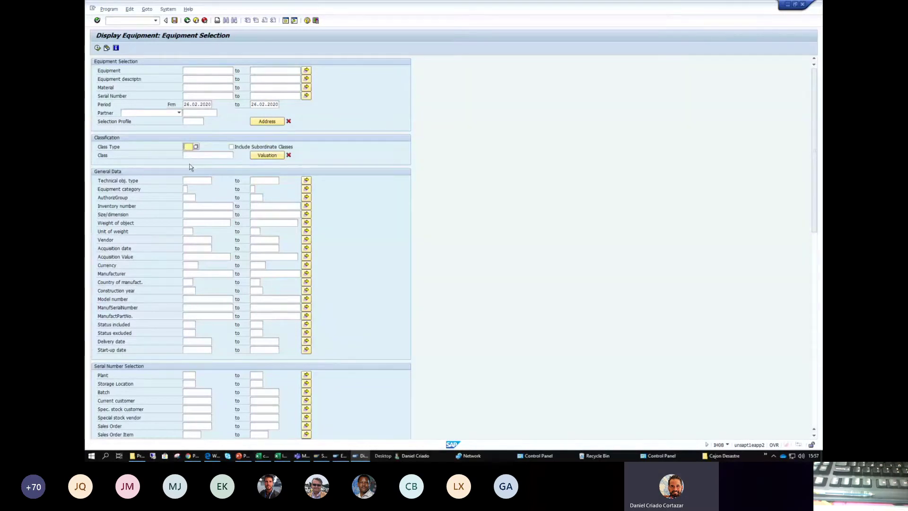
text(002)
click(187, 156)
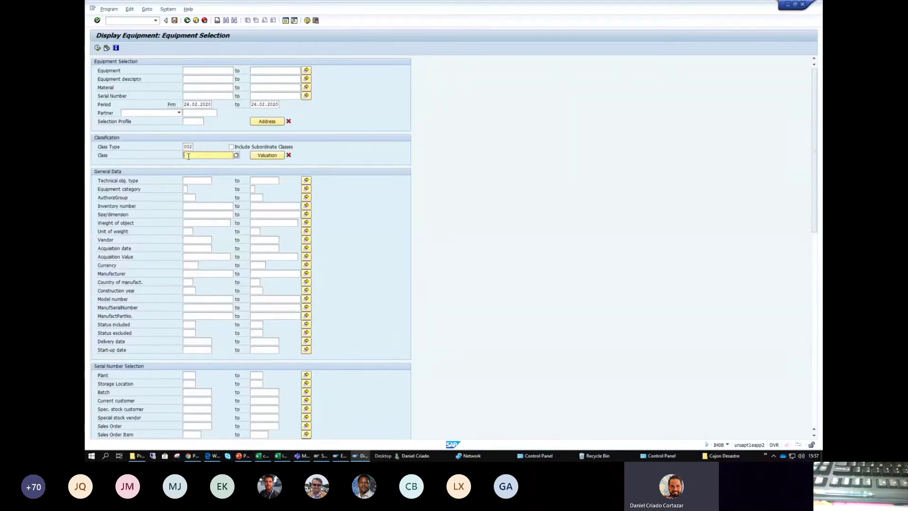
text(ZZ_PV)
click(185, 189)
text(M)
- Add maintenance plant CD10 and cost center 10159, then execute the selection
scroll(189, 196, down, 3)
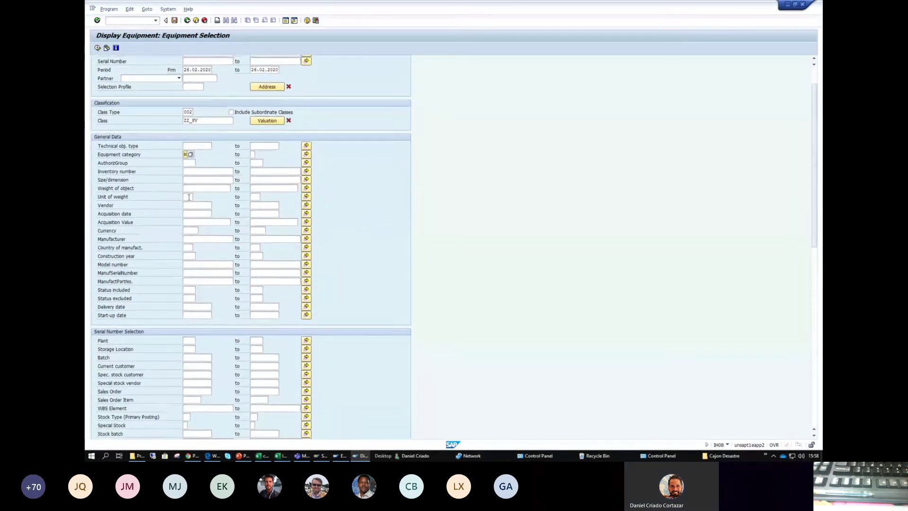
scroll(188, 197, down, 4)
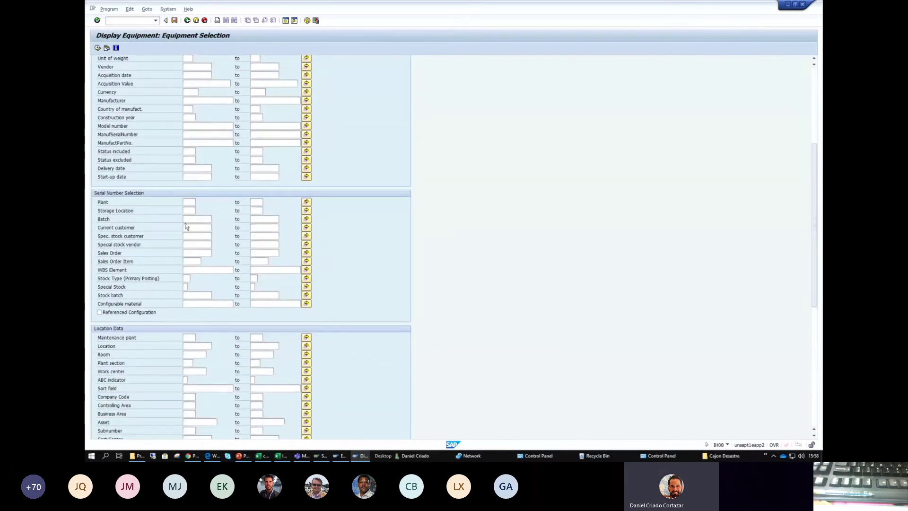
click(186, 338)
click(187, 344)
scroll(152, 323, down, 3)
click(189, 397)
click(199, 399)
click(196, 406)
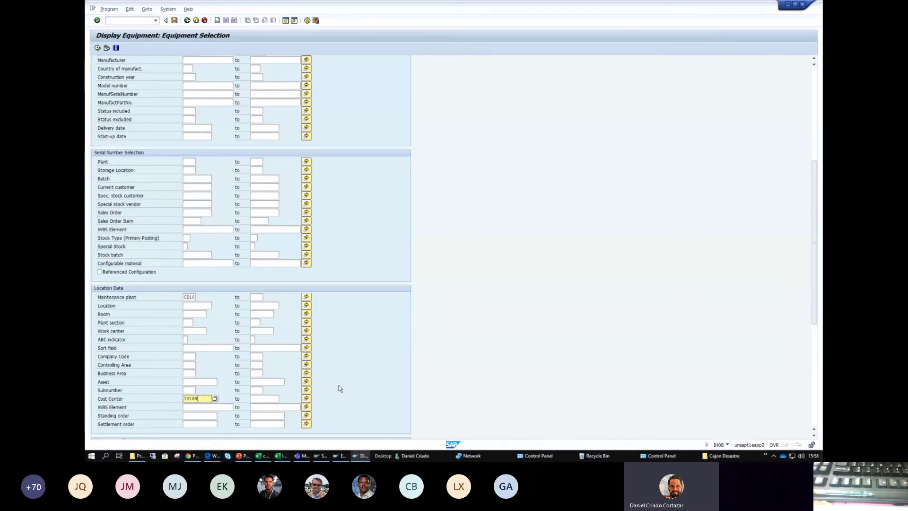
scroll(338, 386, down, 8)
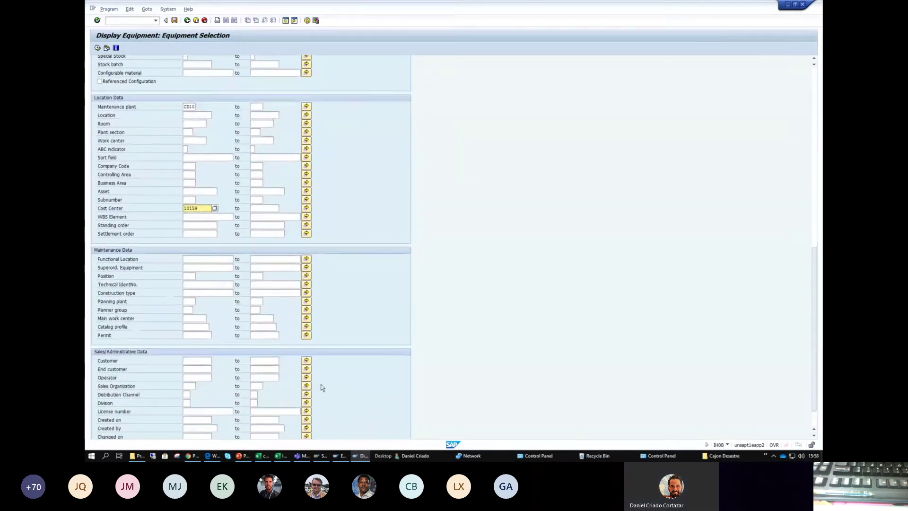
scroll(321, 385, down, 2)
drag(187, 428, 258, 424)
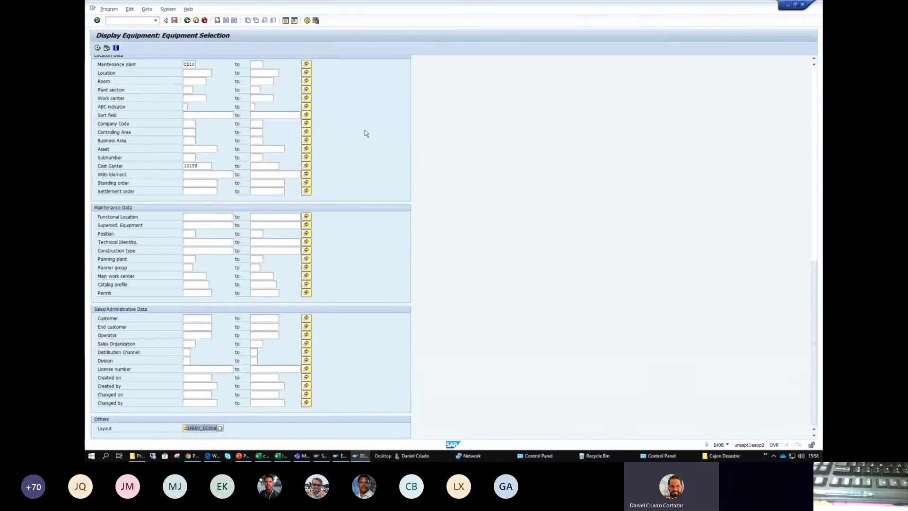
click(97, 48)
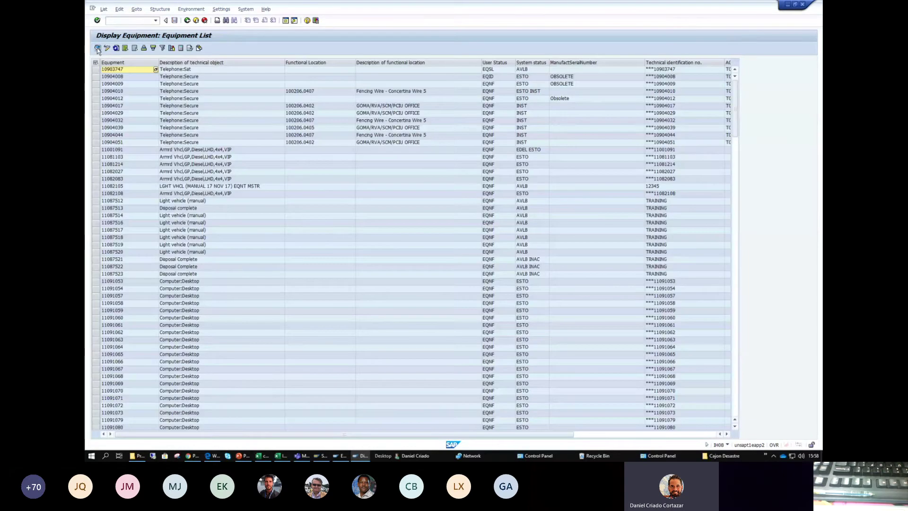
- Show classification values in the equipment list and scroll right to those columns
click(221, 9)
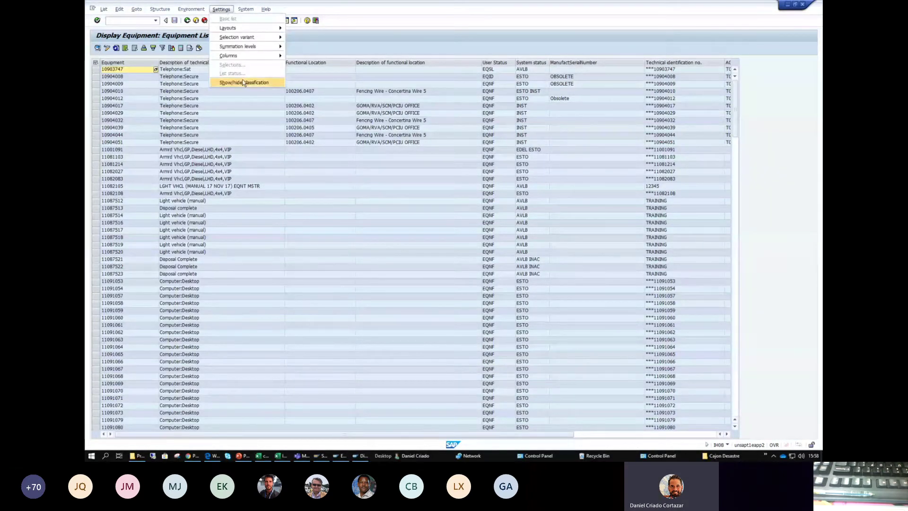
click(254, 83)
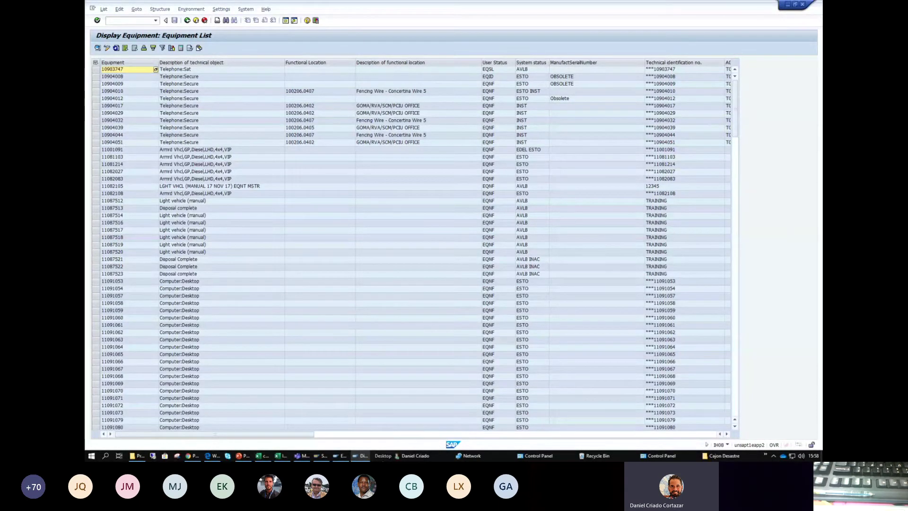
drag(270, 433, 513, 429)
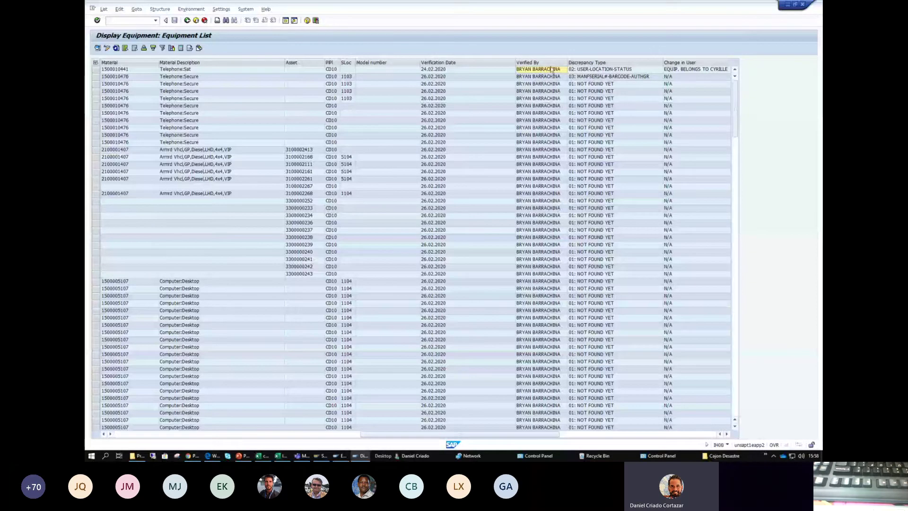
- Select the Verified By values in Excel rows 12–21 for comparison, then return to SAP
key(alt+Tab)
key(Tab)
drag(605, 274, 605, 360)
key(alt+Tab)
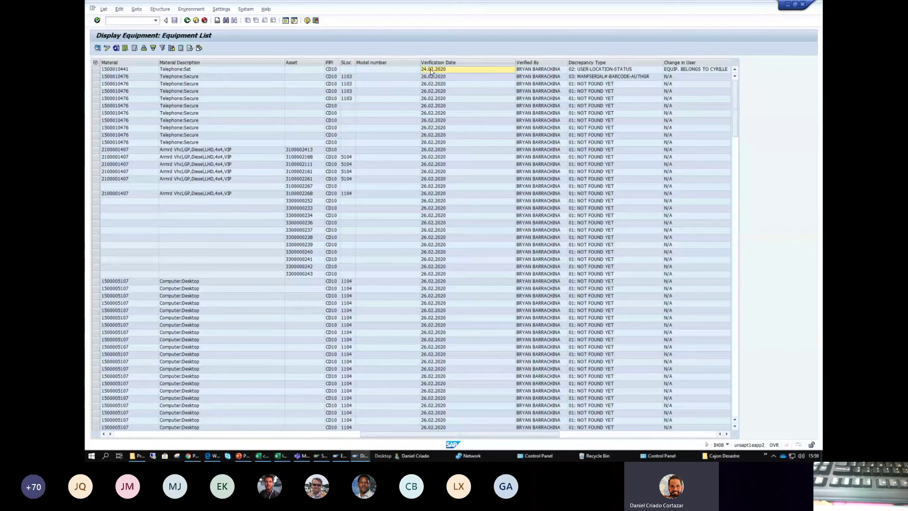
key(alt+Tab)
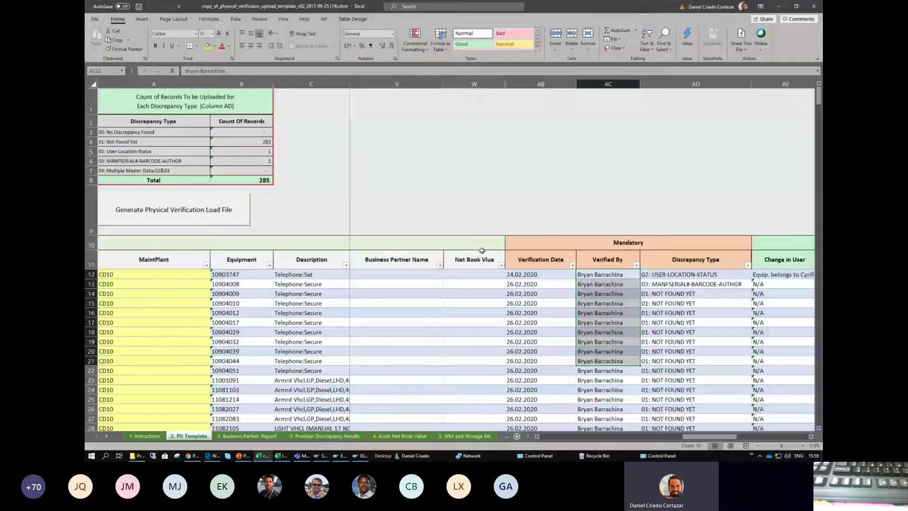
- Compare Excel's verification dates in AB12–AB17, starting with 24.02.2020, against the SAP list
click(514, 274)
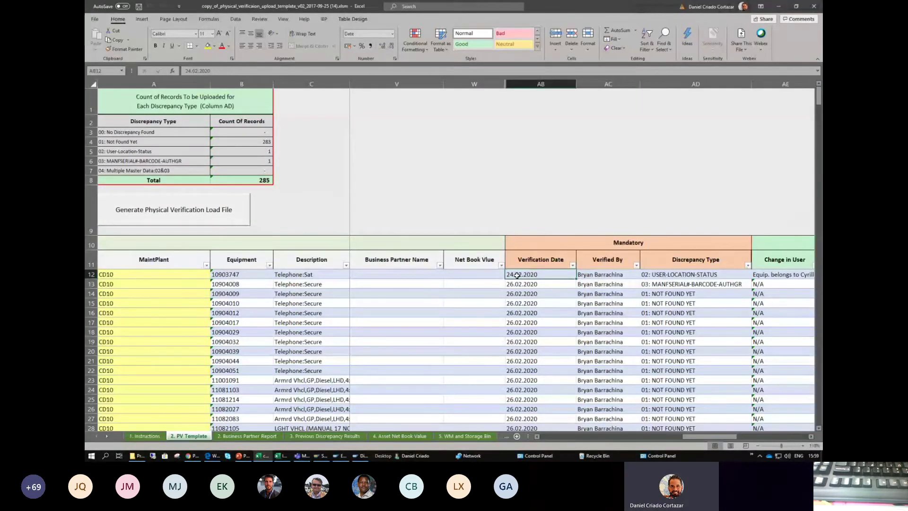
drag(513, 284, 515, 327)
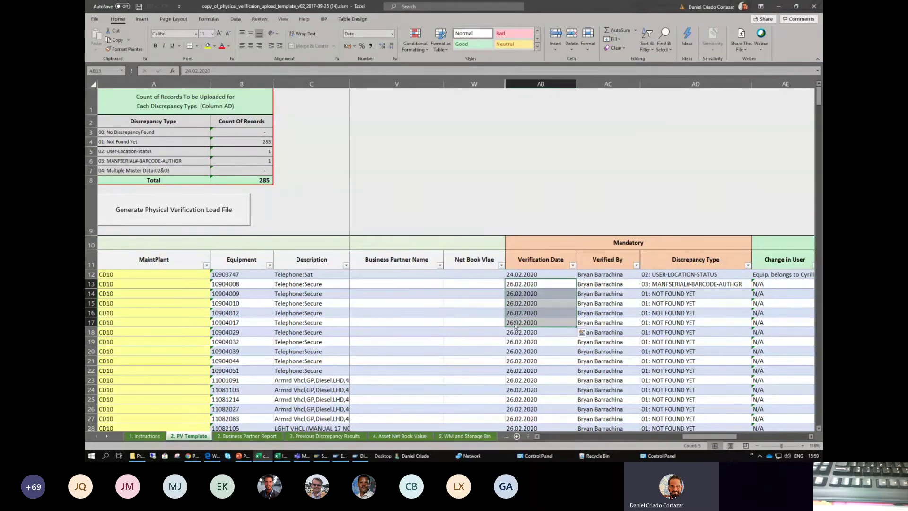
key(alt+Tab)
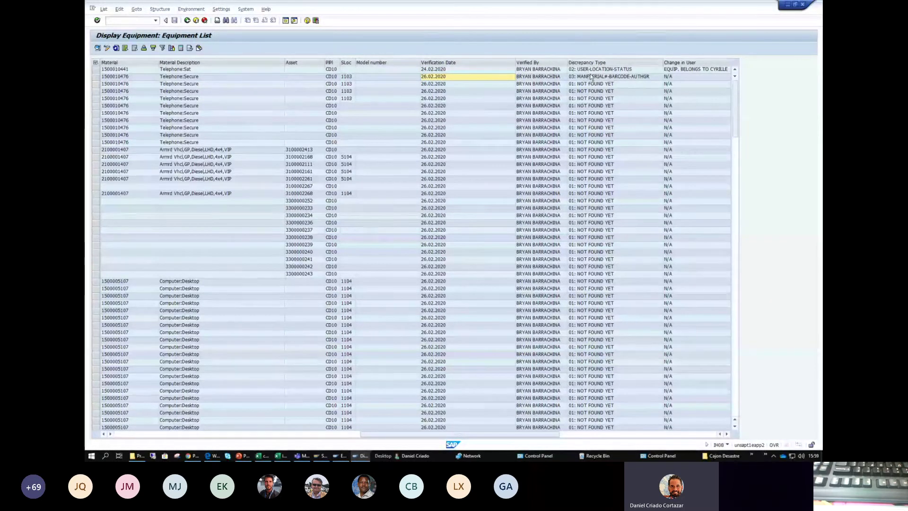
key(alt+Tab)
- Compare the discrepancy types in column AD, including NOT FOUND YET, with SAP's classification columns
click(650, 275)
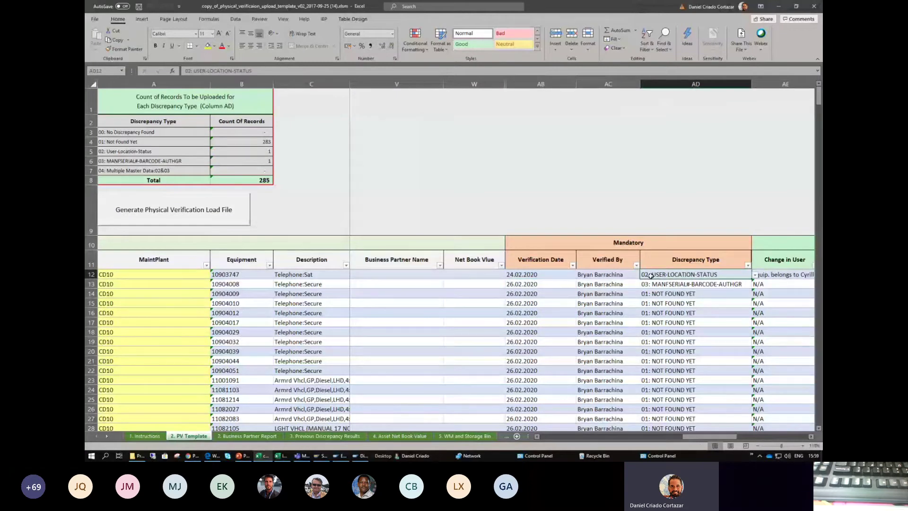
click(645, 284)
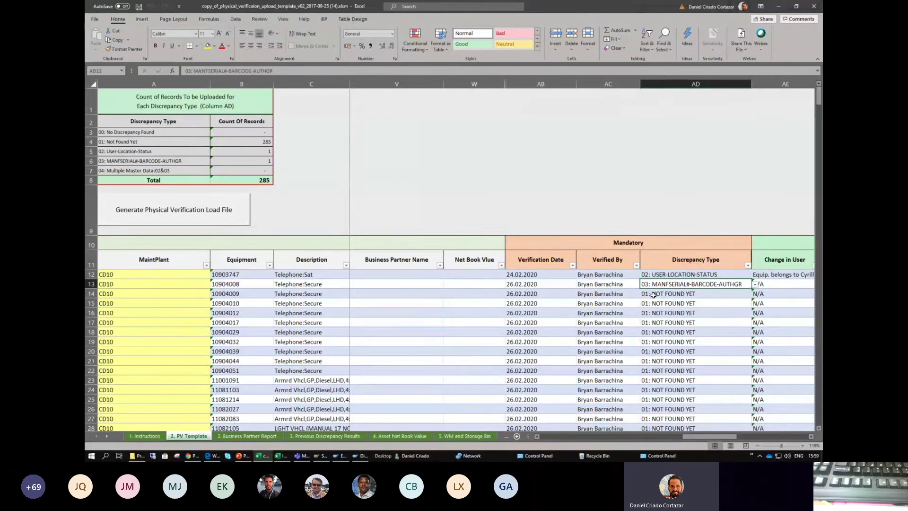
drag(653, 295, 662, 350)
key(alt+Tab)
scroll(564, 140, down, 10)
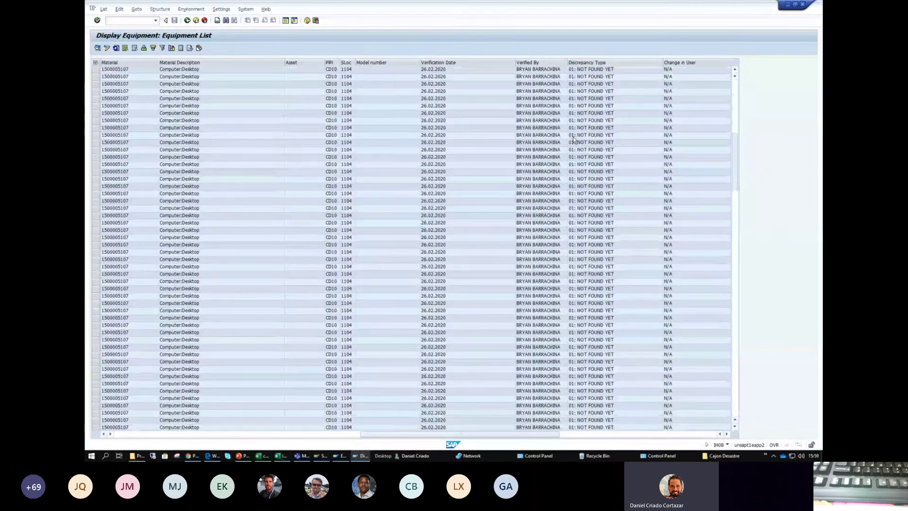
scroll(573, 140, down, 6)
scroll(570, 147, down, 9)
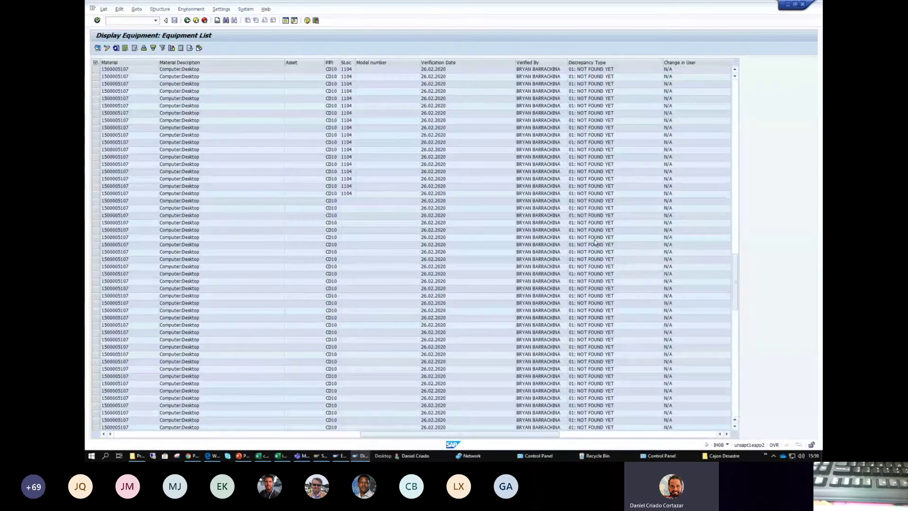
click(566, 433)
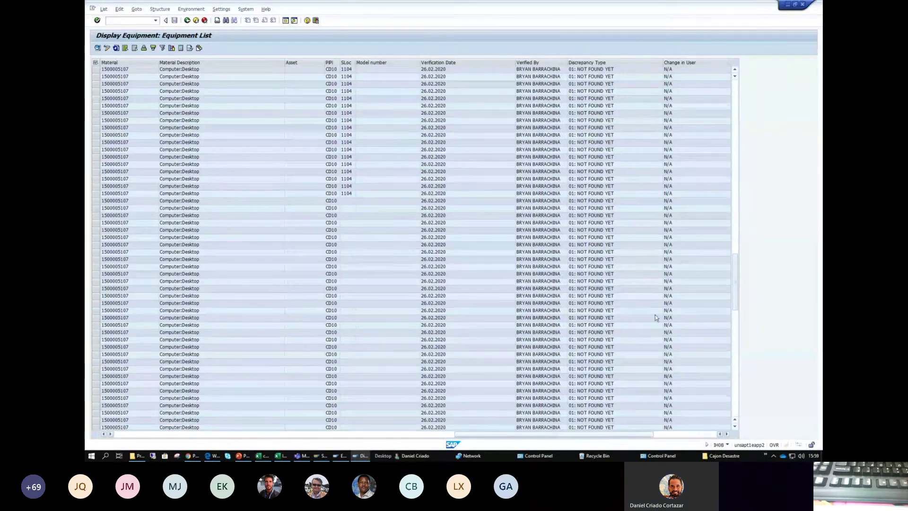
click(733, 229)
click(735, 184)
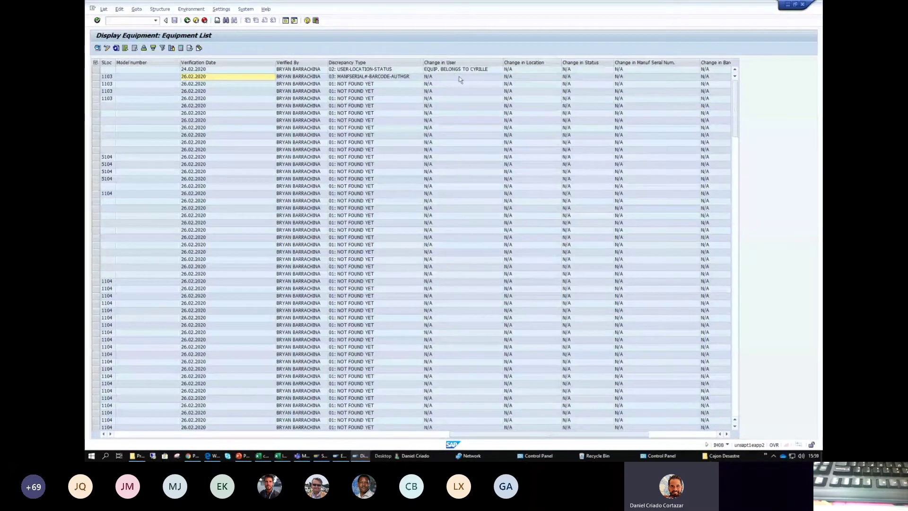
- Check optional changes such as the New AG T65 authorization group, then switch to PowerPoint
click(487, 77)
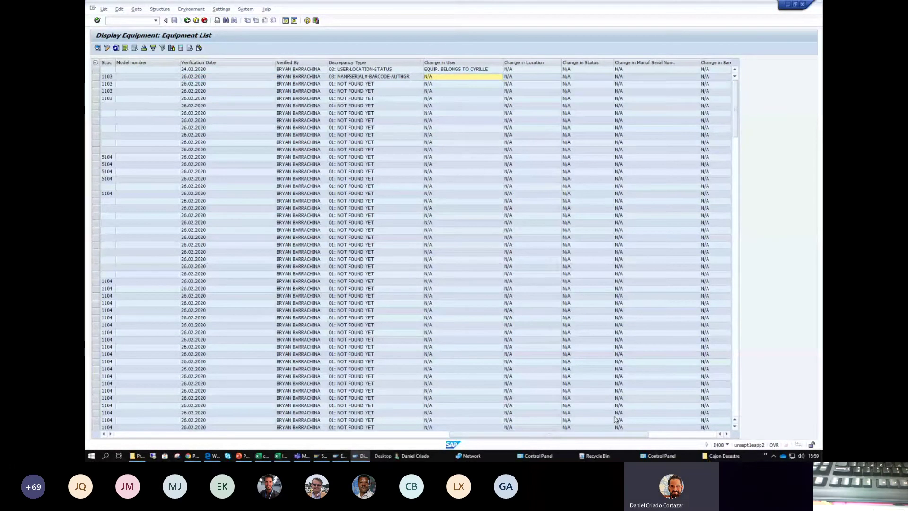
drag(613, 435, 680, 434)
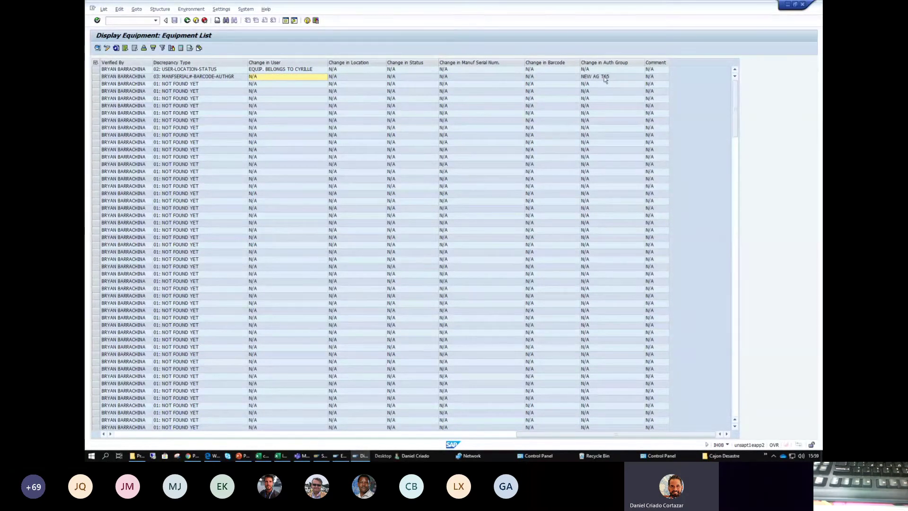
key(alt+Tab)
drag(749, 437, 780, 442)
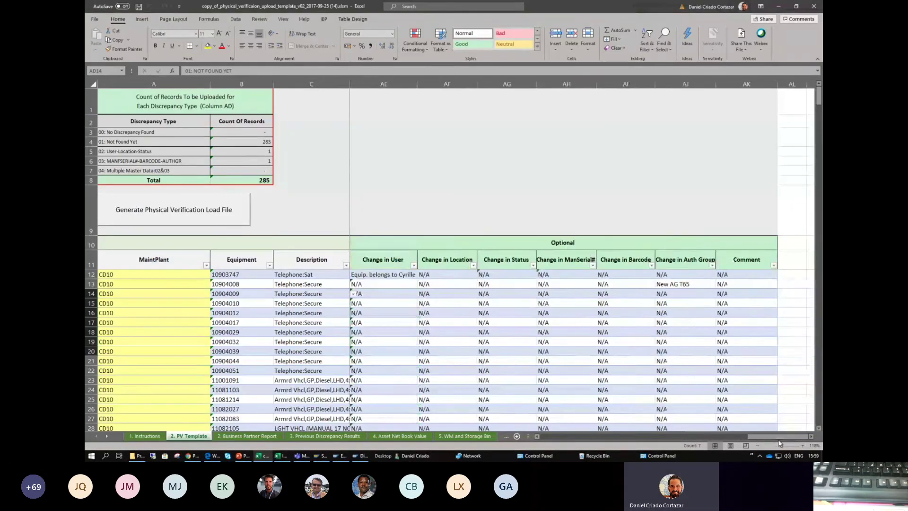
click(683, 284)
key(alt+Tab)
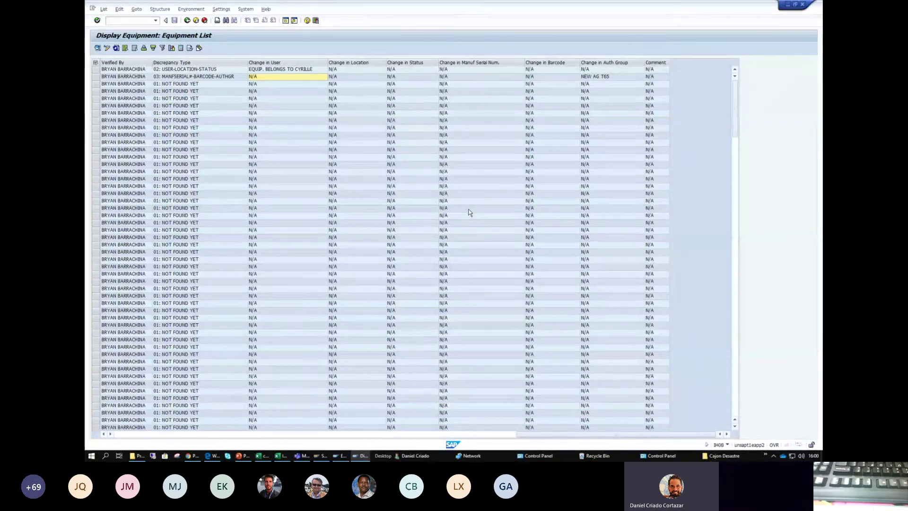
key(alt+Tab)
key(Tab)
key(Tab)
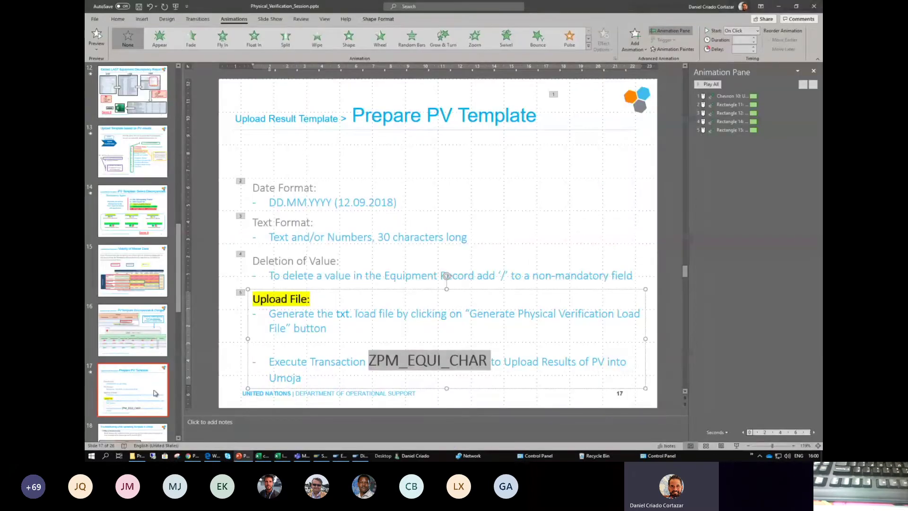
- Show slide 18 on Umoja template upload troubleshooting and highlight its 'Filling in mandatory data' point
click(149, 382)
scroll(146, 349, down, 1)
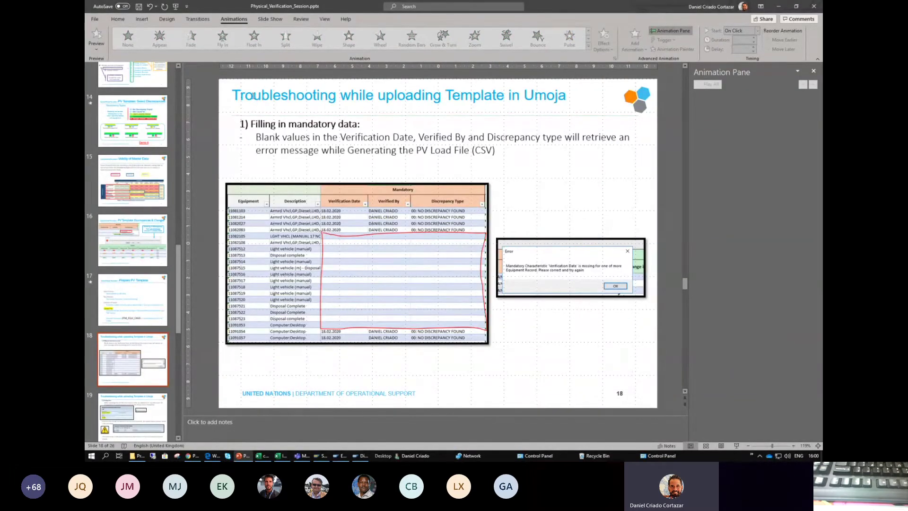
drag(254, 97, 480, 126)
click(478, 128)
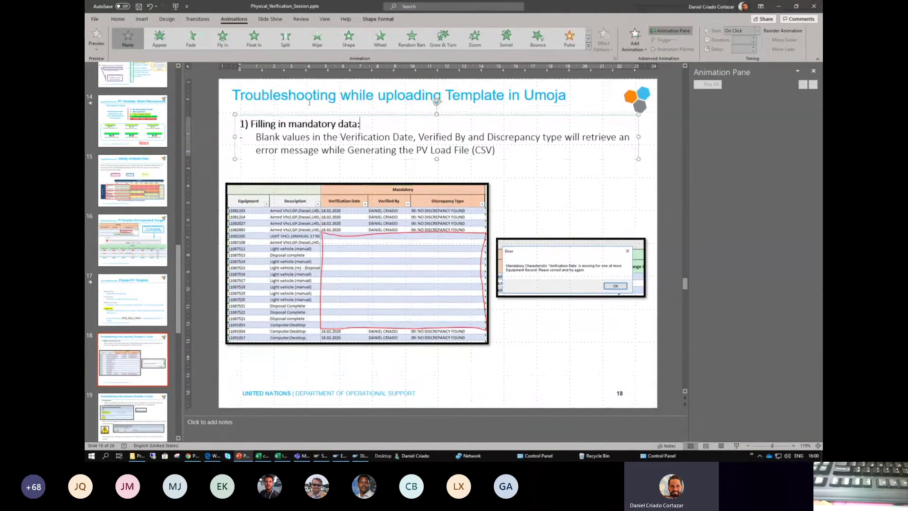